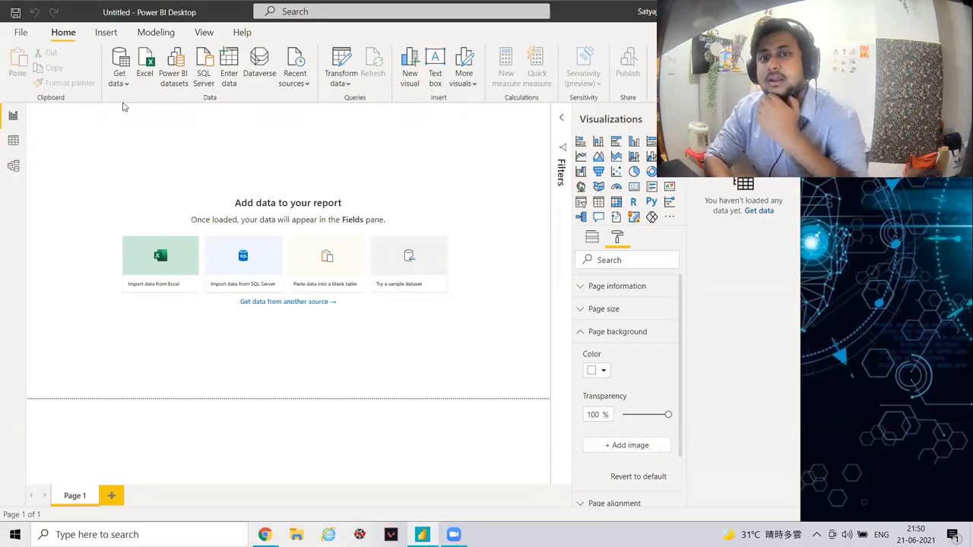
Import the Telco-Churn-Analysis CSV file from the Power BI - Session folder, showing all file types, and open it for transformation in Power Query Editor.
{"action": "left_click", "coordinate": [143, 69]}
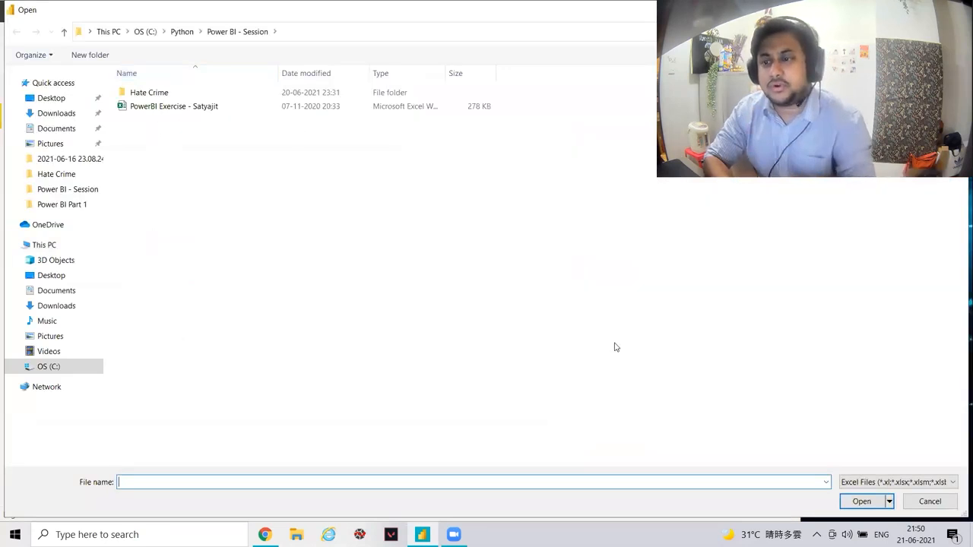
{"action": "left_click", "coordinate": [874, 481]}
{"action": "left_click", "coordinate": [858, 505]}
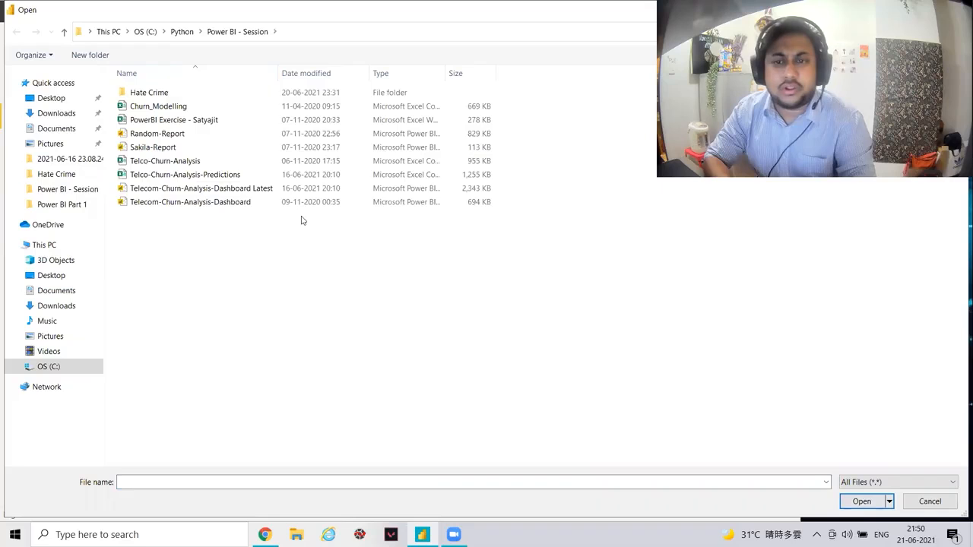
{"action": "double_click", "coordinate": [221, 164]}
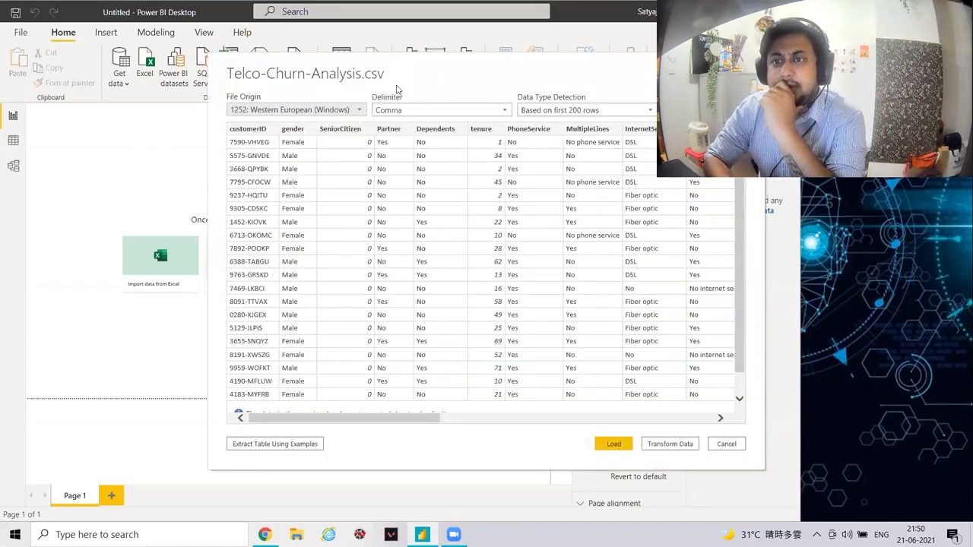
{"action": "left_click_drag", "start_coordinate": [410, 74], "coordinate": [257, 73]}
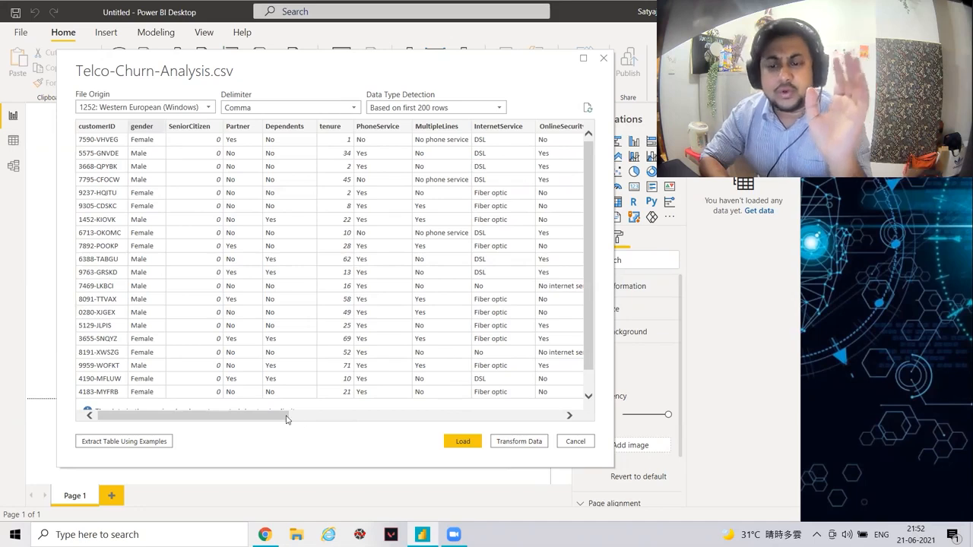
{"action": "mouse_move", "coordinate": [288, 418]}
{"action": "left_mouse_down"}
{"action": "mouse_move", "coordinate": [569, 426]}
{"action": "mouse_move", "coordinate": [293, 423]}
{"action": "left_mouse_up"}
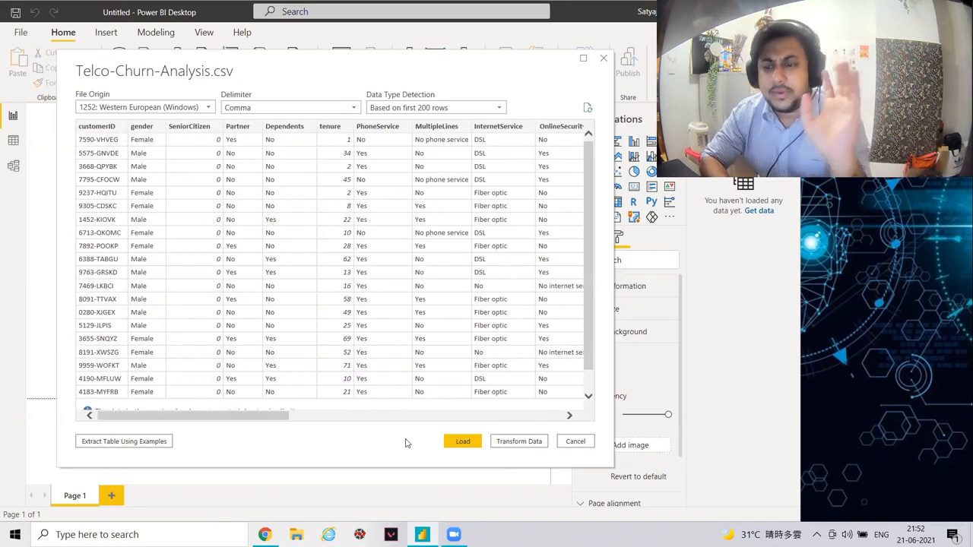
{"action": "left_click", "coordinate": [505, 446]}
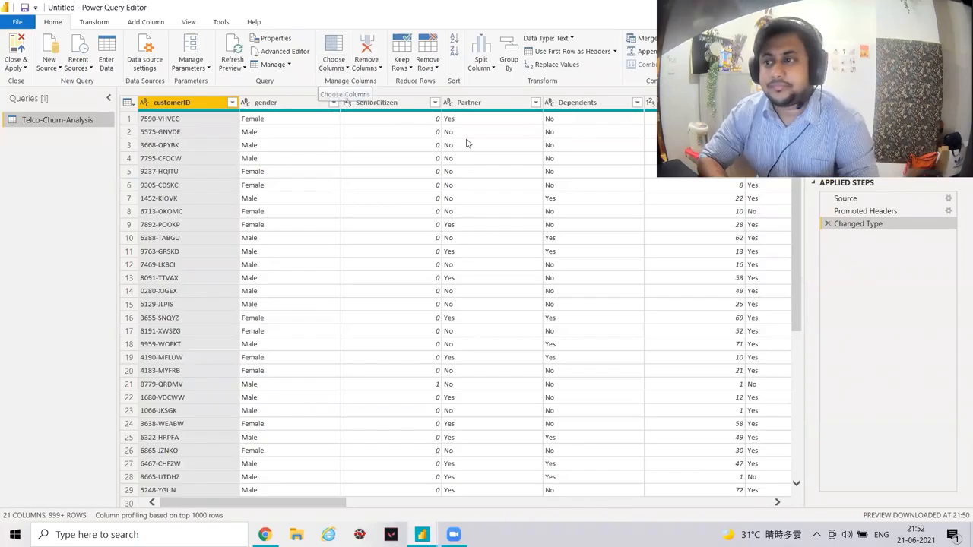
{"action": "left_click", "coordinate": [342, 69]}
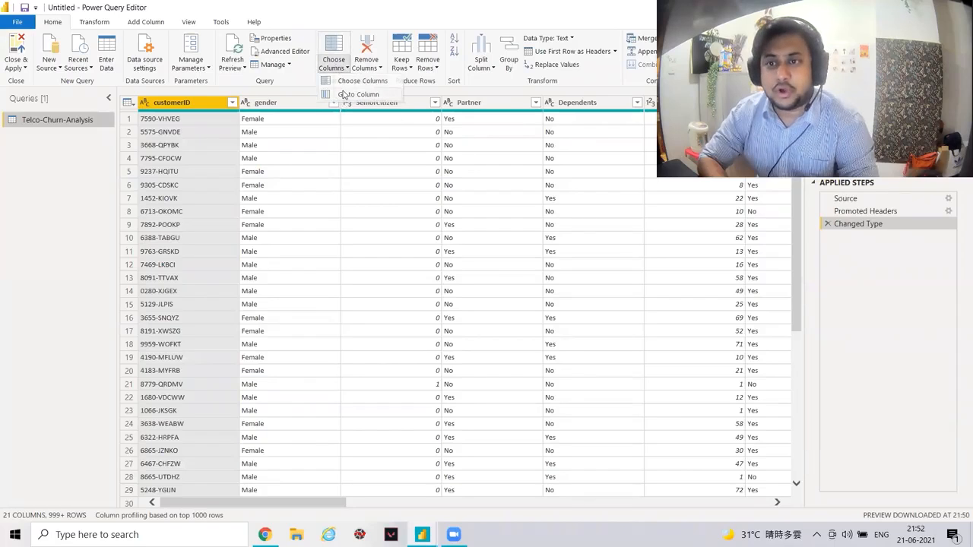
{"action": "left_click", "coordinate": [346, 94]}
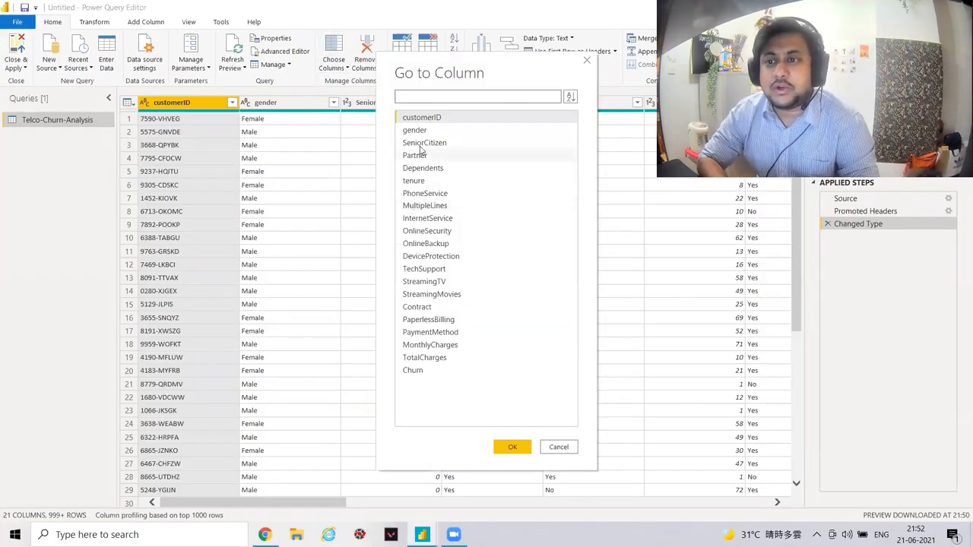
{"action": "left_click", "coordinate": [587, 60]}
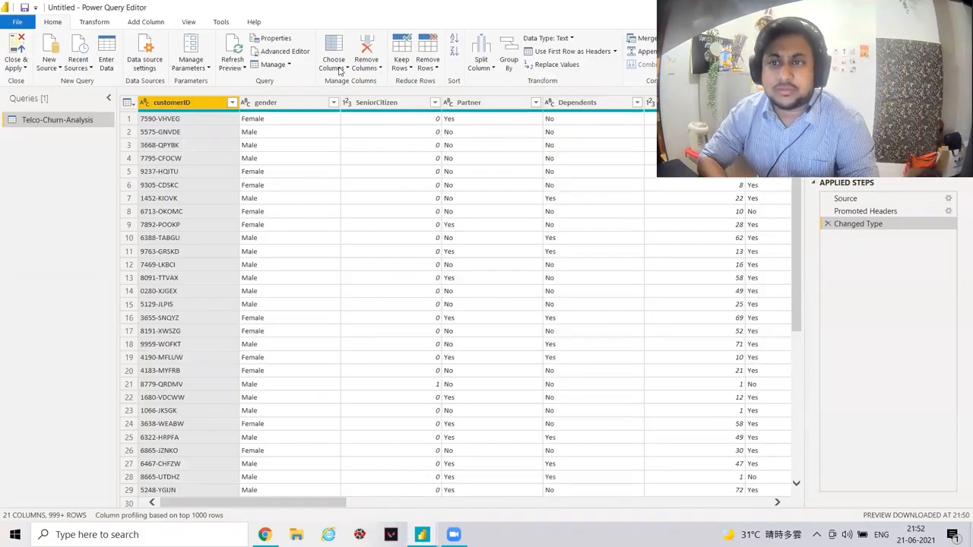
Choose the columns to keep in the Telco-Churn-Analysis query, excluding only customerID.
{"action": "left_click", "coordinate": [340, 70]}
{"action": "left_click", "coordinate": [329, 80]}
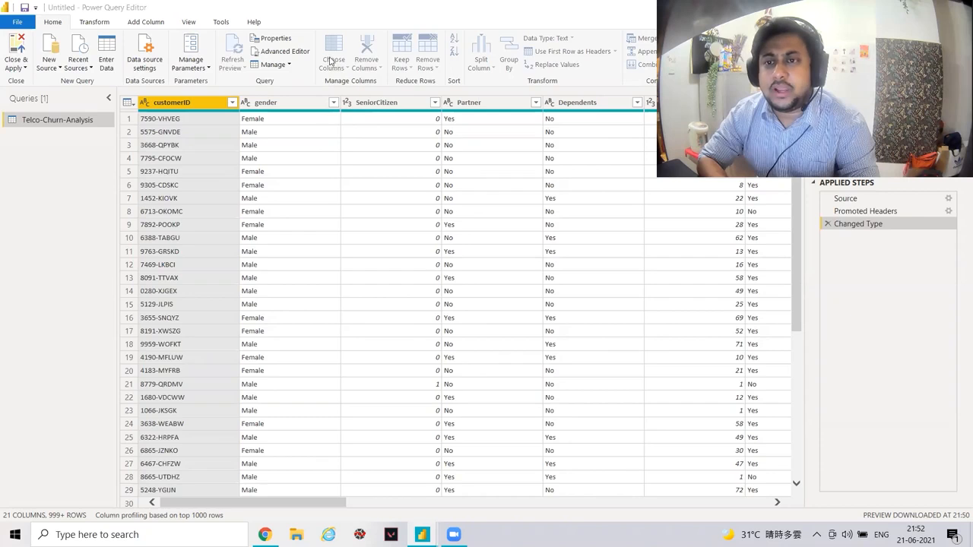
{"action": "left_click", "coordinate": [406, 161]}
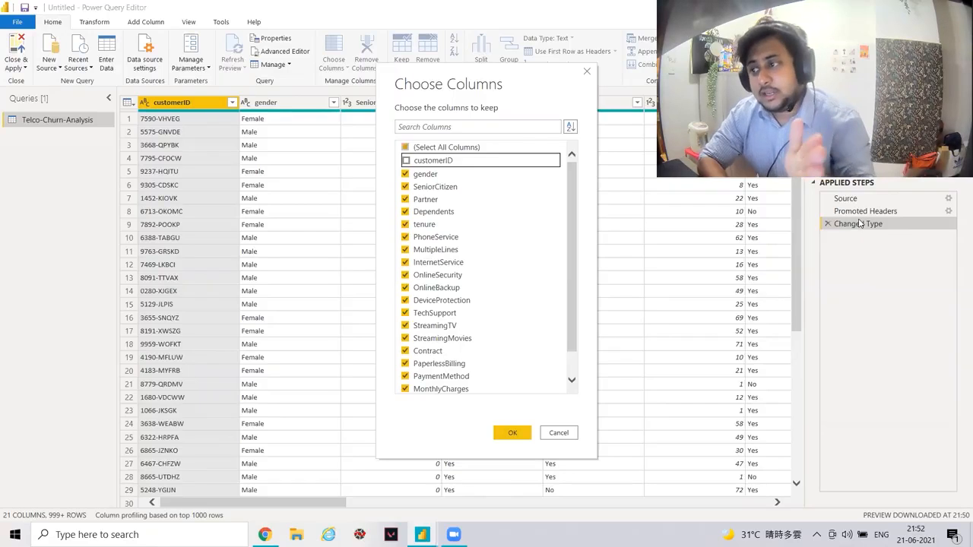
{"action": "left_click", "coordinate": [512, 433]}
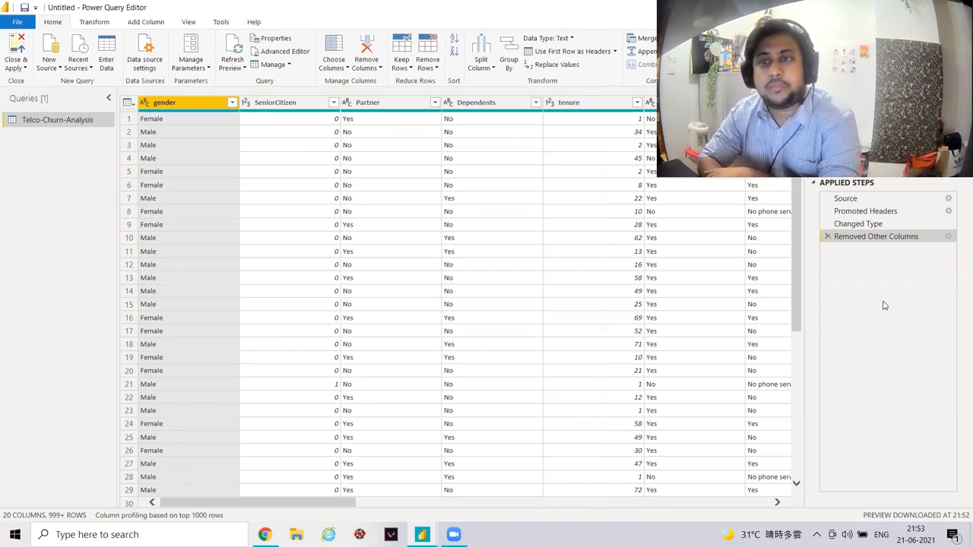
Try to replace the value 0 with Young in the whole-number SeniorCitizen column.
{"action": "left_click", "coordinate": [284, 110]}
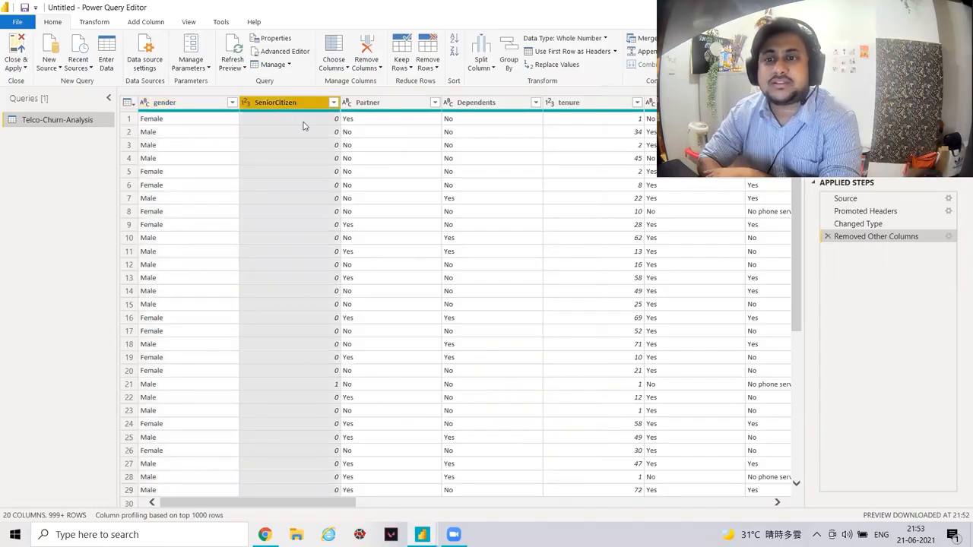
{"action": "left_click", "coordinate": [552, 66]}
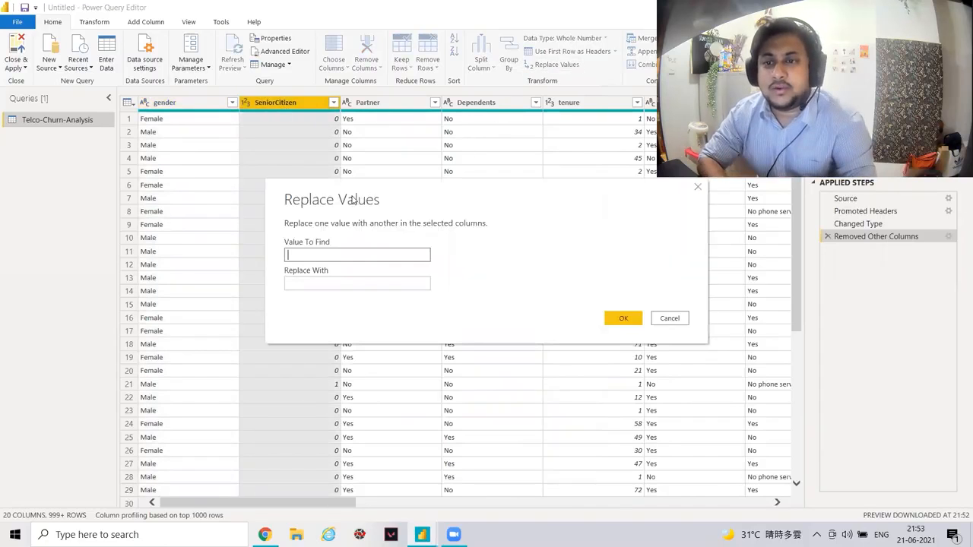
{"action": "type", "text": "0"}
{"action": "key", "text": "Tab"}
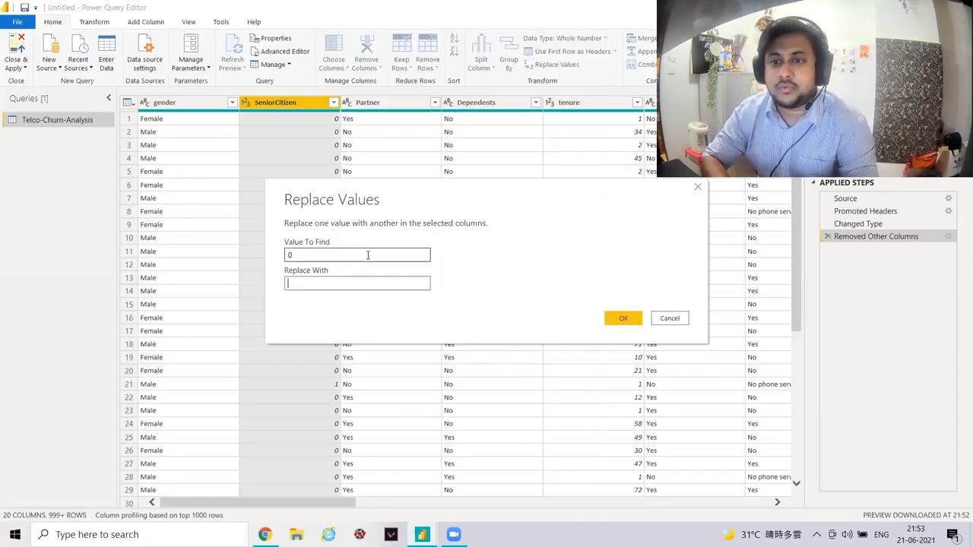
{"action": "type", "text": "You"}
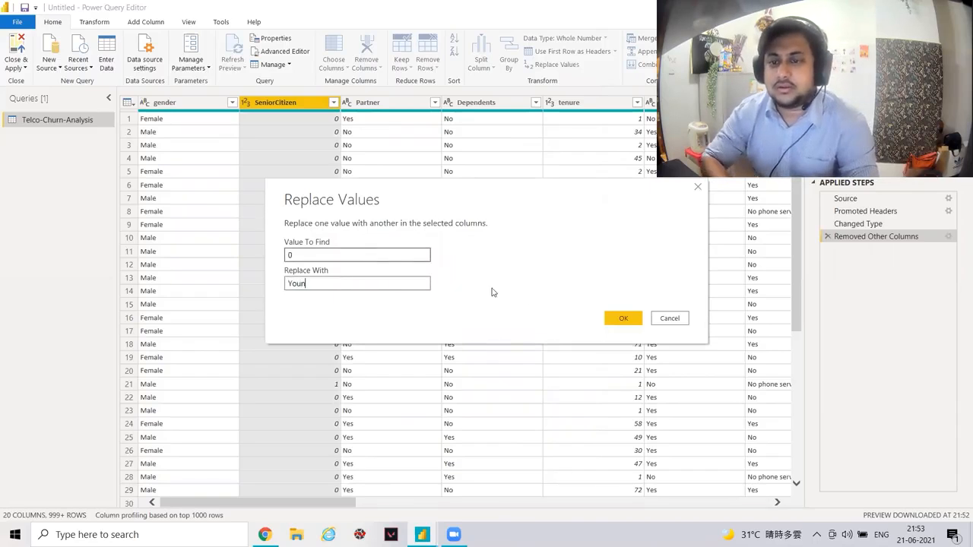
{"action": "type", "text": "ng"}
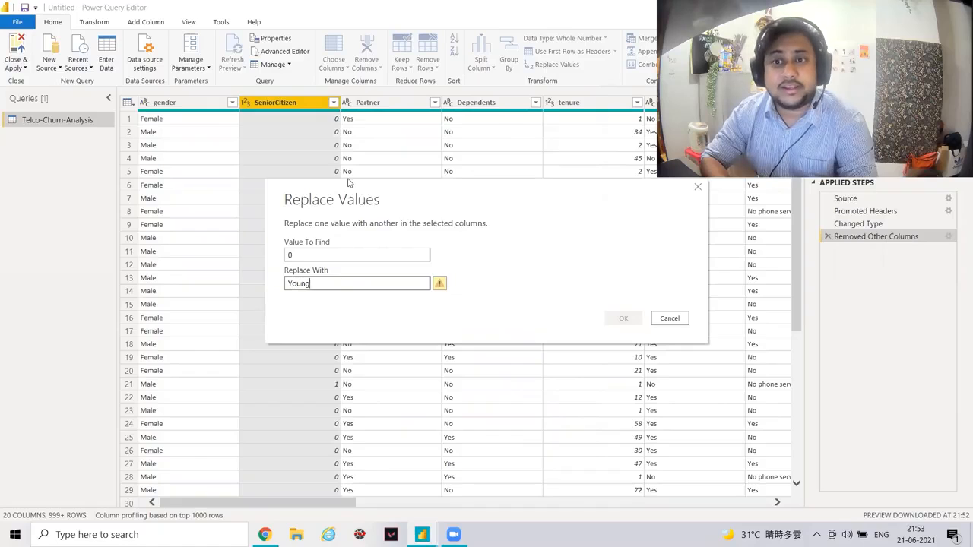
{"action": "left_click", "coordinate": [675, 320]}
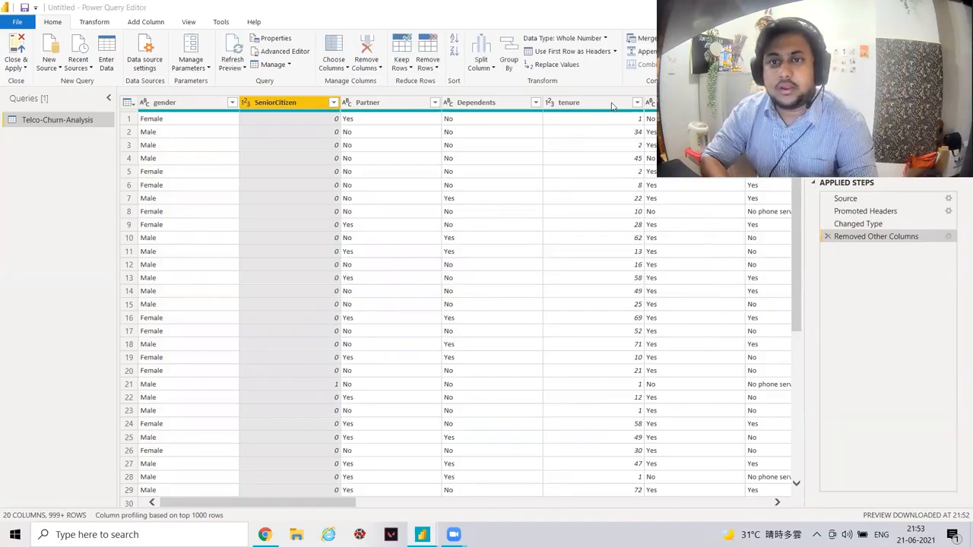
Change the SeniorCitizen column's data type to Text and replace its value 0 with Young.
{"action": "left_click", "coordinate": [247, 102]}
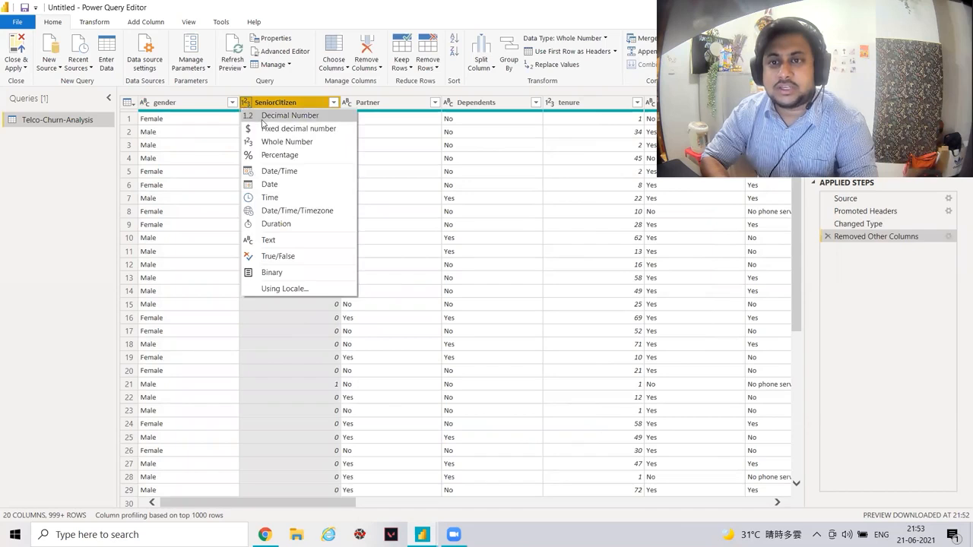
{"action": "left_click", "coordinate": [283, 241]}
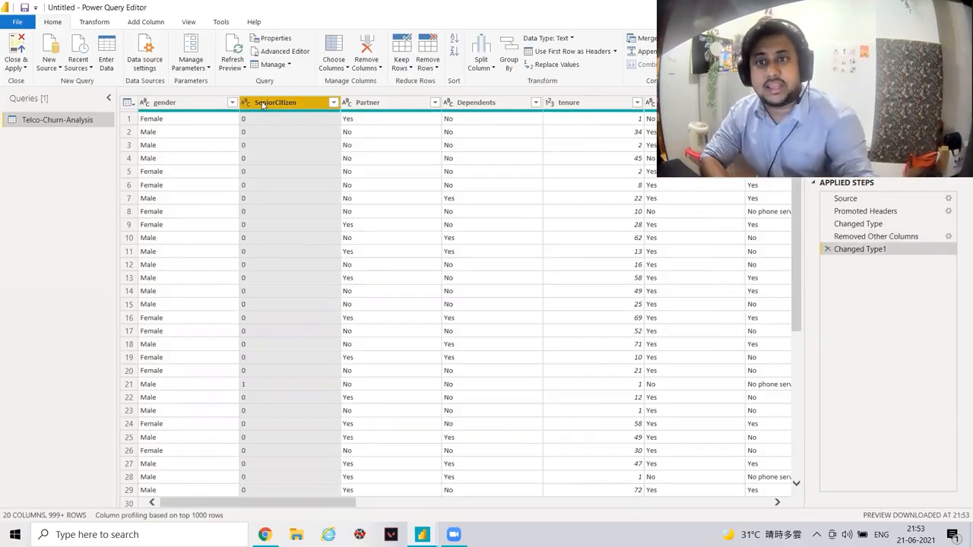
{"action": "left_click", "coordinate": [552, 65]}
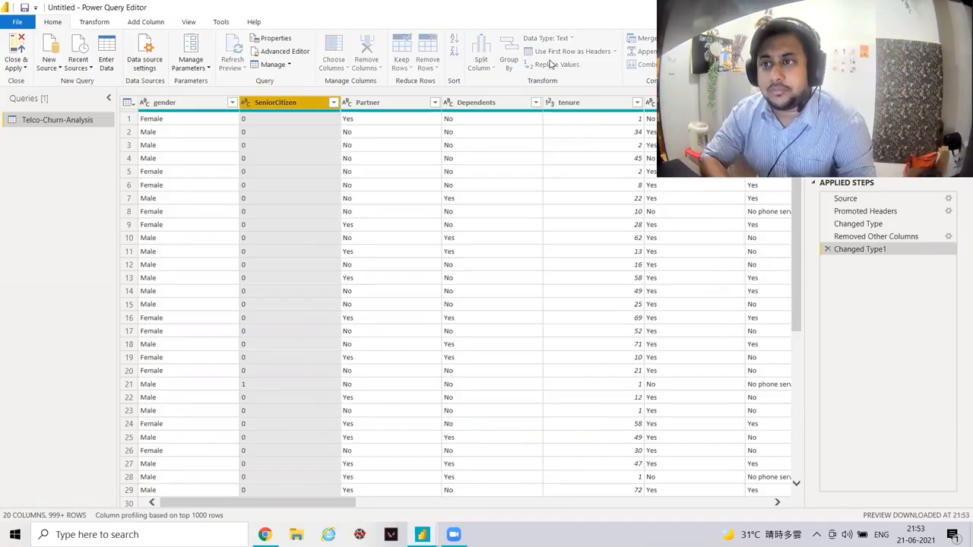
{"action": "type", "text": "0"}
{"action": "key", "text": "Tab"}
{"action": "type", "text": "Y"}
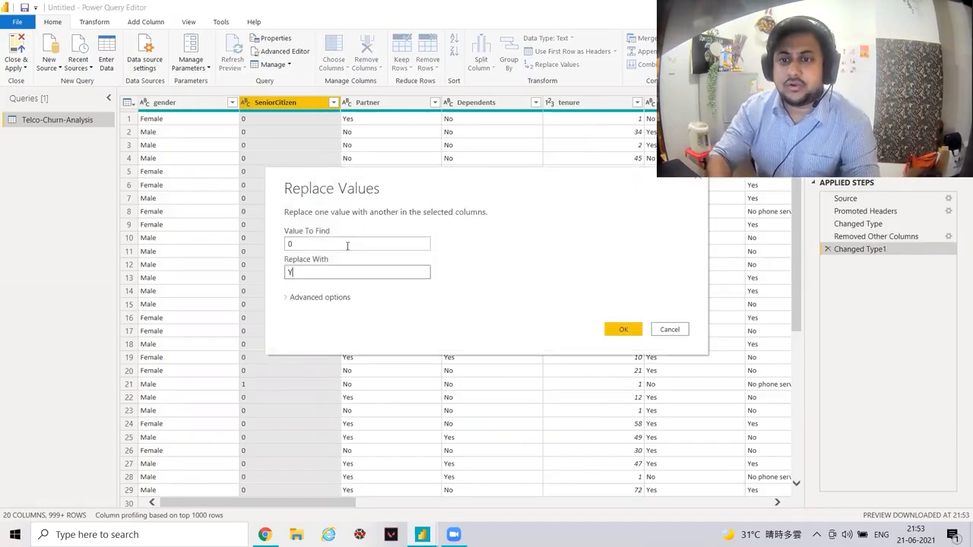
{"action": "type", "text": "oung"}
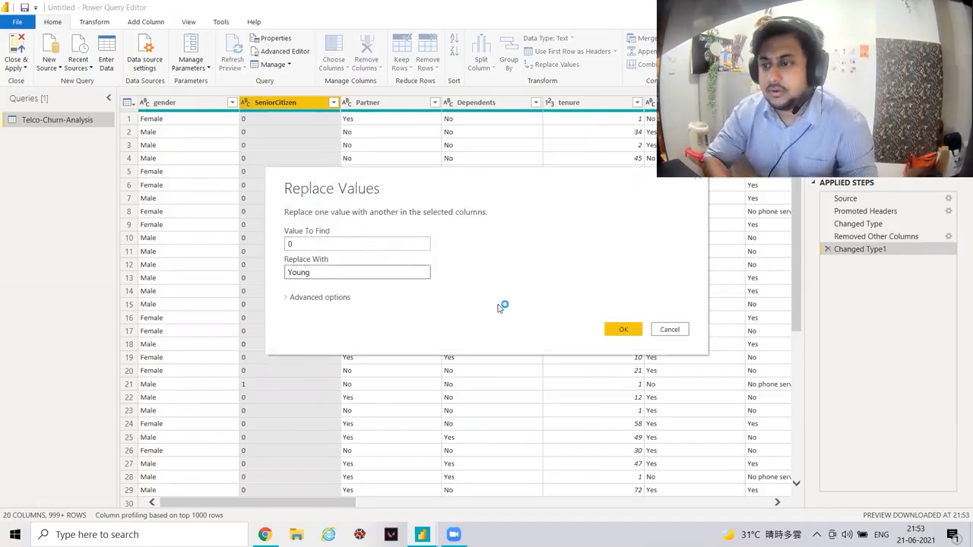
{"action": "left_click", "coordinate": [620, 328]}
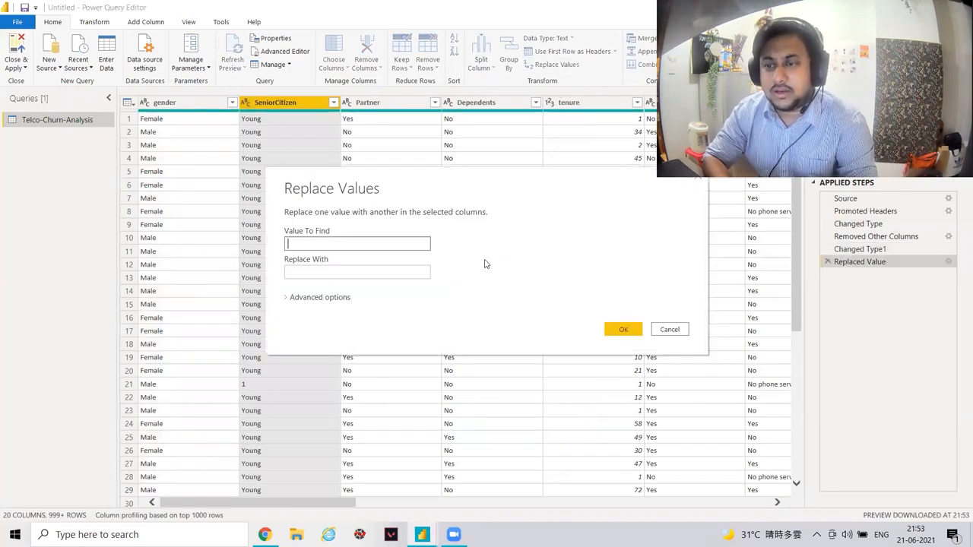
Replace the value 1 with Old in the SeniorCitizen column.
{"action": "type", "text": "1"}
{"action": "left_click", "coordinate": [396, 274]}
{"action": "type", "text": "S"}
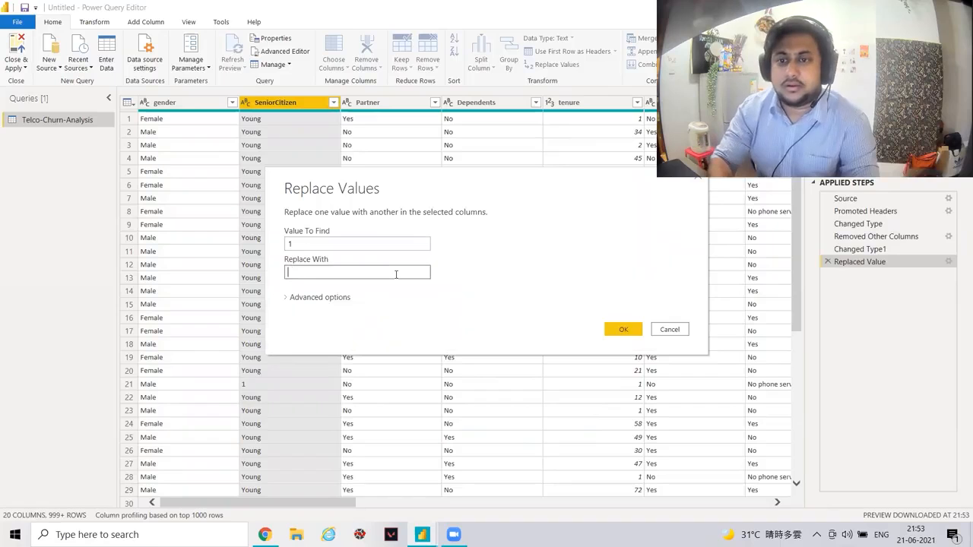
{"action": "left_click", "coordinate": [613, 328]}
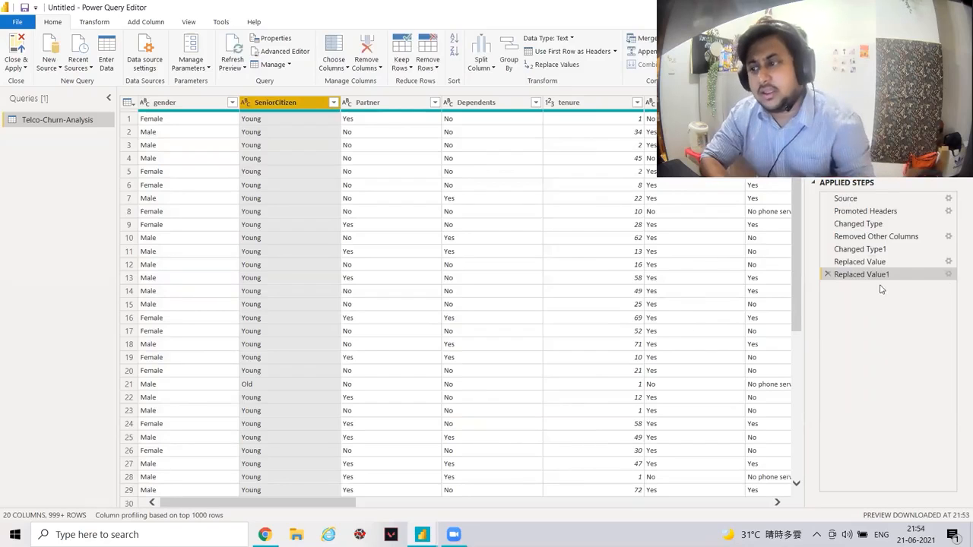
Delete the applied steps for both value replacements, the SeniorCitizen type change and the column removal.
{"action": "left_click", "coordinate": [827, 274]}
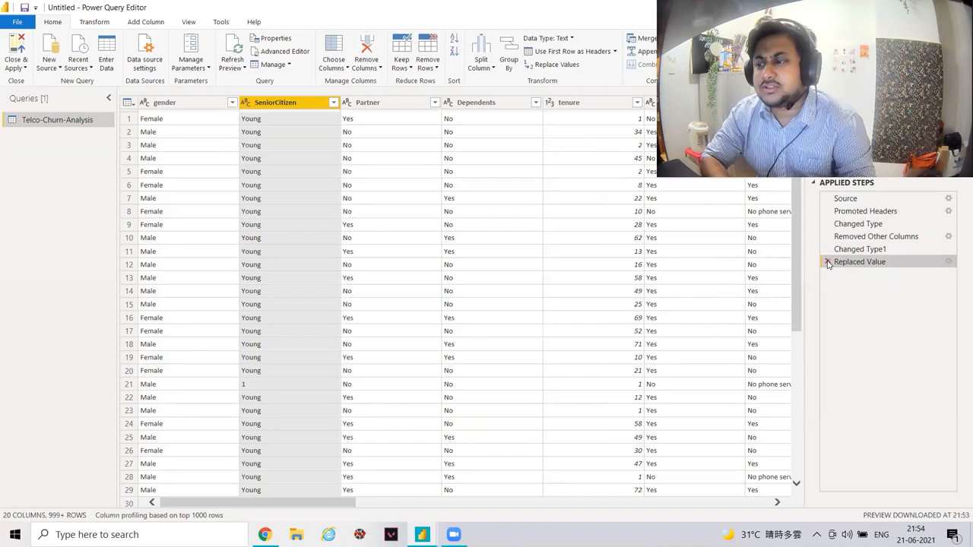
{"action": "left_click", "coordinate": [827, 261]}
{"action": "left_click", "coordinate": [827, 249]}
{"action": "left_click", "coordinate": [828, 237]}
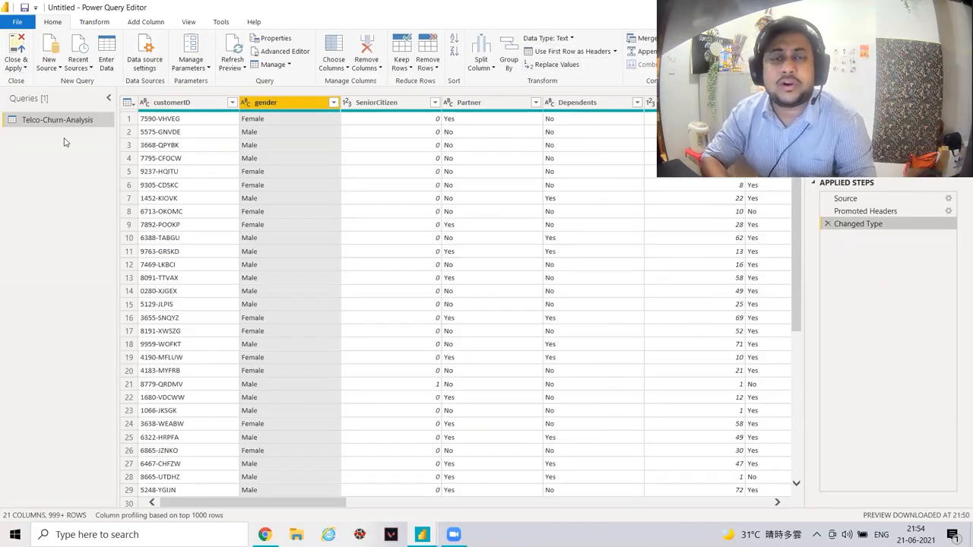
{"action": "left_click", "coordinate": [646, 42]}
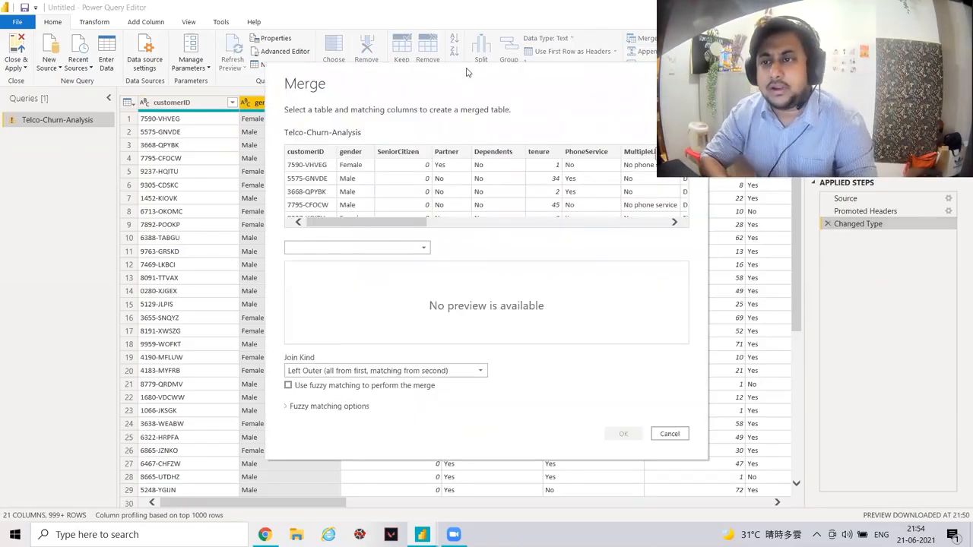
{"action": "left_click_drag", "start_coordinate": [462, 71], "coordinate": [402, 89]}
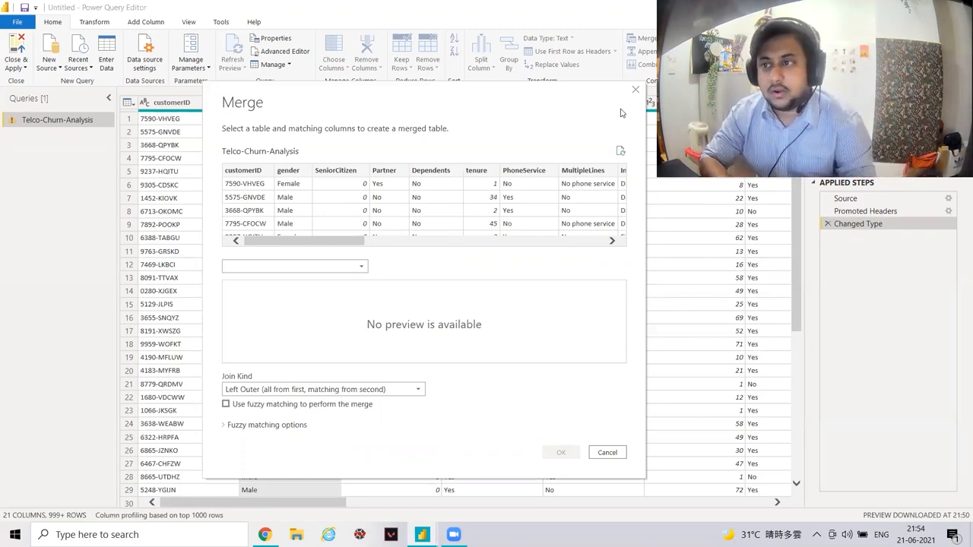
{"action": "left_click", "coordinate": [636, 90]}
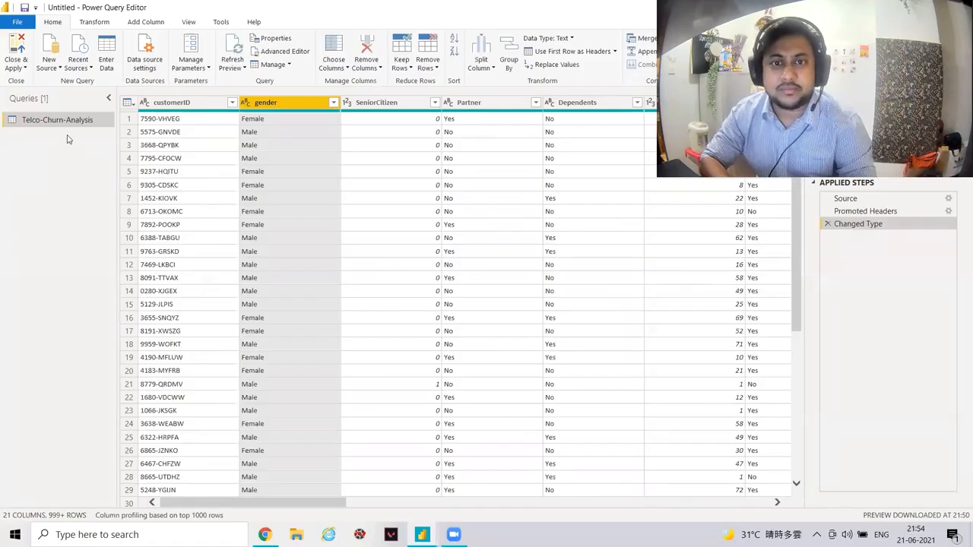
Copy and paste the Telco-Churn-Analysis query within the query list and rename the copy Table 2.
{"action": "right_click", "coordinate": [75, 125]}
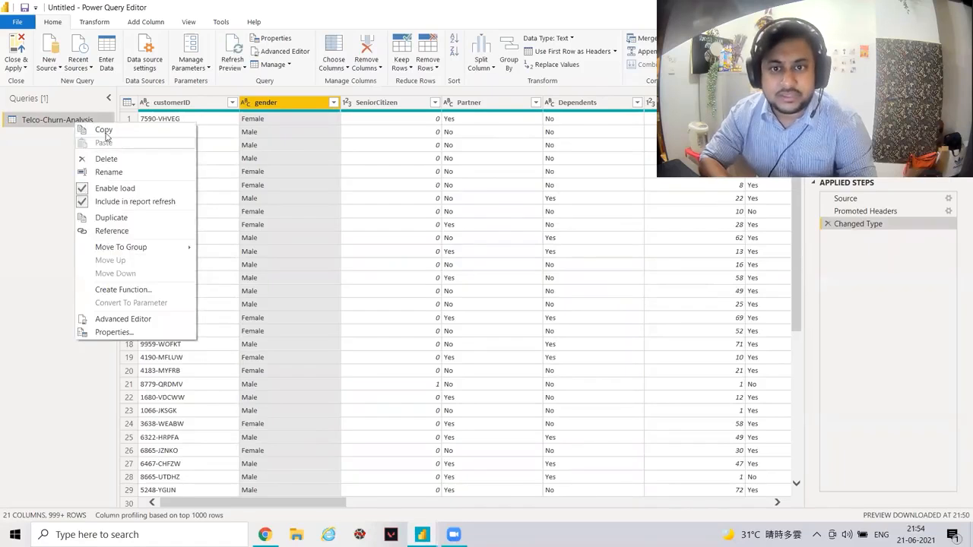
{"action": "left_click", "coordinate": [105, 133]}
{"action": "right_click", "coordinate": [60, 156]}
{"action": "left_click", "coordinate": [67, 160]}
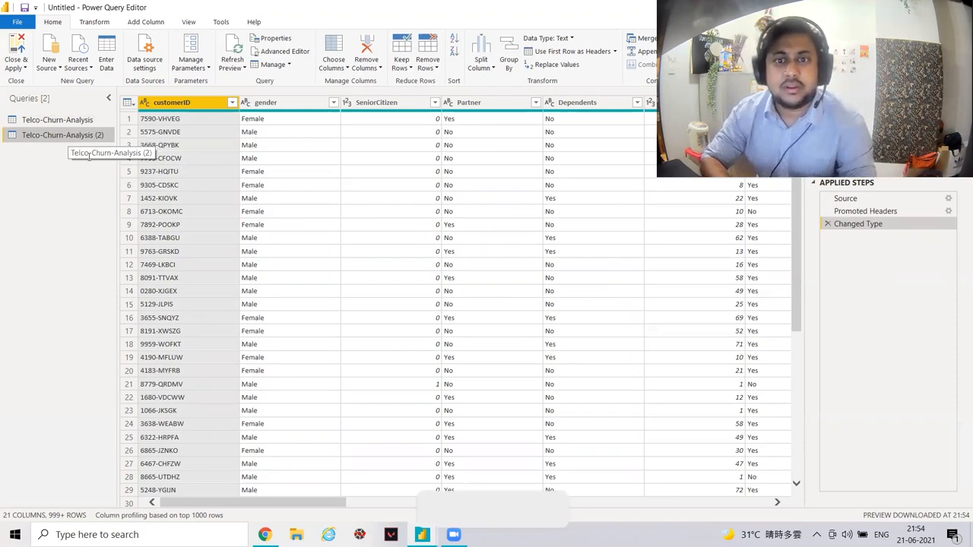
{"action": "key", "text": "F2"}
{"action": "type", "text": "Table 2"}
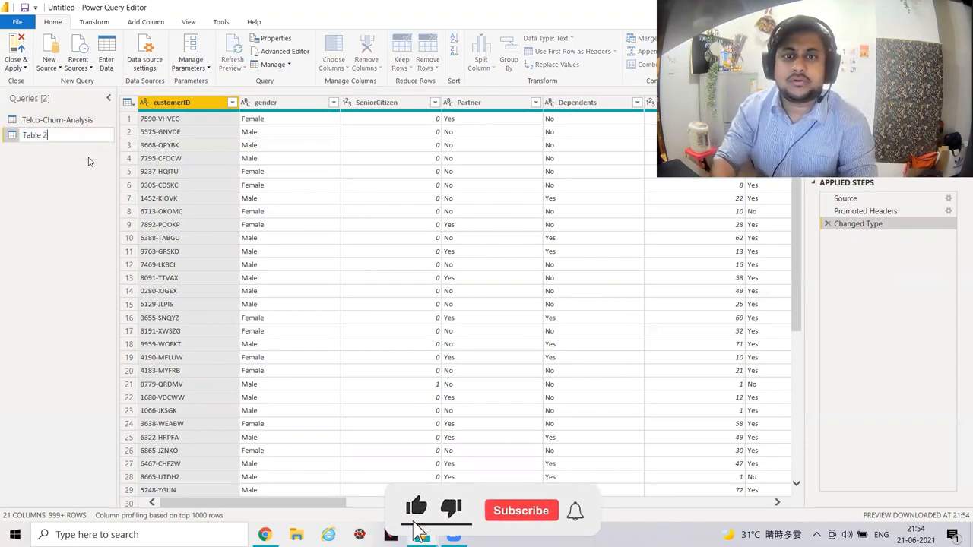
{"action": "key", "text": "Return"}
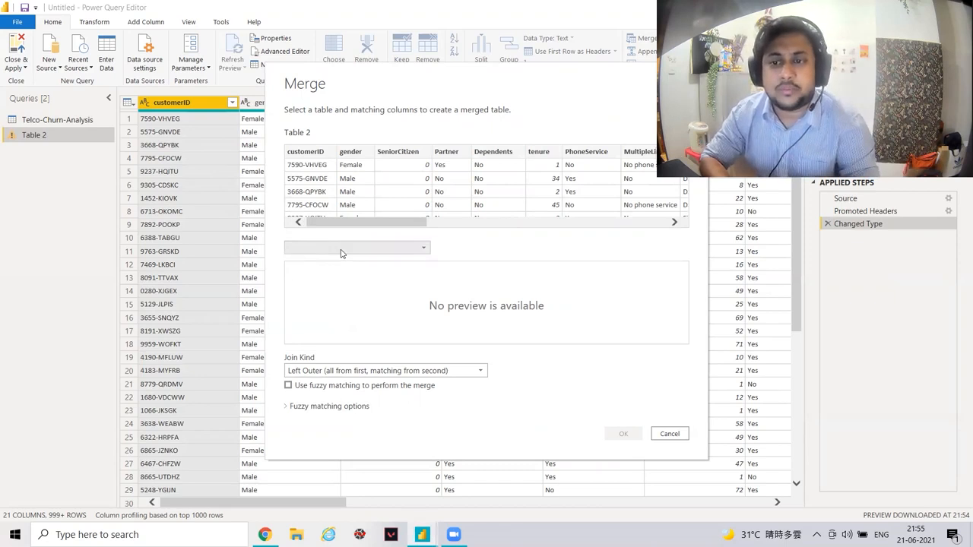
Set up a merge of the Telco-Churn-Analysis query with Table 2, matching both tables on customerID.
{"action": "left_click_drag", "start_coordinate": [437, 76], "coordinate": [324, 63]}
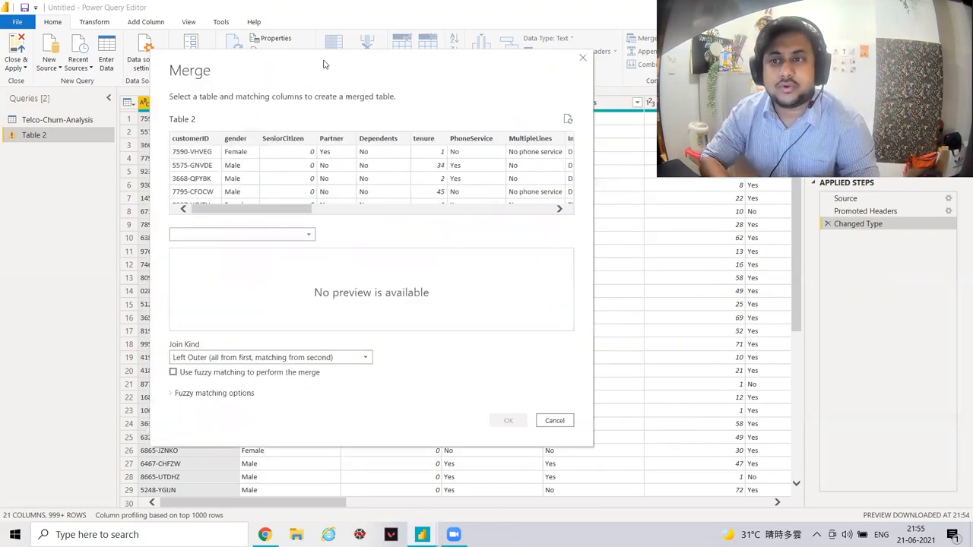
{"action": "left_click", "coordinate": [581, 58]}
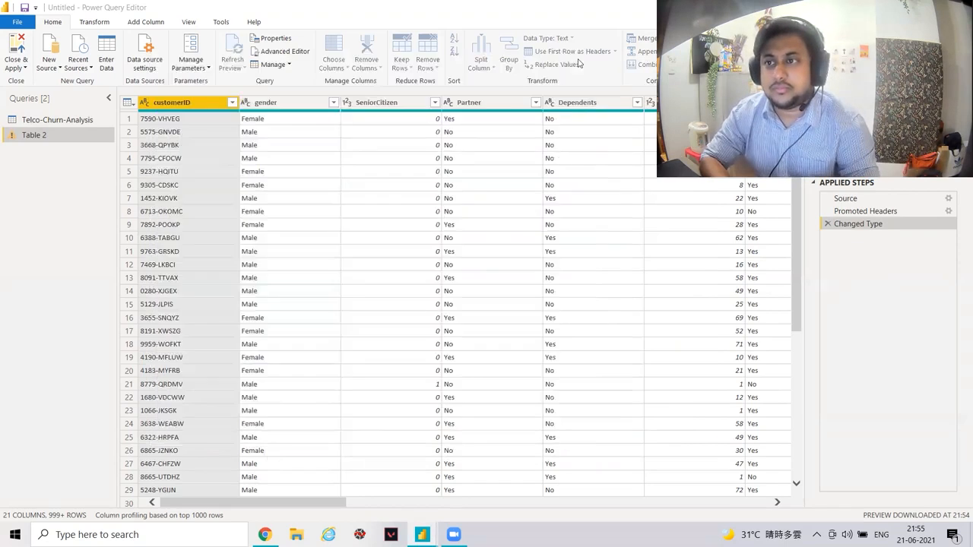
{"action": "left_click", "coordinate": [45, 121]}
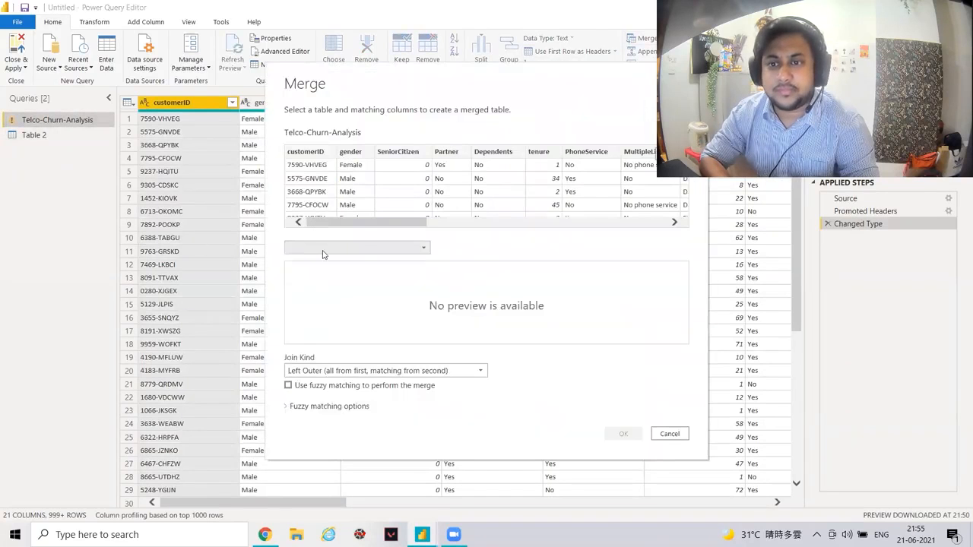
{"action": "left_click", "coordinate": [331, 248]}
{"action": "left_click", "coordinate": [322, 262]}
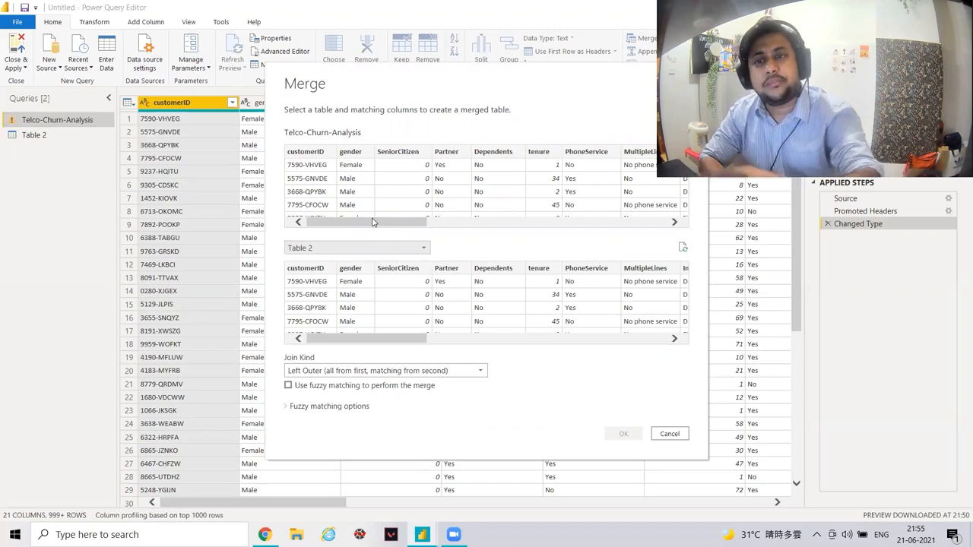
{"action": "left_click", "coordinate": [299, 152]}
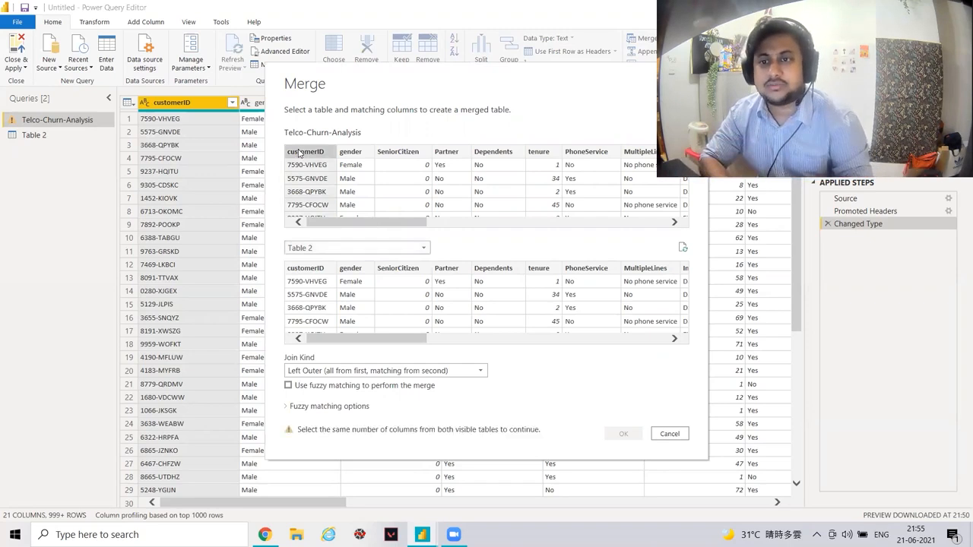
{"action": "left_click", "coordinate": [307, 268]}
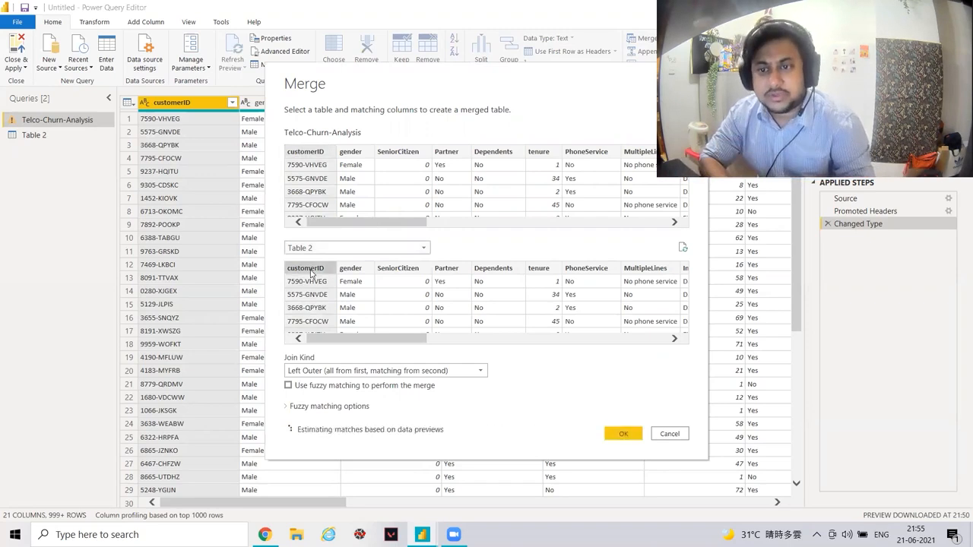
Review the available join kinds for the merge, then cancel it.
{"action": "left_click", "coordinate": [320, 370]}
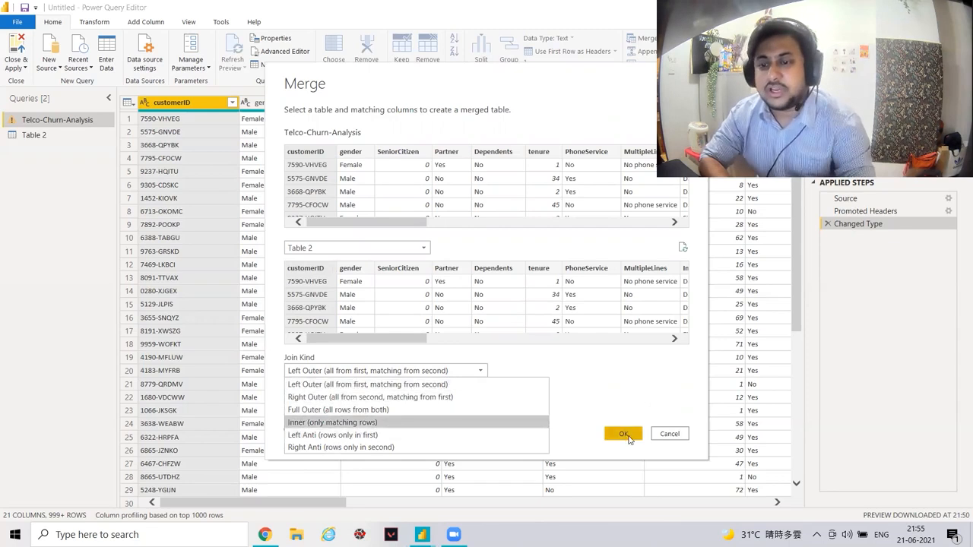
{"action": "left_click", "coordinate": [396, 380]}
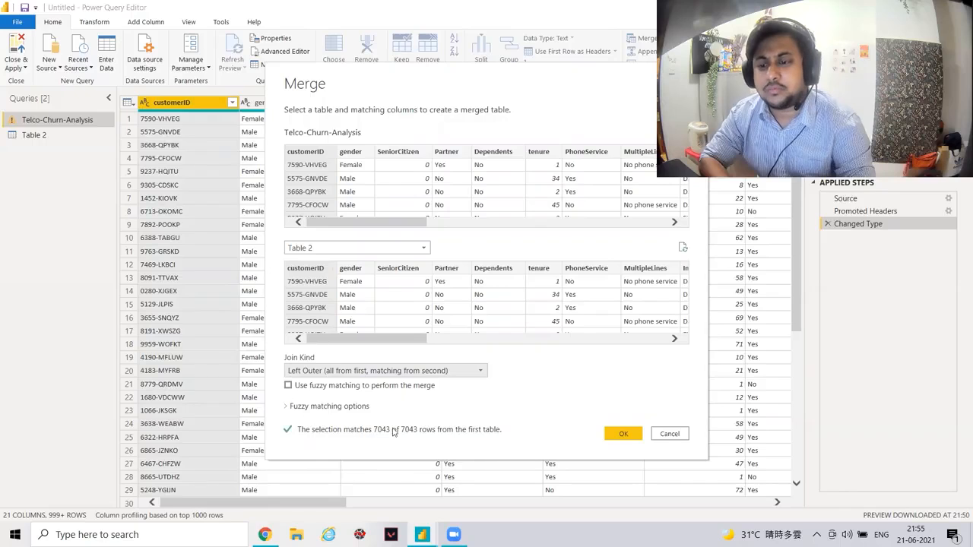
{"action": "left_click", "coordinate": [654, 436]}
Delete the Table 2 query and confirm the deletion.
{"action": "left_click", "coordinate": [62, 132]}
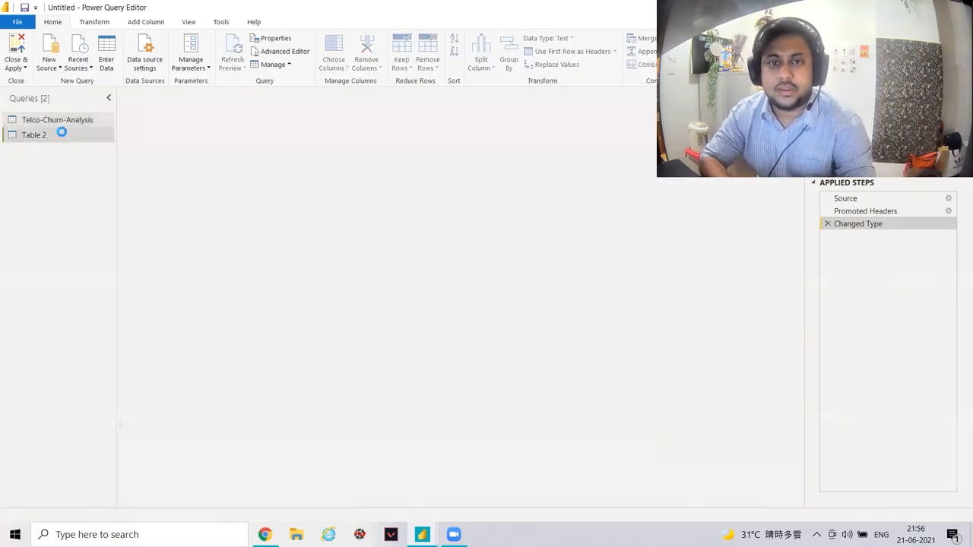
{"action": "right_click", "coordinate": [90, 139]}
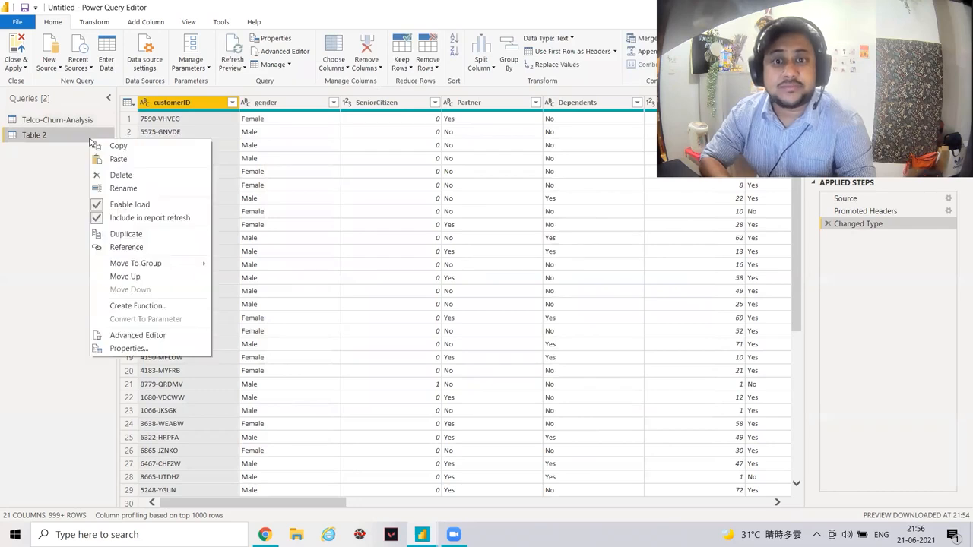
{"action": "left_click", "coordinate": [121, 177]}
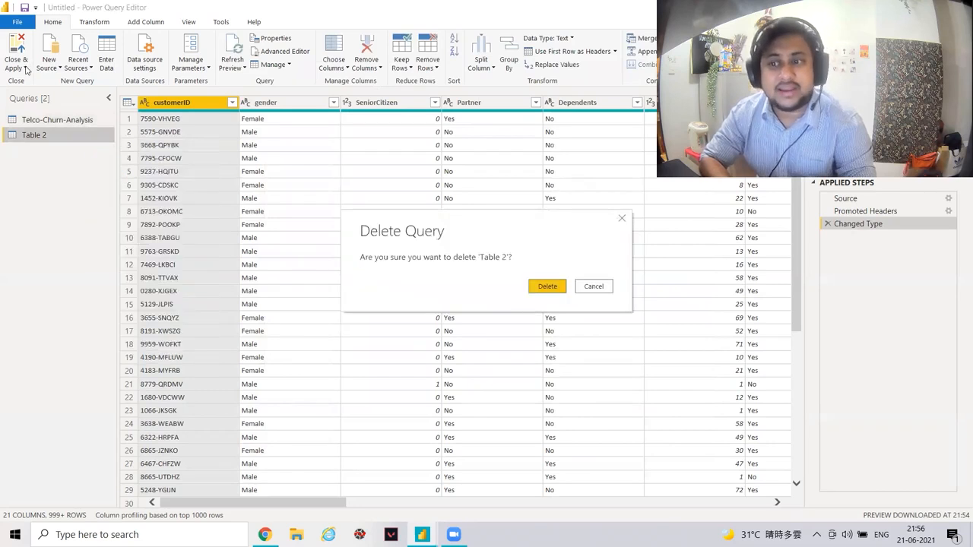
{"action": "left_click", "coordinate": [550, 286]}
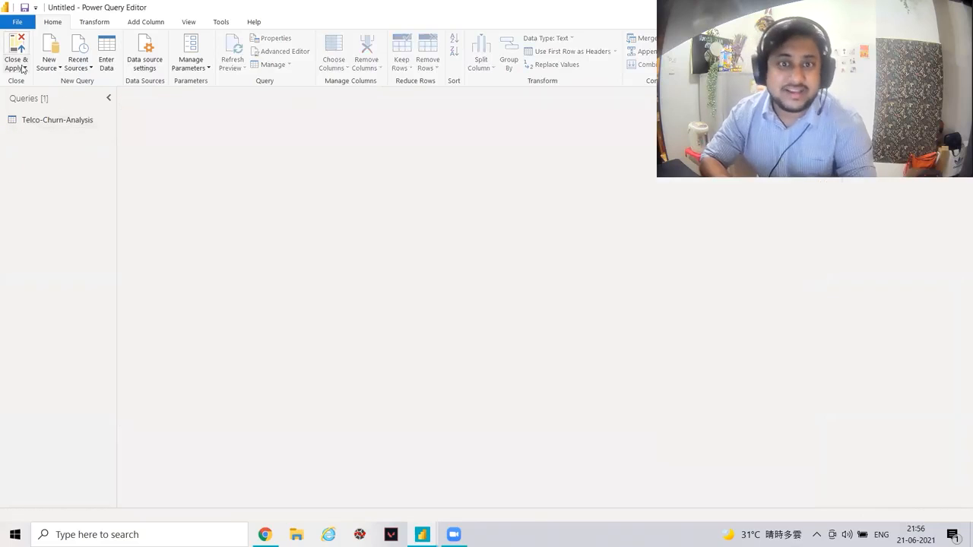
Close the Power Query Editor with the changes applied and expand the Telco-Churn-Analysis table to show its fields.
{"action": "left_click", "coordinate": [17, 67]}
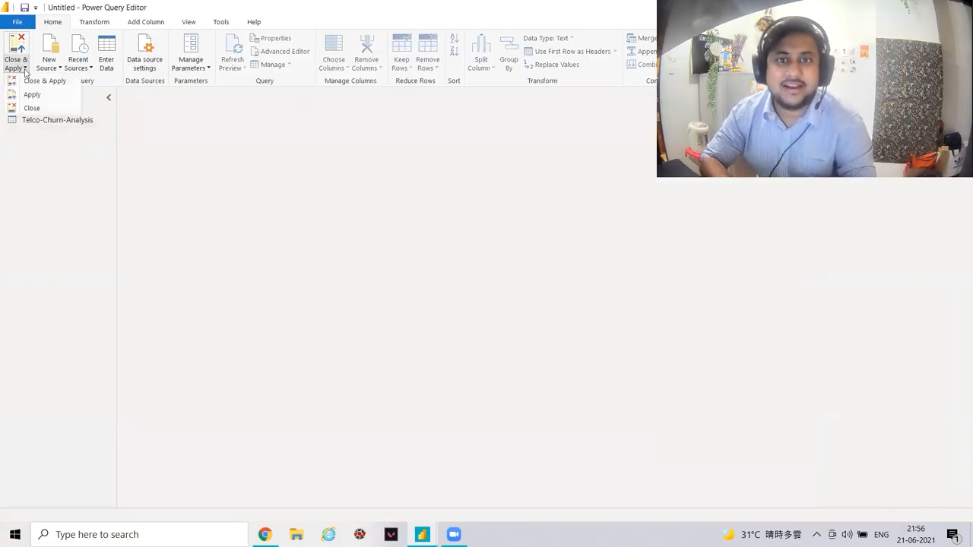
{"action": "left_click", "coordinate": [38, 83]}
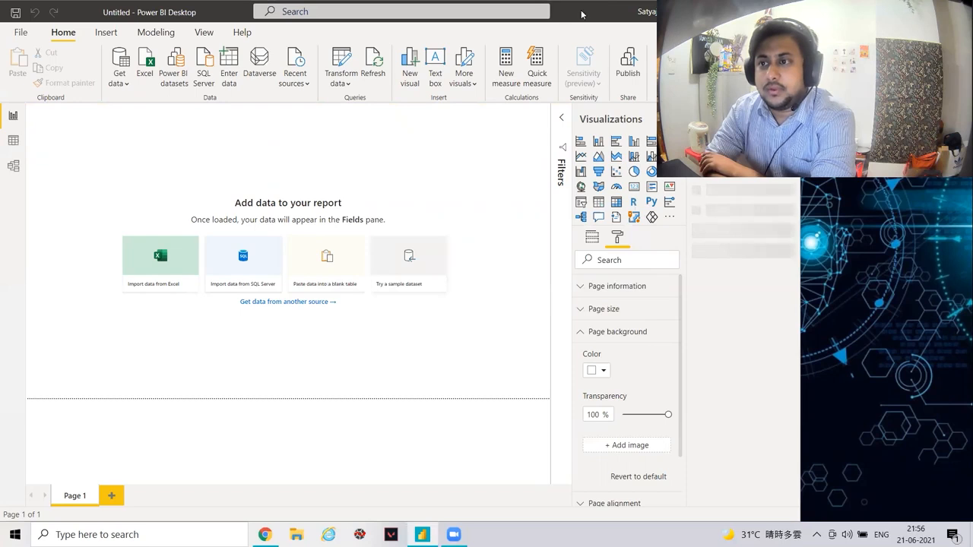
{"action": "left_click_drag", "start_coordinate": [581, 14], "coordinate": [372, 12]}
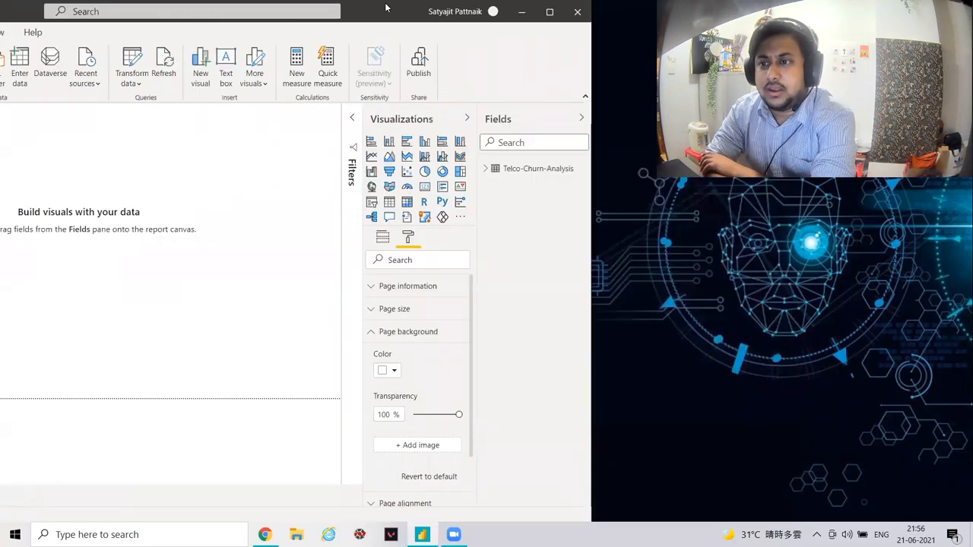
{"action": "left_click", "coordinate": [486, 170]}
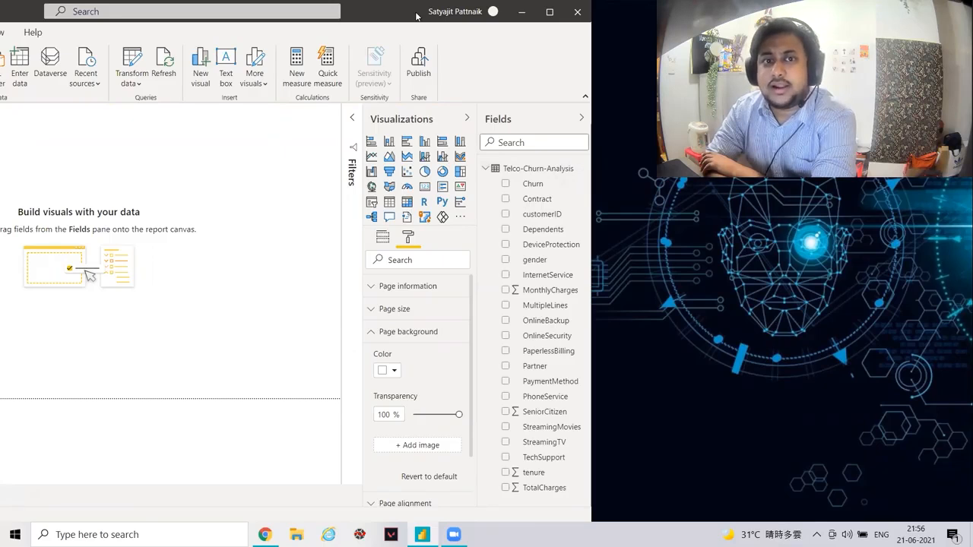
{"action": "left_click_drag", "start_coordinate": [417, 15], "coordinate": [618, 13]}
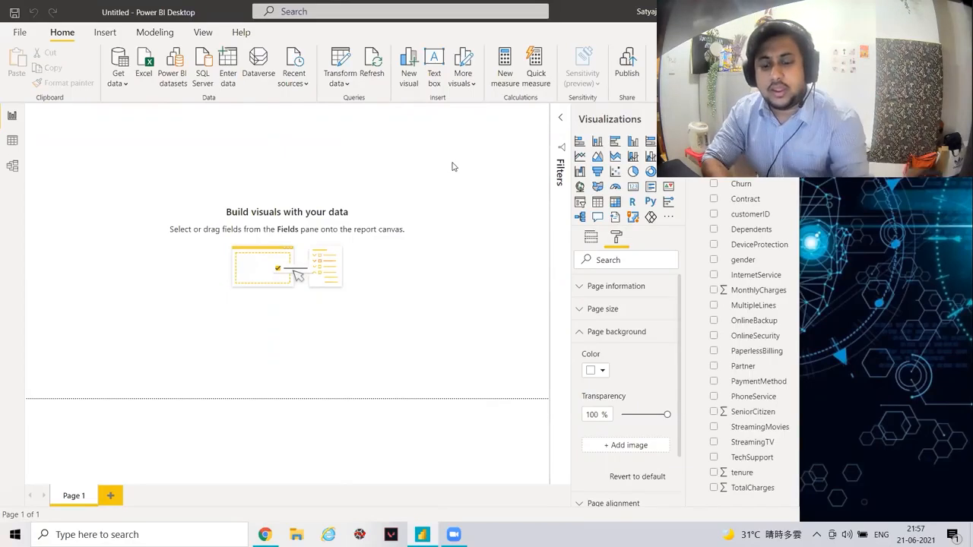
Launch Notepad with a blank document.
{"action": "key", "text": "super+r"}
{"action": "type", "text": "n"}
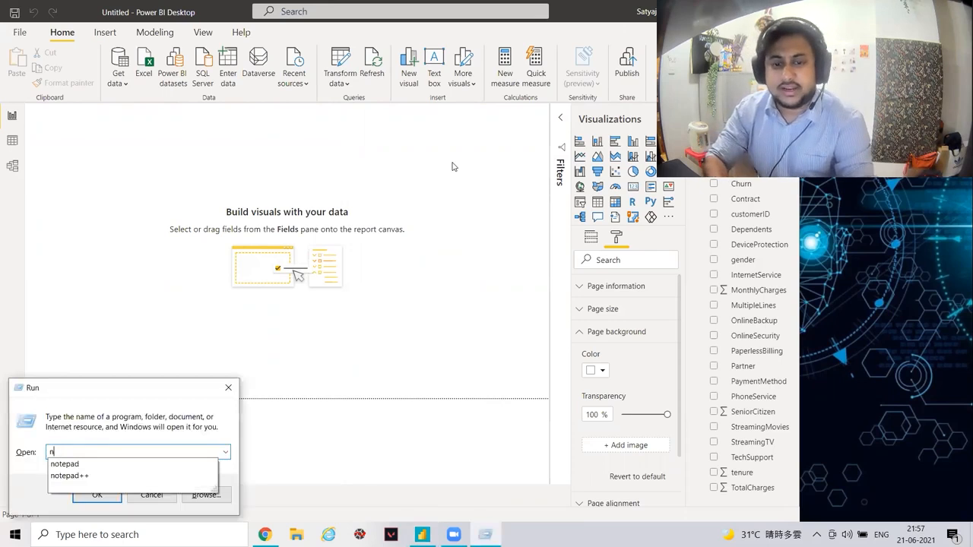
{"action": "type", "text": "otepad"}
{"action": "key", "text": "Return"}
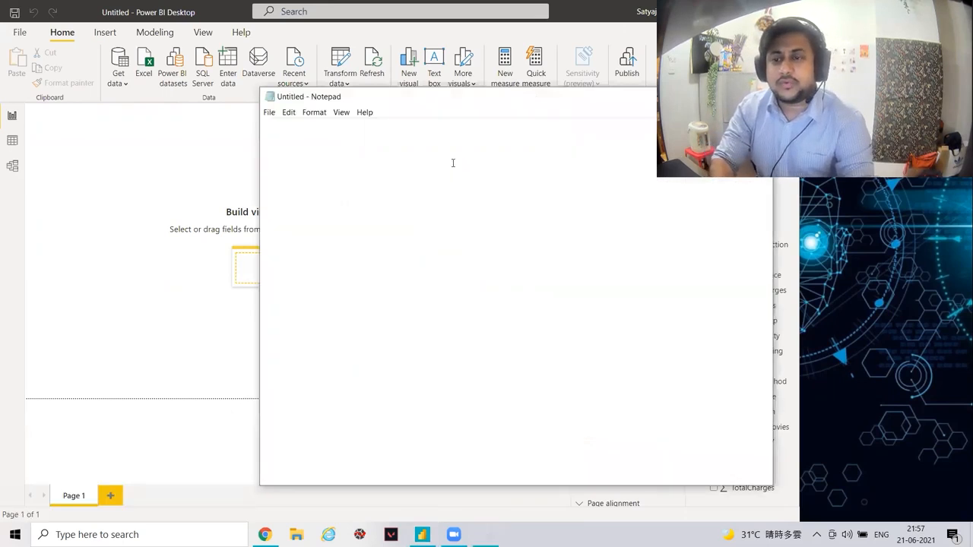
{"action": "type", "text": "Categorical A"}
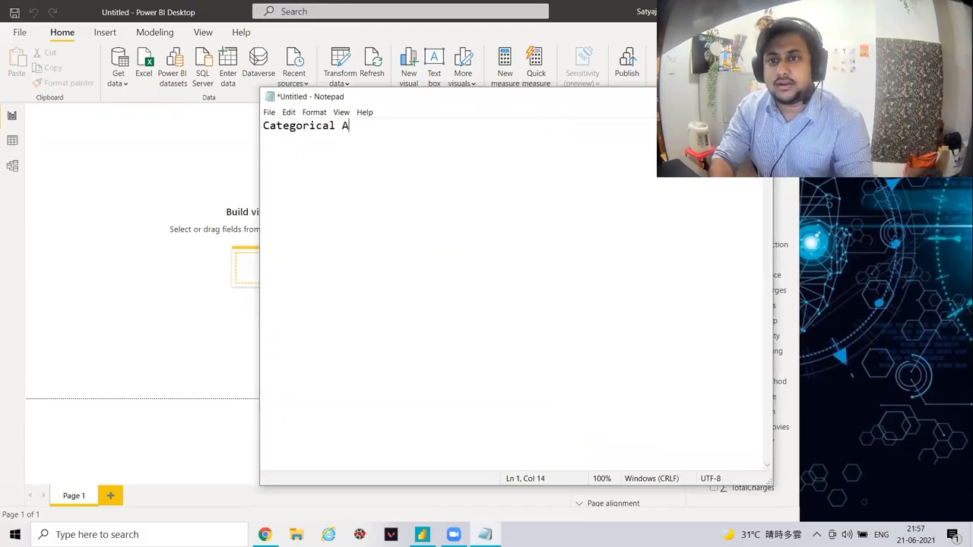
{"action": "type", "text": "nalysis"}
{"action": "key", "text": "ctrl+a"}
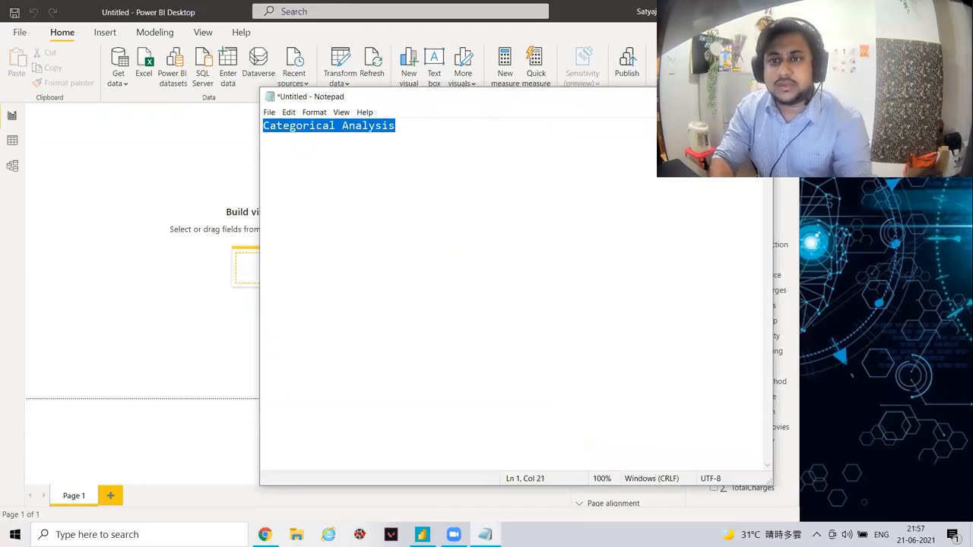
Write the heading "EDA:" and, after a blank line, "Handling missing values, outliers, invalid datatypes etc." in the note.
{"action": "type", "text": "EDA:  "}
{"action": "type", "text": "Ha"}
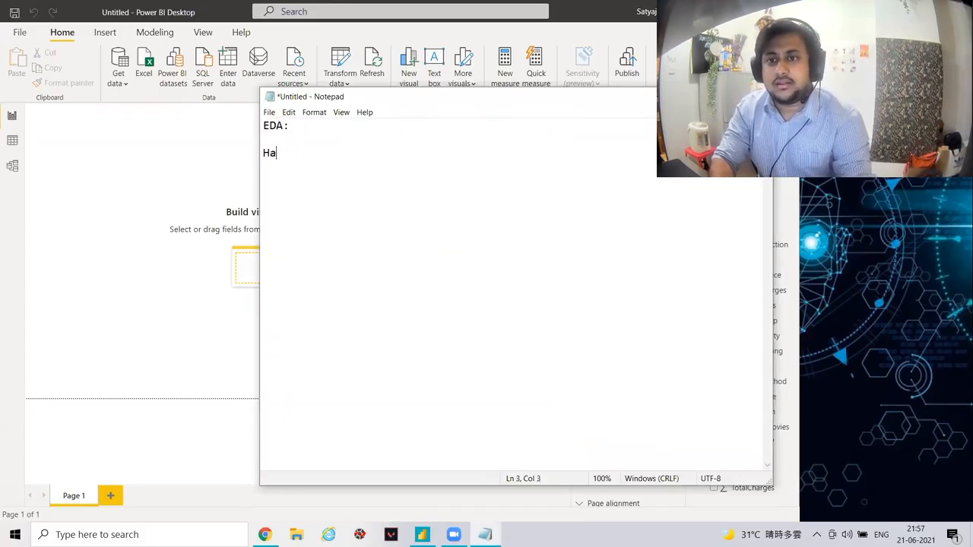
{"action": "type", "text": "ndling missing va"}
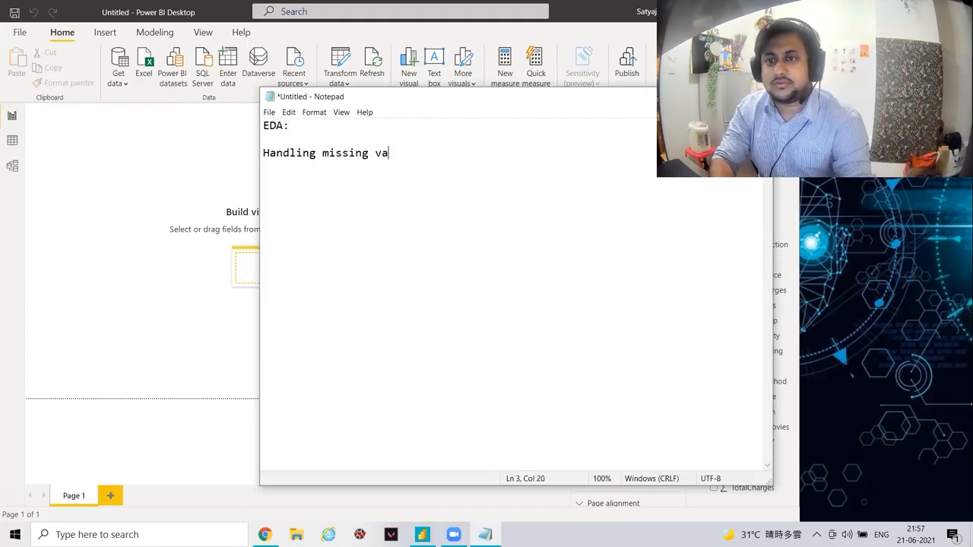
{"action": "type", "text": "lues, outliers et"}
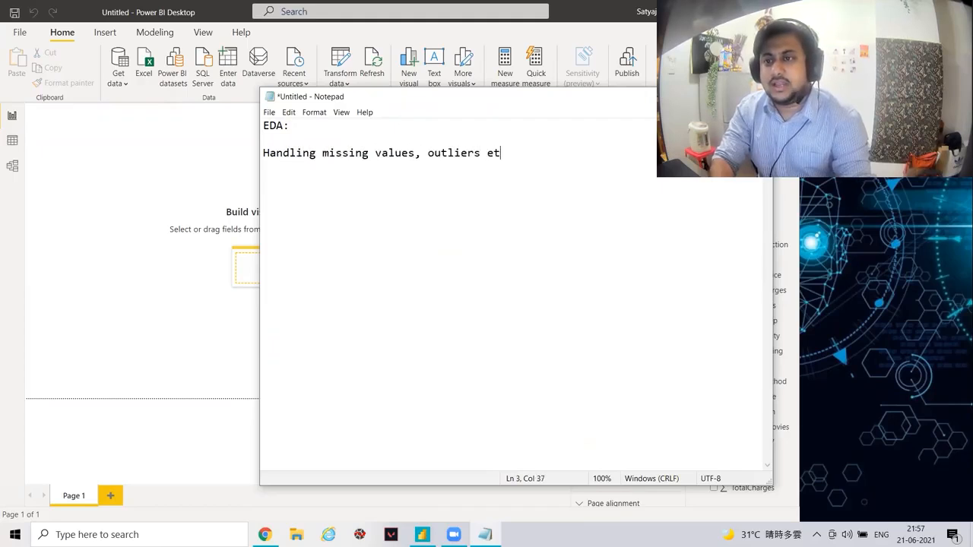
{"action": "key", "text": "BackSpace"}
{"action": "key", "text": "BackSpace"}
{"action": "key", "text": "BackSpace"}
{"action": "type", "text": ", in"}
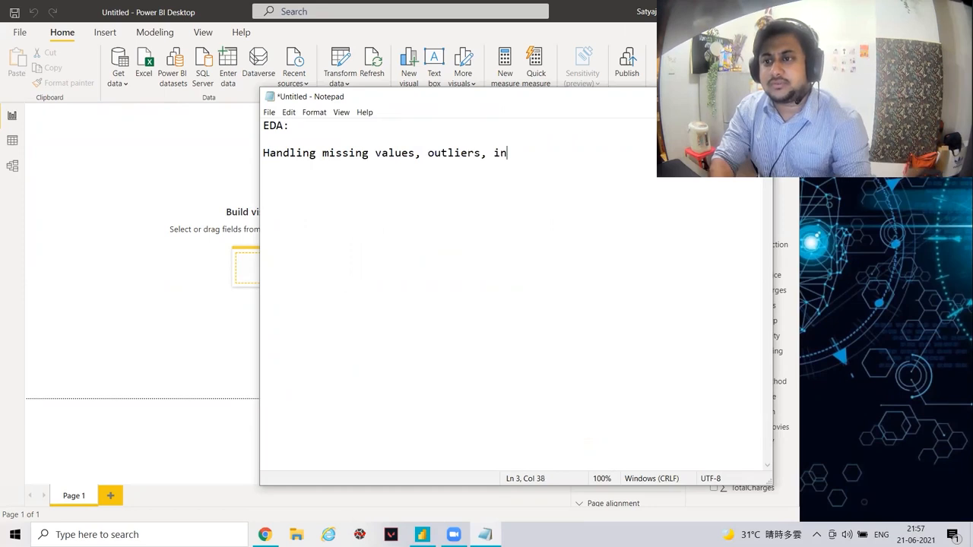
{"action": "type", "text": "valid data "}
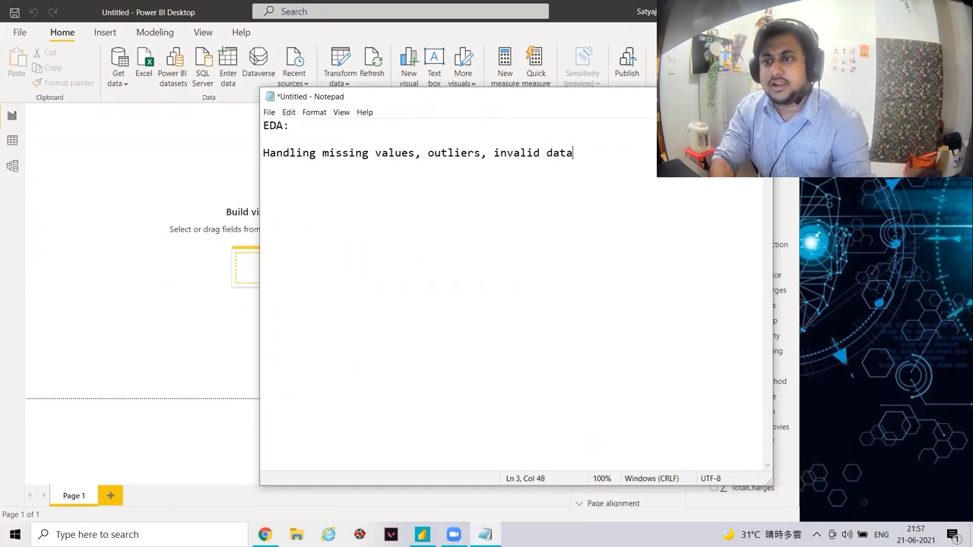
{"action": "type", "text": "types etc."}
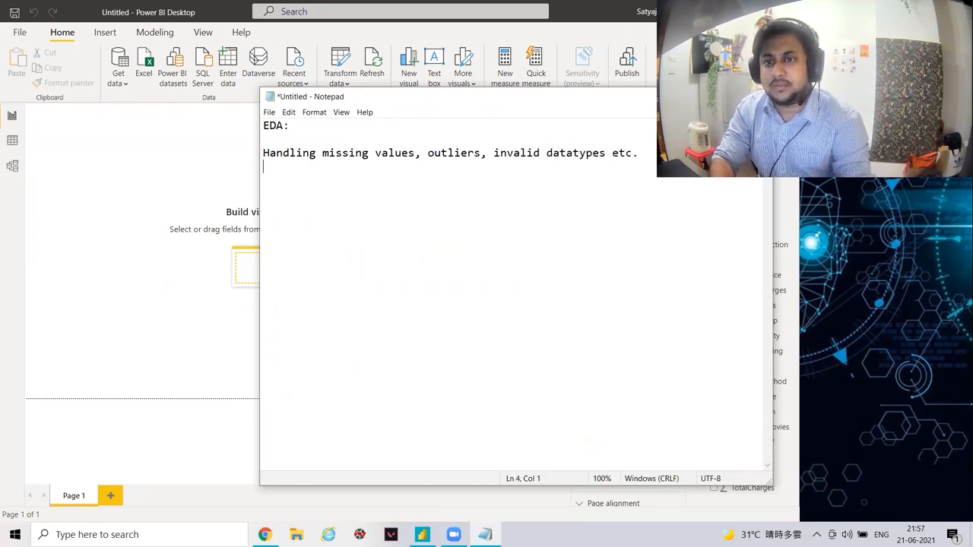
Add the lines "Categorical Analysis" and "Numerical Analysis" below a blank line at the end of the note.
{"action": "type", "text": "ategorical"}
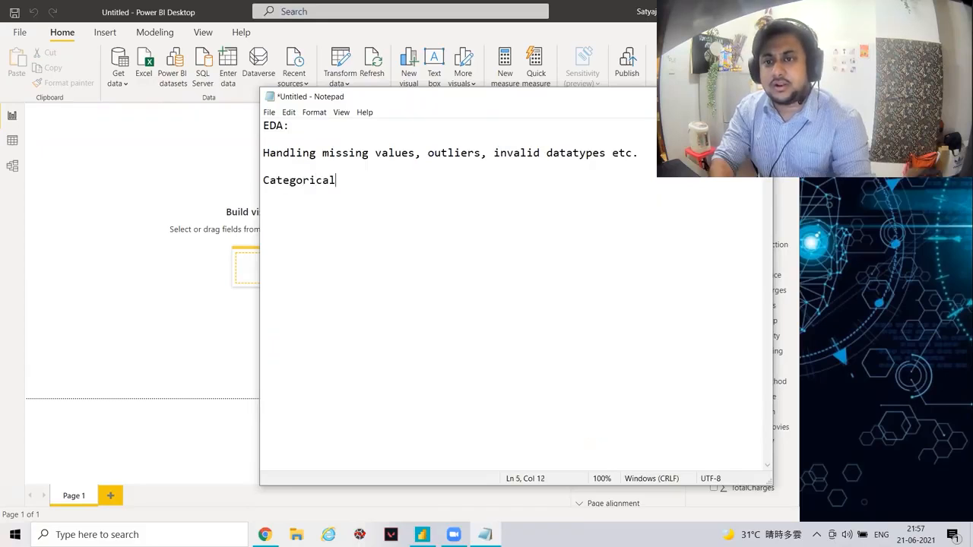
{"action": "type", "text": " Analysis"}
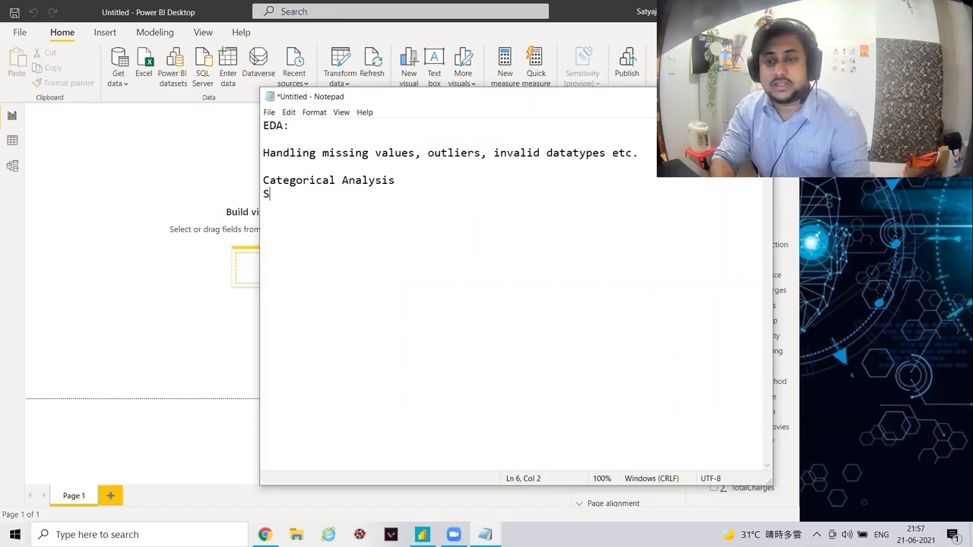
{"action": "type", "text": "NUm"}
{"action": "key", "text": "BackSpace"}
{"action": "key", "text": "BackSpace"}
{"action": "type", "text": "umeri"}
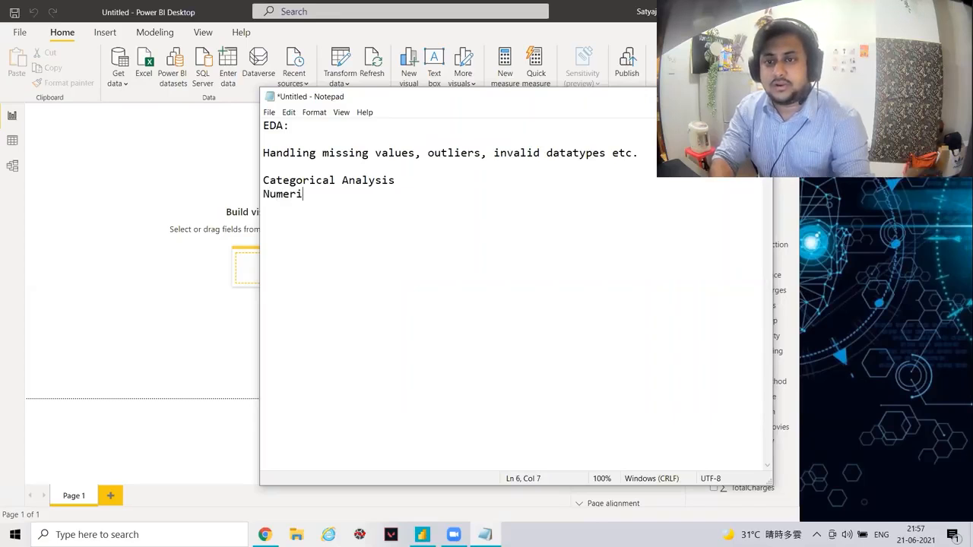
{"action": "type", "text": "cal Analysis"}
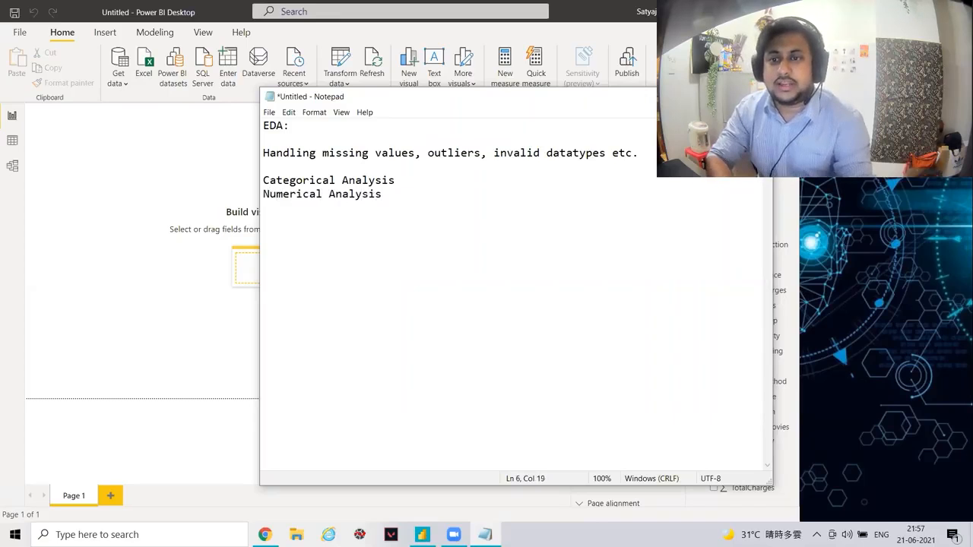
Append ": Uni, Bi, Multi" to the Categorical Analysis line and switch back to Power BI Desktop.
{"action": "double_click", "coordinate": [412, 177]}
{"action": "left_click", "coordinate": [412, 177]}
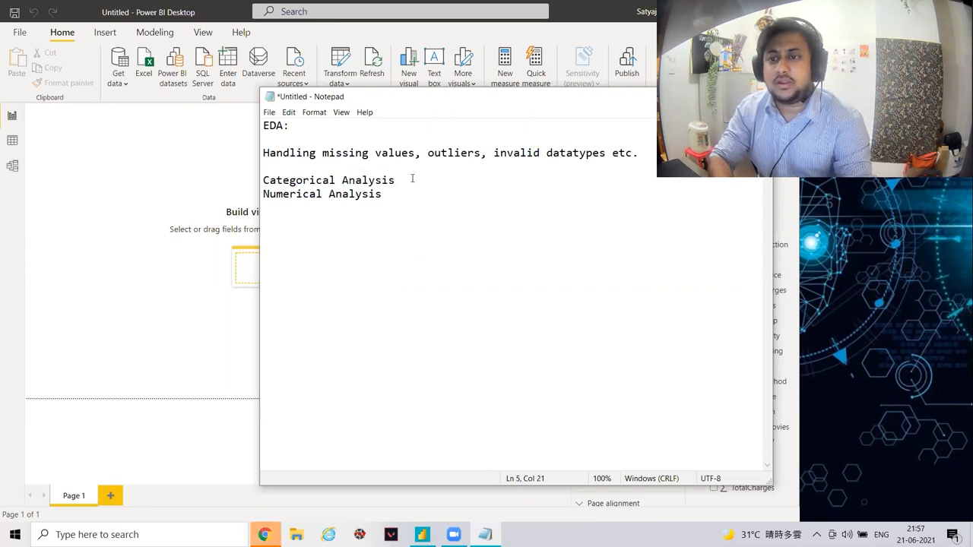
{"action": "type", "text": ": Uni,"}
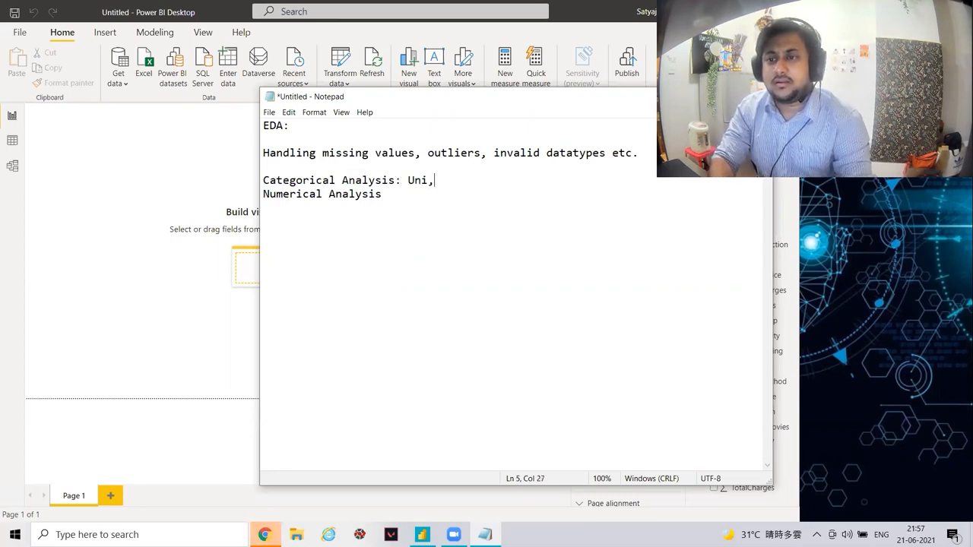
{"action": "type", "text": " Bi, Multi"}
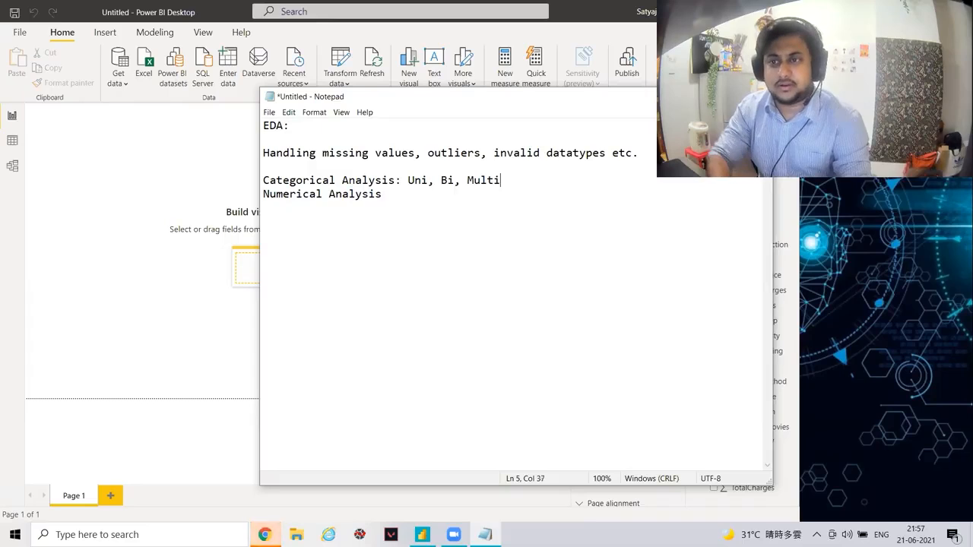
{"action": "key", "text": "alt+Tab"}
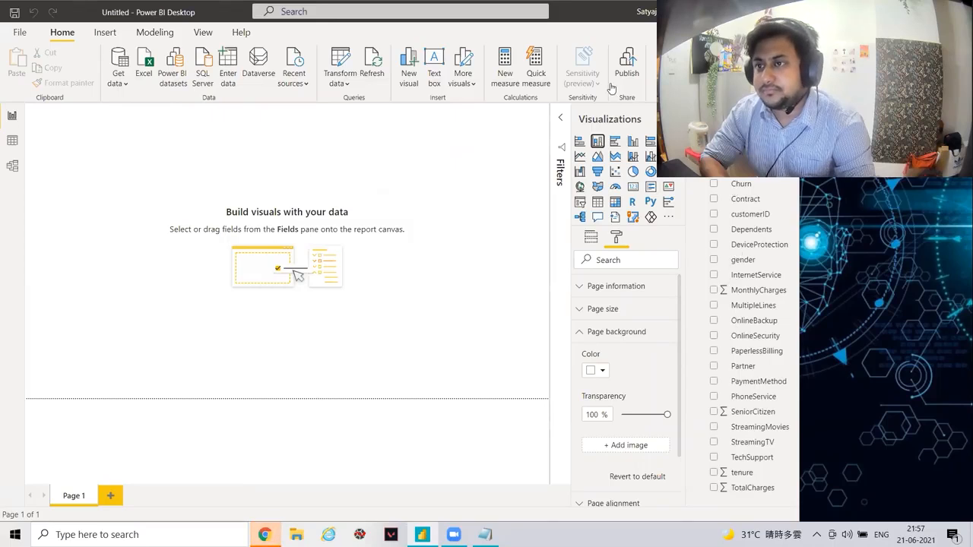
Insert an empty stacked column chart on Page 1 and expand the Filters pane.
{"action": "left_click", "coordinate": [632, 141]}
{"action": "left_click", "coordinate": [560, 118]}
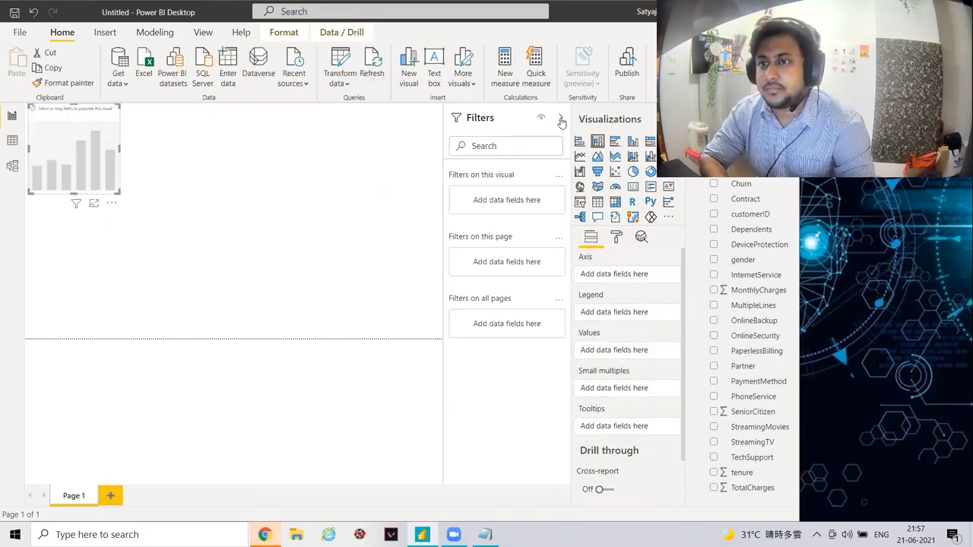
{"action": "left_click", "coordinate": [560, 119]}
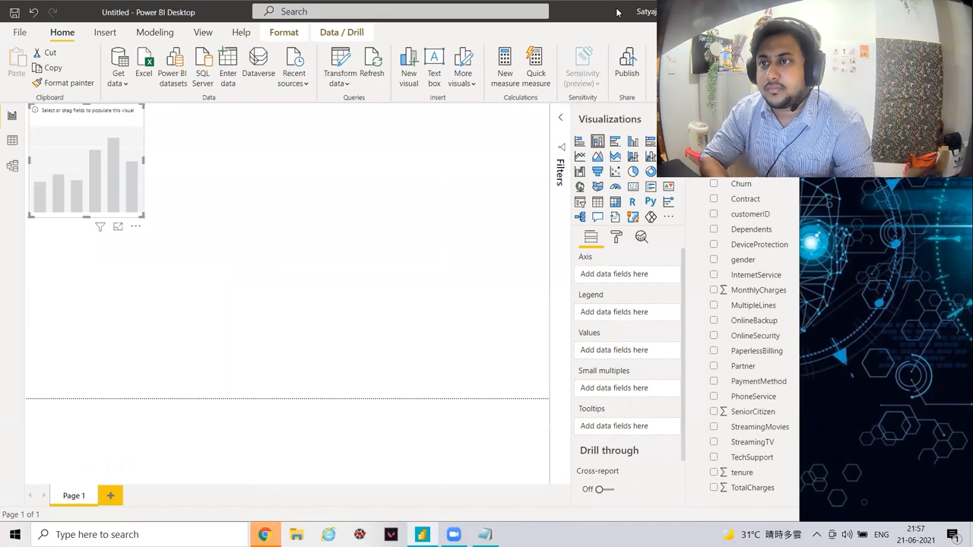
{"action": "left_click_drag", "start_coordinate": [617, 12], "coordinate": [571, 19]}
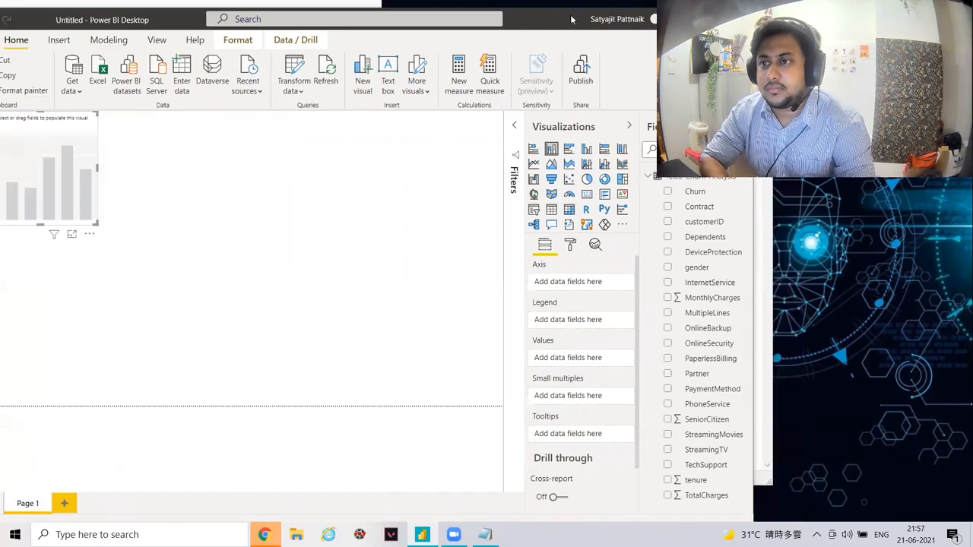
{"action": "left_click", "coordinate": [629, 125]}
{"action": "left_click", "coordinate": [607, 126]}
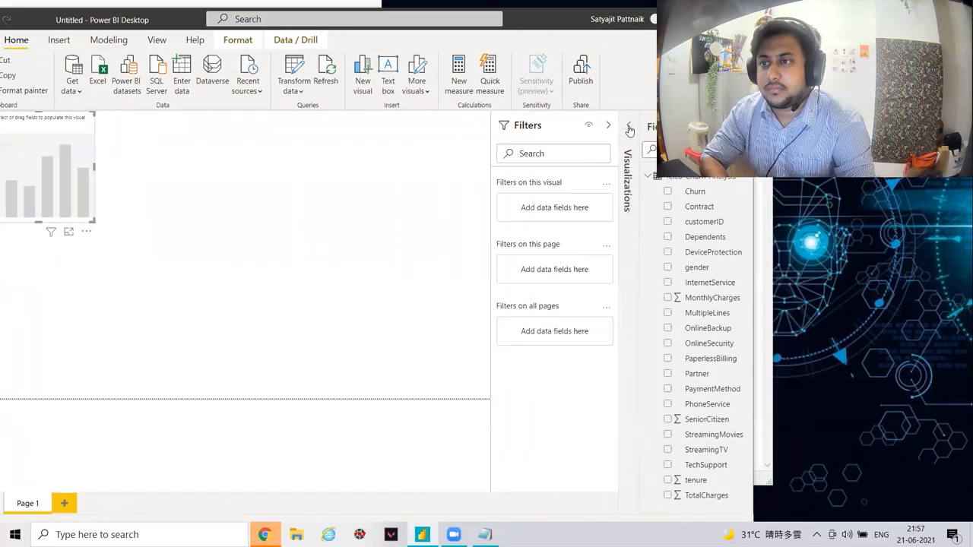
{"action": "left_click", "coordinate": [630, 127]}
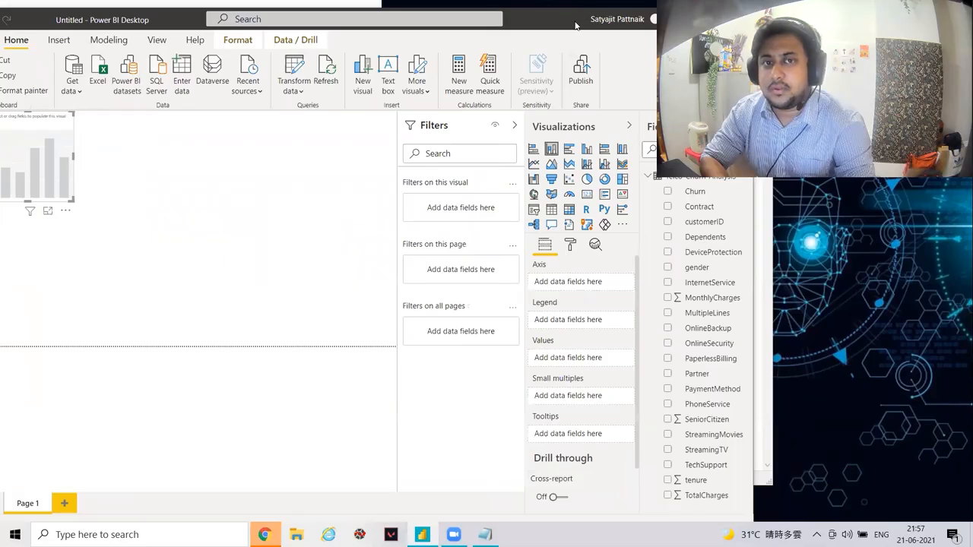
Reposition the report window and maximize it to bring the whole Fields list into view.
{"action": "left_click_drag", "start_coordinate": [575, 24], "coordinate": [621, 16]}
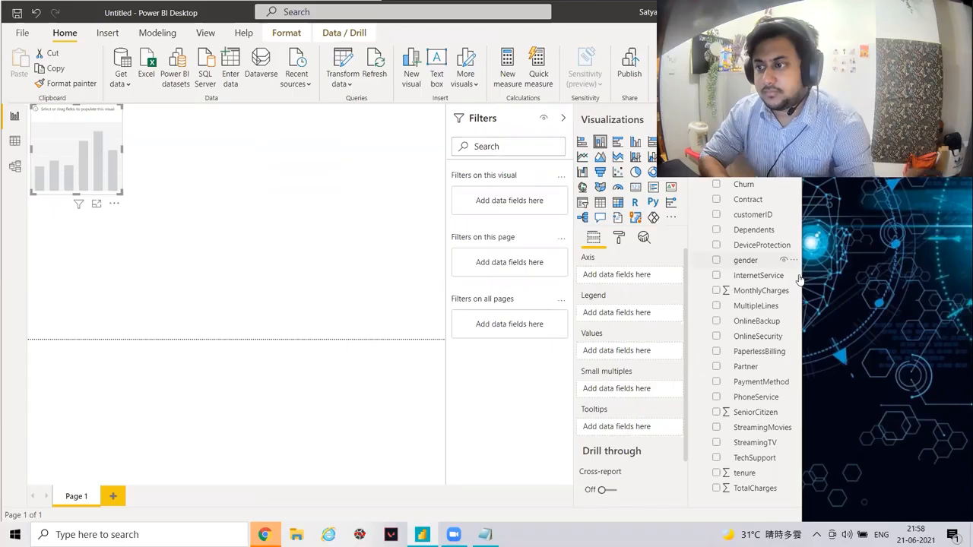
{"action": "left_click_drag", "start_coordinate": [795, 260], "coordinate": [801, 279]}
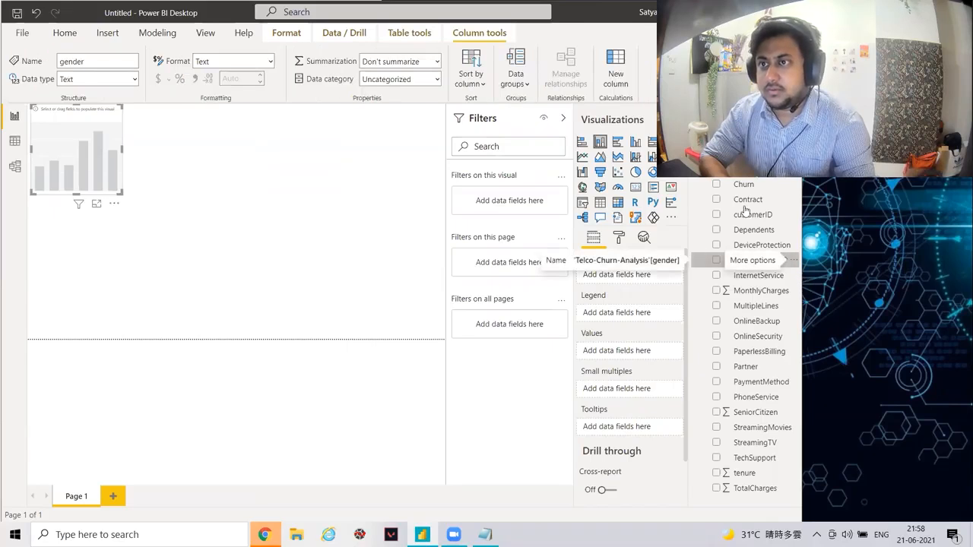
{"action": "left_click_drag", "start_coordinate": [599, 6], "coordinate": [596, 52]}
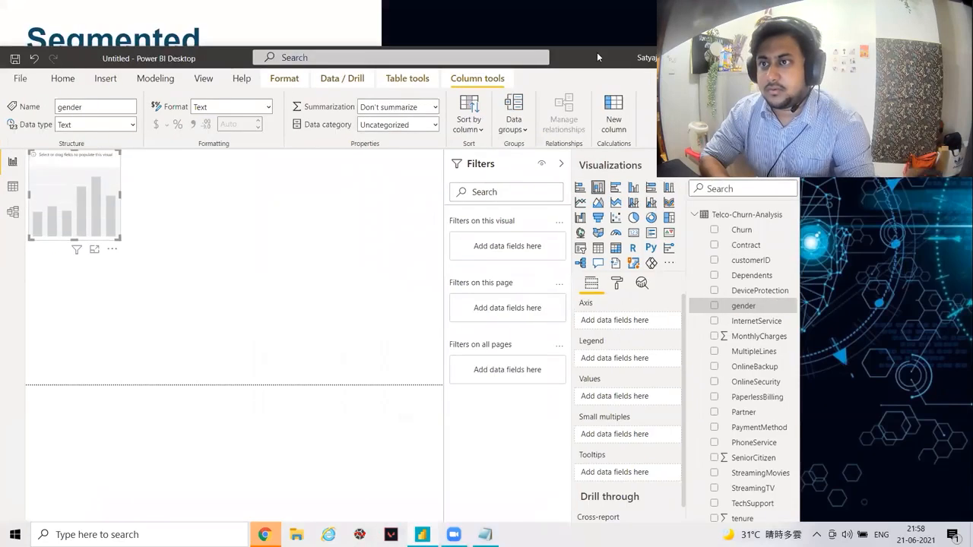
{"action": "double_click", "coordinate": [160, 64]}
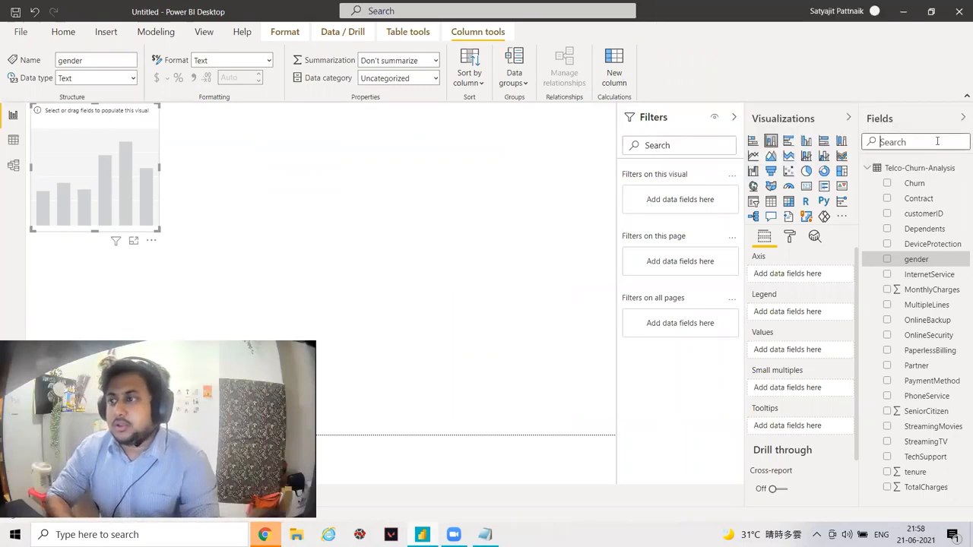
Plot the count of gender by gender in the empty column chart and turn on its data labels.
{"action": "left_click_drag", "start_coordinate": [922, 263], "coordinate": [783, 279]}
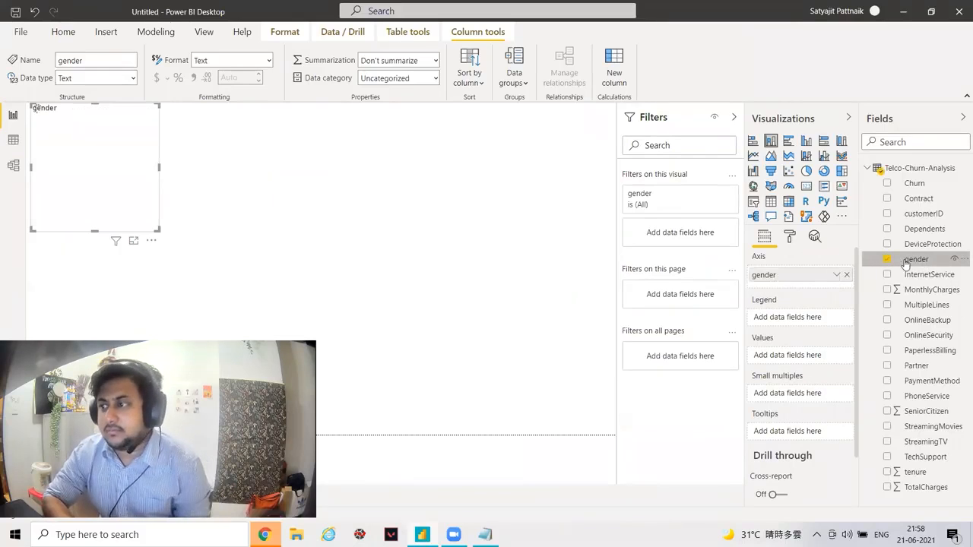
{"action": "left_click_drag", "start_coordinate": [905, 262], "coordinate": [823, 362]}
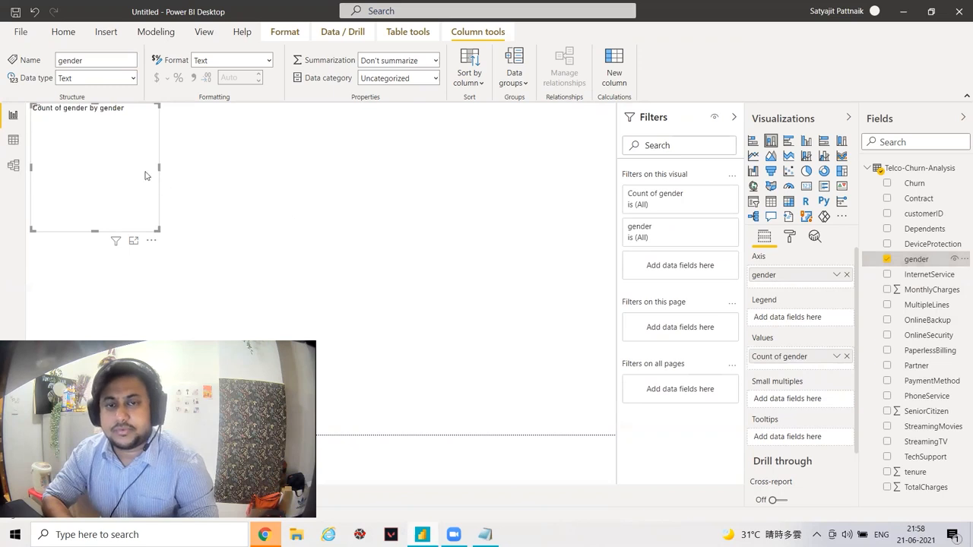
{"action": "mouse_move", "coordinate": [90, 146]}
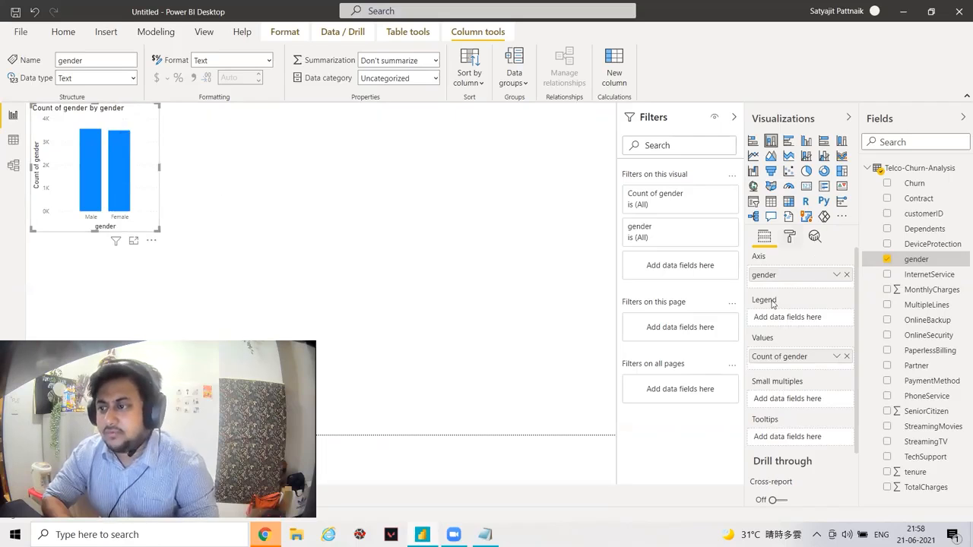
{"action": "left_click", "coordinate": [789, 237]}
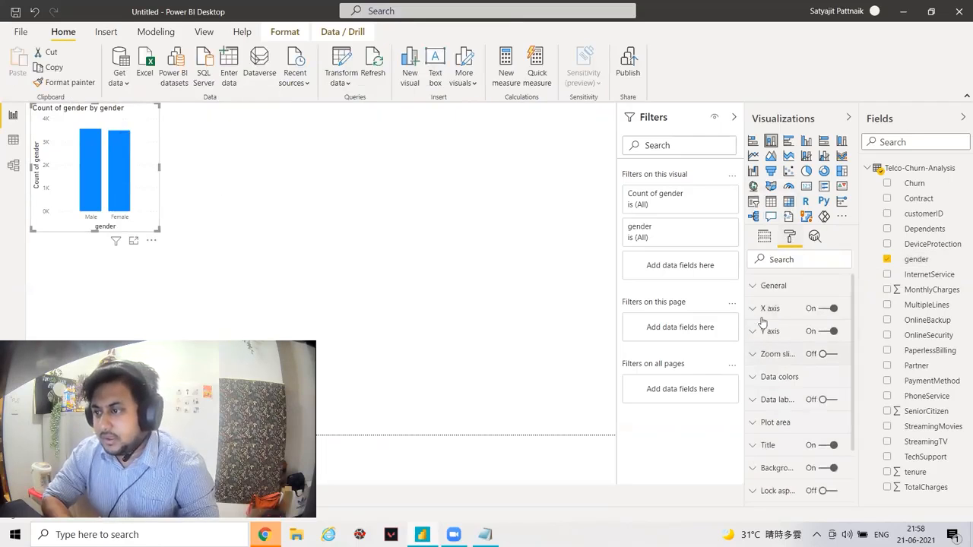
{"action": "left_click", "coordinate": [826, 399]}
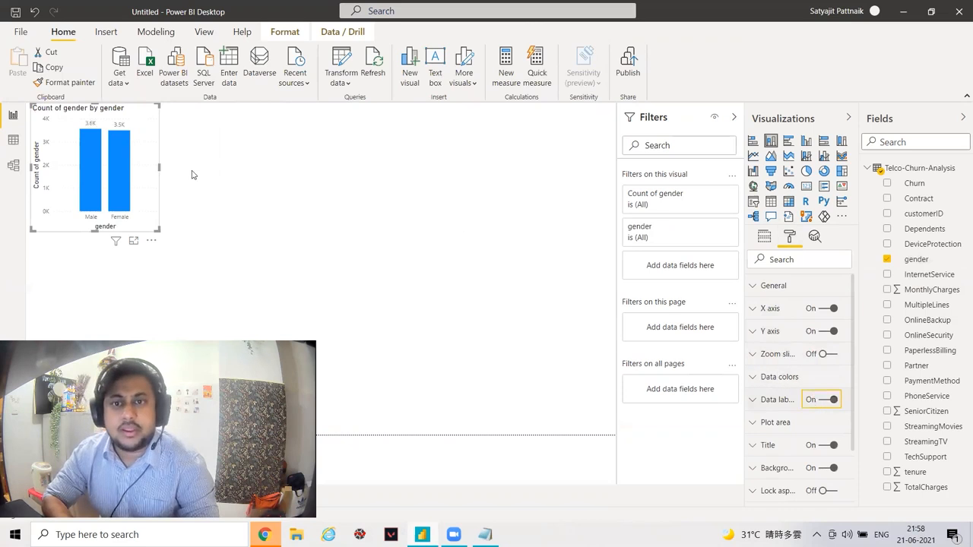
Duplicate the gender count chart and place the copy beside the original.
{"action": "left_click", "coordinate": [154, 157]}
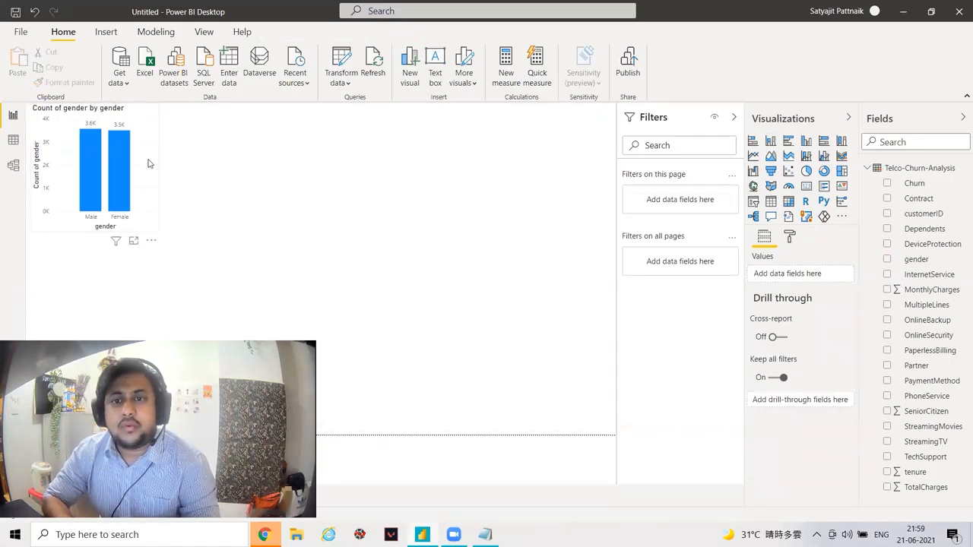
{"action": "left_click", "coordinate": [149, 163]}
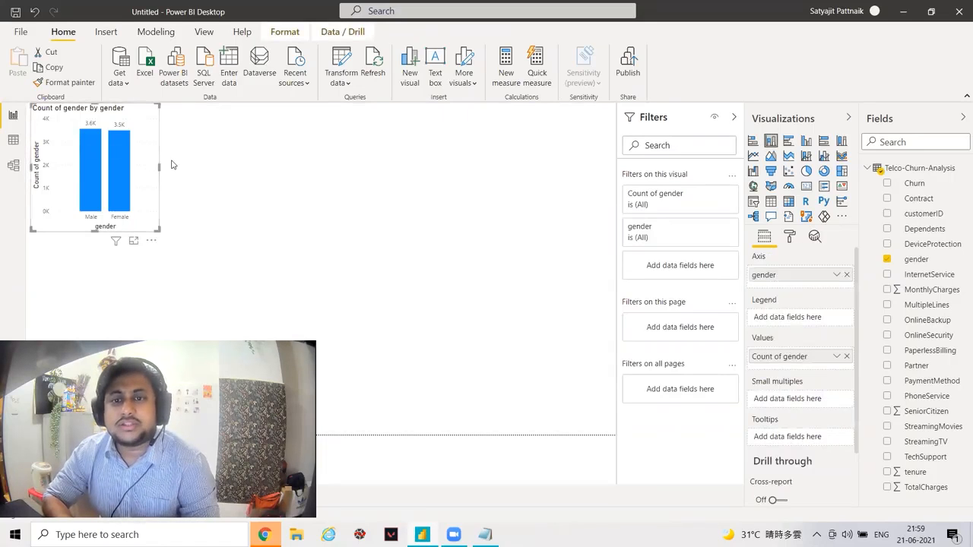
{"action": "key", "text": "ctrl+c"}
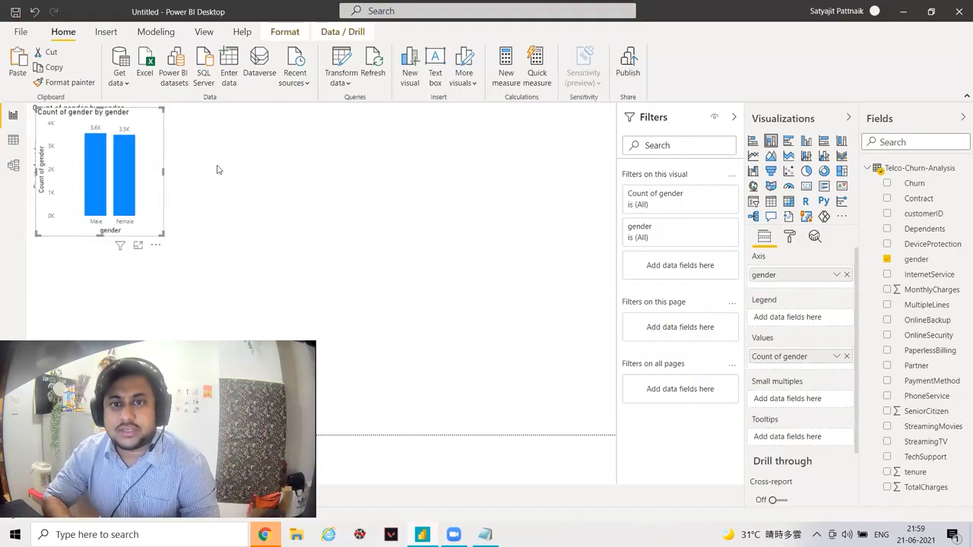
{"action": "key", "text": "ctrl+v"}
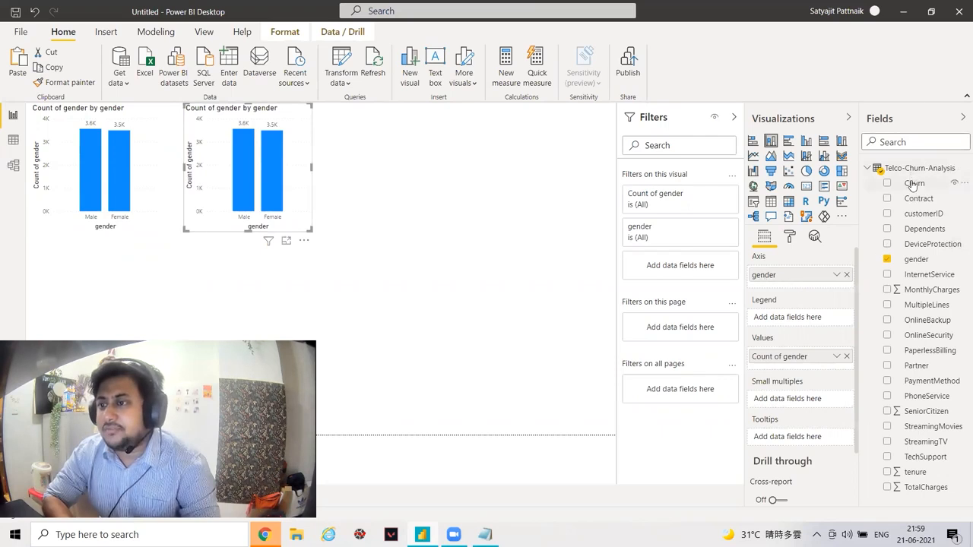
Add Churn as a visual-level filter on the copied gender chart and restrict it to Yes.
{"action": "left_click_drag", "start_coordinate": [912, 184], "coordinate": [667, 269]}
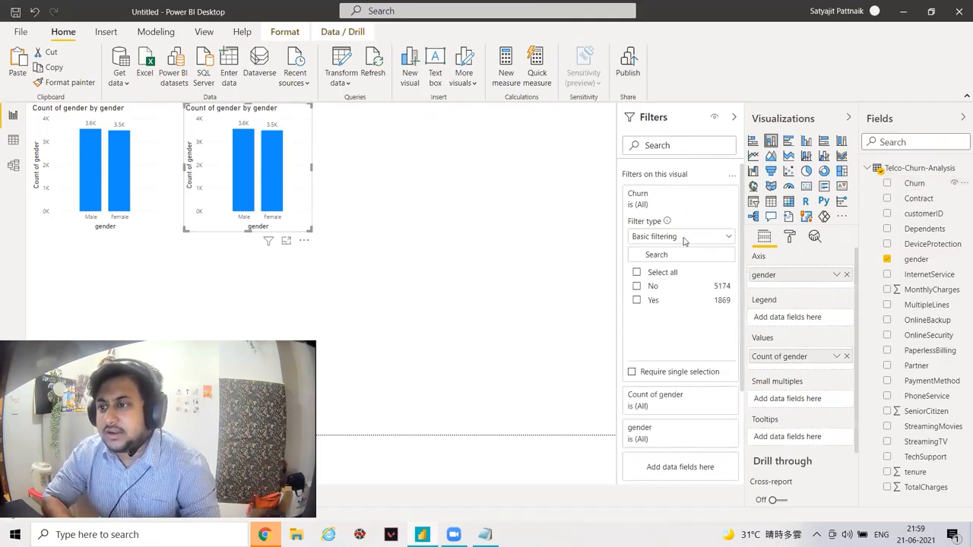
{"action": "left_click", "coordinate": [636, 301]}
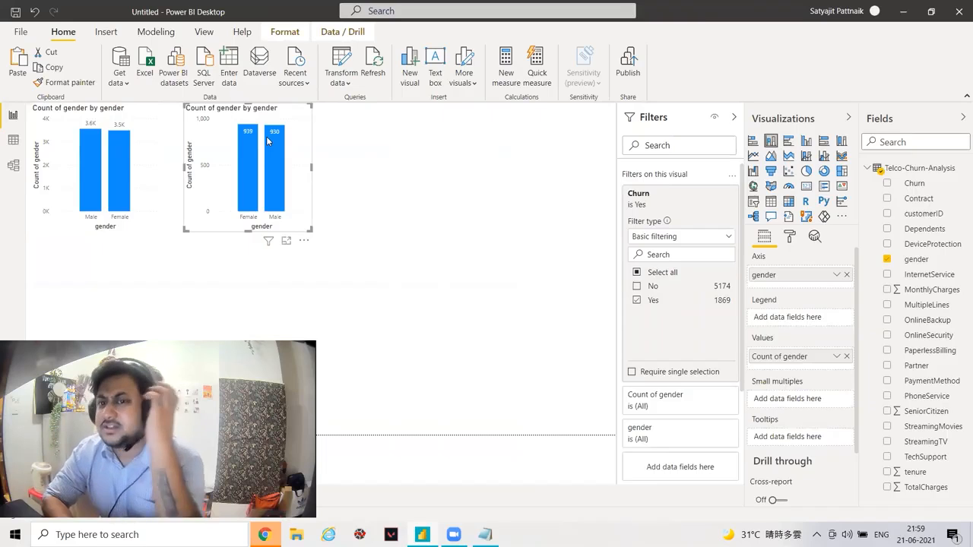
{"action": "left_click", "coordinate": [292, 145]}
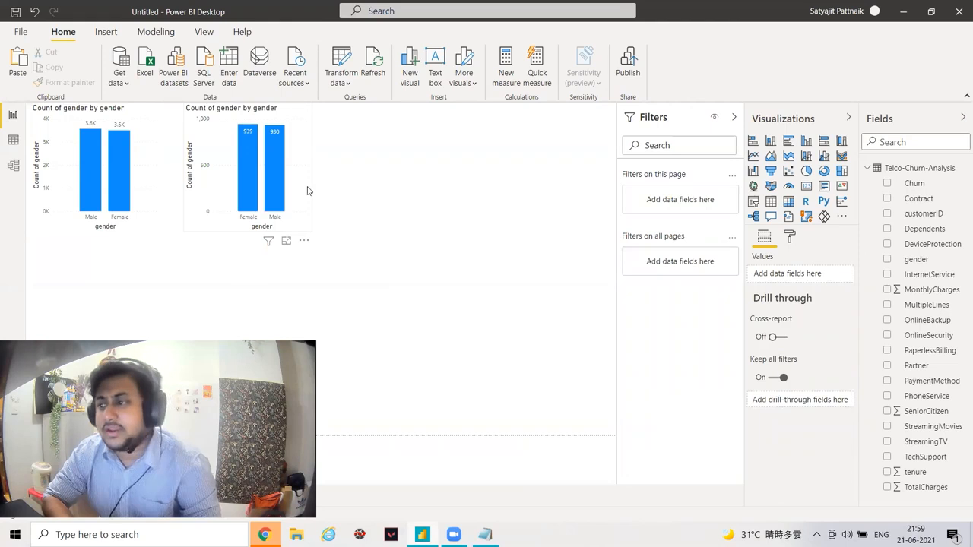
Shrink both gender charts and stack the churn-filtered one directly beneath the original along the page's left edge.
{"action": "left_click_drag", "start_coordinate": [307, 190], "coordinate": [114, 255]}
{"action": "left_click", "coordinate": [134, 117]}
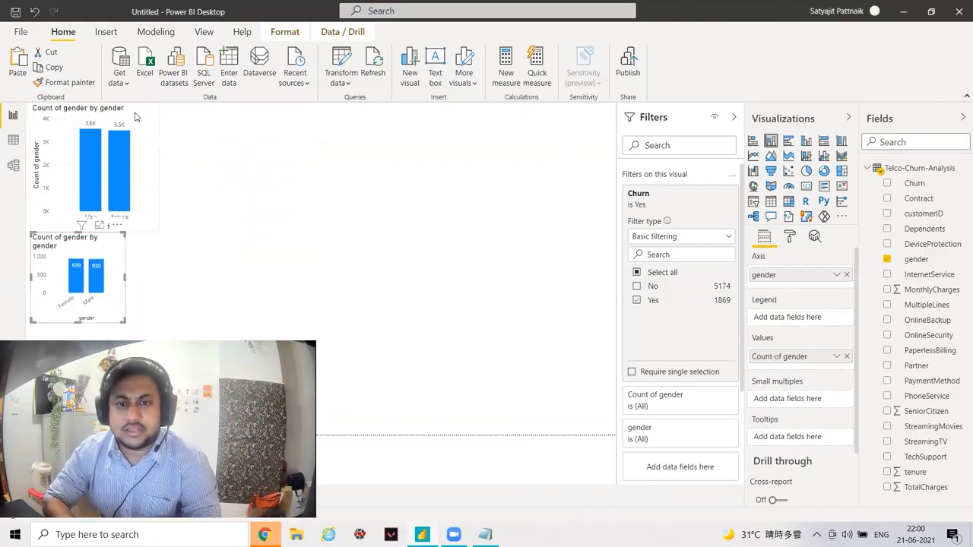
{"action": "left_click_drag", "start_coordinate": [157, 111], "coordinate": [108, 118]}
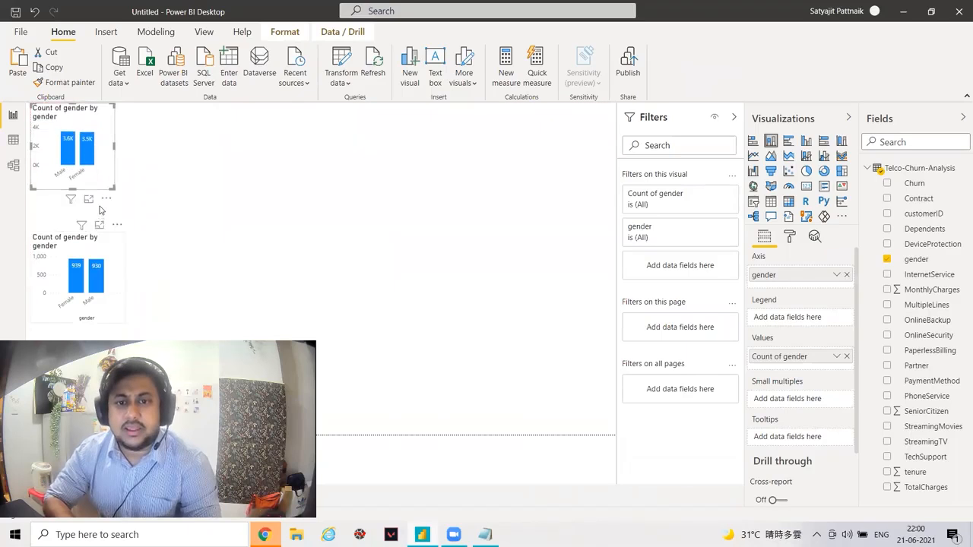
{"action": "left_click_drag", "start_coordinate": [100, 228], "coordinate": [96, 195]}
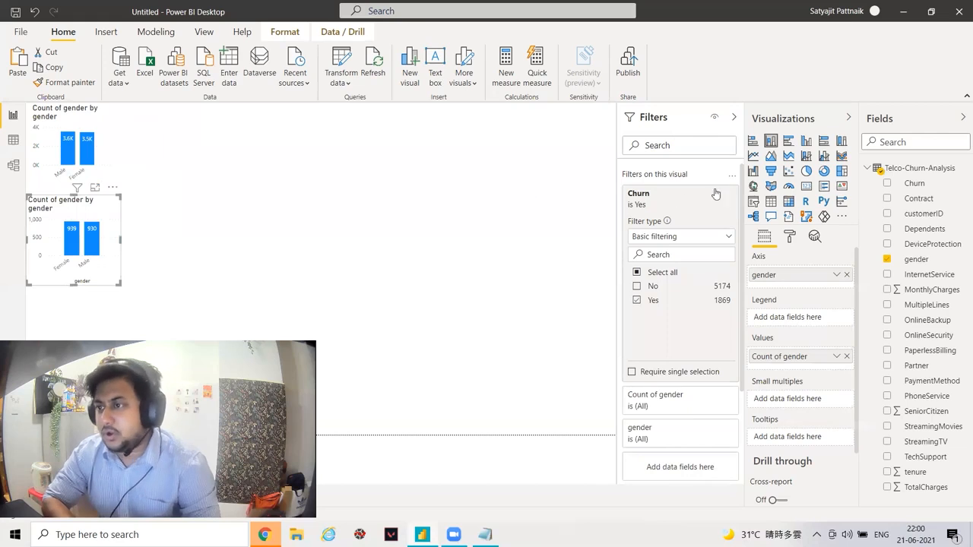
Insert another stacked column chart with Contract on the axis and the count of Contract as values.
{"action": "left_click", "coordinate": [573, 170]}
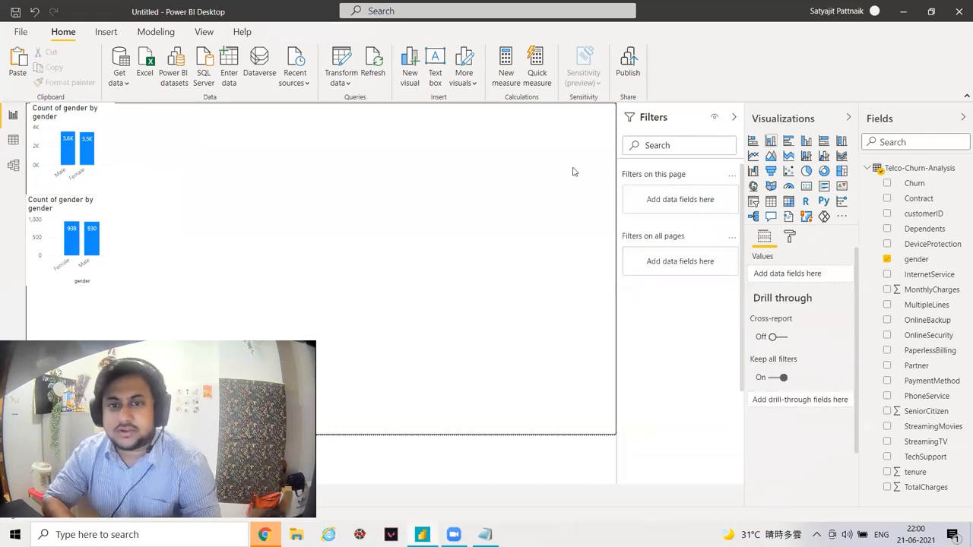
{"action": "left_click", "coordinate": [914, 142]}
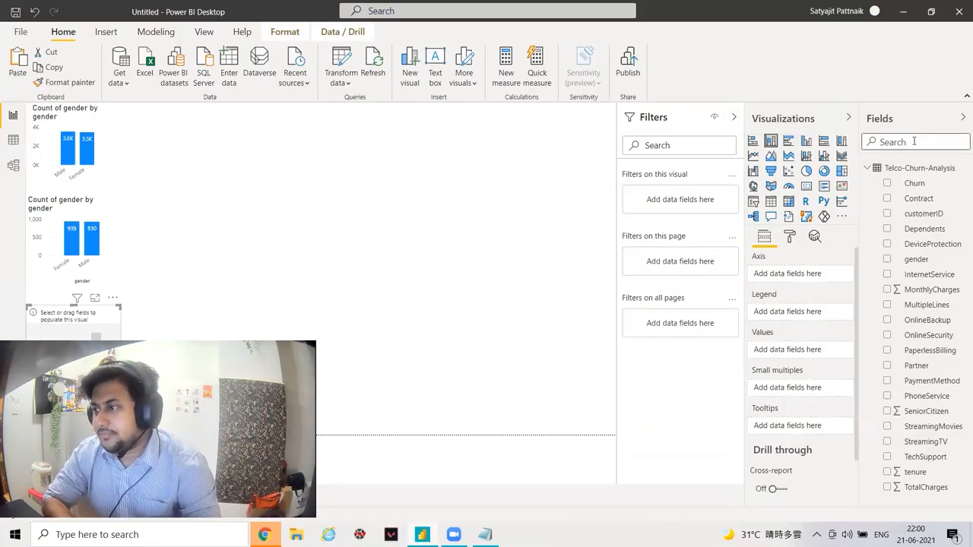
{"action": "type", "text": "contra"}
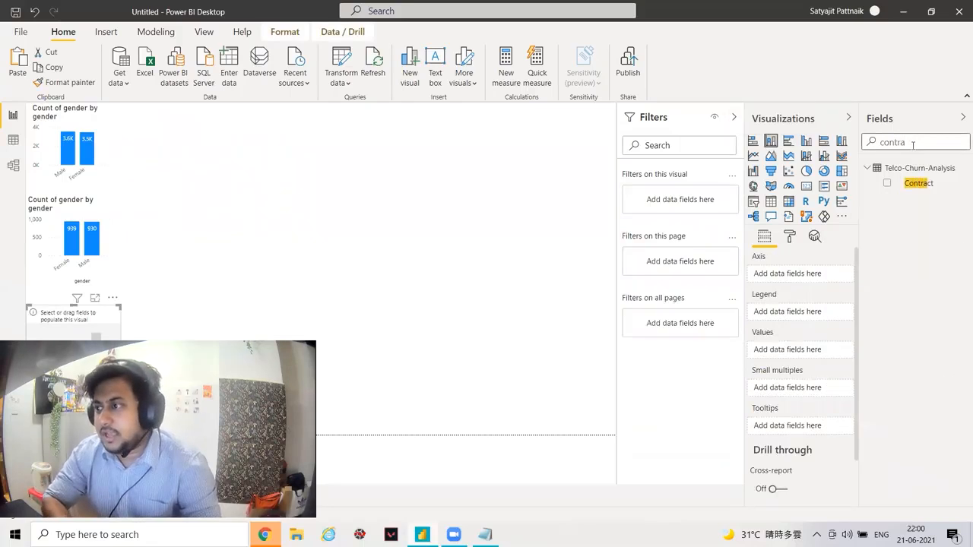
{"action": "left_click_drag", "start_coordinate": [918, 183], "coordinate": [785, 275]}
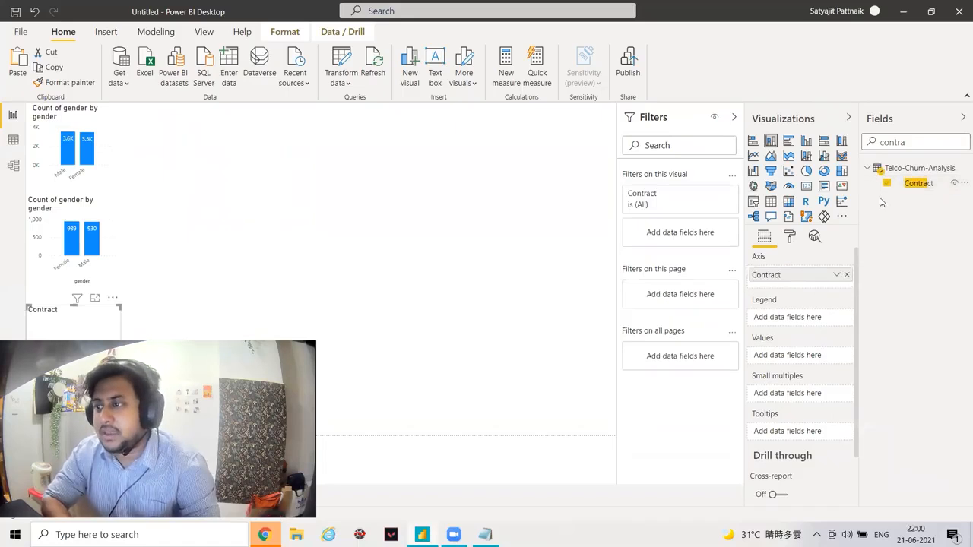
{"action": "left_click_drag", "start_coordinate": [912, 184], "coordinate": [793, 354]}
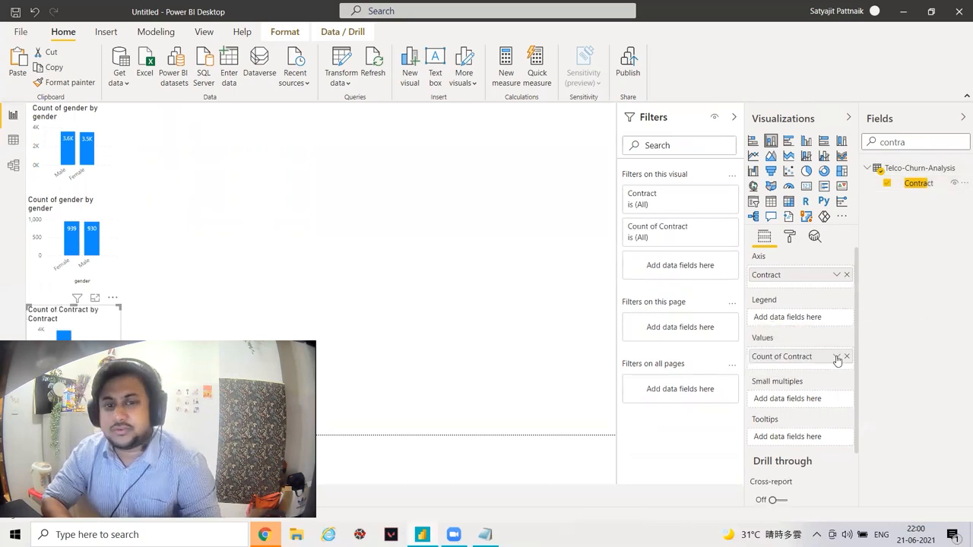
Move the Contract chart to the free area right of the gender charts and turn on its data labels.
{"action": "left_click_drag", "start_coordinate": [105, 331], "coordinate": [245, 171]}
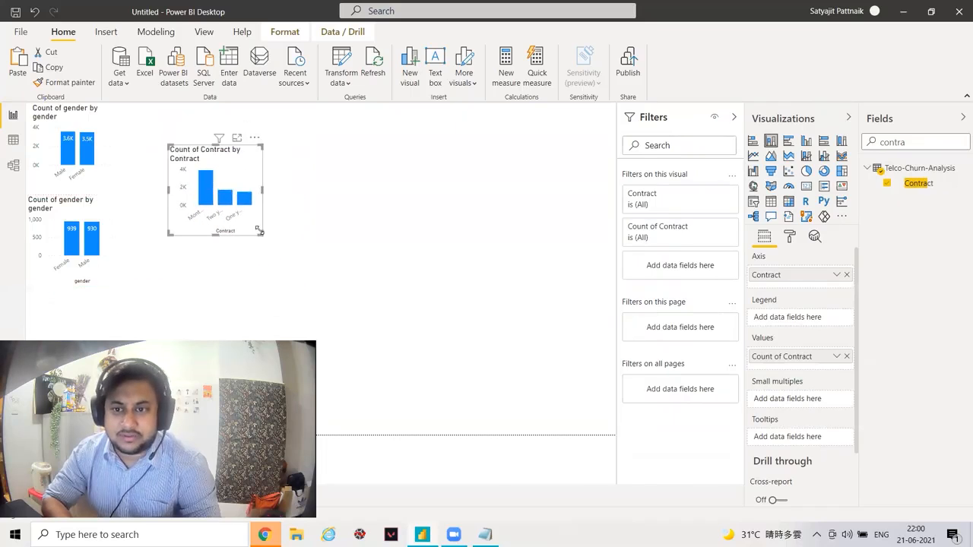
{"action": "left_click", "coordinate": [789, 237]}
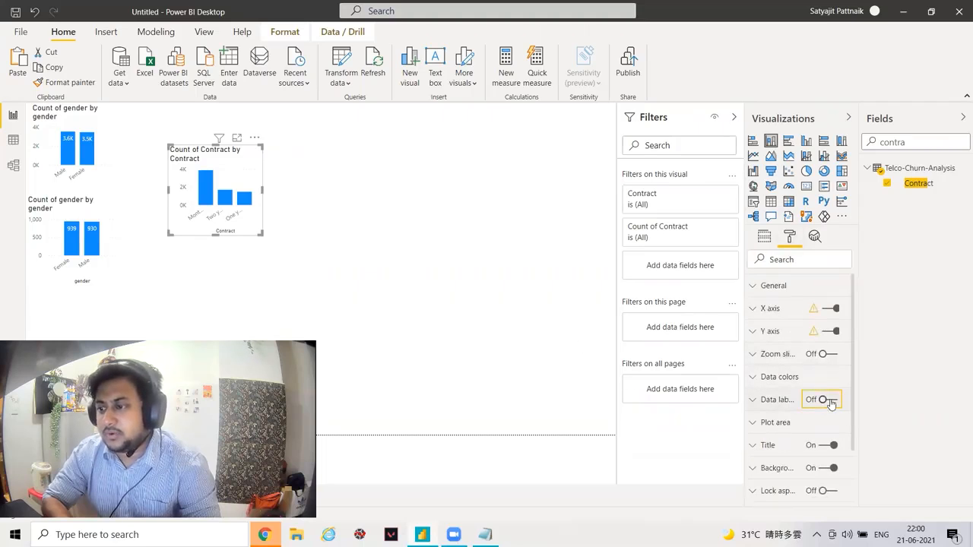
{"action": "left_click", "coordinate": [832, 402]}
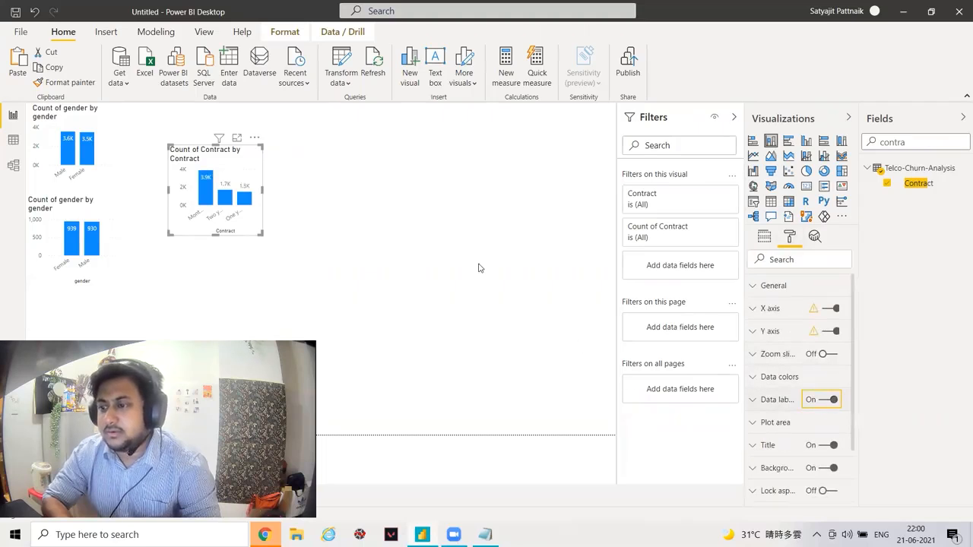
Duplicate the Contract count chart and place the copy to the right of the original.
{"action": "left_click", "coordinate": [237, 178]}
{"action": "key", "text": "ctrl+c"}
{"action": "key", "text": "ctrl+v"}
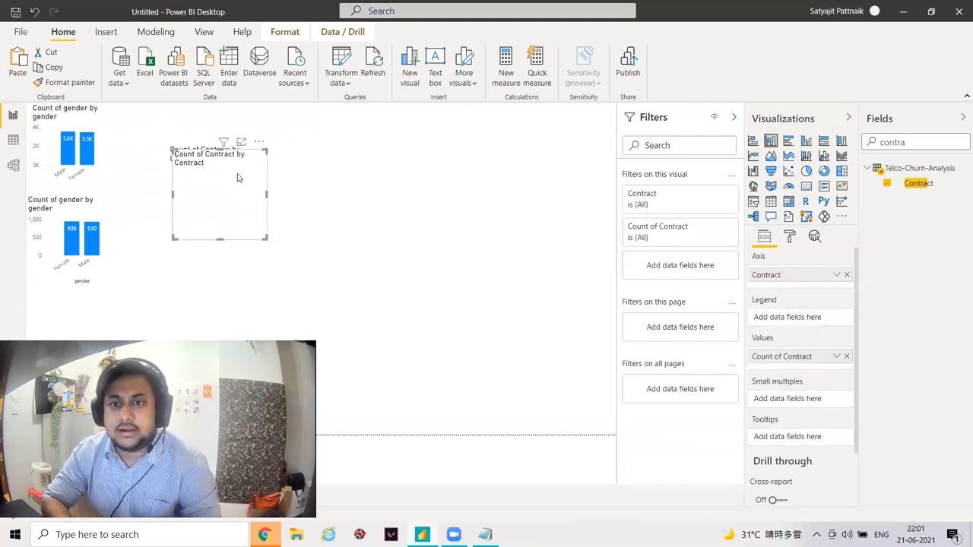
{"action": "left_click_drag", "start_coordinate": [237, 177], "coordinate": [339, 166]}
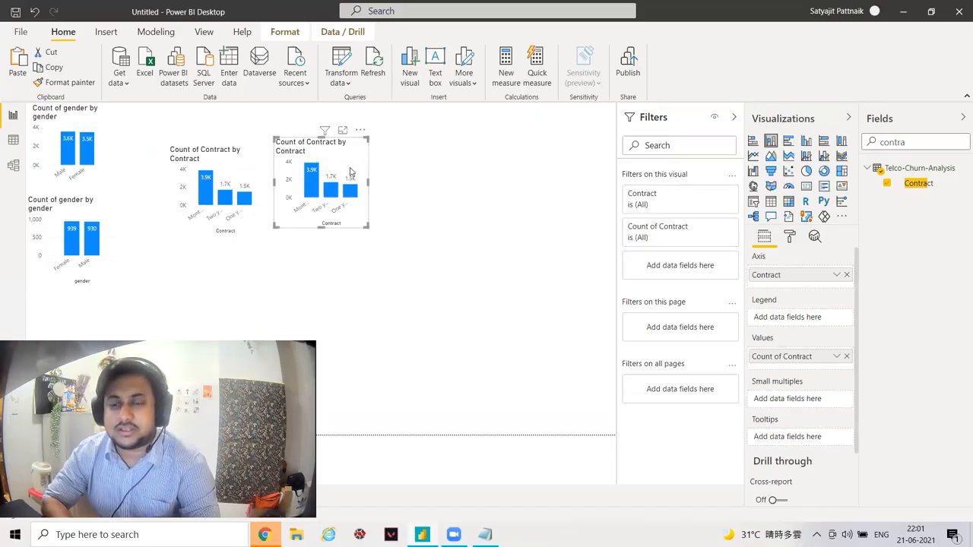
{"action": "key", "text": "Escape"}
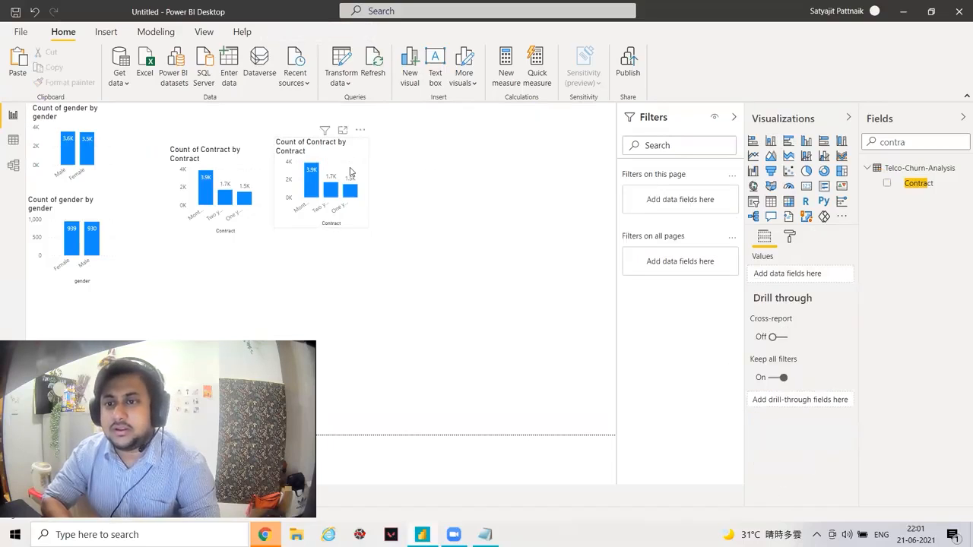
Filter the copied Contract chart to Churn = Yes and line up both Contract charts side by side along the page's top edge.
{"action": "left_click", "coordinate": [350, 173]}
{"action": "double_click", "coordinate": [893, 142]}
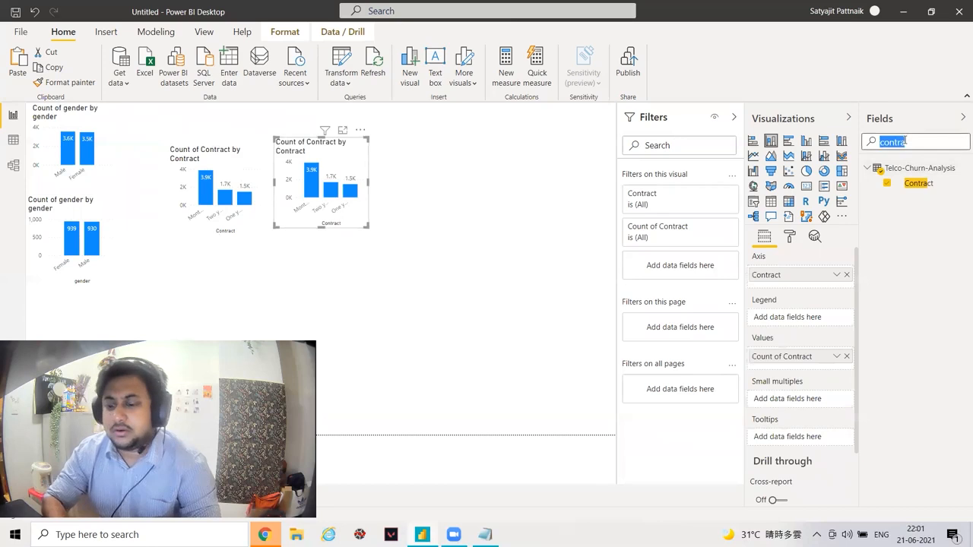
{"action": "type", "text": "Churn"}
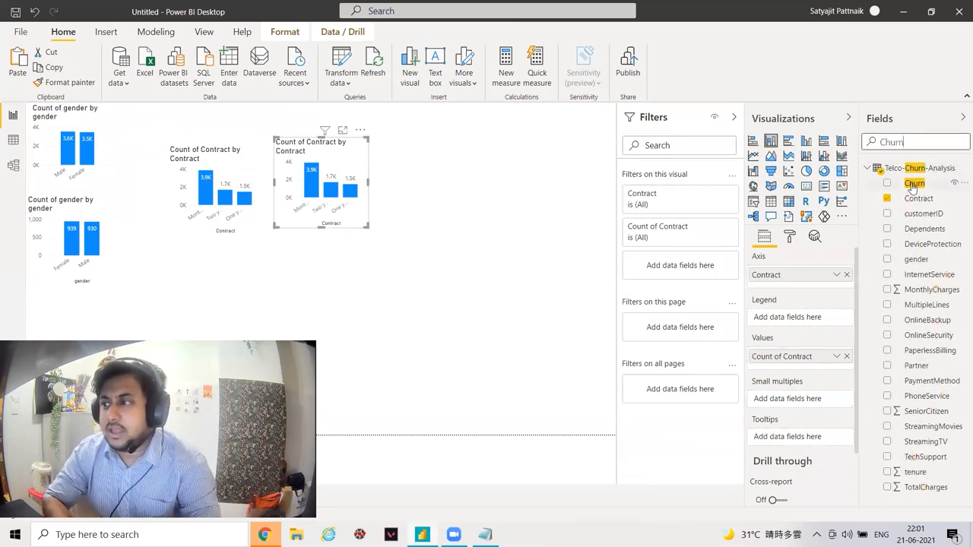
{"action": "left_click_drag", "start_coordinate": [914, 183], "coordinate": [660, 263]}
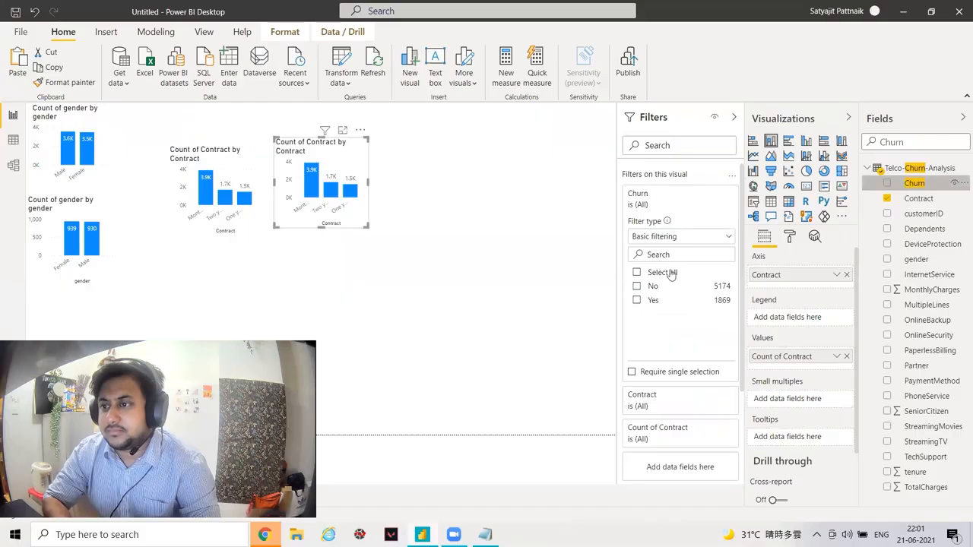
{"action": "left_click", "coordinate": [636, 301]}
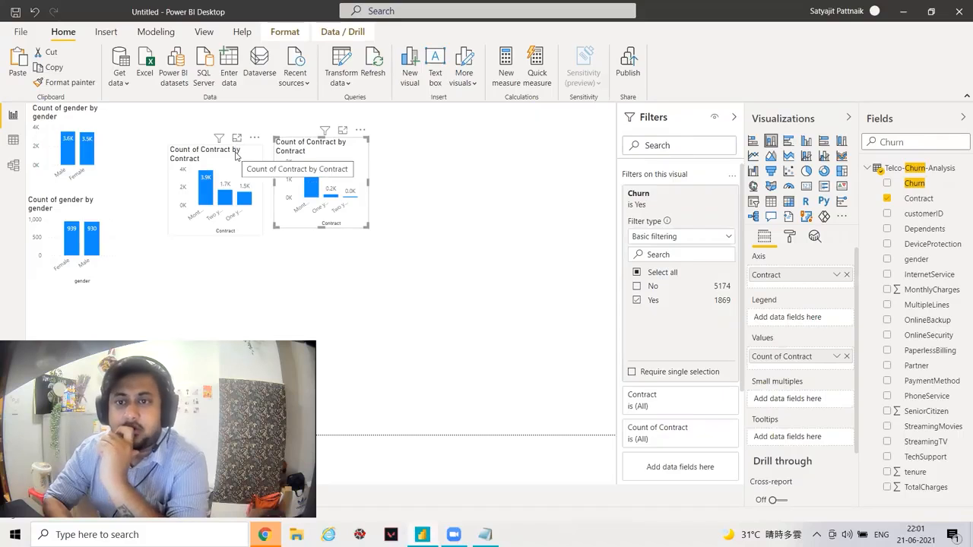
{"action": "left_click_drag", "start_coordinate": [236, 156], "coordinate": [200, 108]}
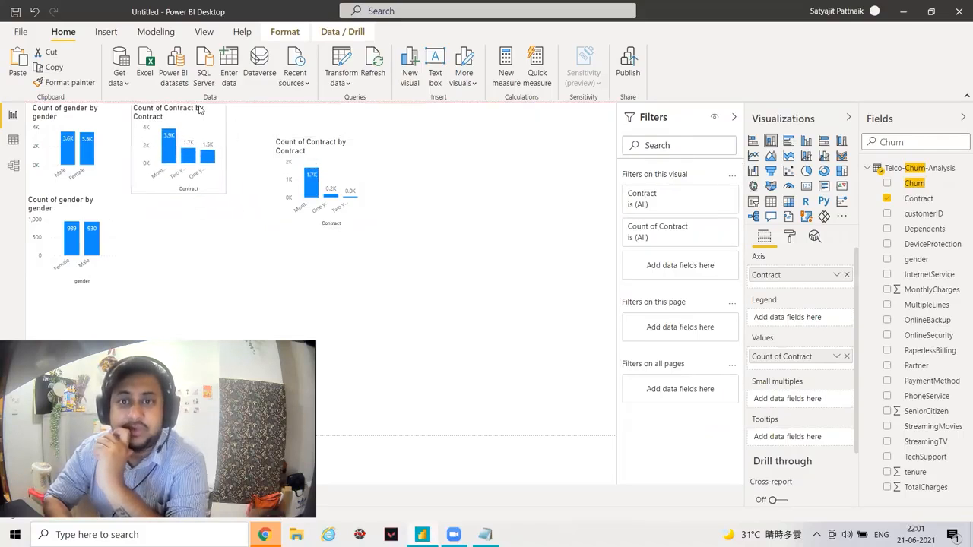
{"action": "left_click_drag", "start_coordinate": [317, 148], "coordinate": [268, 116]}
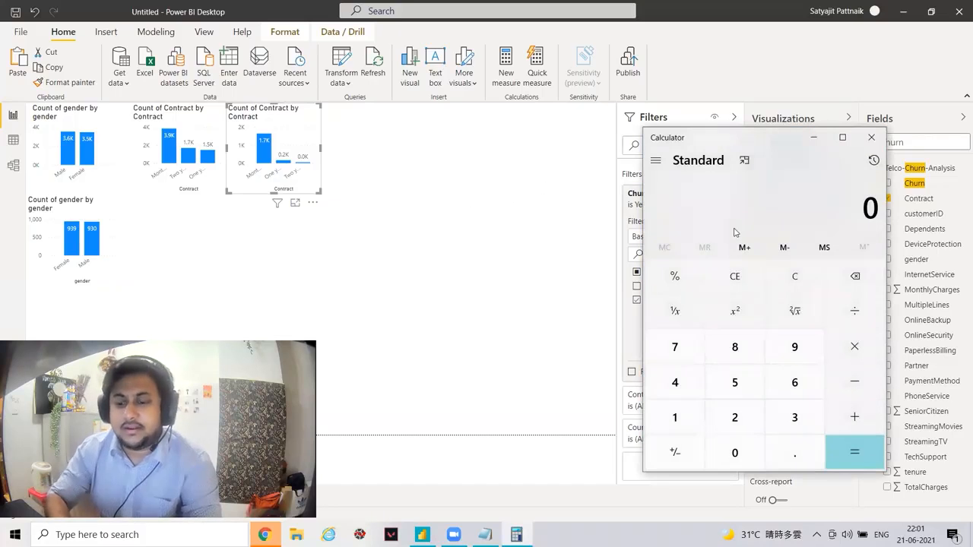
{"action": "type", "text": "3900"}
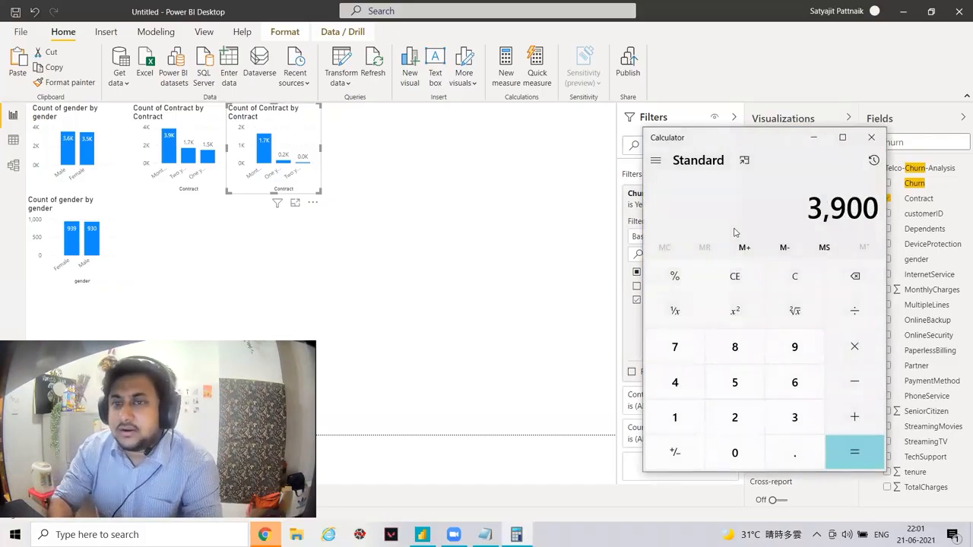
{"action": "key", "text": "plus"}
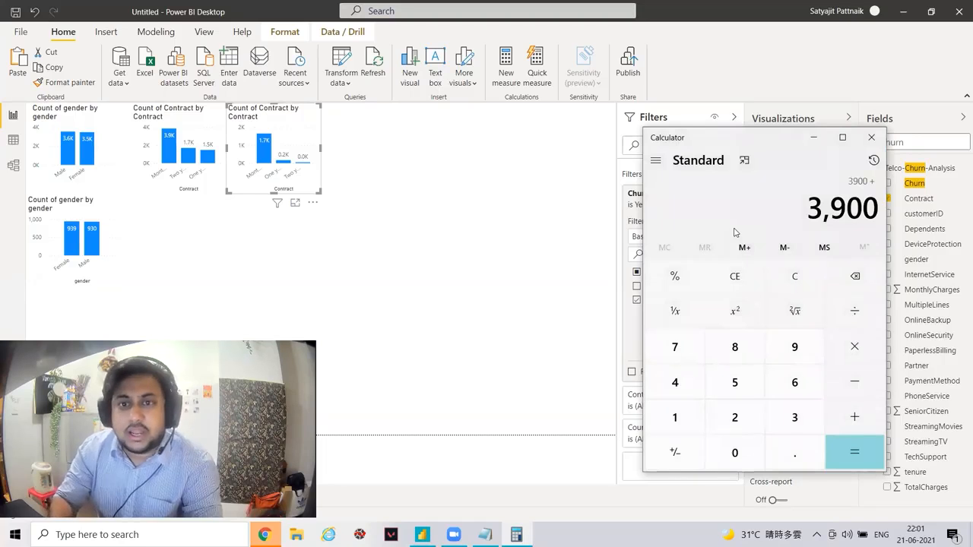
{"action": "left_click", "coordinate": [551, 194]}
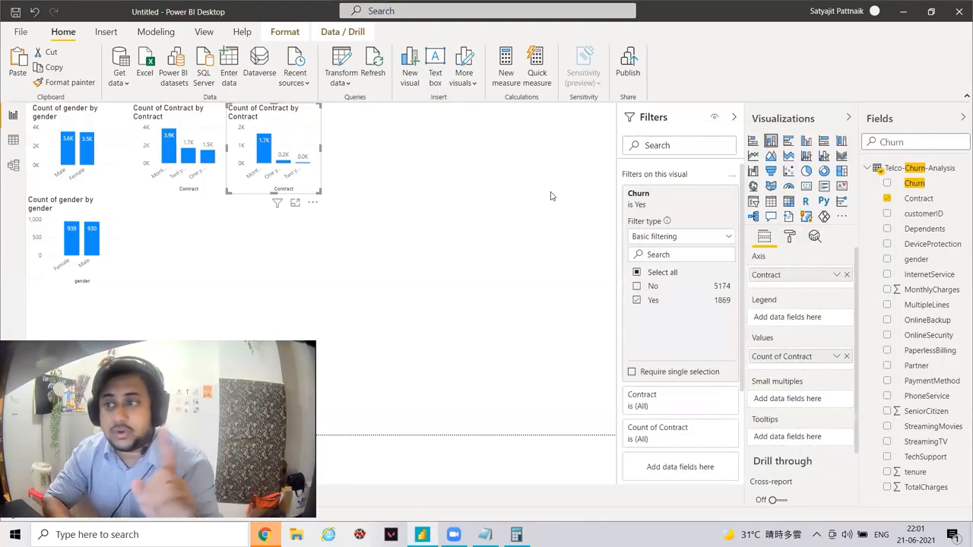
Insert a Card visual and shrink it to fit in the report page's upper-right corner.
{"action": "left_click", "coordinate": [529, 178]}
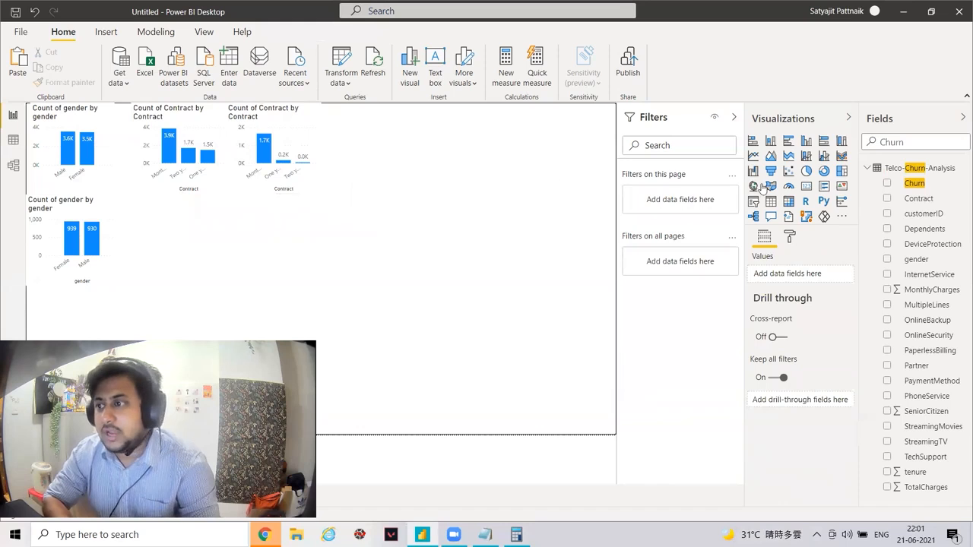
{"action": "left_click", "coordinate": [805, 187]}
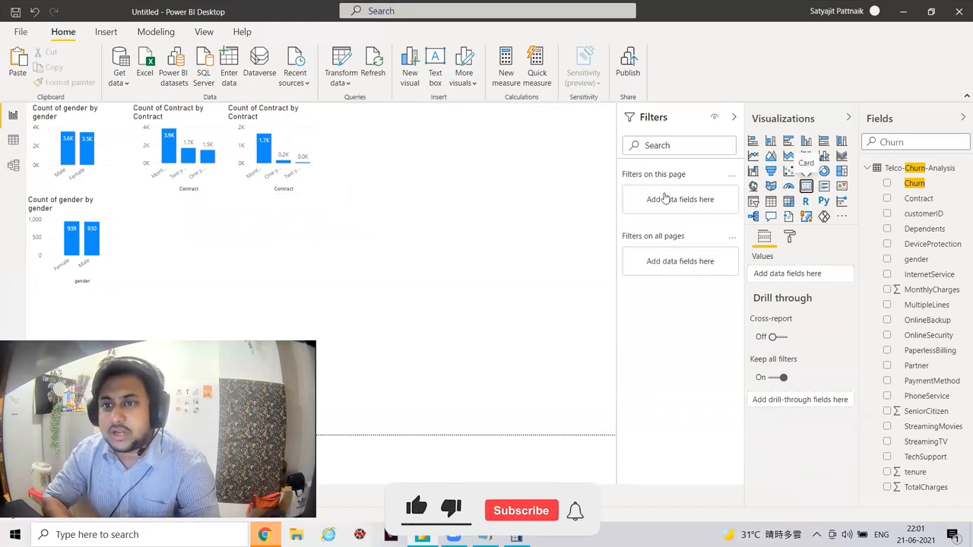
{"action": "left_click_drag", "start_coordinate": [383, 173], "coordinate": [561, 173]}
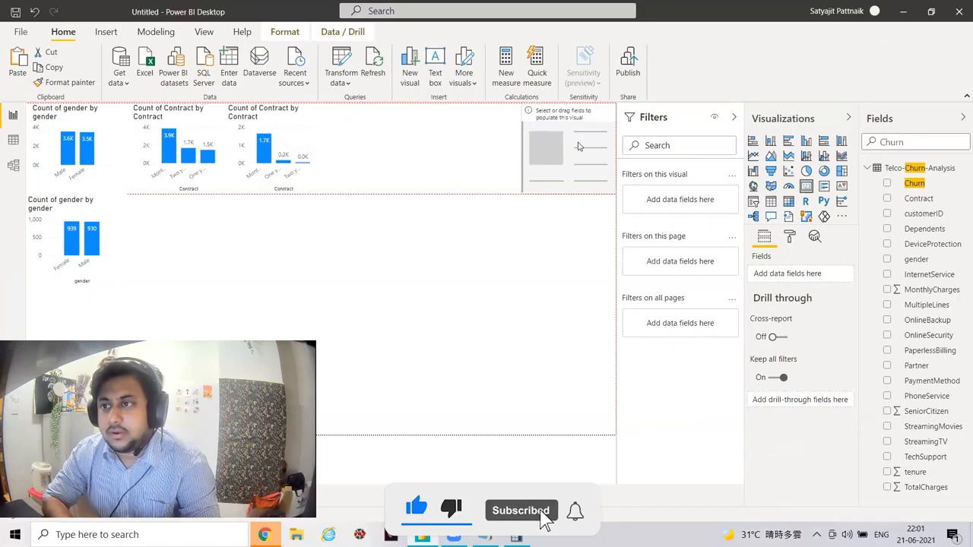
{"action": "left_click", "coordinate": [525, 195]}
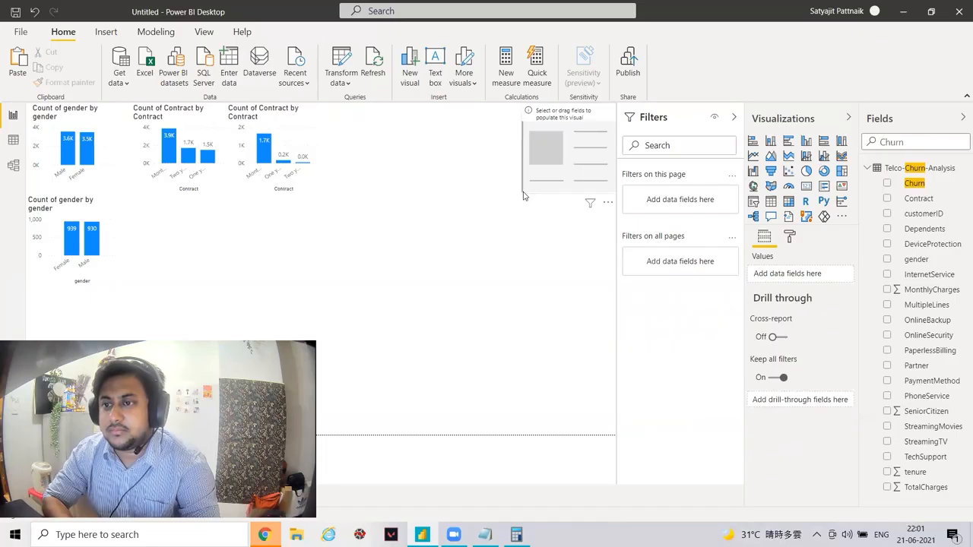
{"action": "left_click", "coordinate": [523, 196]}
{"action": "left_click_drag", "start_coordinate": [523, 196], "coordinate": [539, 152]}
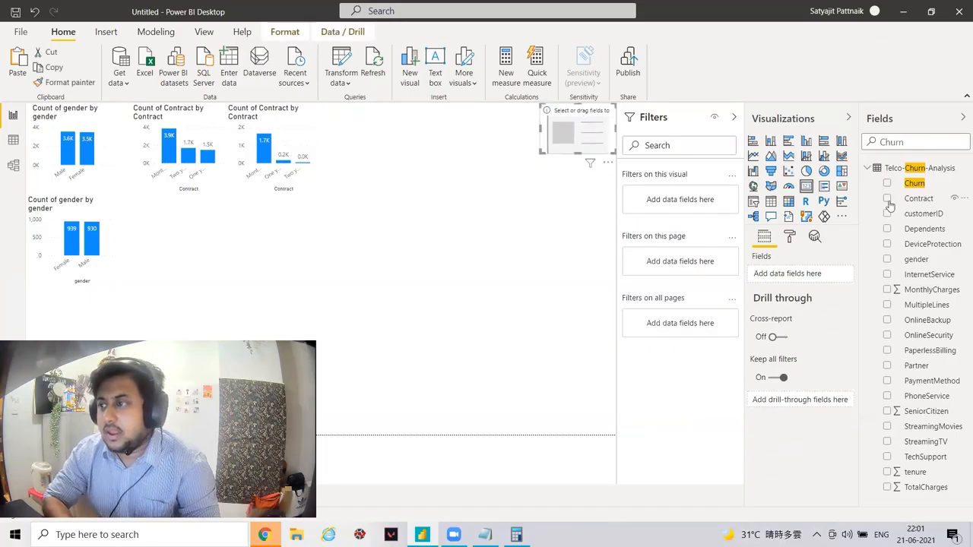
Show the Churn field in the new card, aggregated as Count.
{"action": "left_click_drag", "start_coordinate": [914, 189], "coordinate": [791, 274]}
{"action": "left_click", "coordinate": [836, 275]}
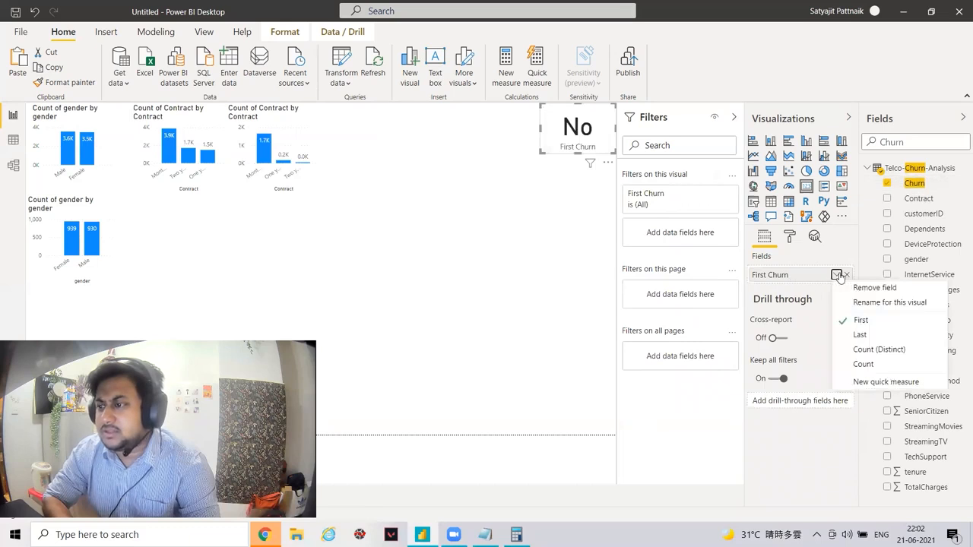
{"action": "left_click", "coordinate": [864, 365]}
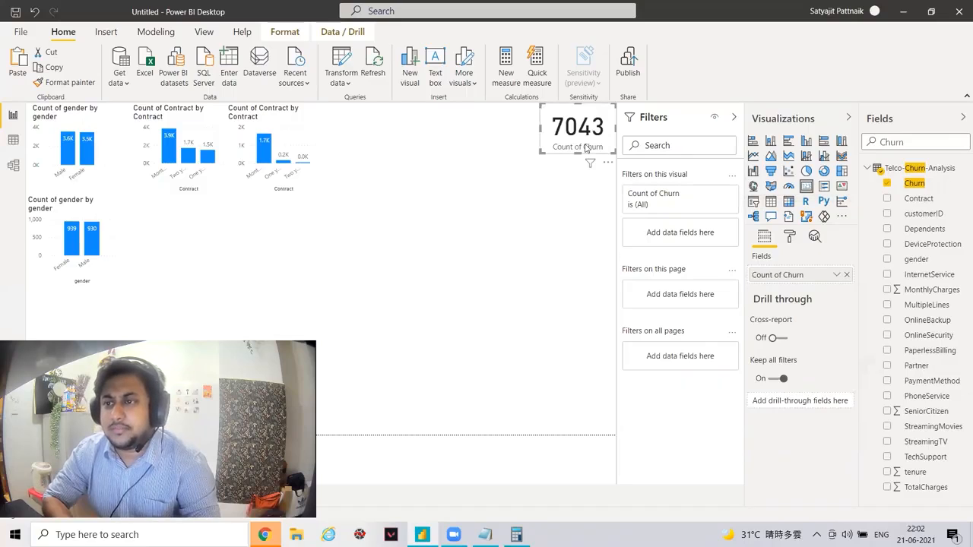
Duplicate the Churn count card, place the copy directly beneath the original and filter it to Churn = Yes.
{"action": "left_click_drag", "start_coordinate": [585, 148], "coordinate": [589, 206]}
{"action": "key", "text": "ctrl+v"}
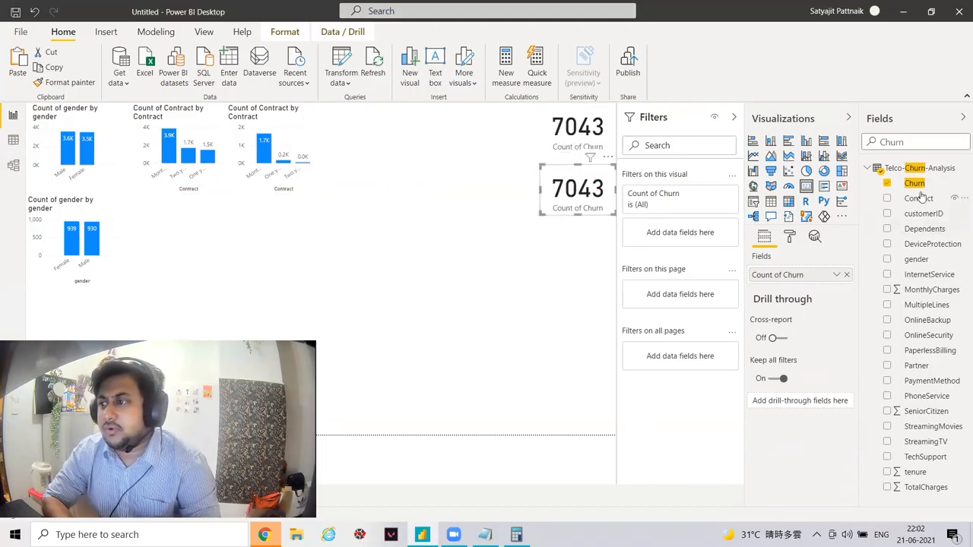
{"action": "left_click_drag", "start_coordinate": [914, 183], "coordinate": [683, 236]}
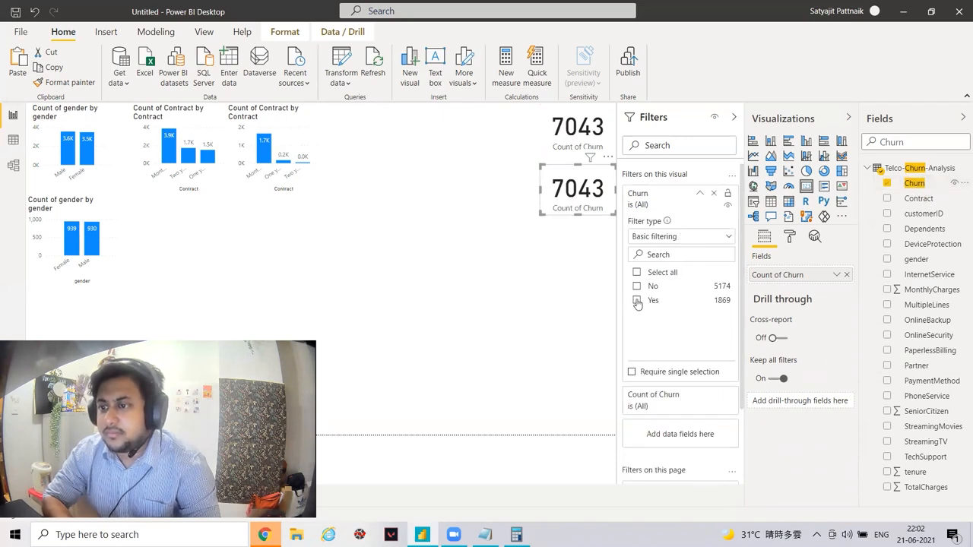
{"action": "left_click", "coordinate": [636, 300]}
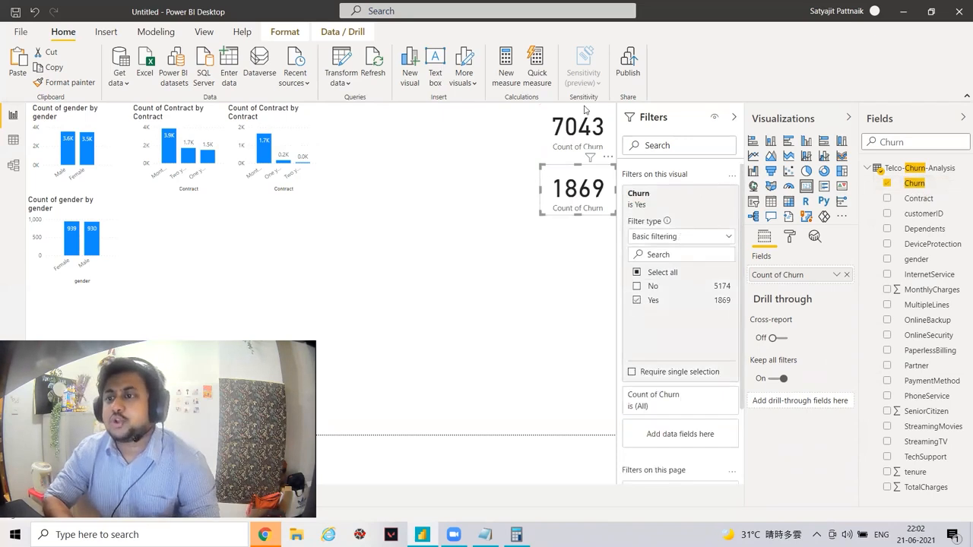
Create a measure in the Telco-Churn-Analysis table with the formula Churned_Count = COUNT('Telco-Churn-Analysis'[Churn]).
{"action": "left_click", "coordinate": [572, 131]}
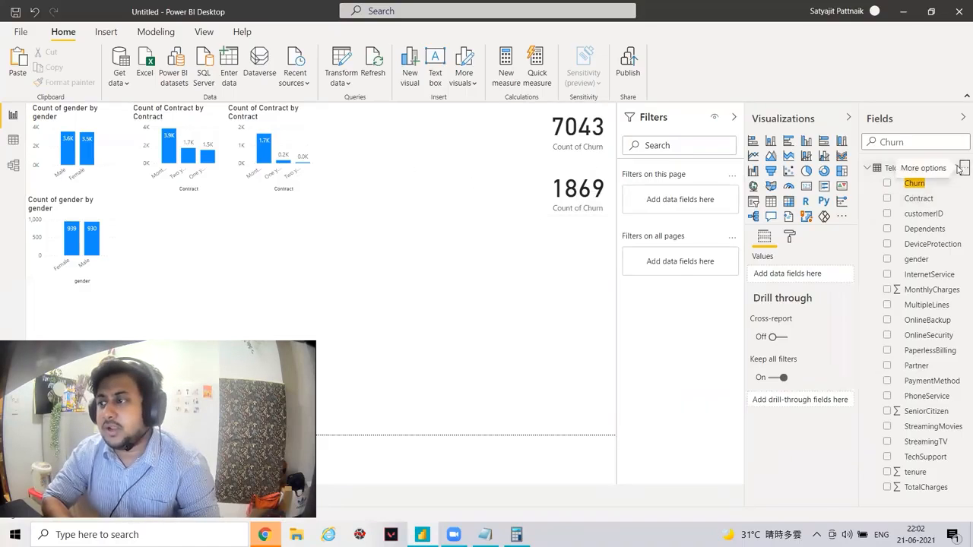
{"action": "left_click", "coordinate": [961, 170]}
{"action": "key", "text": "Escape"}
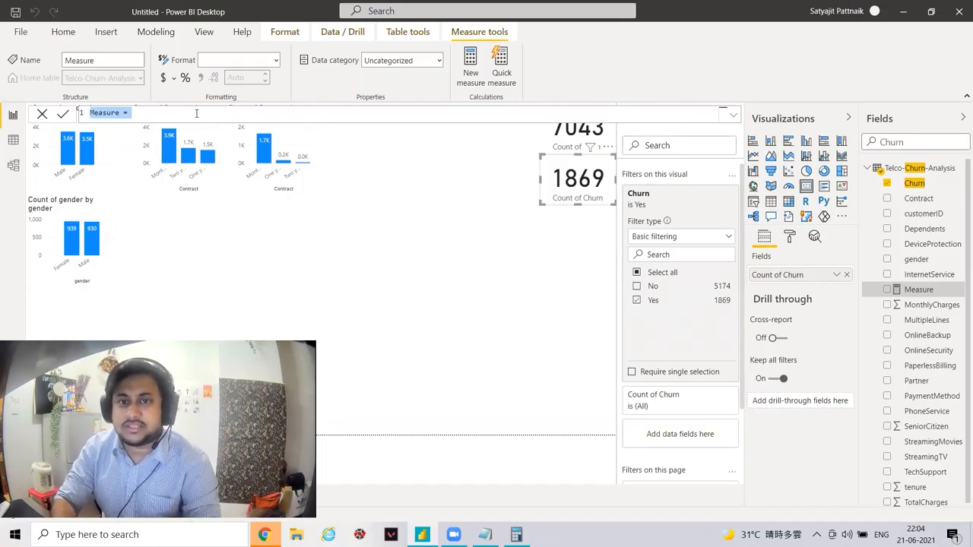
{"action": "type", "text": "Count_"}
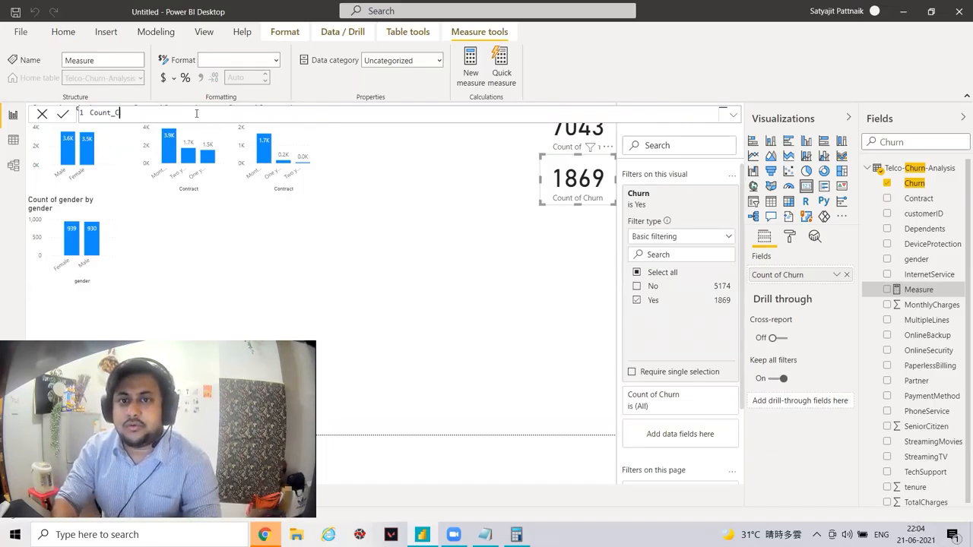
{"action": "type", "text": "Churned"}
{"action": "key", "text": "ctrl+a"}
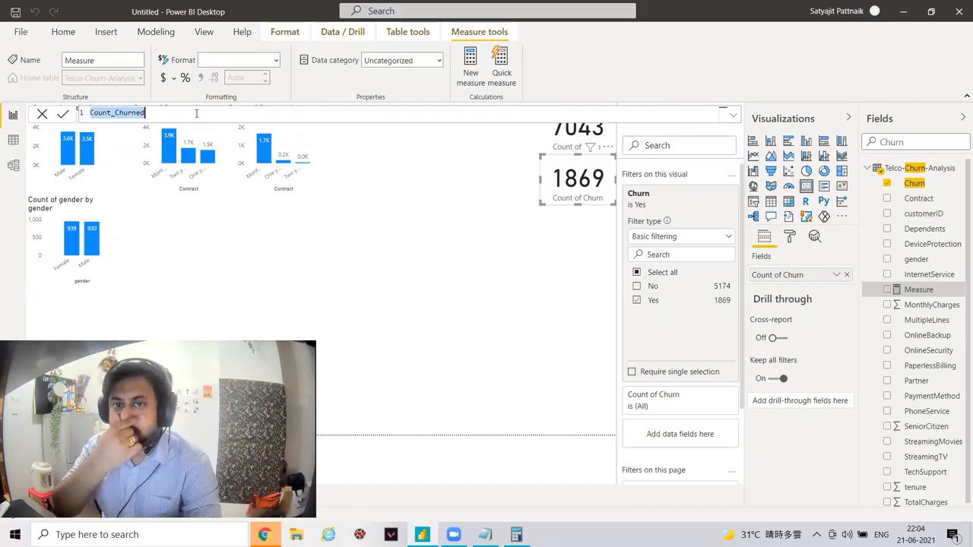
{"action": "type", "text": "Churned_C"}
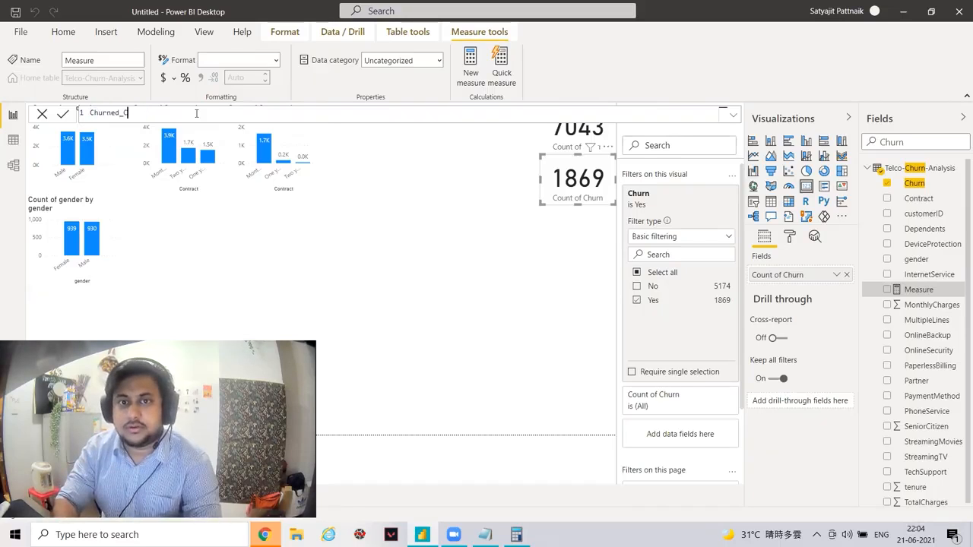
{"action": "type", "text": "ount = COUNT("}
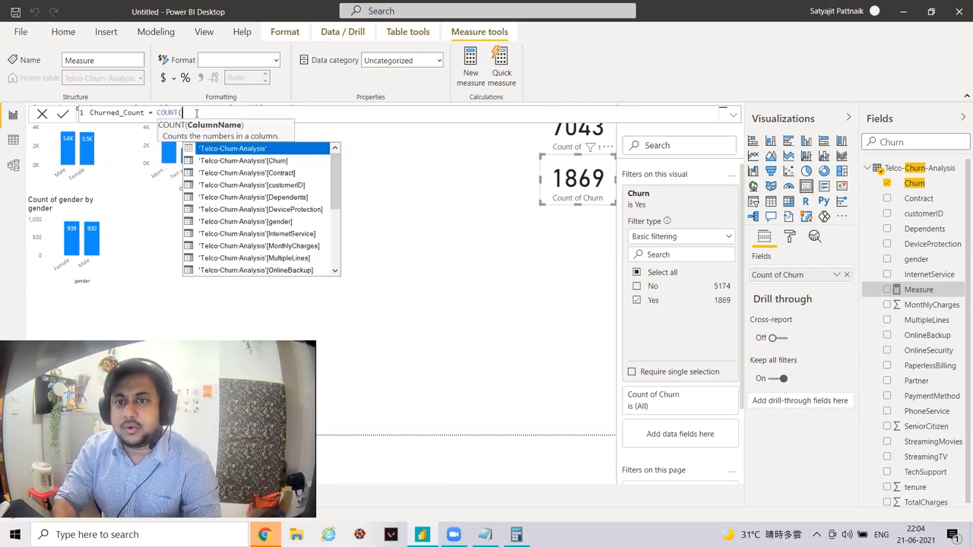
{"action": "left_click", "coordinate": [245, 161]}
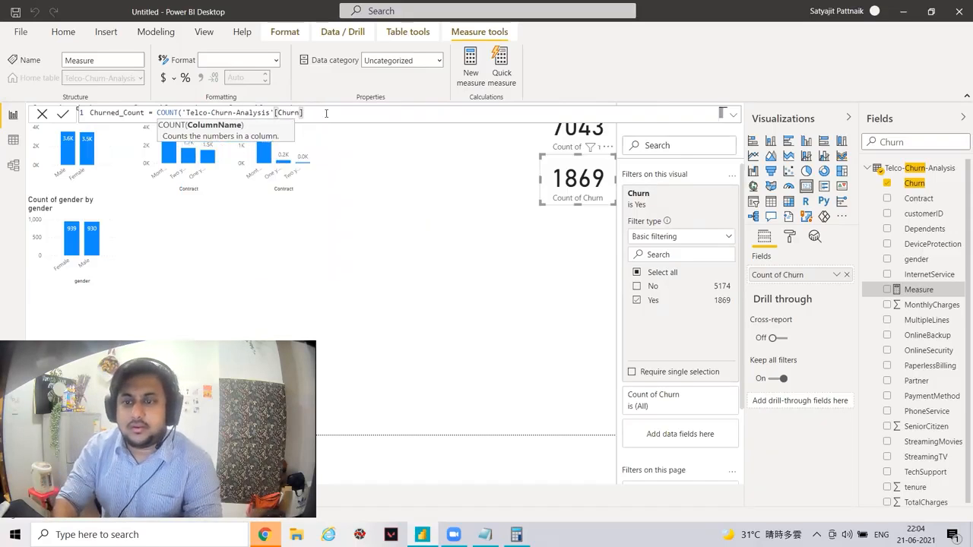
{"action": "type", "text": ")"}
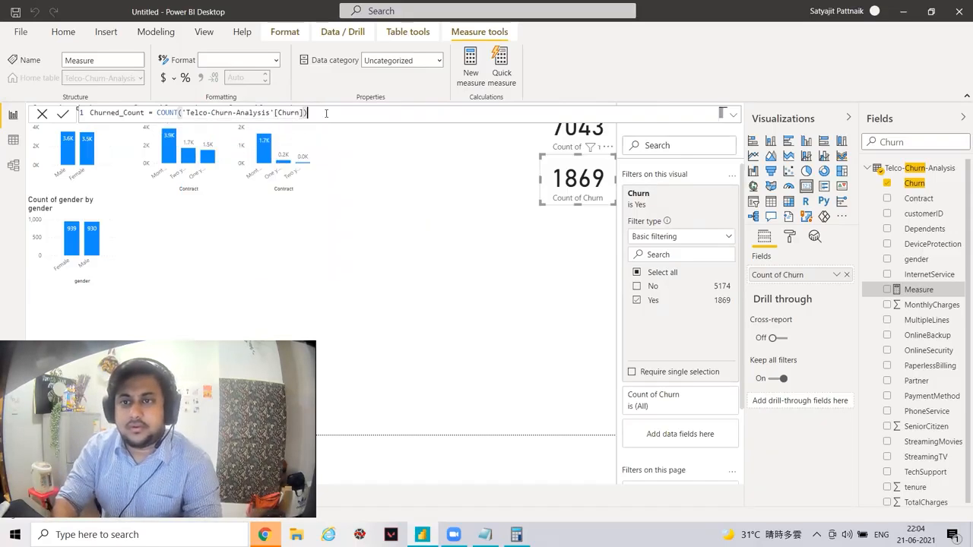
{"action": "type", "text": ", FIL"}
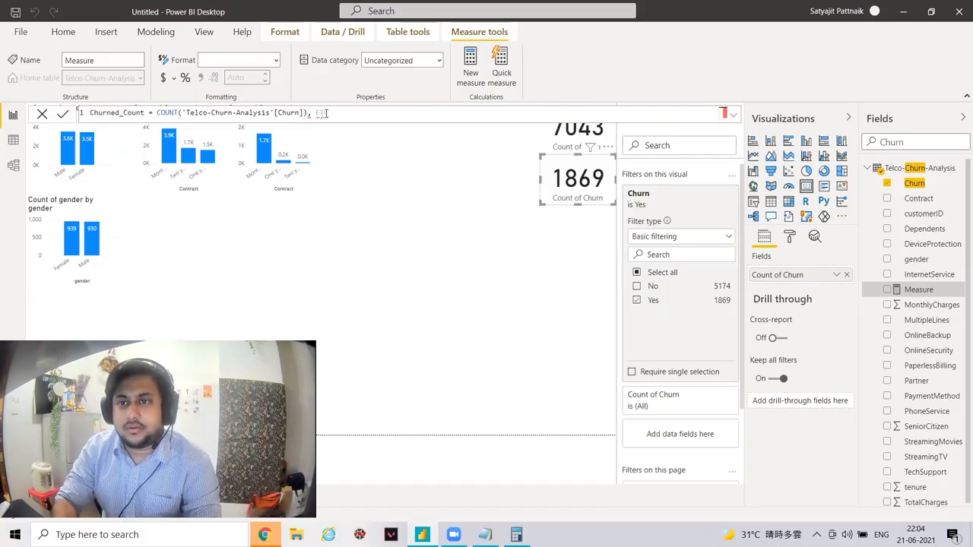
{"action": "key", "text": "BackSpace"}
{"action": "key", "text": "BackSpace"}
{"action": "key", "text": "BackSpace"}
{"action": "key", "text": "BackSpace"}
{"action": "key", "text": "BackSpace"}
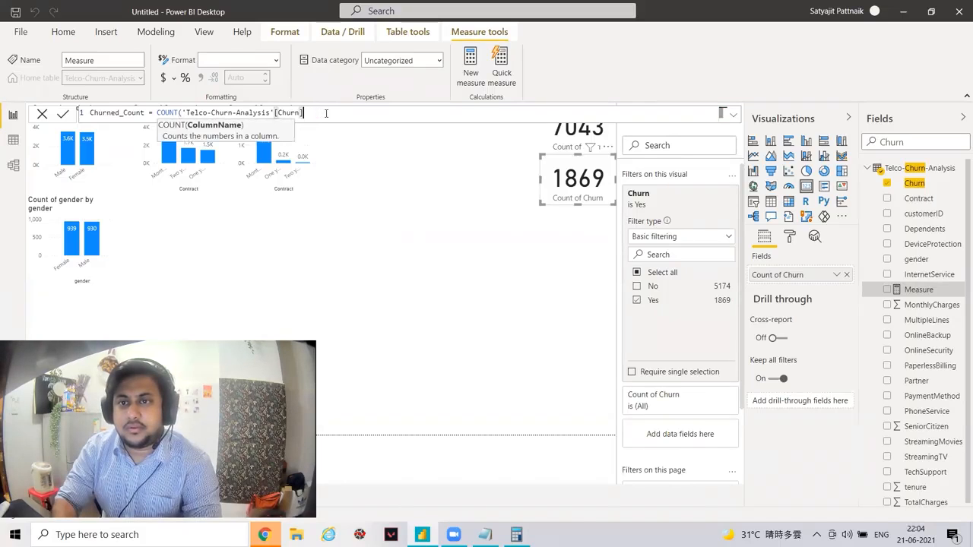
{"action": "type", "text": ", FIL"}
{"action": "key", "text": "BackSpace"}
{"action": "key", "text": "BackSpace"}
{"action": "key", "text": "BackSpace"}
{"action": "key", "text": "BackSpace"}
{"action": "key", "text": "BackSpace"}
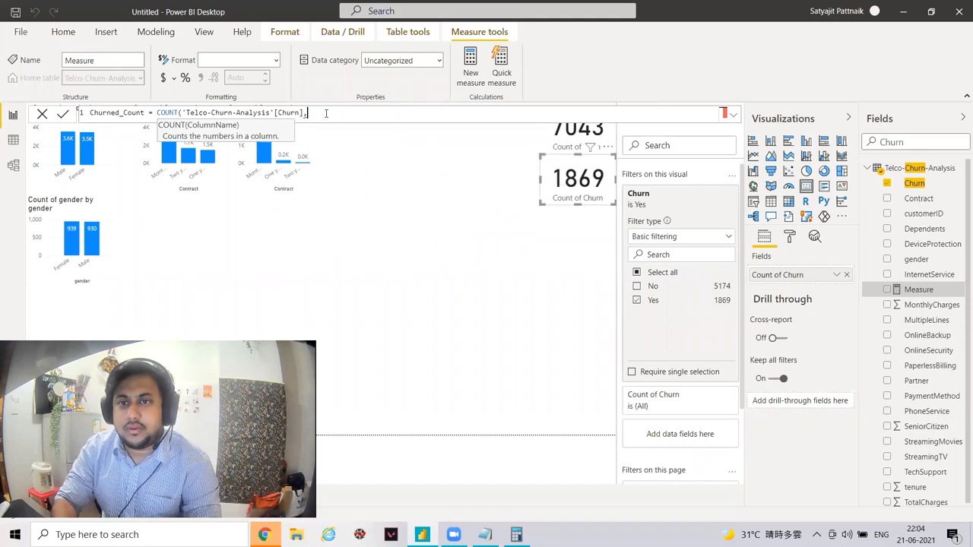
{"action": "type", "text": ")"}
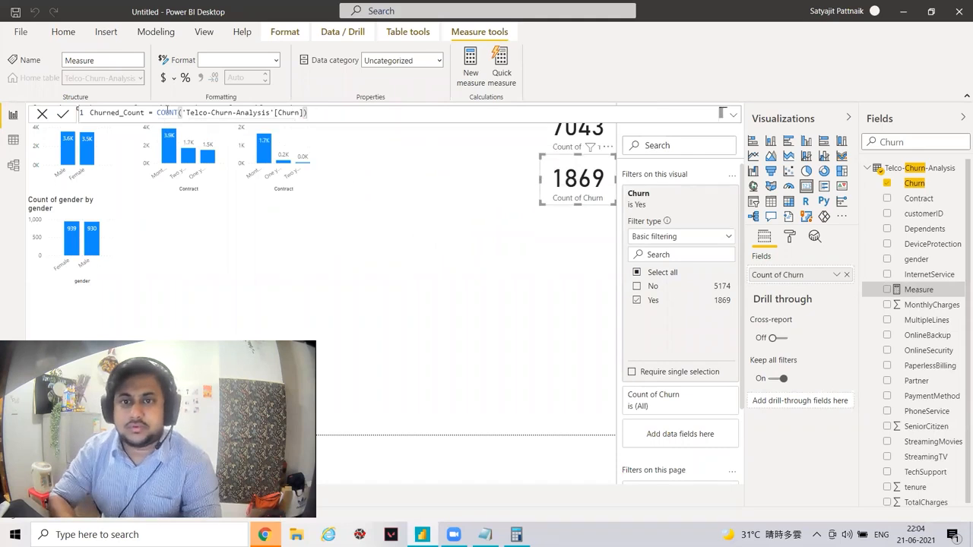
Wrap the COUNT expression of the Churned_Count measure in a CALCULATE function.
{"action": "left_click", "coordinate": [157, 113]}
{"action": "type", "text": "CALCU"}
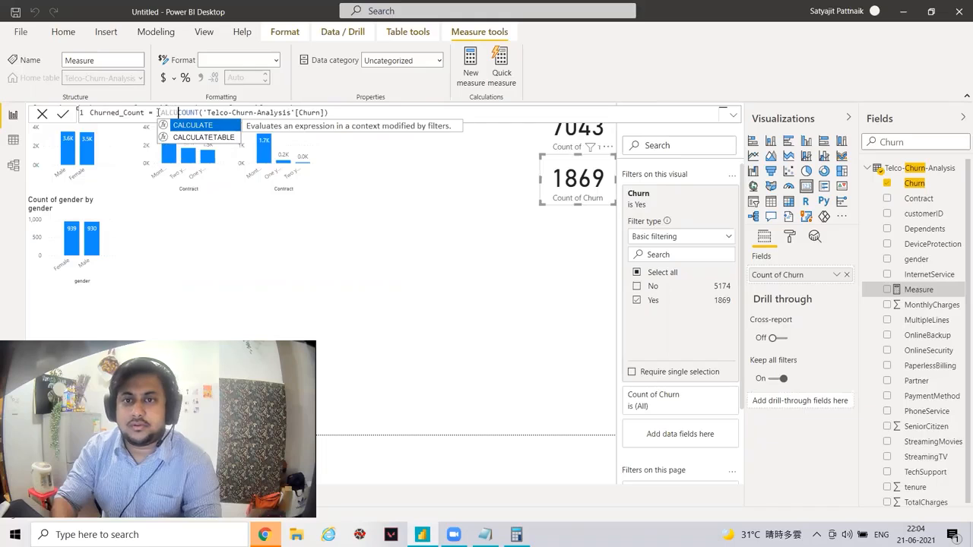
{"action": "key", "text": "Tab"}
{"action": "type", "text": "("}
{"action": "left_click", "coordinate": [351, 112]}
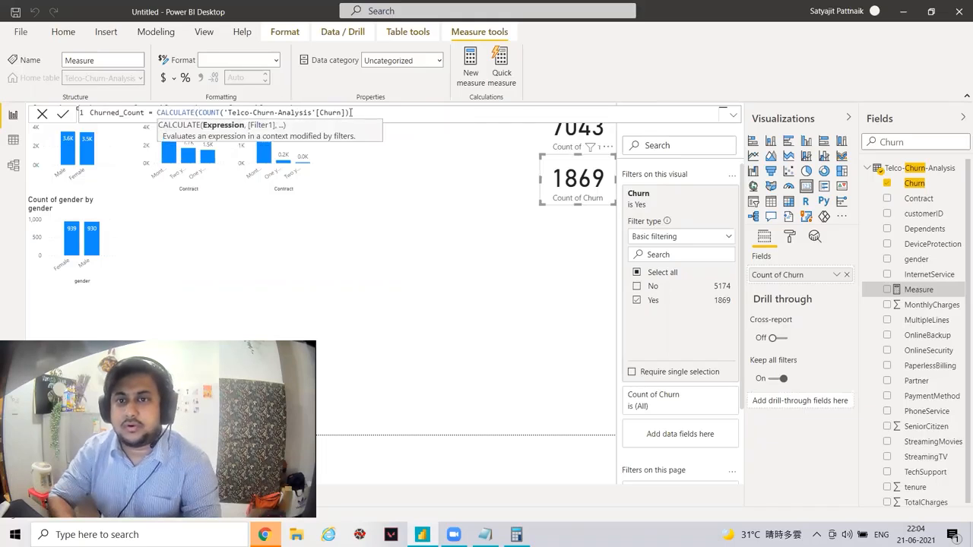
Add the argument FILTER('Telco-Churn-Analysis', 'Telco-Churn-Analysis'[Churn]="Yes") to CALCULATE and commit the Churned_Count measure.
{"action": "type", "text": "), FILTE"}
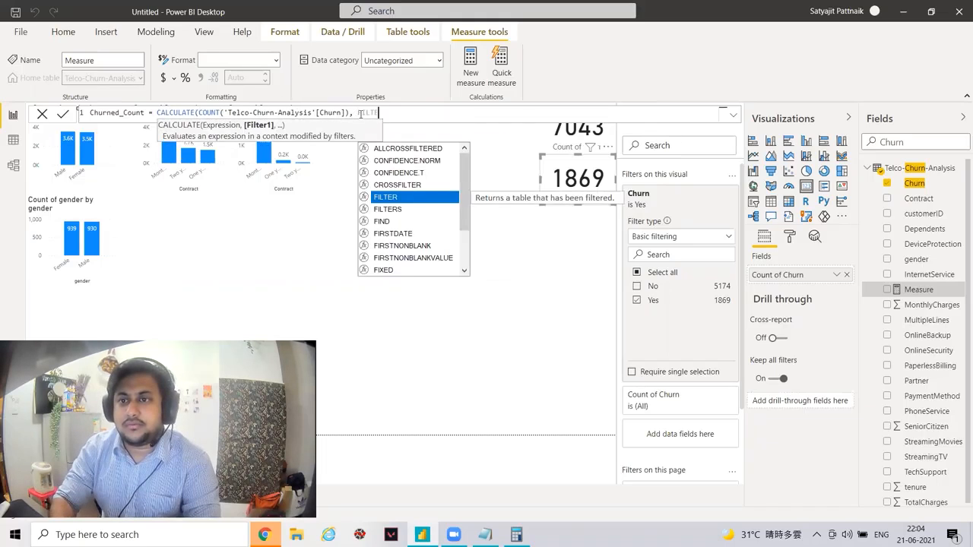
{"action": "type", "text": "R(C"}
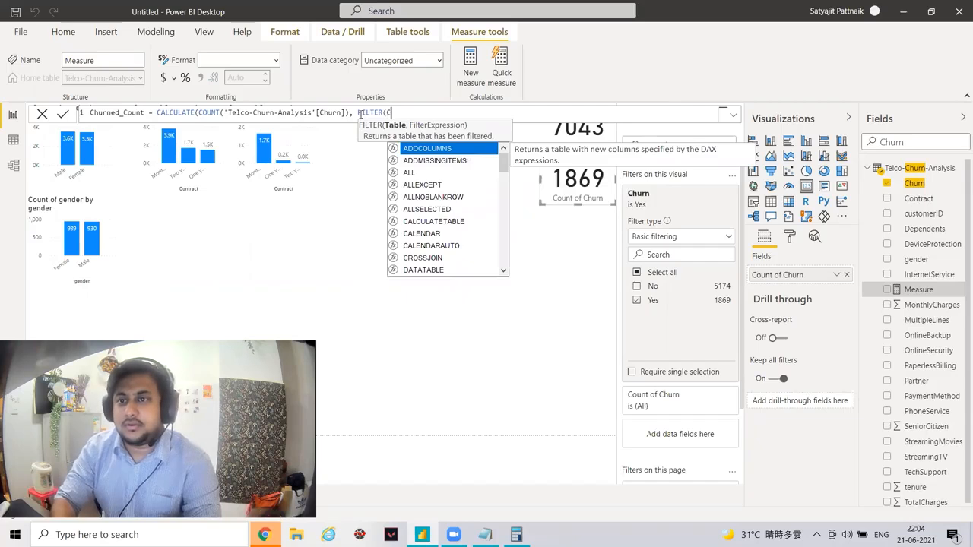
{"action": "key", "text": "BackSpace"}
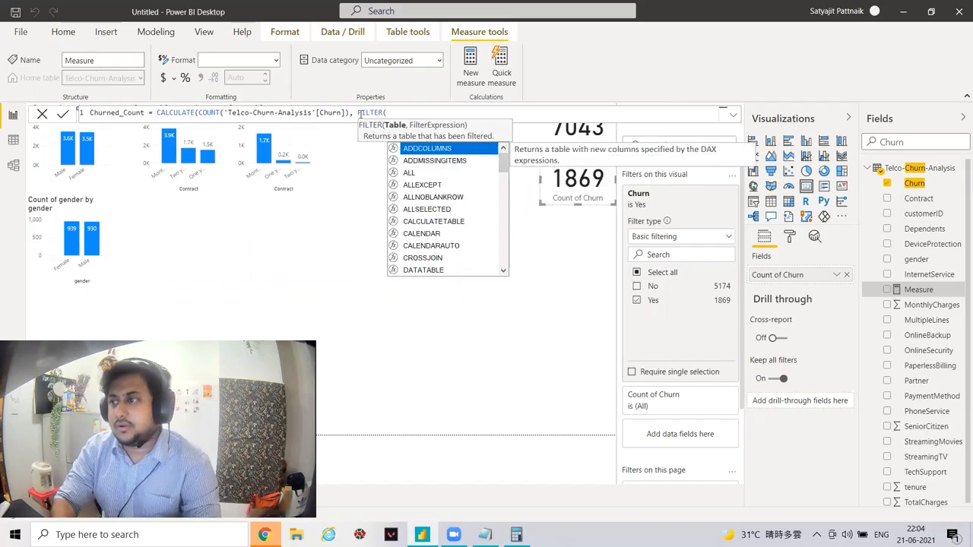
{"action": "type", "text": "'Telco-Churn-Analysis', "}
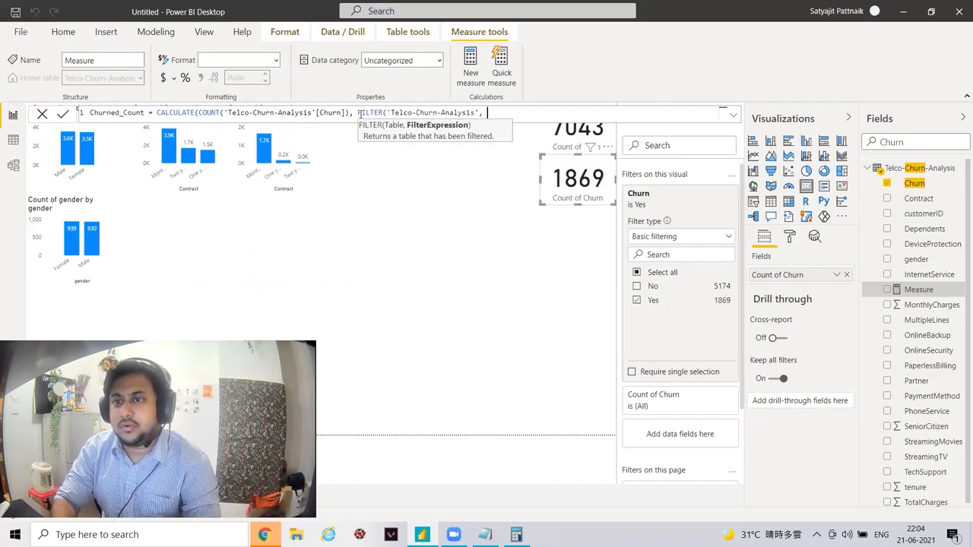
{"action": "type", "text": "Churn"}
{"action": "key", "text": "Tab"}
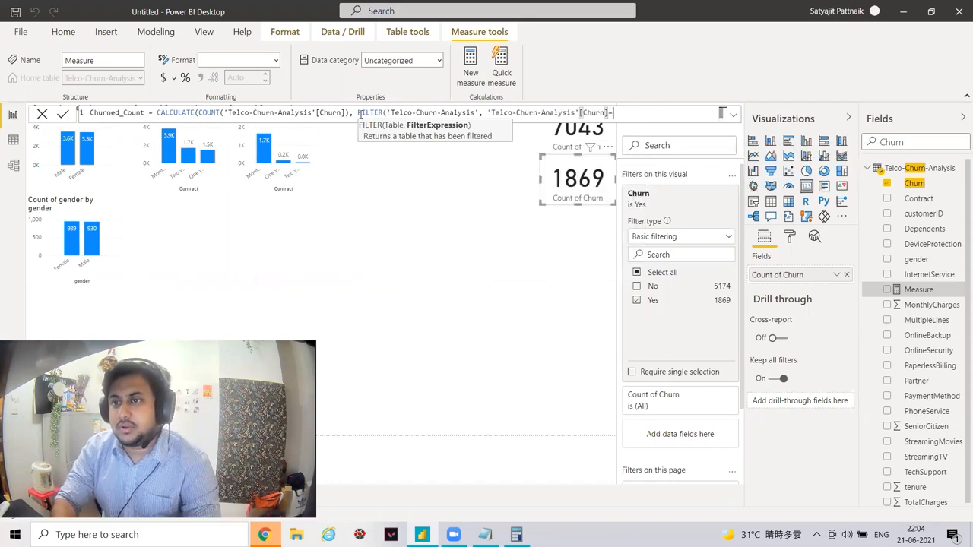
{"action": "type", "text": "="}
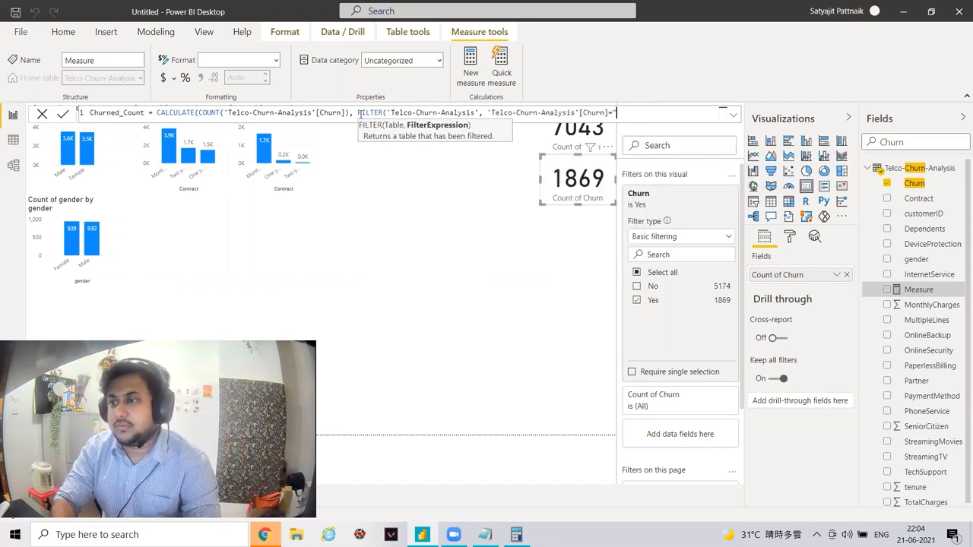
{"action": "type", "text": "\"Yes\")"}
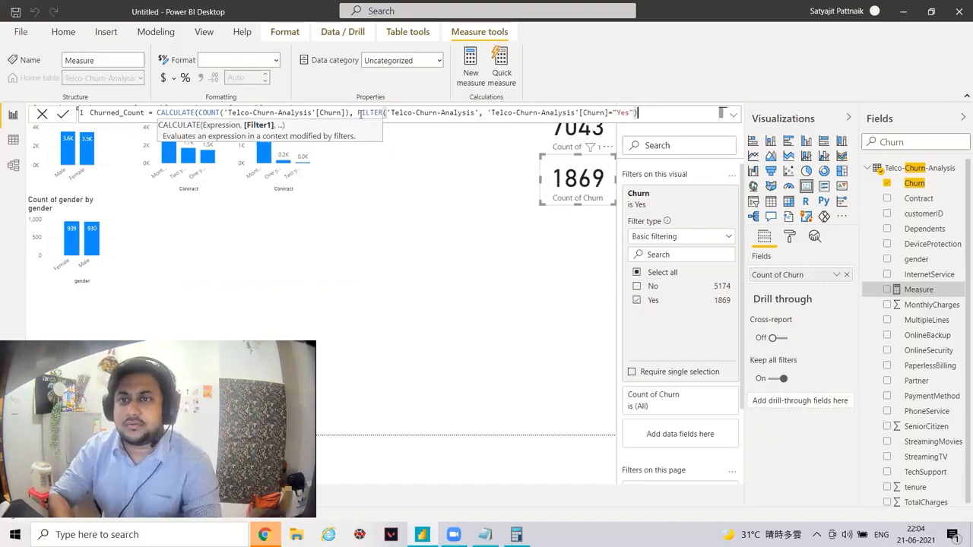
{"action": "left_click", "coordinate": [61, 115]}
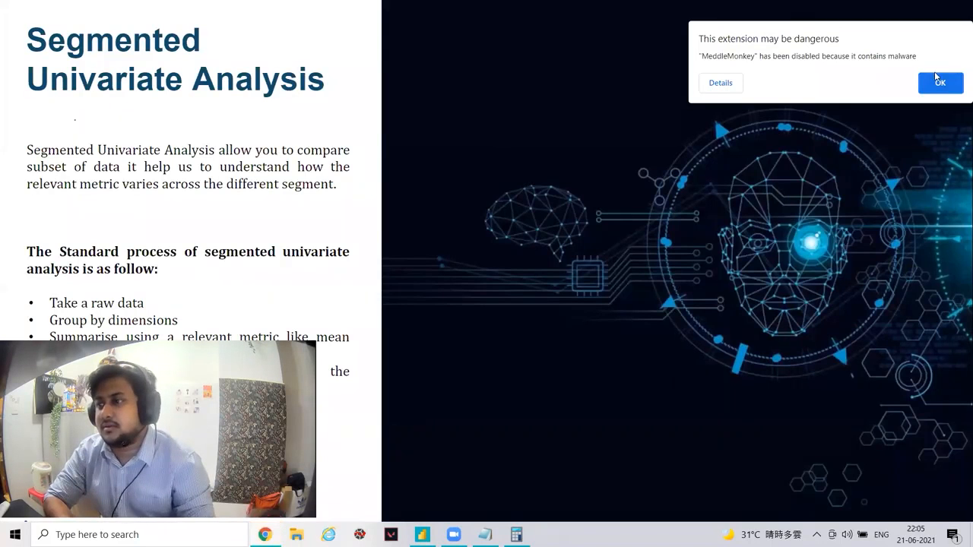
Dismiss the browser's disabled-extension warning and close the calculator.
{"action": "left_click", "coordinate": [939, 83]}
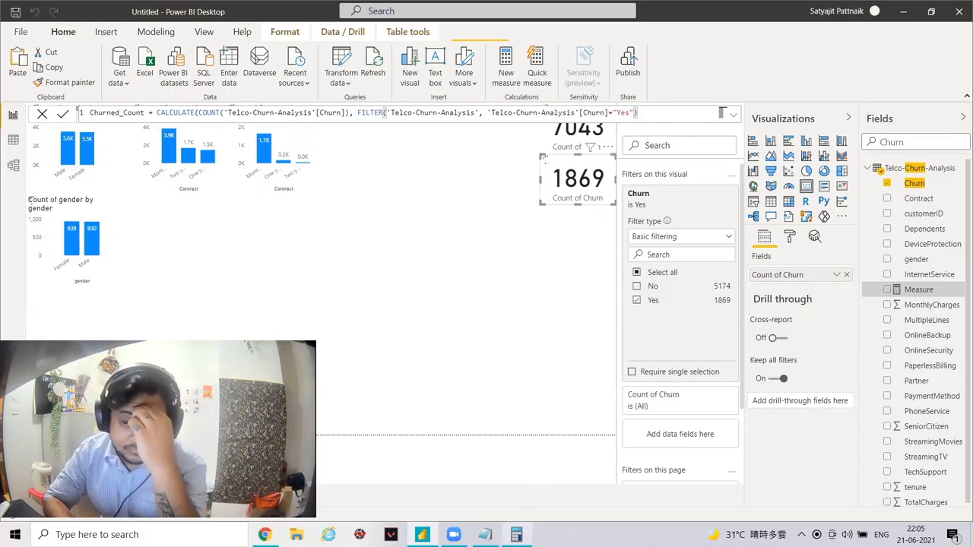
{"action": "left_click", "coordinate": [516, 534]}
{"action": "left_click", "coordinate": [871, 137]}
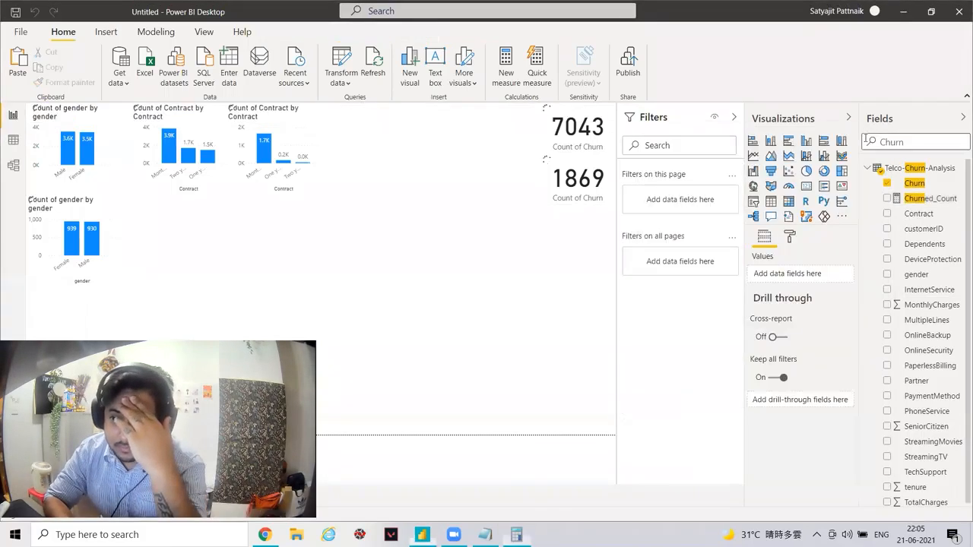
Insert a Card visual showing the Churned_Count measure and reduce its height.
{"action": "left_click", "coordinate": [805, 190]}
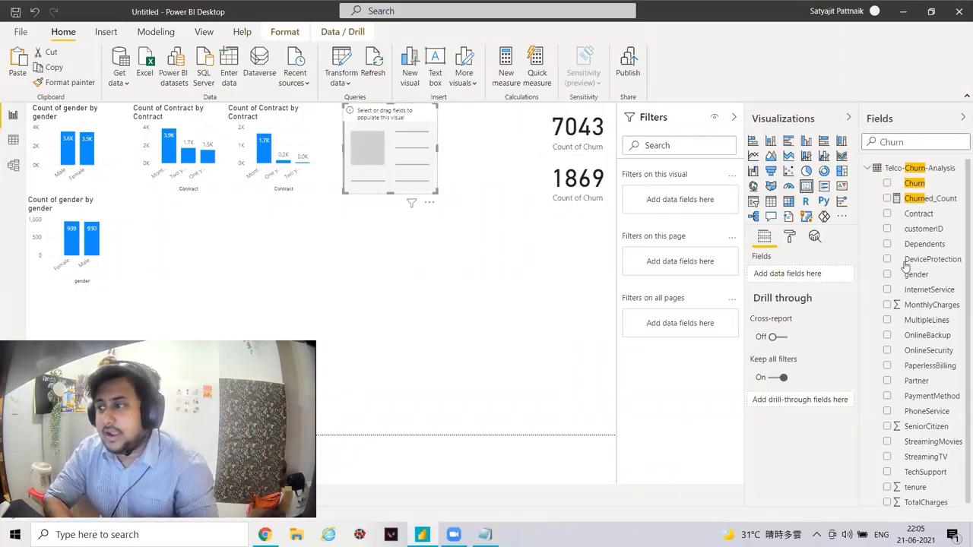
{"action": "left_click_drag", "start_coordinate": [928, 203], "coordinate": [796, 280]}
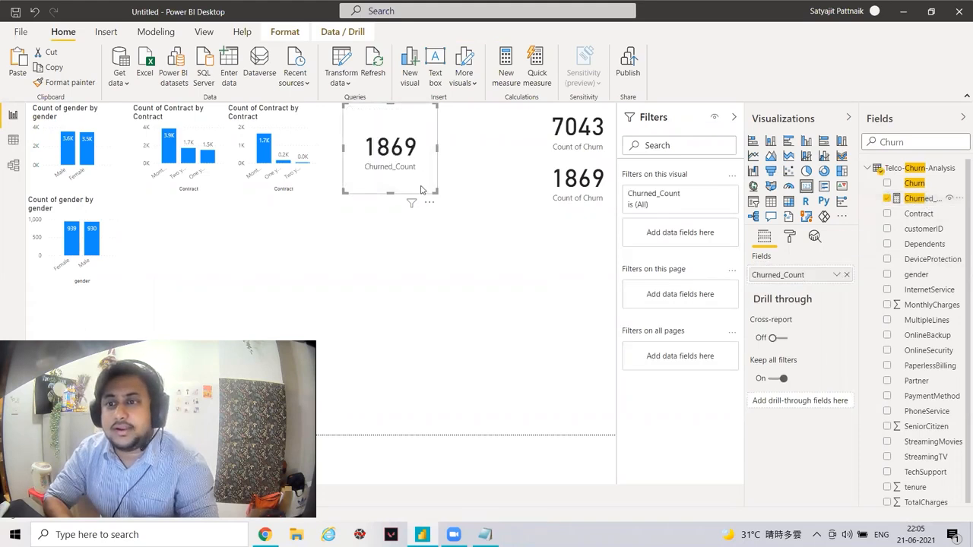
{"action": "left_click_drag", "start_coordinate": [432, 191], "coordinate": [444, 163]}
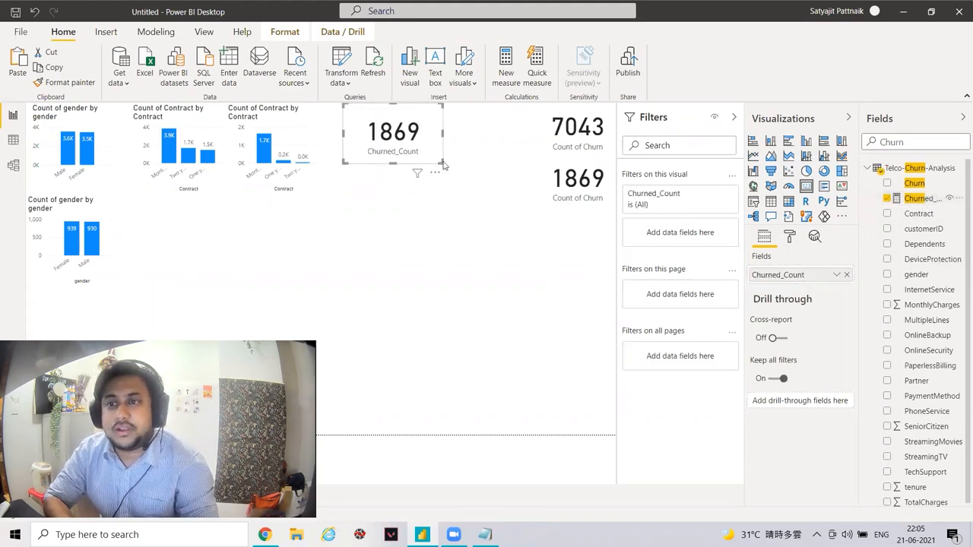
Create a measure in the Telco-Churn-Analysis table with the formula Total_Count = COUNTROWS('Telco-Churn-Analysis').
{"action": "right_click", "coordinate": [933, 202]}
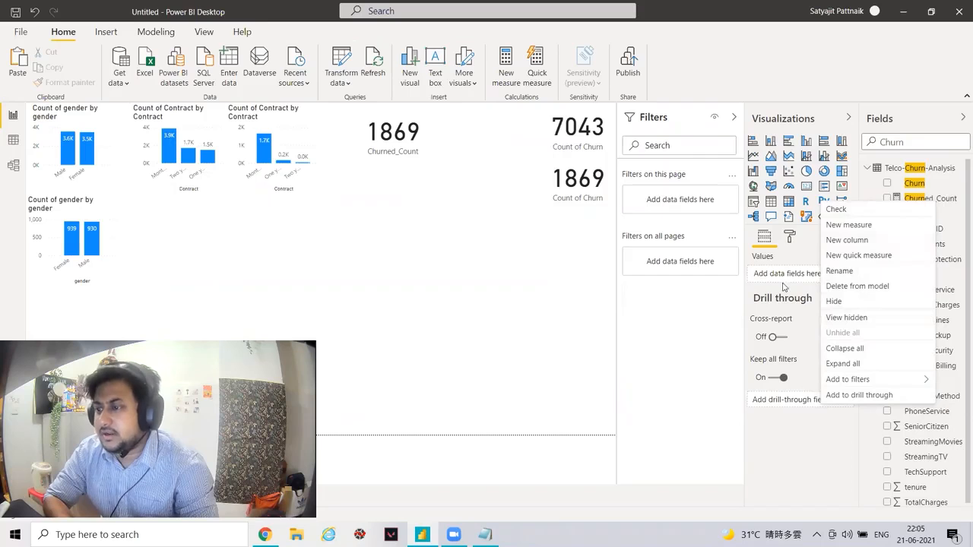
{"action": "left_click", "coordinate": [857, 449]}
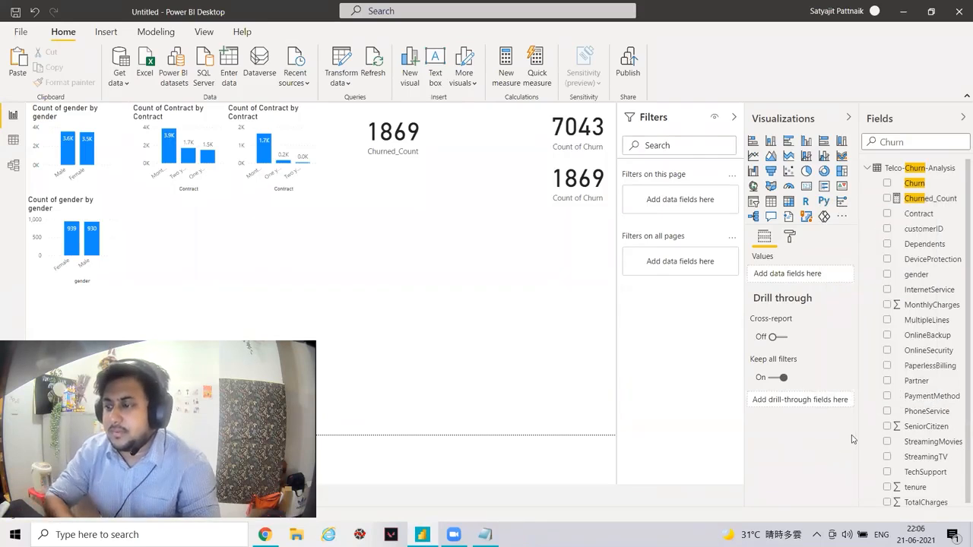
{"action": "left_click_drag", "start_coordinate": [859, 433], "coordinate": [809, 438]}
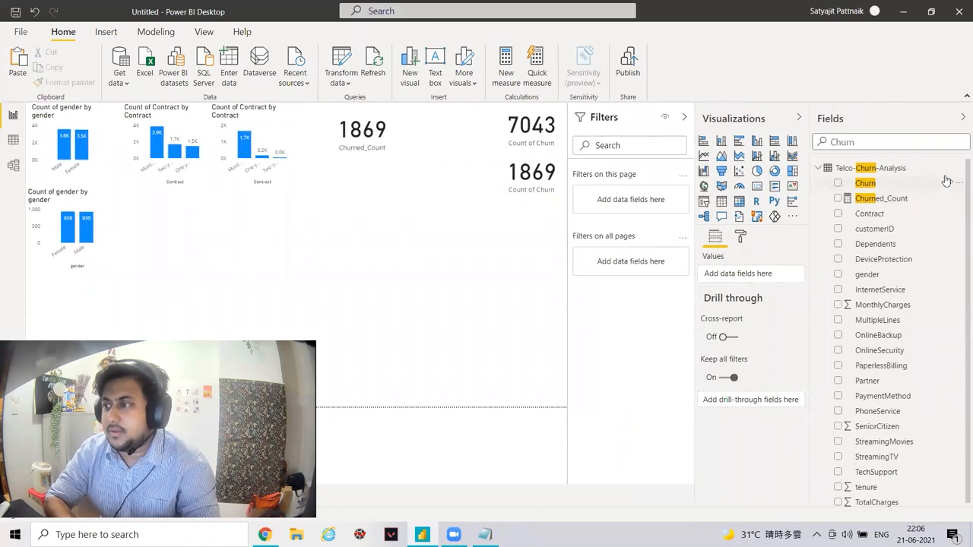
{"action": "left_click", "coordinate": [958, 168]}
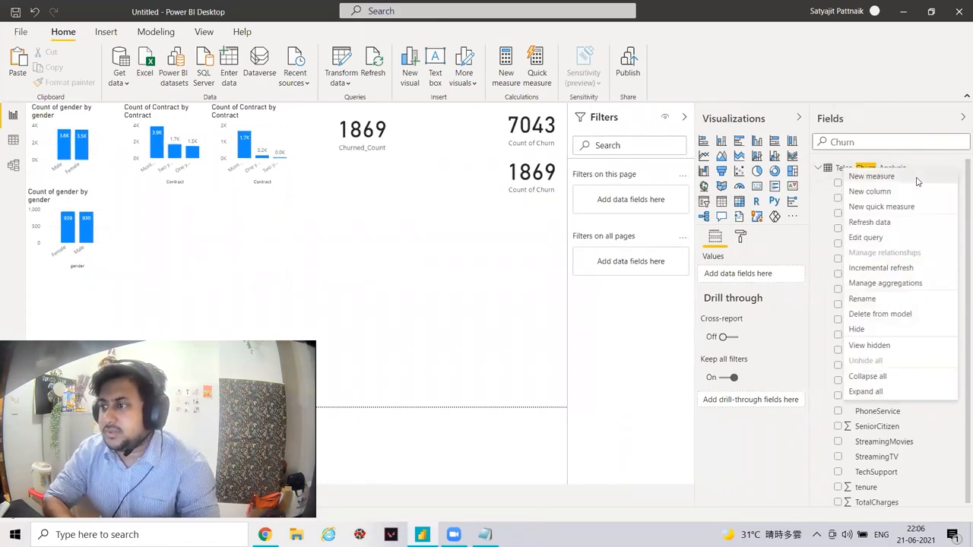
{"action": "left_click", "coordinate": [917, 179]}
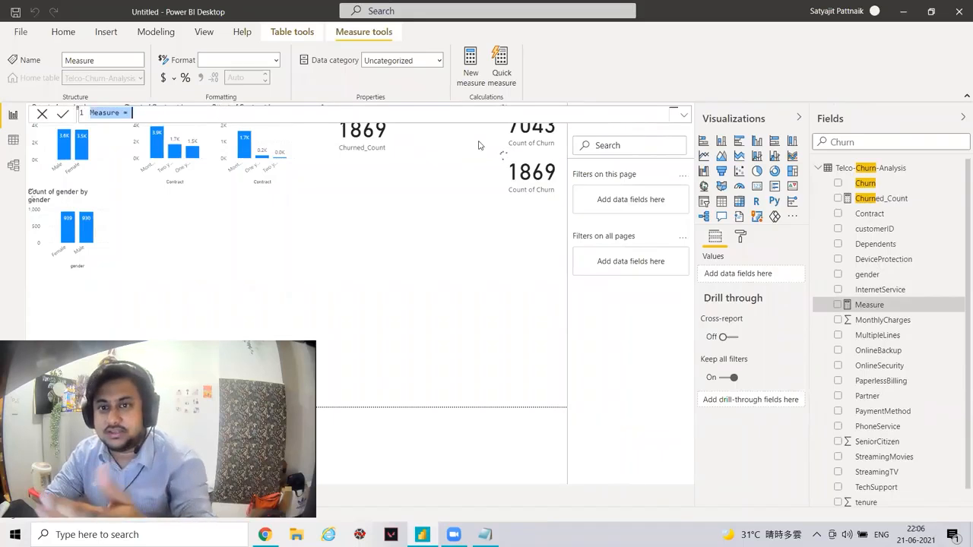
{"action": "left_click", "coordinate": [429, 114]}
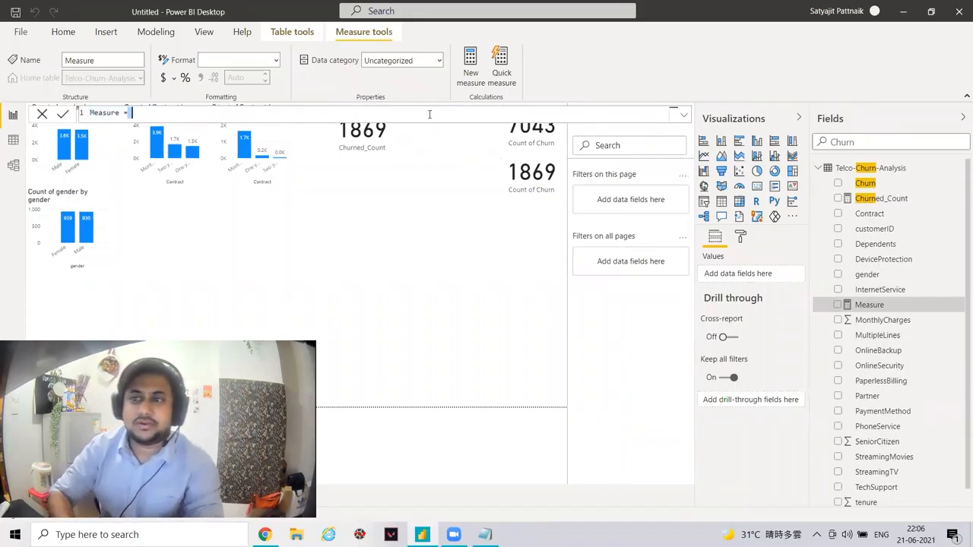
{"action": "key", "text": "ctrl+a"}
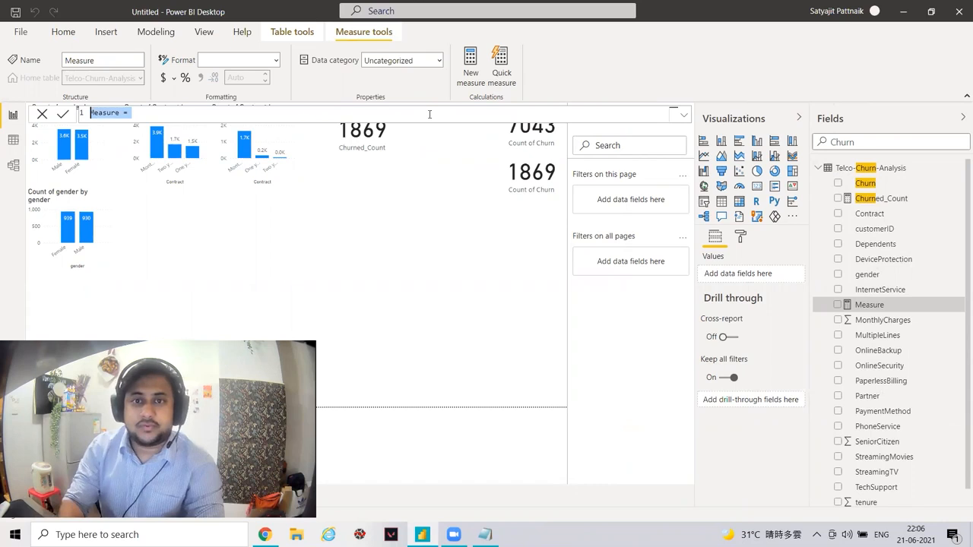
{"action": "type", "text": "co"}
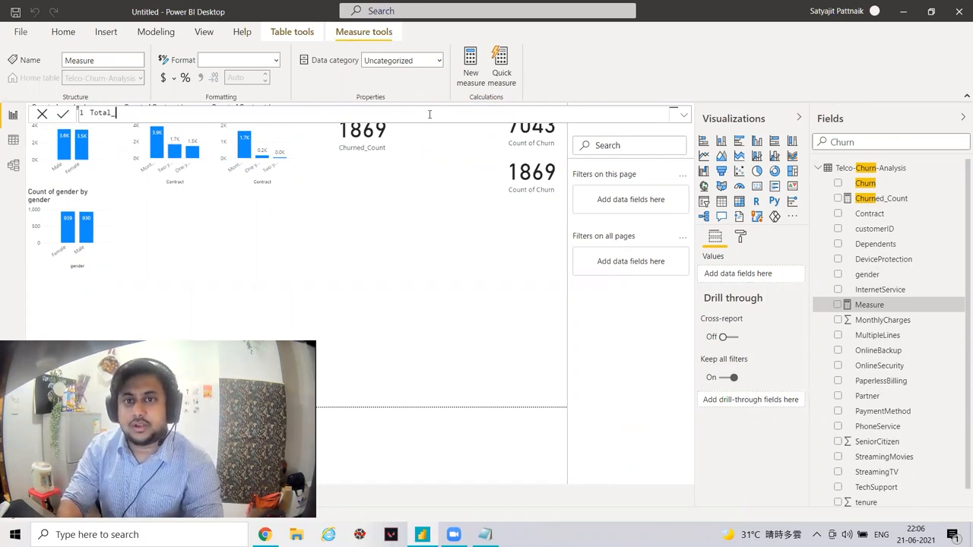
{"action": "type", "text": "tal_Count =COU"}
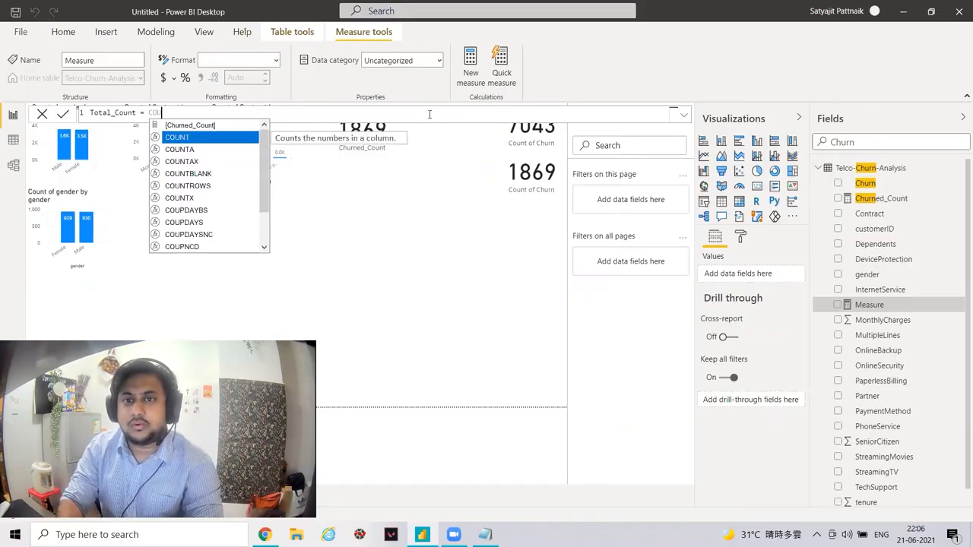
{"action": "type", "text": "NTROW"}
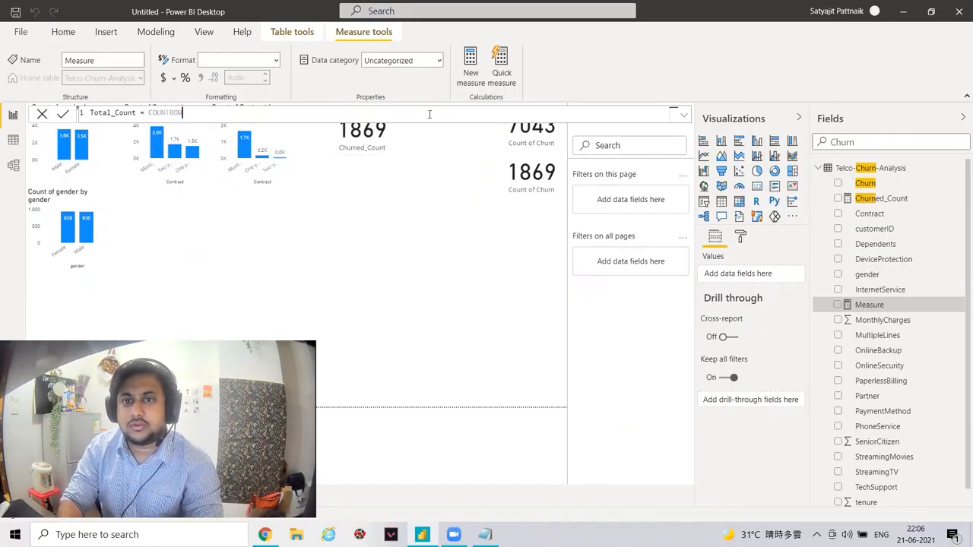
{"action": "type", "text": "S('Telco-Churn-Analysis')"}
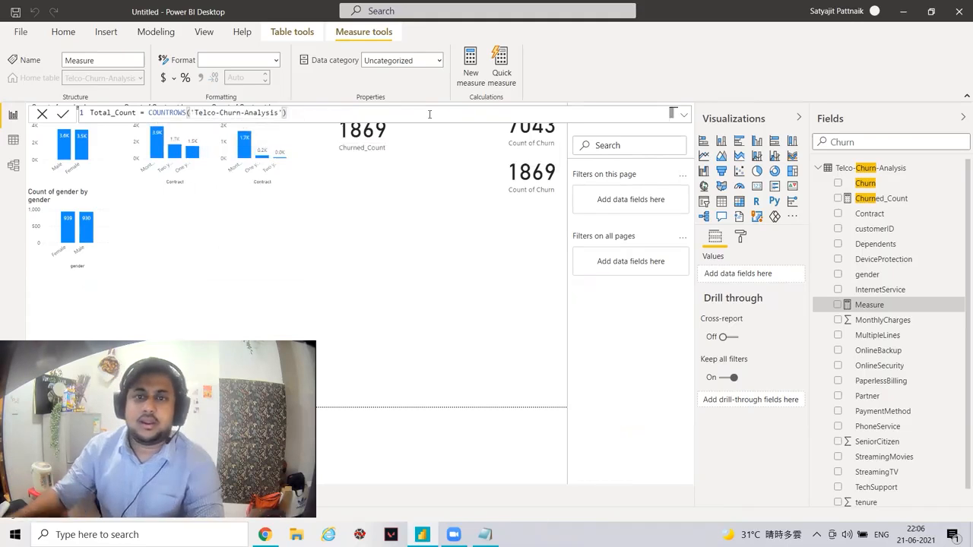
{"action": "left_click", "coordinate": [62, 113]}
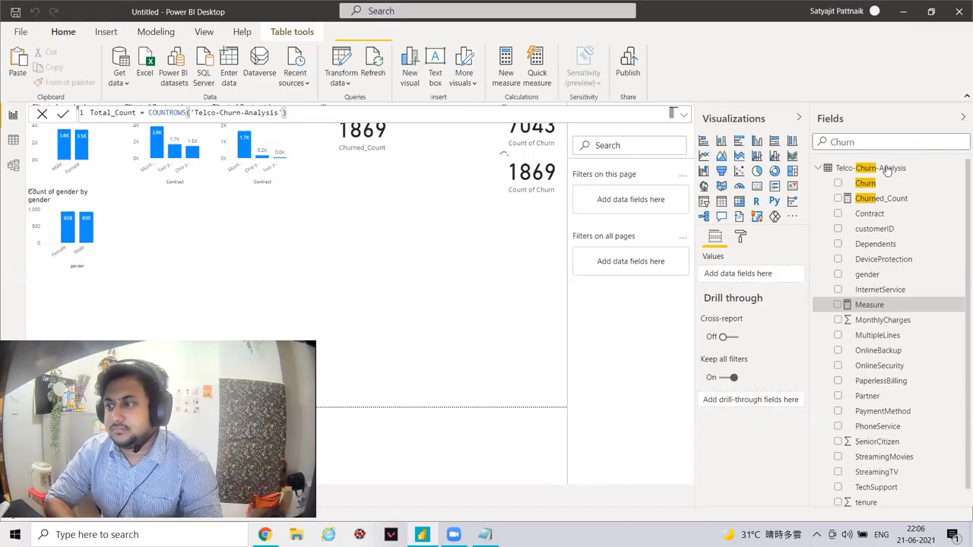
Insert a Card visual showing the Total_Count measure beneath the Churned_Count card.
{"action": "left_click", "coordinate": [880, 199]}
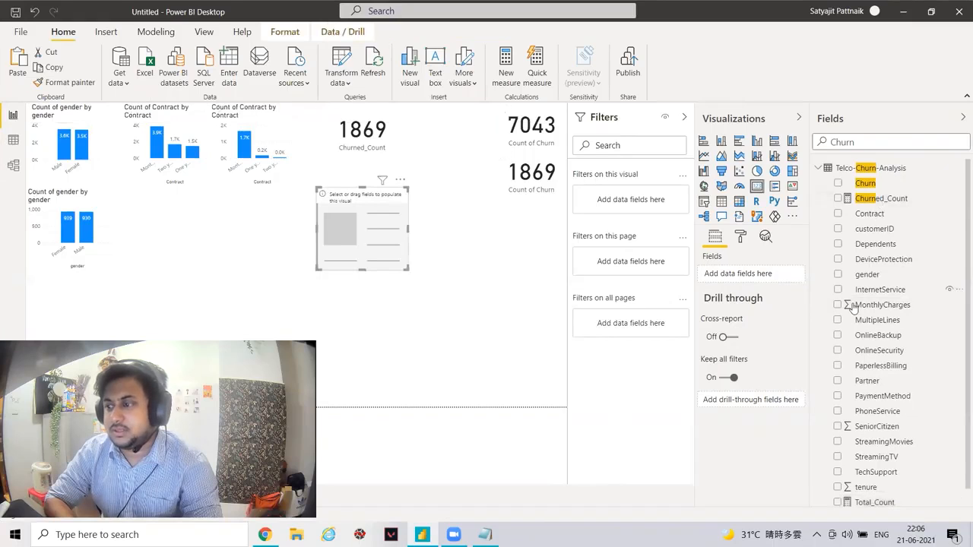
{"action": "left_click_drag", "start_coordinate": [866, 502], "coordinate": [738, 277]}
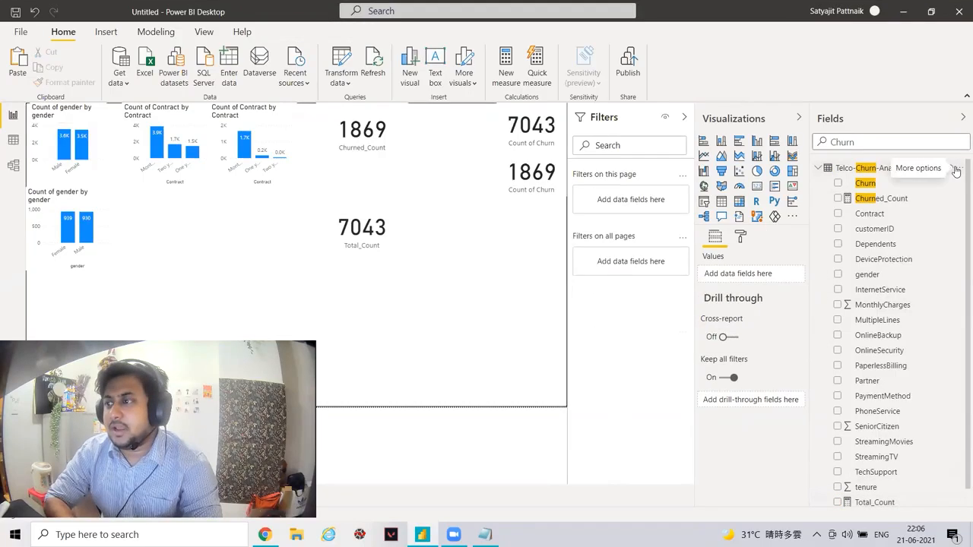
Create a measure in the Telco-Churn-Analysis table with the formula Percent_Churn = 'Telco-Churn-Analysis'[Churned_Count]/[Total_Count]*100.
{"action": "left_click", "coordinate": [959, 168]}
{"action": "key", "text": "Escape"}
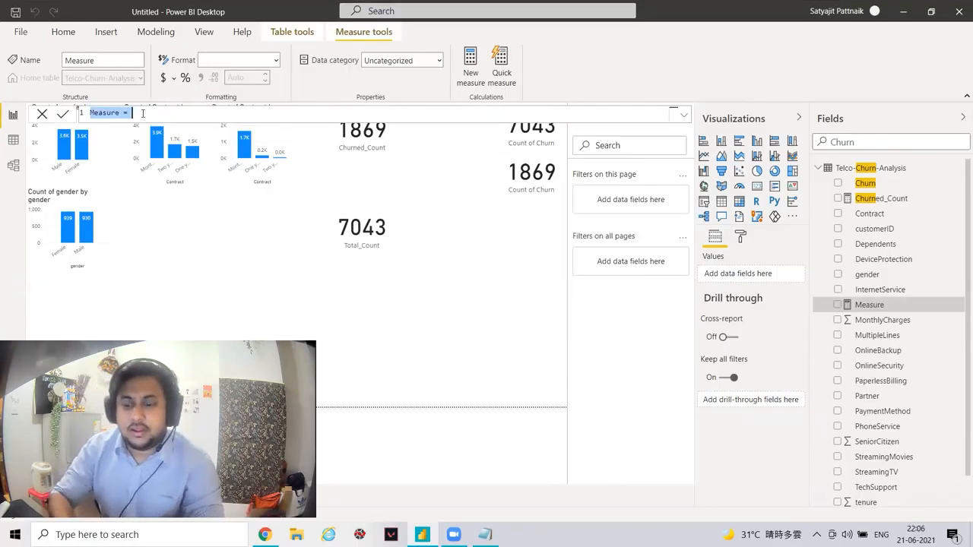
{"action": "type", "text": "Percent_Ch"}
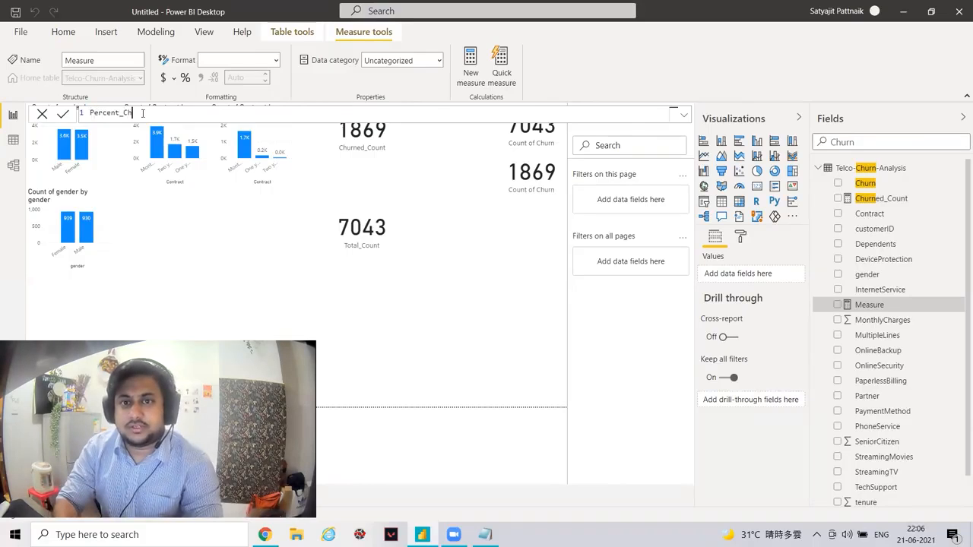
{"action": "type", "text": "urn = "}
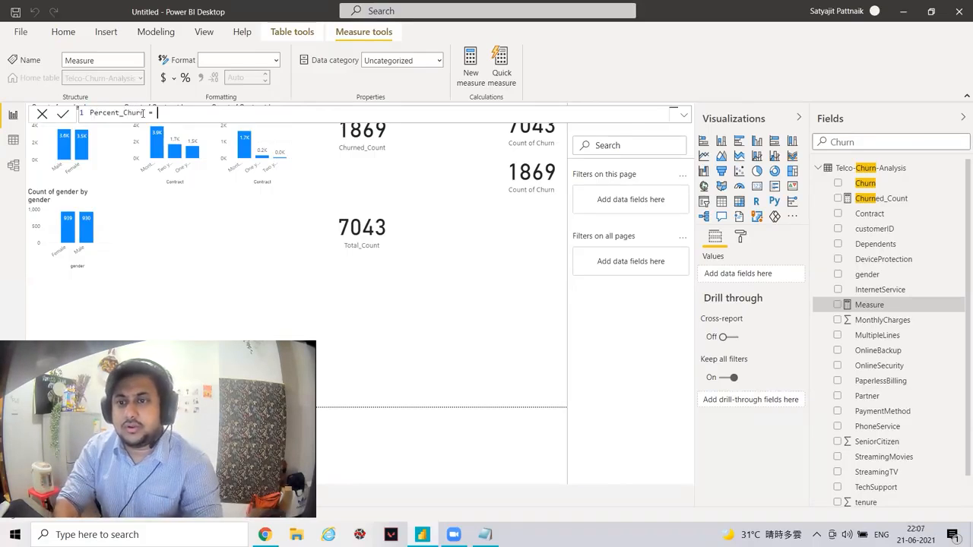
{"action": "type", "text": "'Telco-Churn-Analysis'[Churned_Count]"}
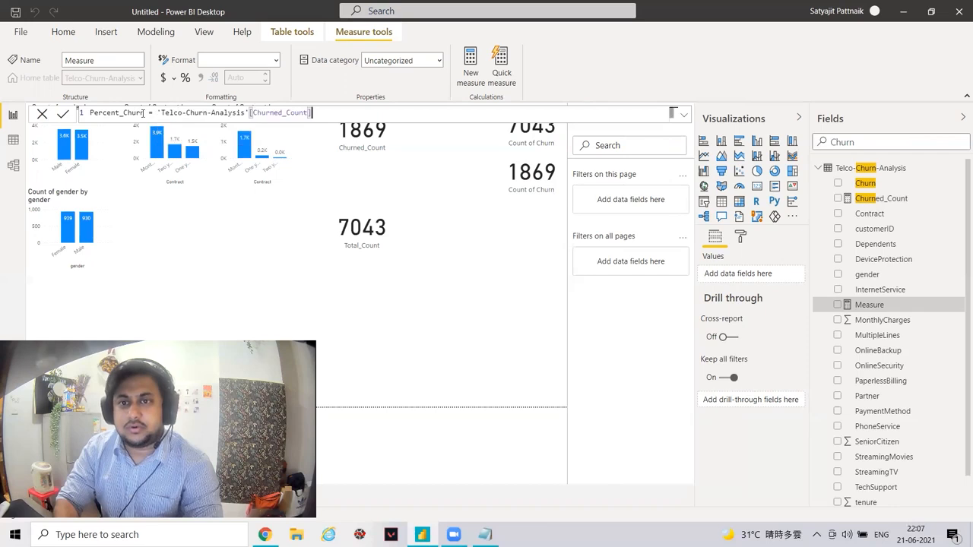
{"action": "type", "text": "/Total"}
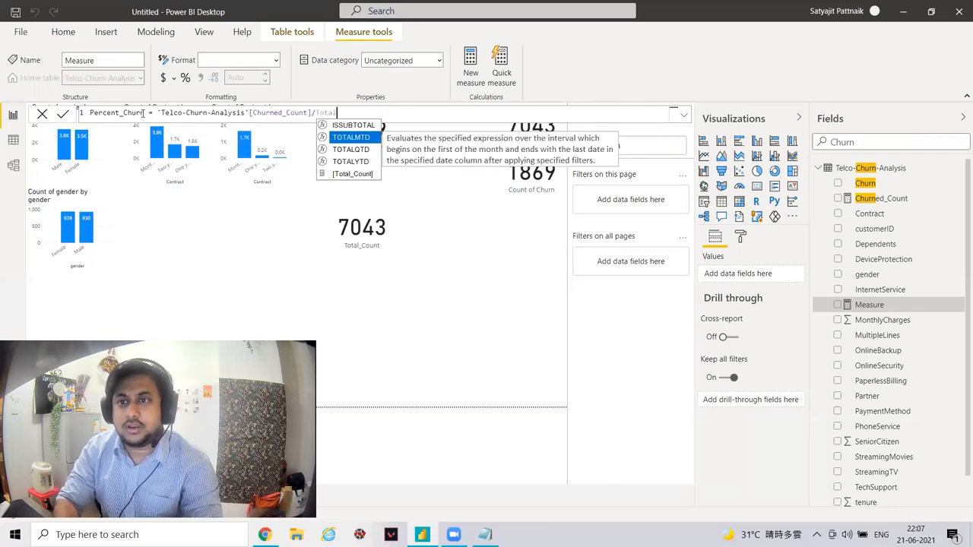
{"action": "left_click", "coordinate": [342, 176]}
{"action": "type", "text": "*100"}
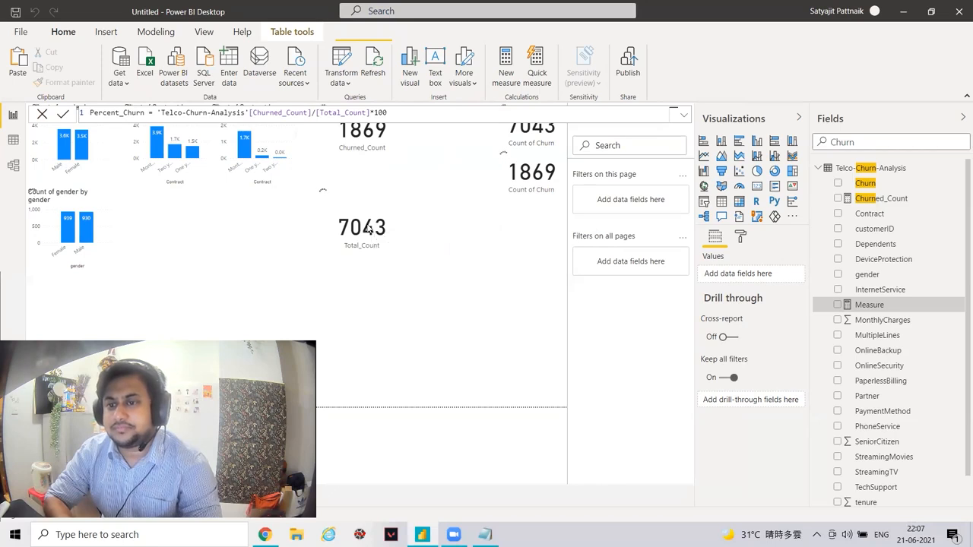
Move the Total_Count card up beside the Churned_Count card and replace its field with the Percent_Churn measure.
{"action": "left_click", "coordinate": [368, 230]}
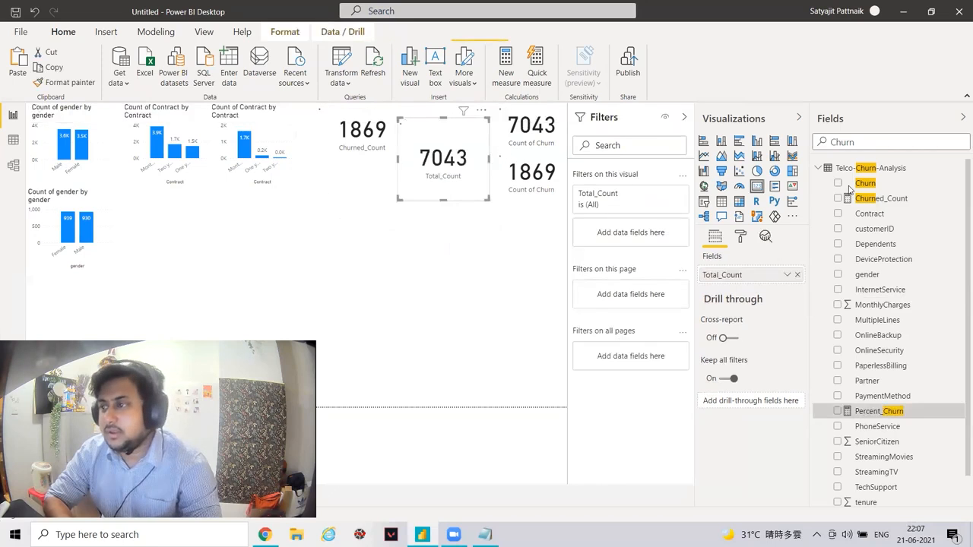
{"action": "key", "text": "Escape"}
{"action": "double_click", "coordinate": [891, 142]}
{"action": "type", "text": "per"}
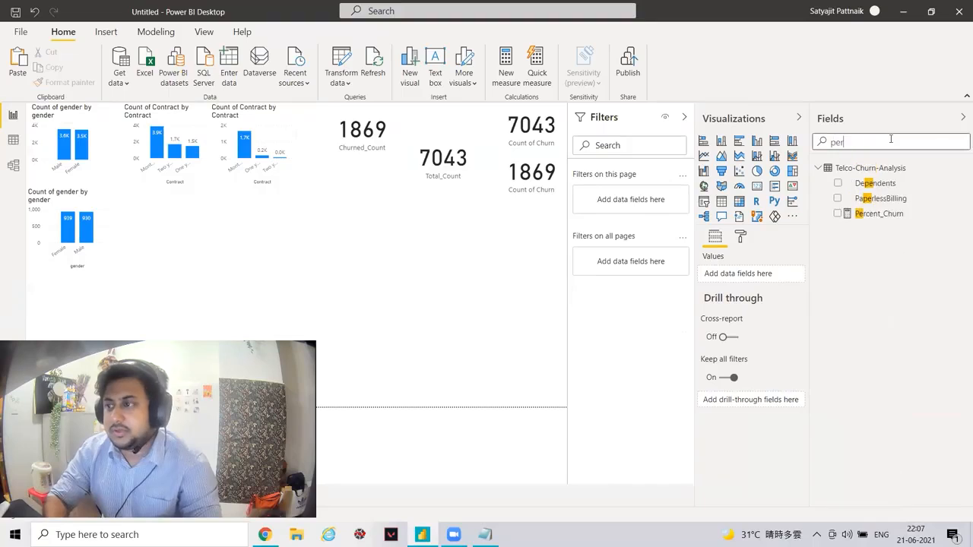
{"action": "left_click_drag", "start_coordinate": [878, 198], "coordinate": [747, 276]}
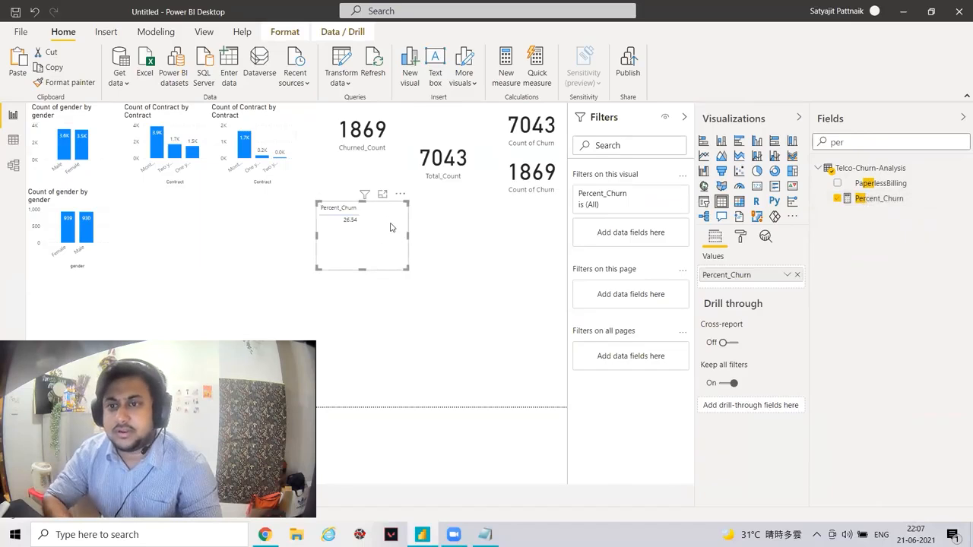
{"action": "key", "text": "Delete"}
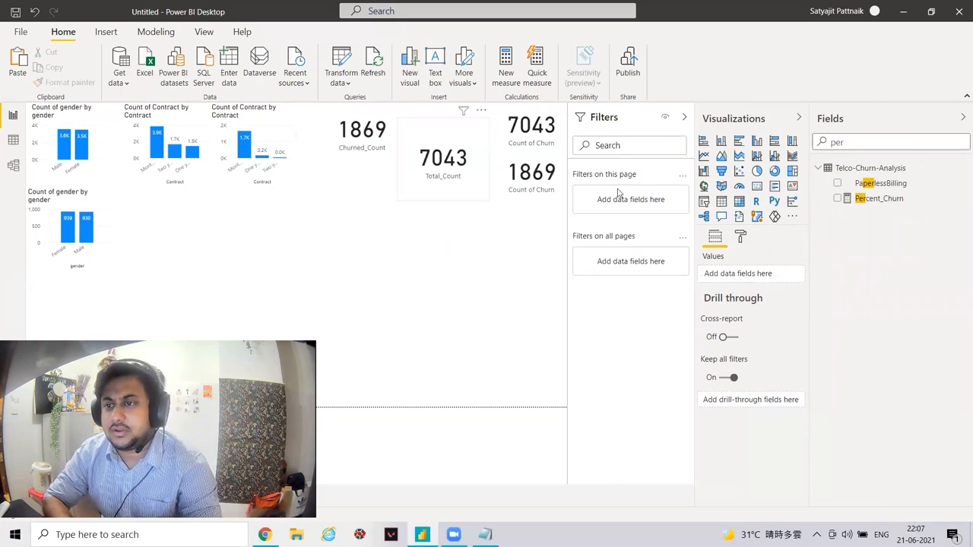
{"action": "left_click_drag", "start_coordinate": [866, 199], "coordinate": [735, 275]}
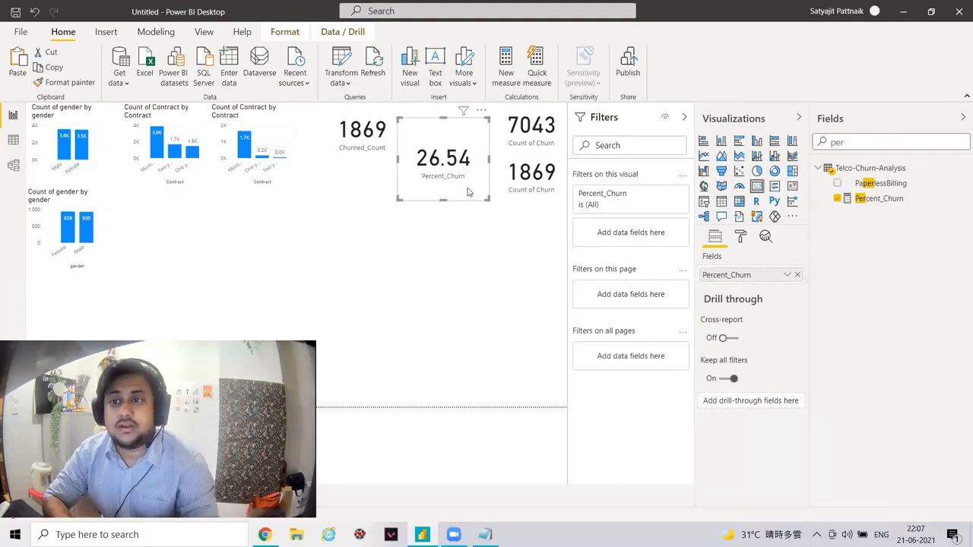
Delete the Churned_Count card, and move and shrink the Percent_Churn card to sit beside the Count of Churn cards.
{"action": "left_click_drag", "start_coordinate": [468, 191], "coordinate": [474, 177]}
{"action": "left_click", "coordinate": [352, 135]}
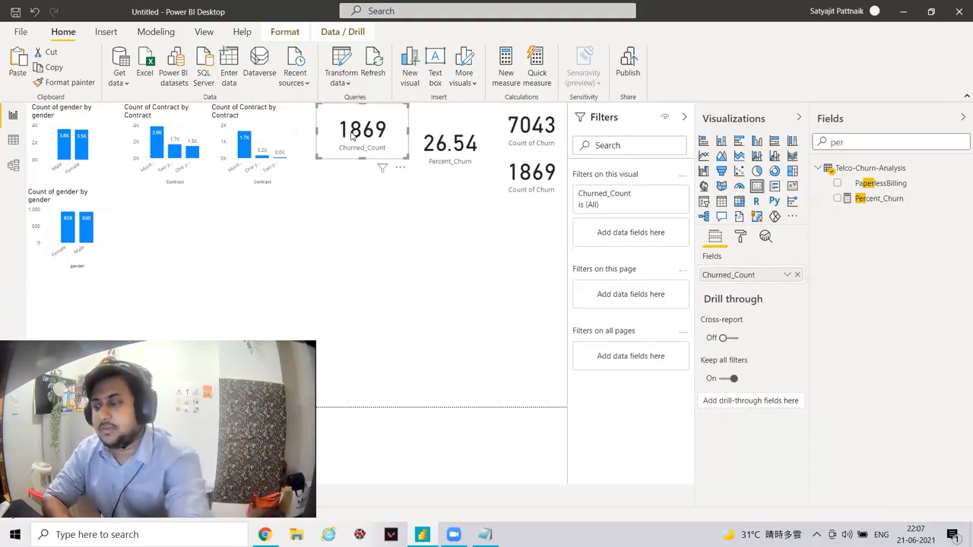
{"action": "key", "text": "Delete"}
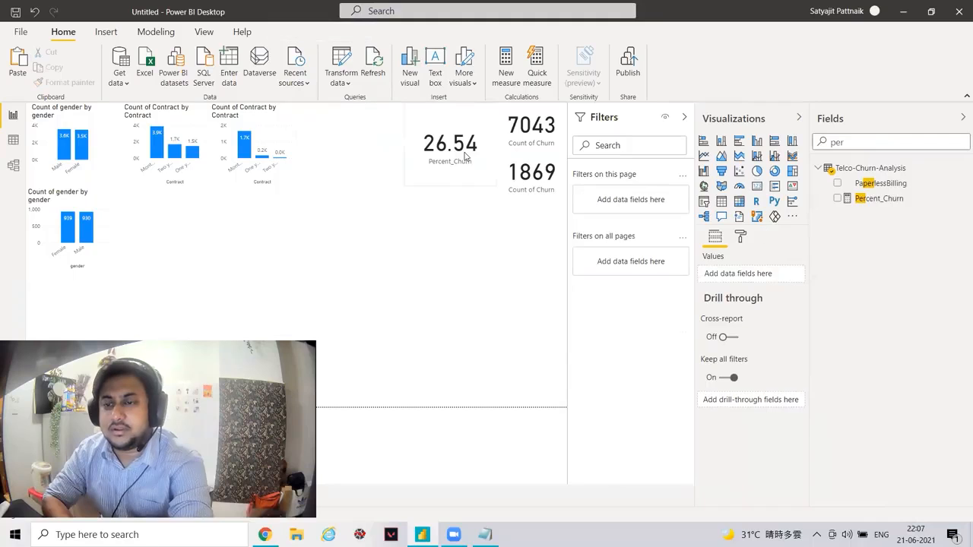
{"action": "left_click", "coordinate": [404, 190]}
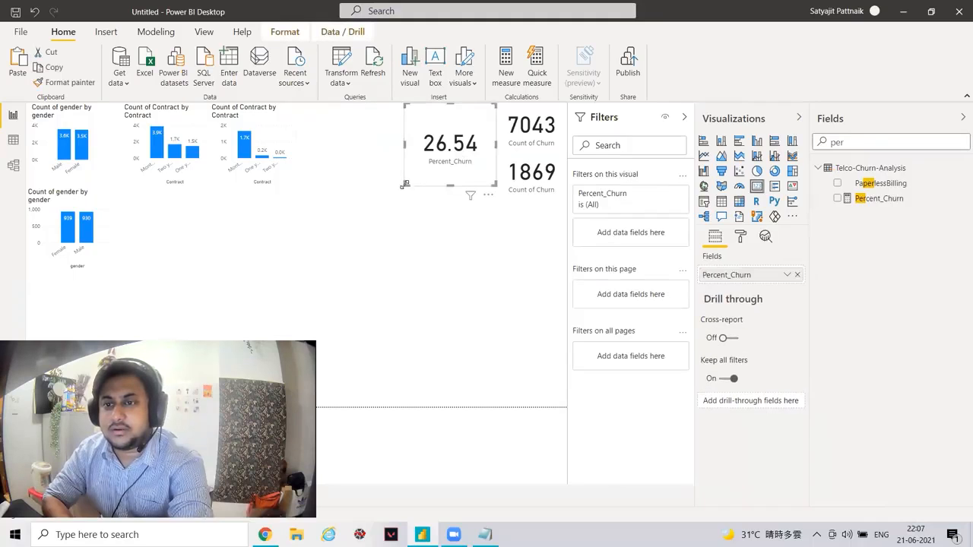
{"action": "left_click_drag", "start_coordinate": [420, 168], "coordinate": [435, 151]}
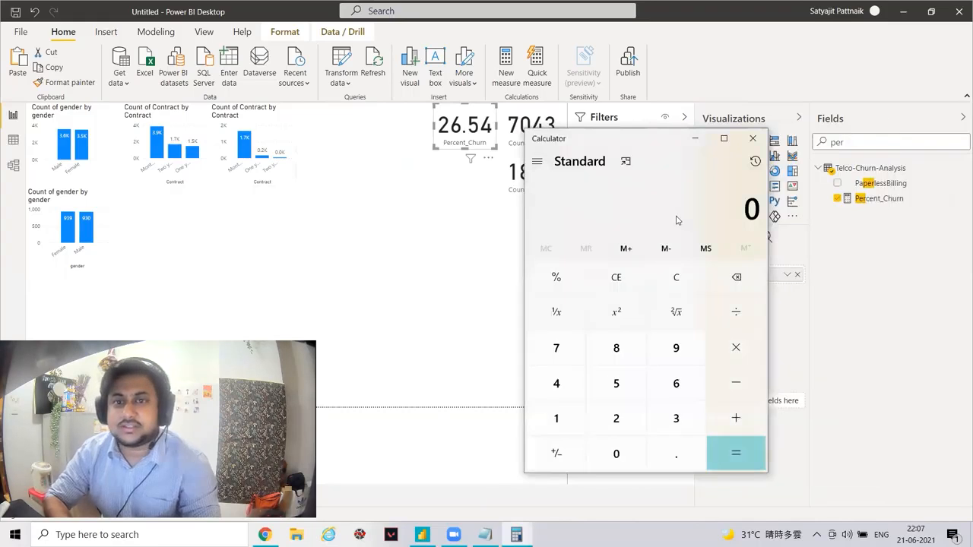
Calculate 3900 ÷ 7043 in Calculator to get the month-to-month contract share of all customers.
{"action": "type", "text": "3900"}
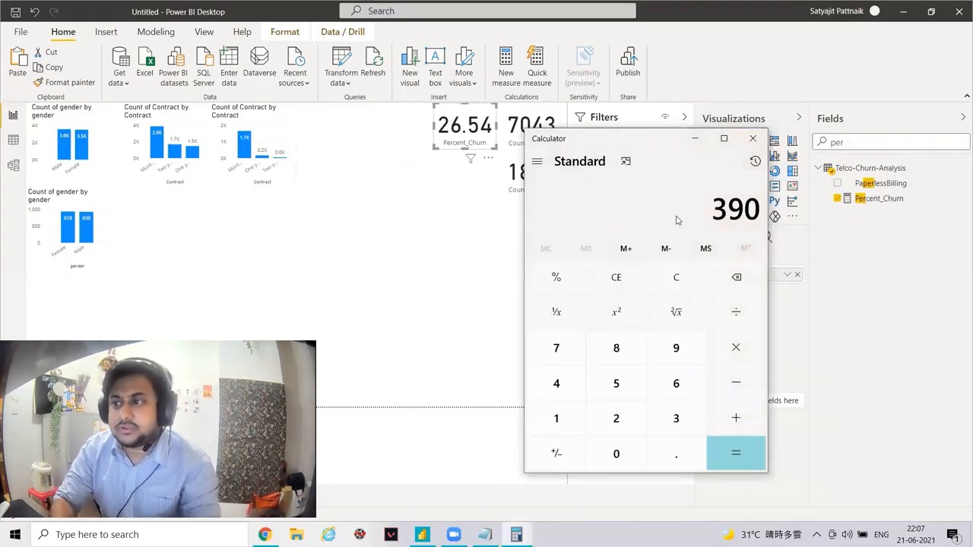
{"action": "key", "text": "slash"}
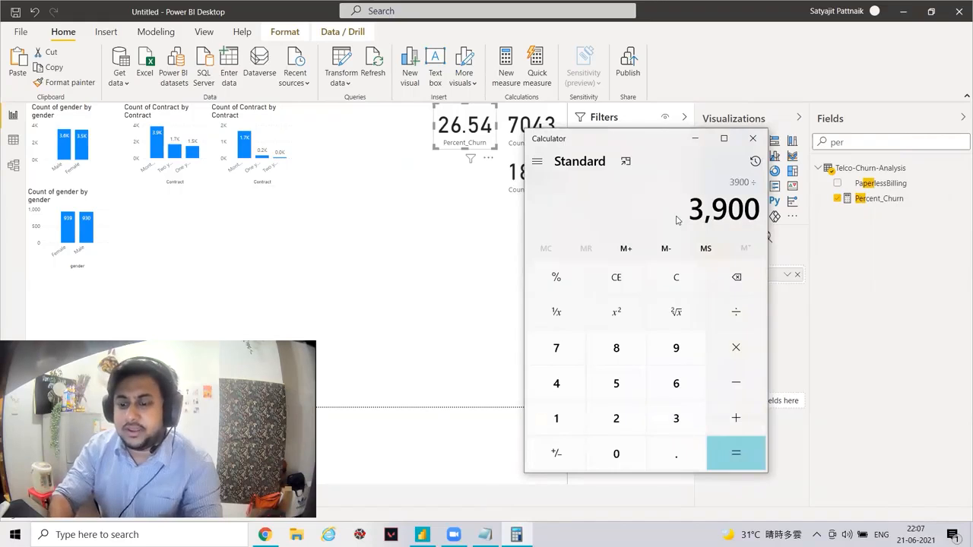
{"action": "type", "text": "7043"}
{"action": "key", "text": "Return"}
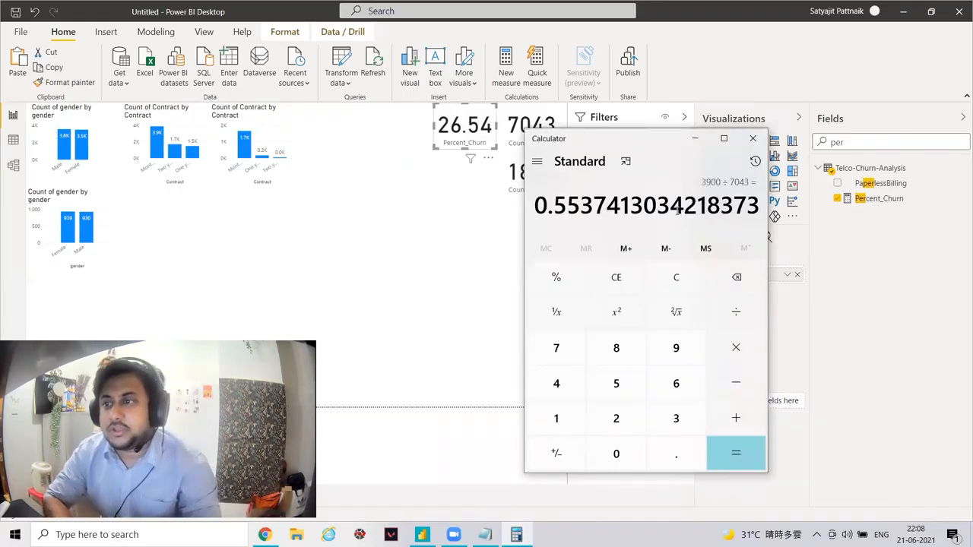
Calculate 1700 ÷ 1869 for the month-to-month share of churned customers and close Calculator.
{"action": "left_click_drag", "start_coordinate": [664, 142], "coordinate": [701, 183]}
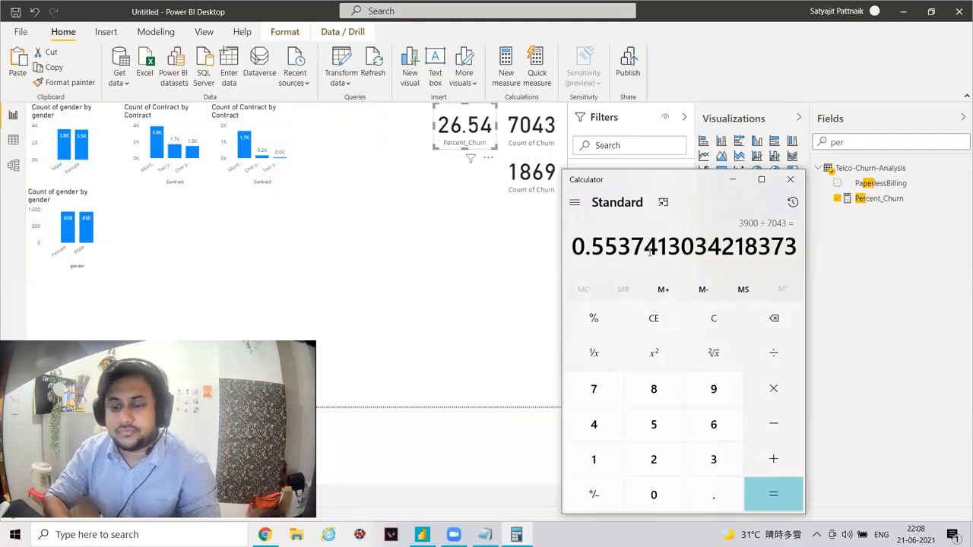
{"action": "type", "text": "1700 ÷ "}
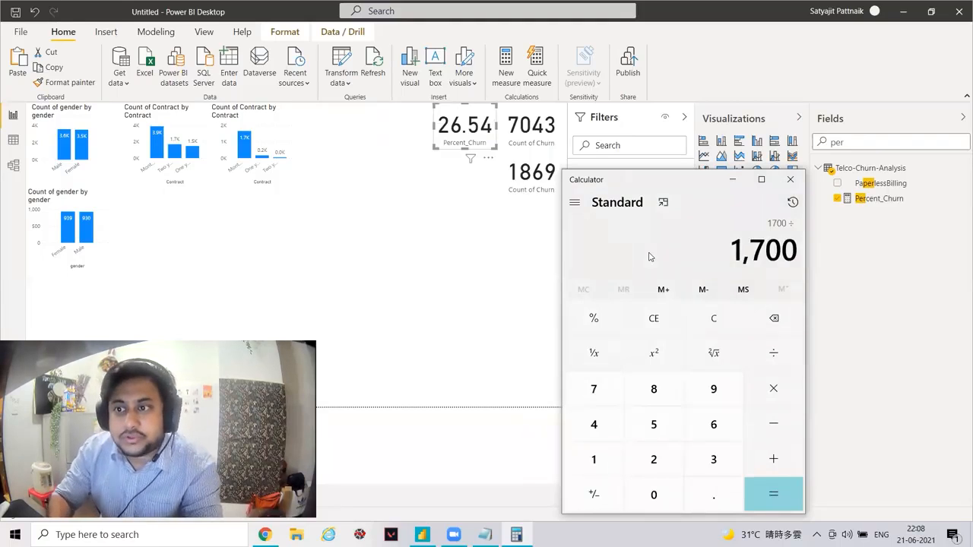
{"action": "type", "text": "1869"}
{"action": "key", "text": "Return"}
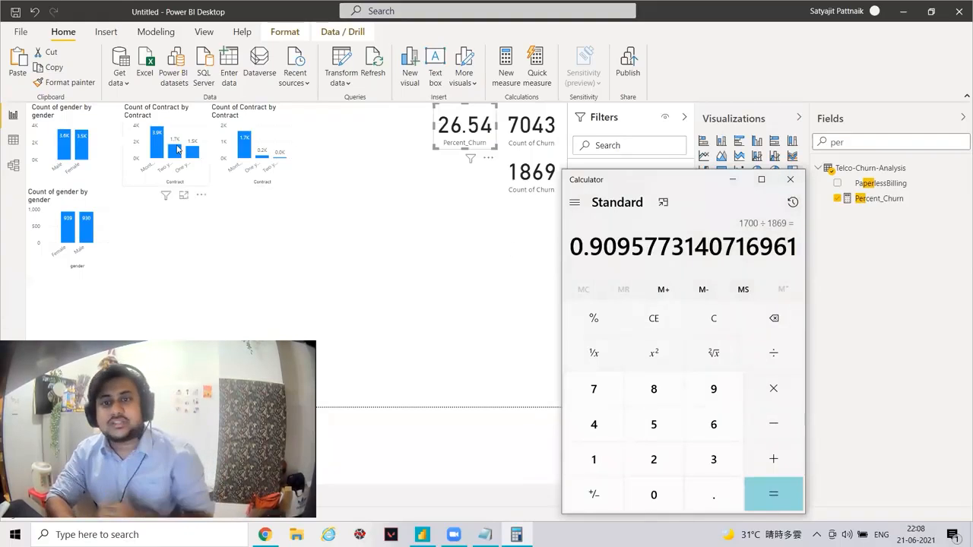
{"action": "mouse_move", "coordinate": [177, 150]}
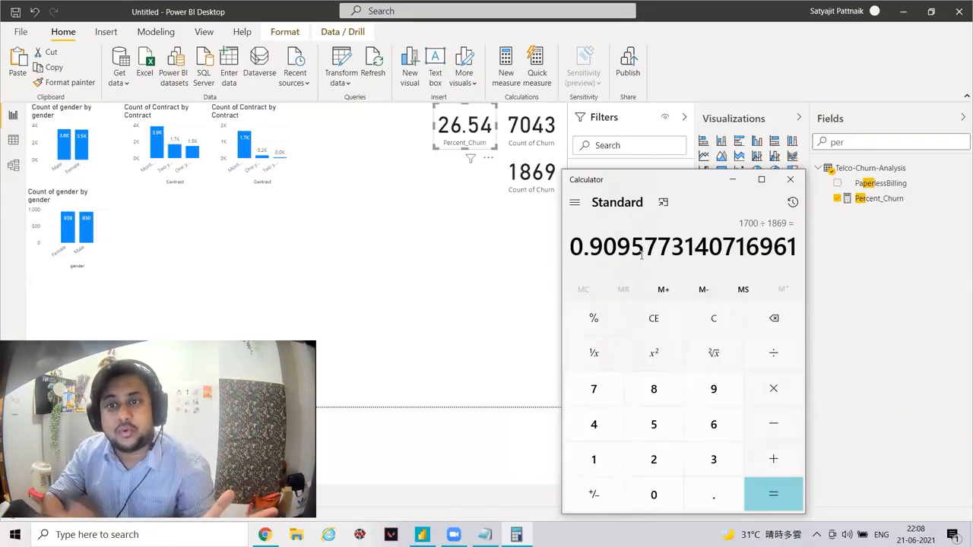
{"action": "left_click", "coordinate": [790, 180]}
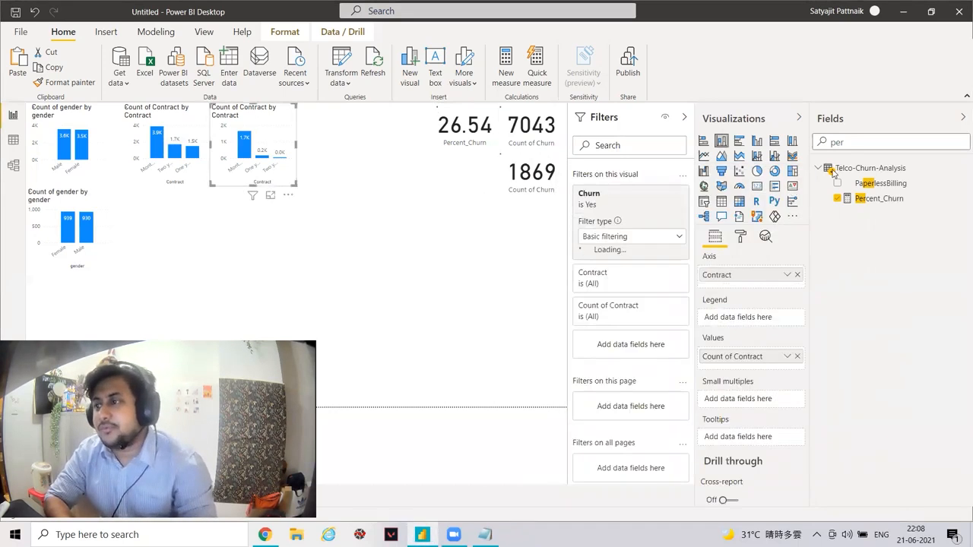
Insert a stacked column chart with SeniorCitizen on the axis and SeniorCitizen aggregated by Count as the values.
{"action": "double_click", "coordinate": [840, 142]}
{"action": "key", "text": "BackSpace"}
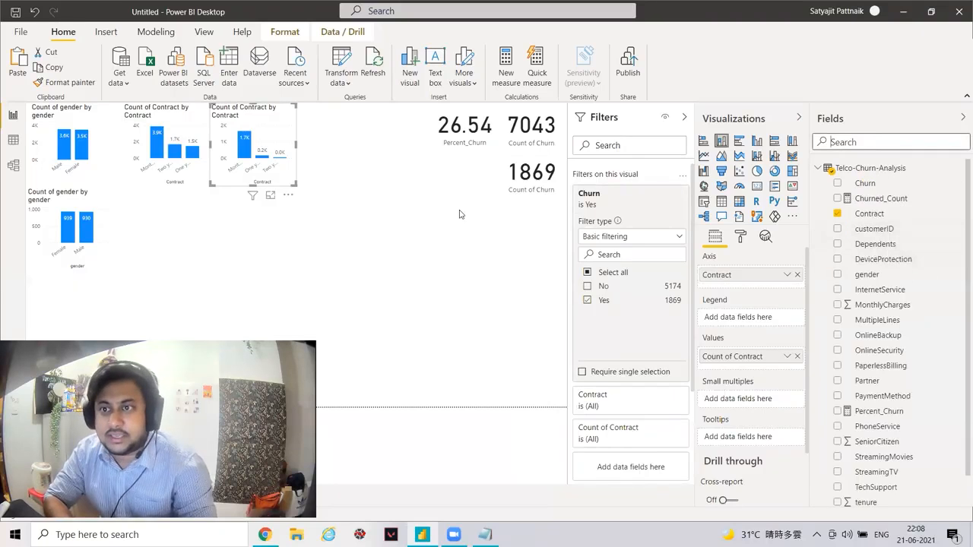
{"action": "left_click", "coordinate": [319, 144]}
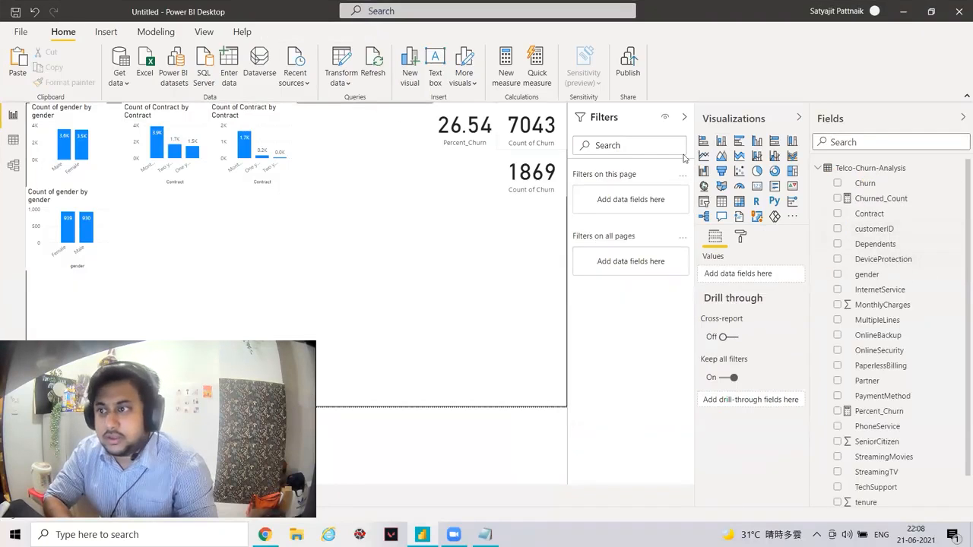
{"action": "left_click", "coordinate": [720, 143]}
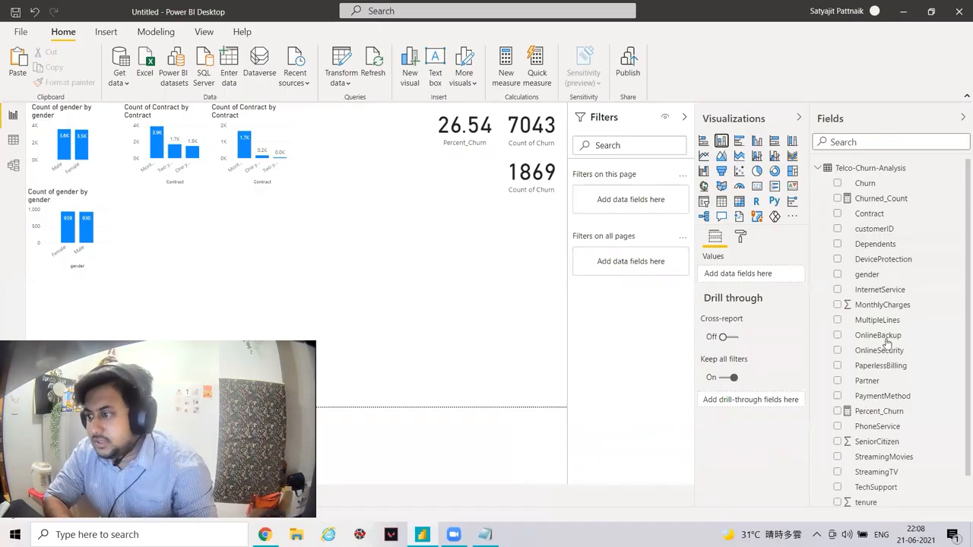
{"action": "left_click", "coordinate": [898, 143]}
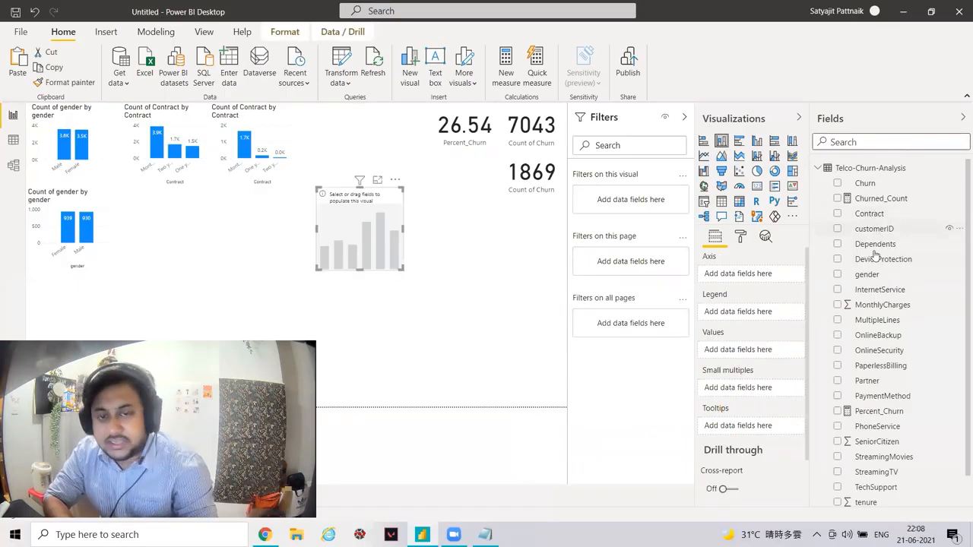
{"action": "type", "text": "seni"}
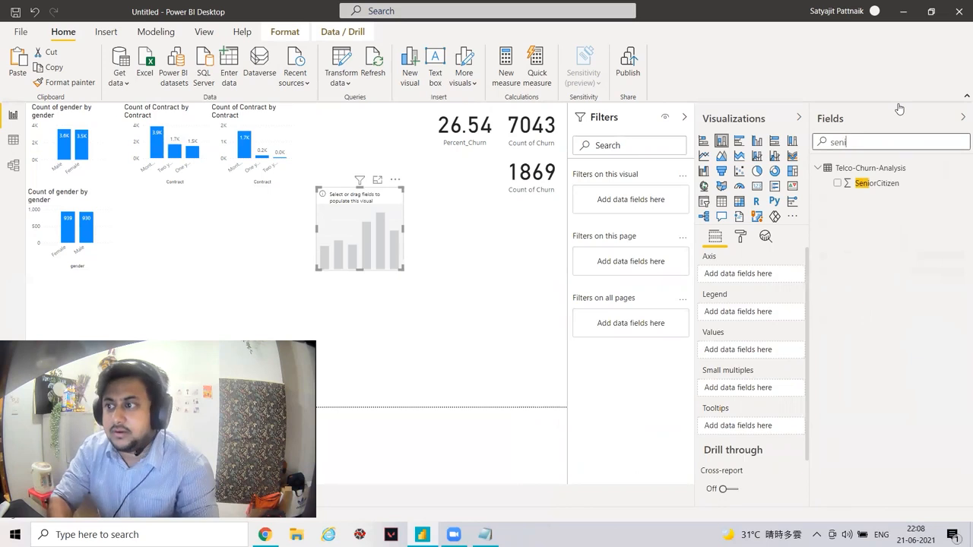
{"action": "left_click_drag", "start_coordinate": [825, 219], "coordinate": [745, 280]}
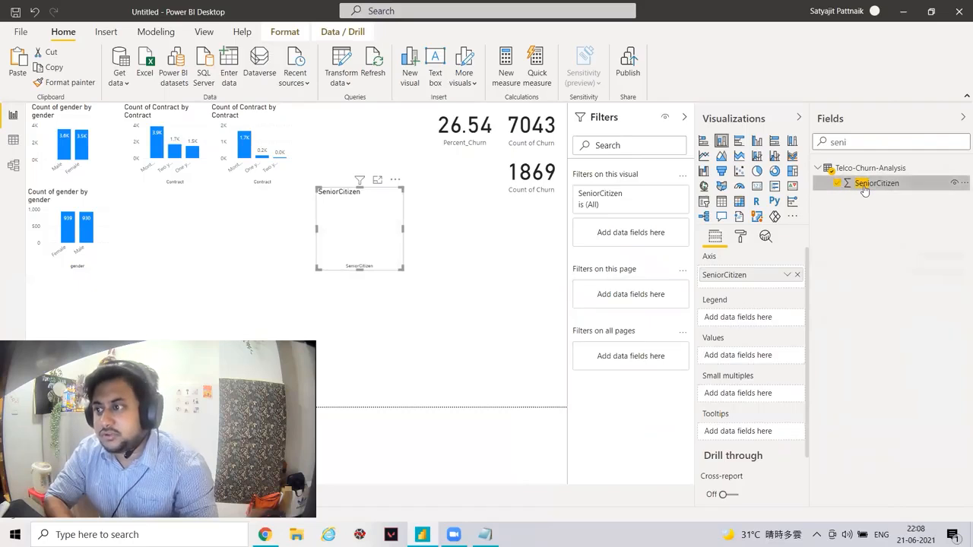
{"action": "left_click_drag", "start_coordinate": [866, 184], "coordinate": [737, 357]}
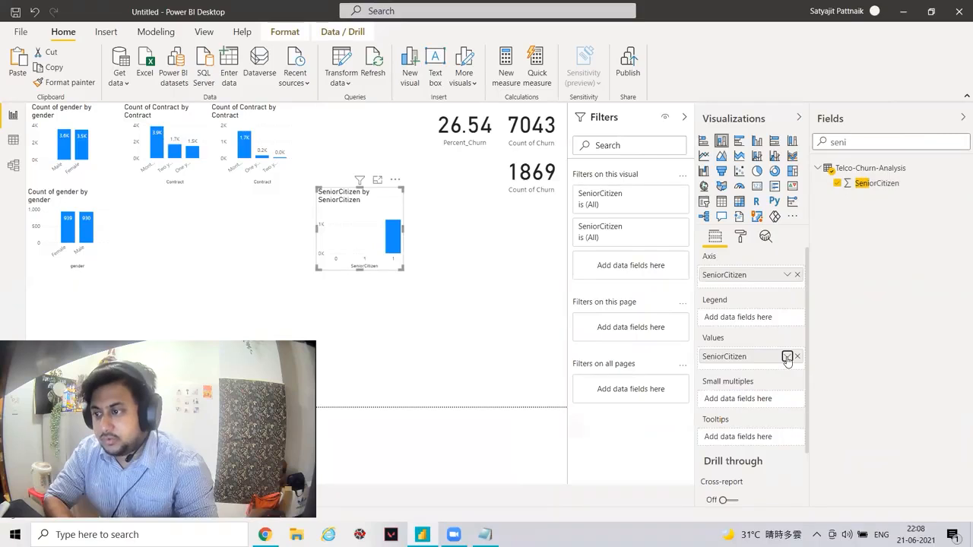
{"action": "left_click", "coordinate": [787, 357]}
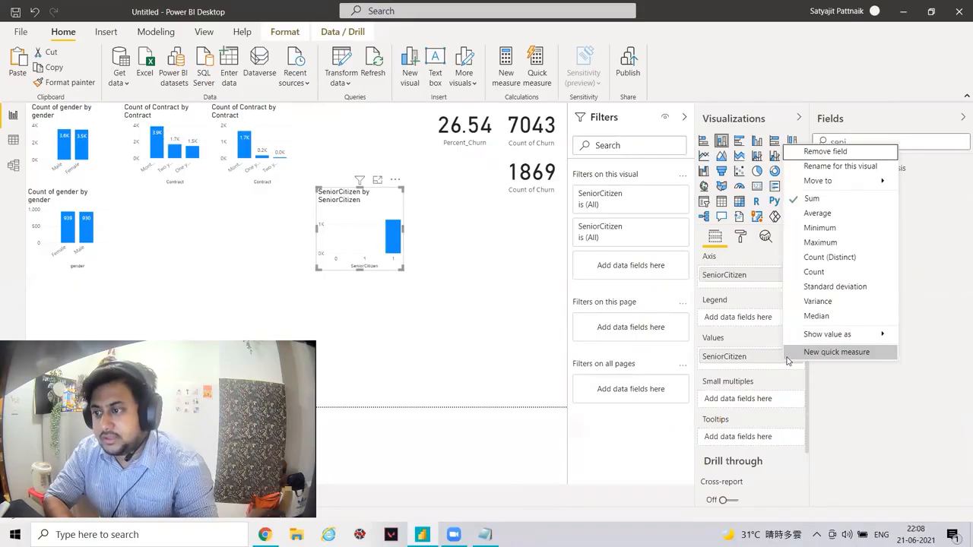
{"action": "left_click", "coordinate": [817, 271]}
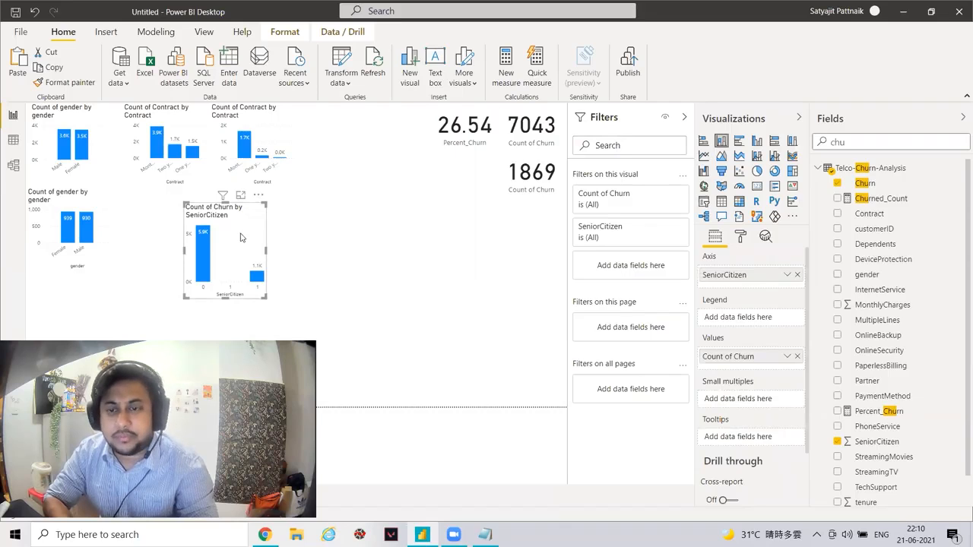
Duplicate the Count of Churn by SeniorCitizen chart, place the copy beside the original, and filter it to Churn = Yes.
{"action": "key", "text": "ctrl+c"}
{"action": "key", "text": "ctrl+v"}
{"action": "left_click_drag", "start_coordinate": [240, 237], "coordinate": [360, 238]}
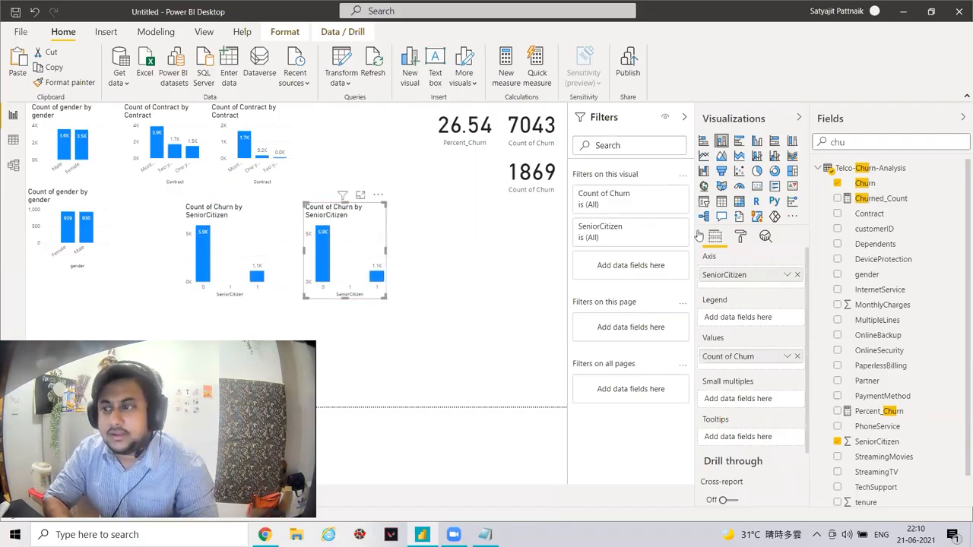
{"action": "left_click_drag", "start_coordinate": [904, 184], "coordinate": [644, 266]}
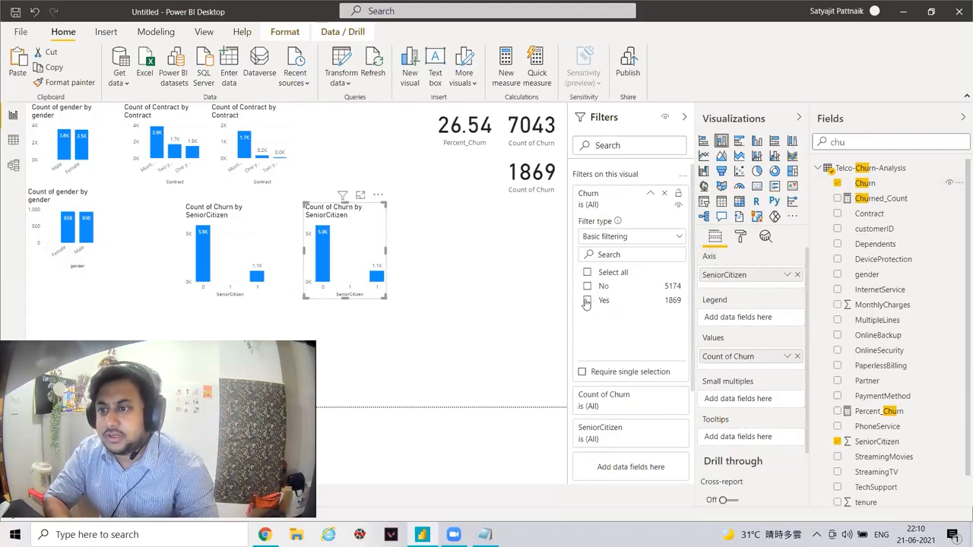
{"action": "left_click", "coordinate": [587, 300]}
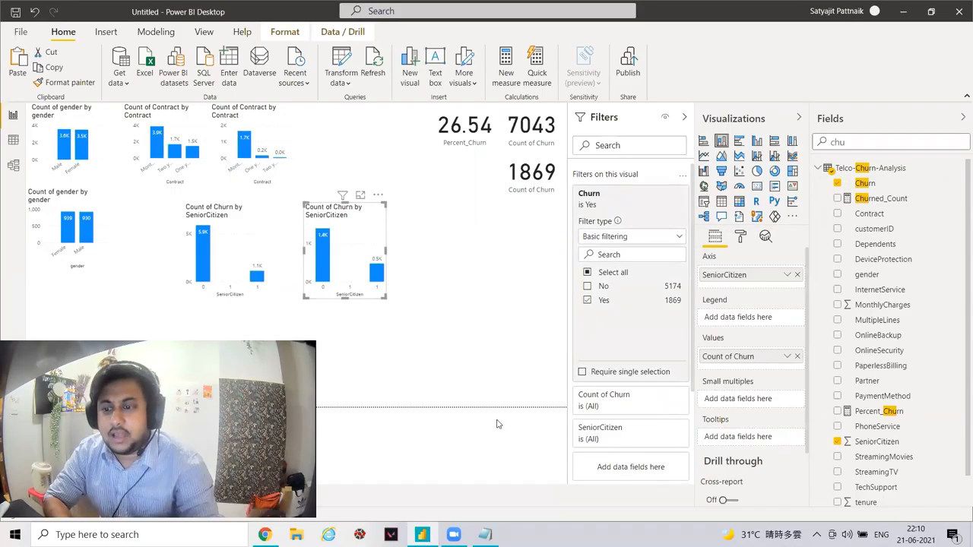
{"action": "left_click", "coordinate": [474, 441]}
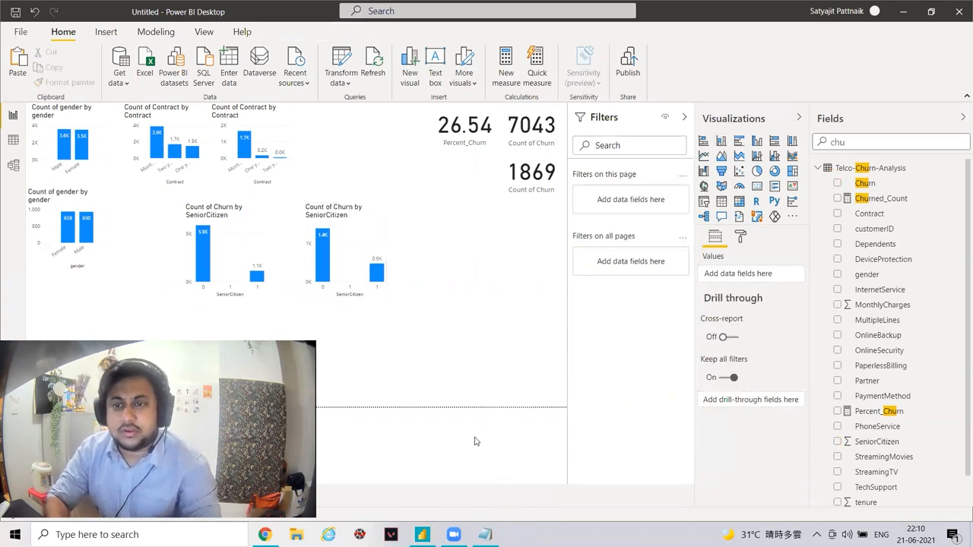
Calculate 1100 ÷ 7043 in Calculator to get the senior-citizen share of all customers.
{"action": "key", "text": "XF86Calculator"}
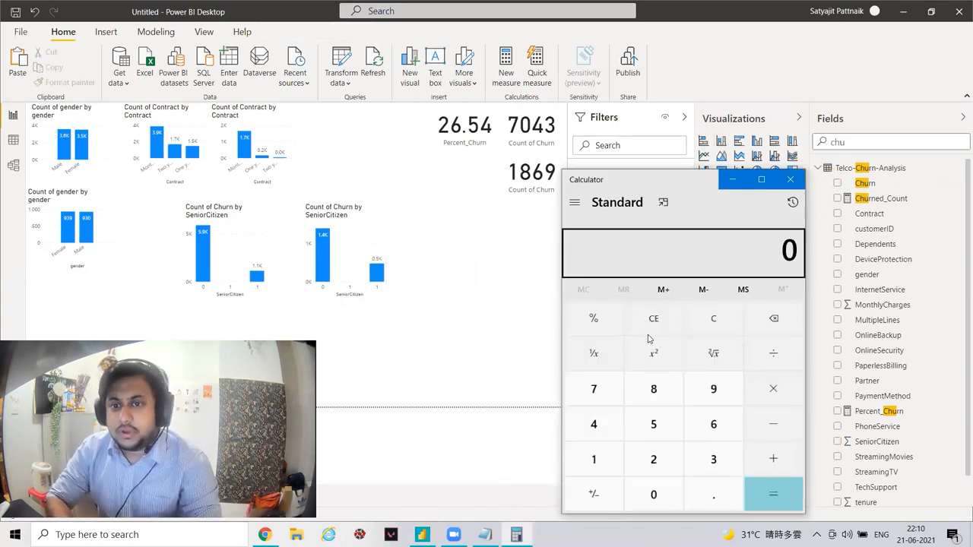
{"action": "type", "text": "1100 ÷ "}
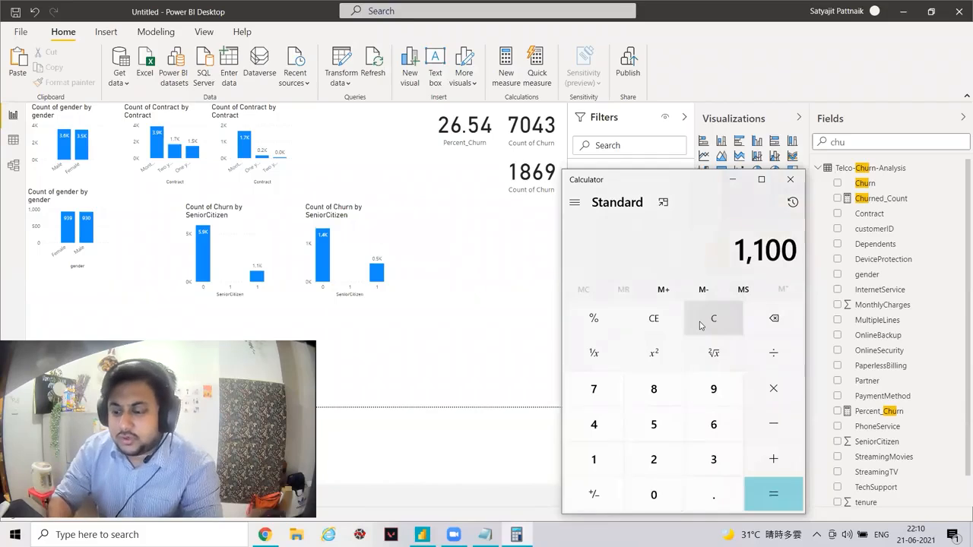
{"action": "type", "text": "7043"}
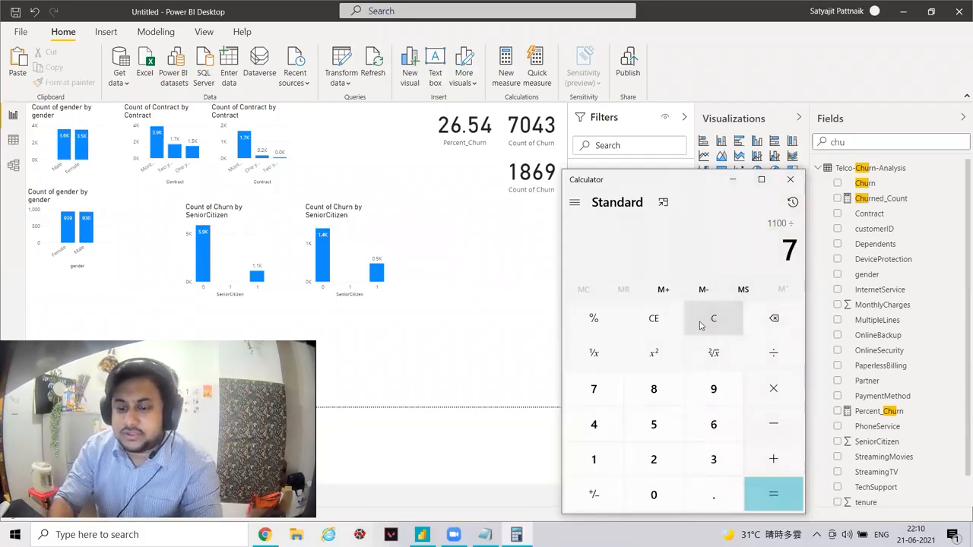
{"action": "key", "text": "Return"}
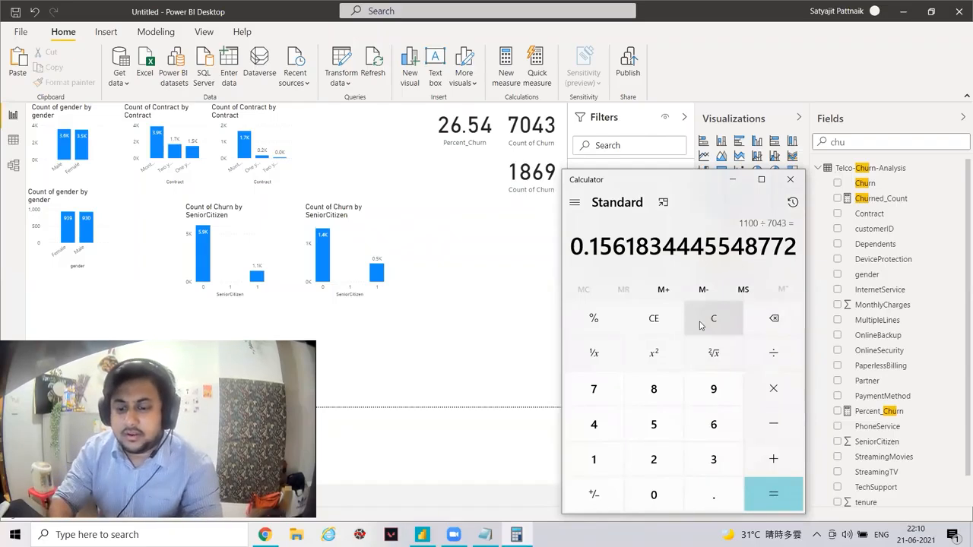
Calculate 500 ÷ 1869 for the senior-citizen share of churned customers and minimize Calculator.
{"action": "type", "text": "500/190"}
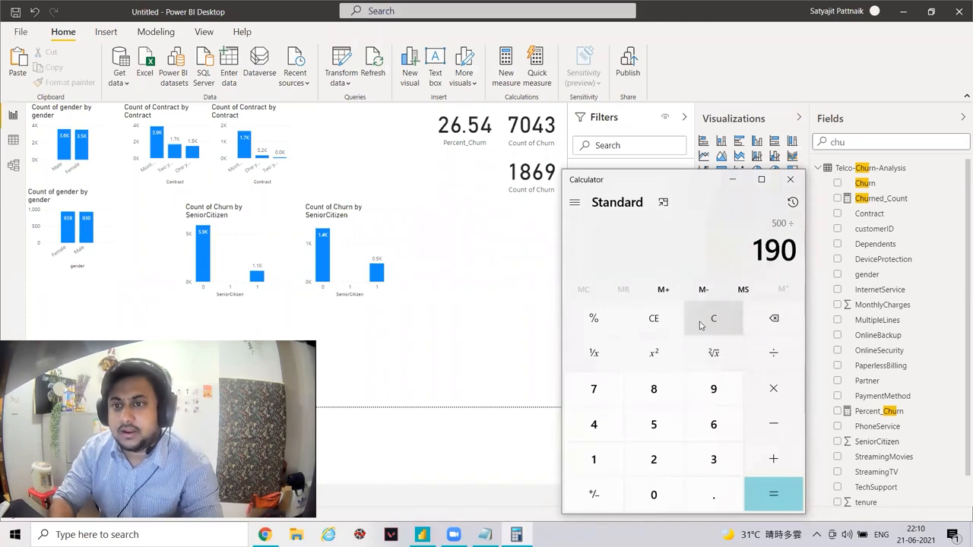
{"action": "type", "text": "0"}
{"action": "key", "text": "BackSpace"}
{"action": "key", "text": "BackSpace"}
{"action": "key", "text": "BackSpace"}
{"action": "type", "text": "86"}
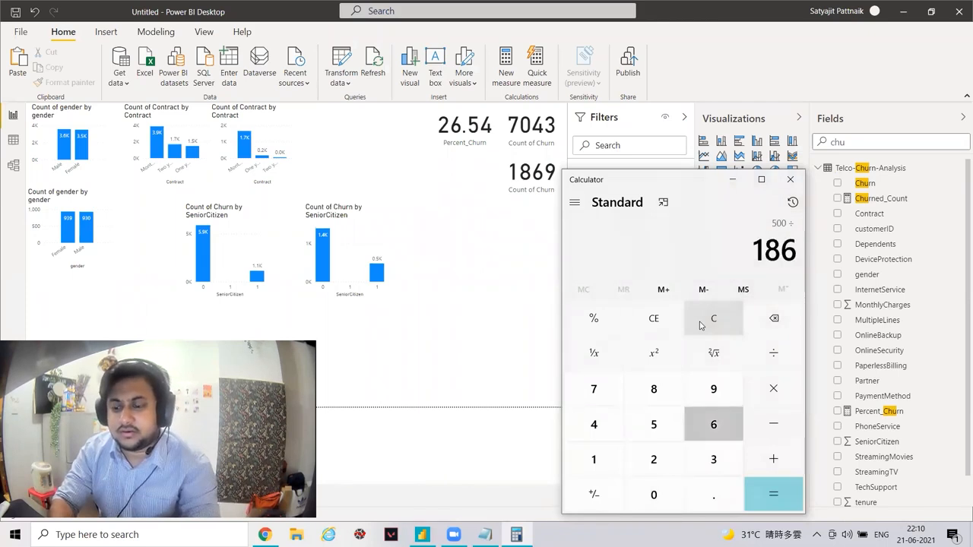
{"action": "type", "text": "9"}
{"action": "key", "text": "Return"}
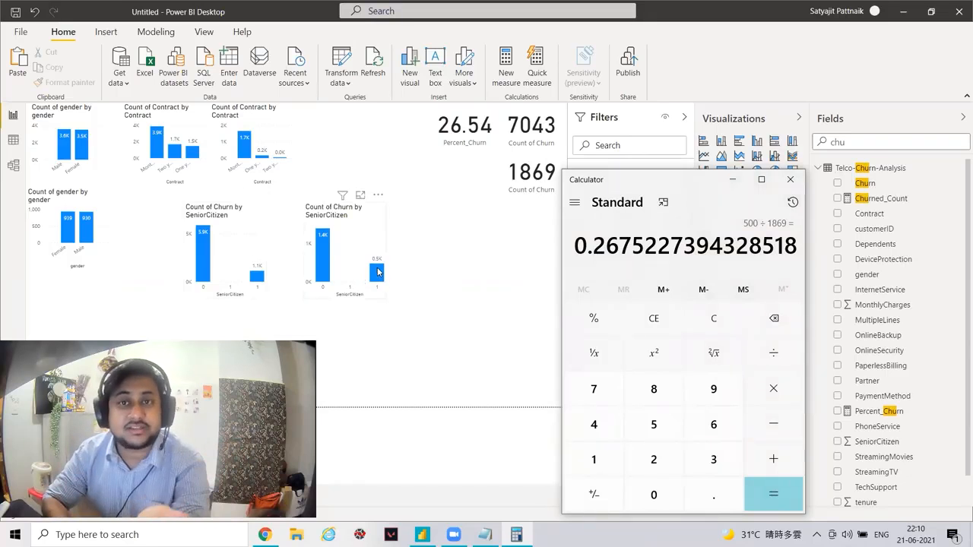
{"action": "mouse_move", "coordinate": [379, 272]}
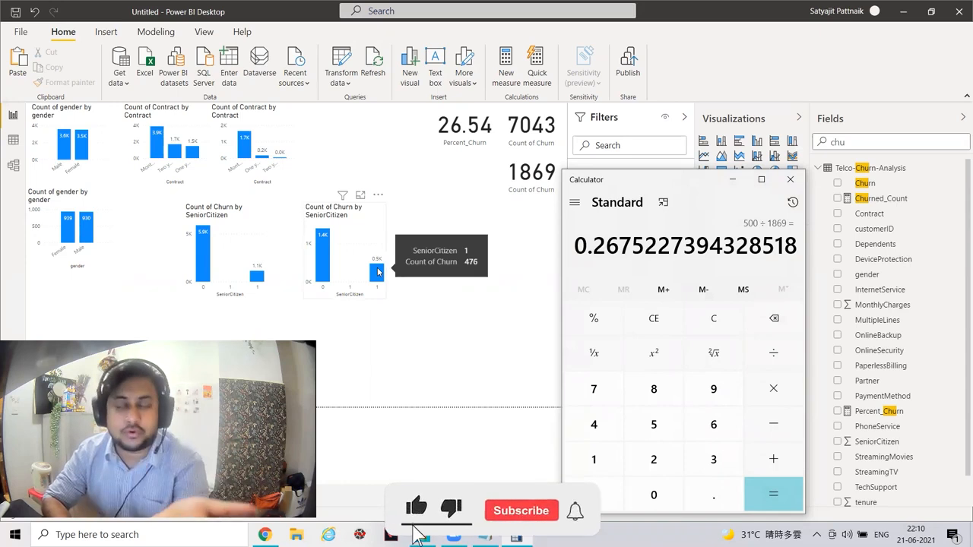
{"action": "left_click", "coordinate": [725, 182]}
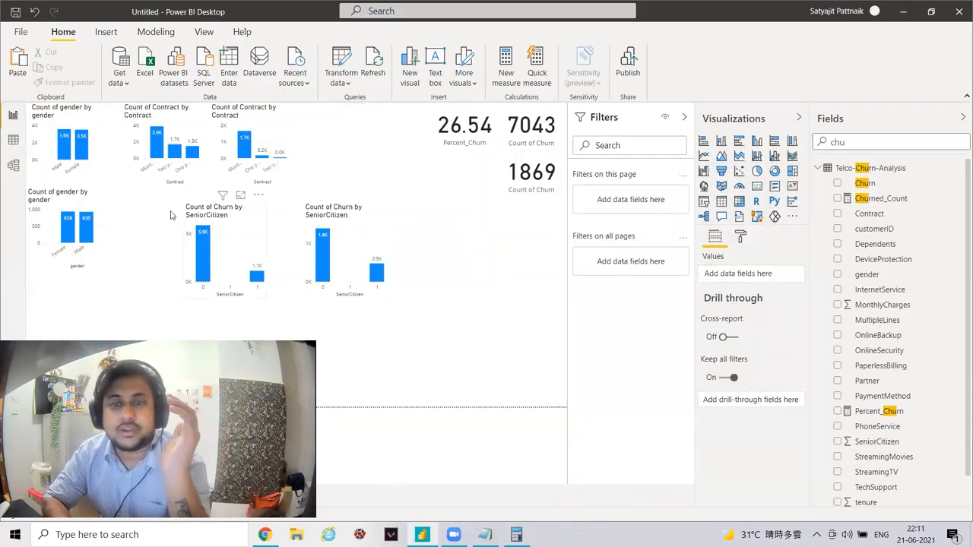
Move the two Count of Churn by SeniorCitizen charts side by side, next to the lower gender chart and beneath the Contract charts.
{"action": "left_click_drag", "start_coordinate": [187, 218], "coordinate": [168, 211]}
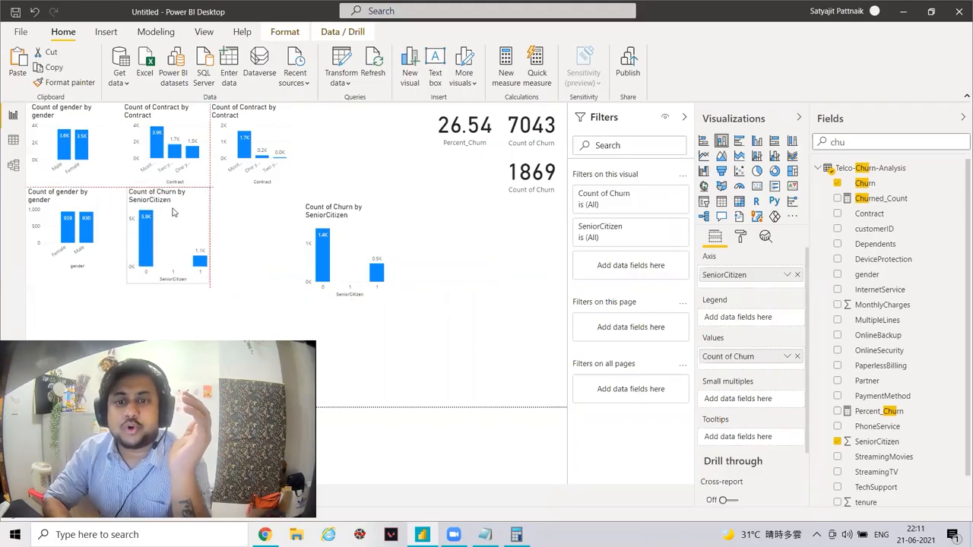
{"action": "left_click_drag", "start_coordinate": [362, 243], "coordinate": [283, 226]}
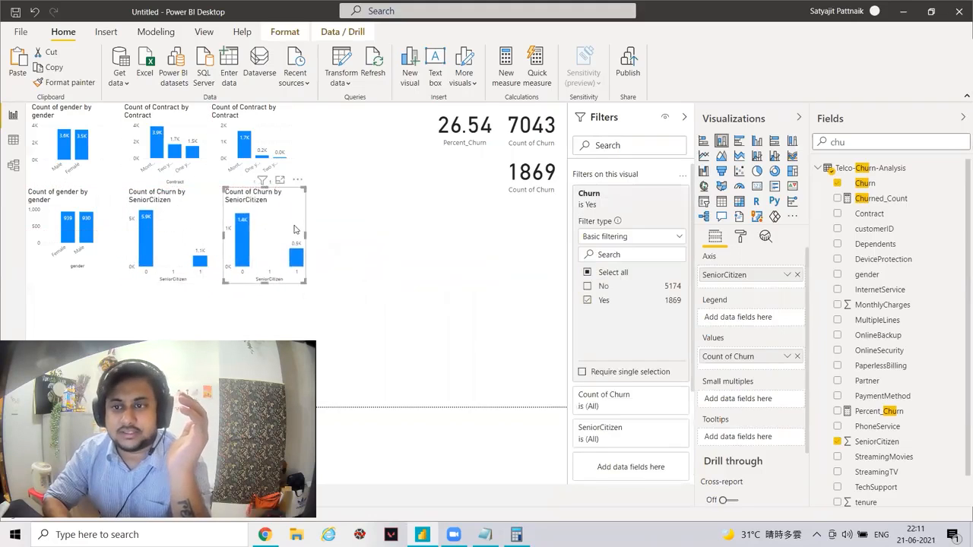
Add a new stacked column chart below the lower gender chart.
{"action": "left_click", "coordinate": [720, 141]}
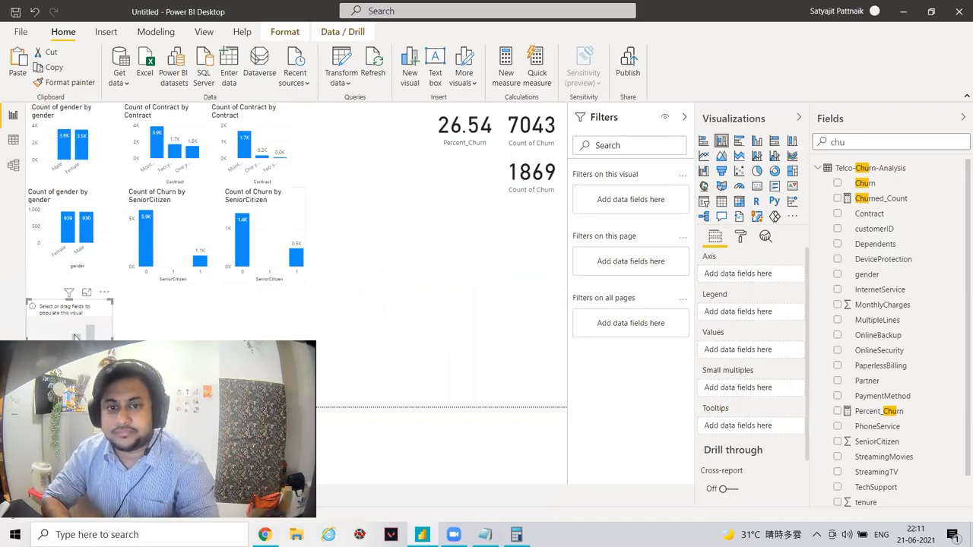
Move the empty column chart to the open canvas area below the cards and put gender on its axis.
{"action": "left_click_drag", "start_coordinate": [66, 324], "coordinate": [460, 263]}
{"action": "double_click", "coordinate": [880, 142]}
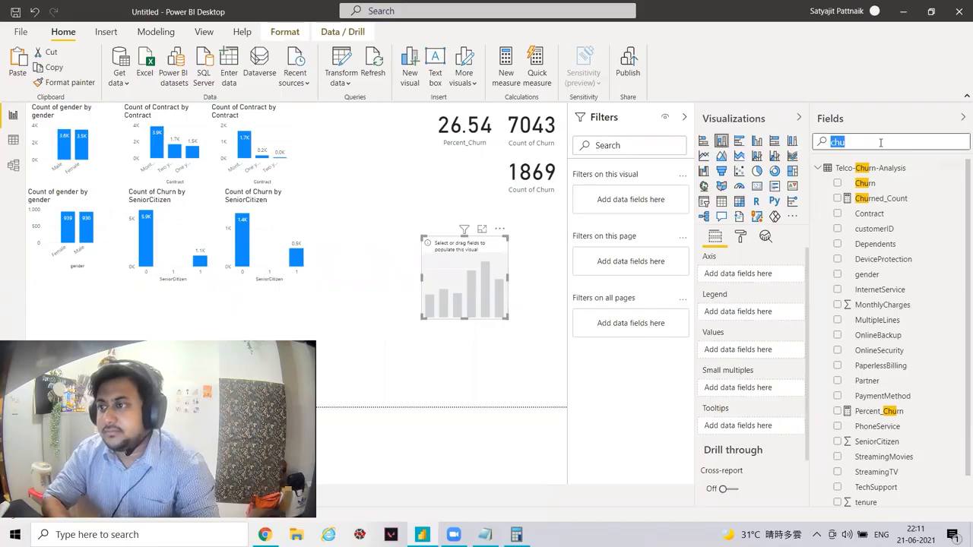
{"action": "type", "text": "gender"}
{"action": "left_click_drag", "start_coordinate": [867, 182], "coordinate": [741, 274]}
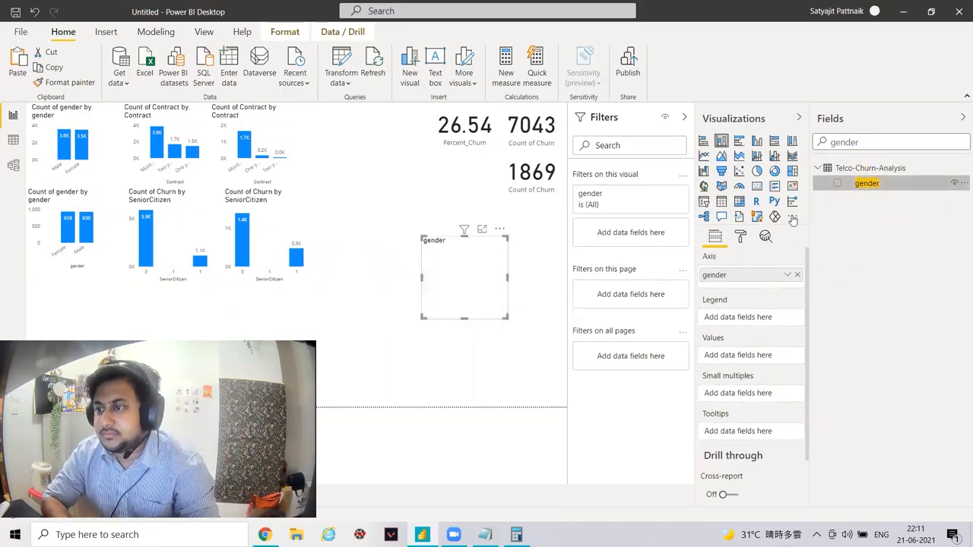
Find the Churn field and add it to the gender chart's values as a count.
{"action": "double_click", "coordinate": [870, 142]}
{"action": "type", "text": "c"}
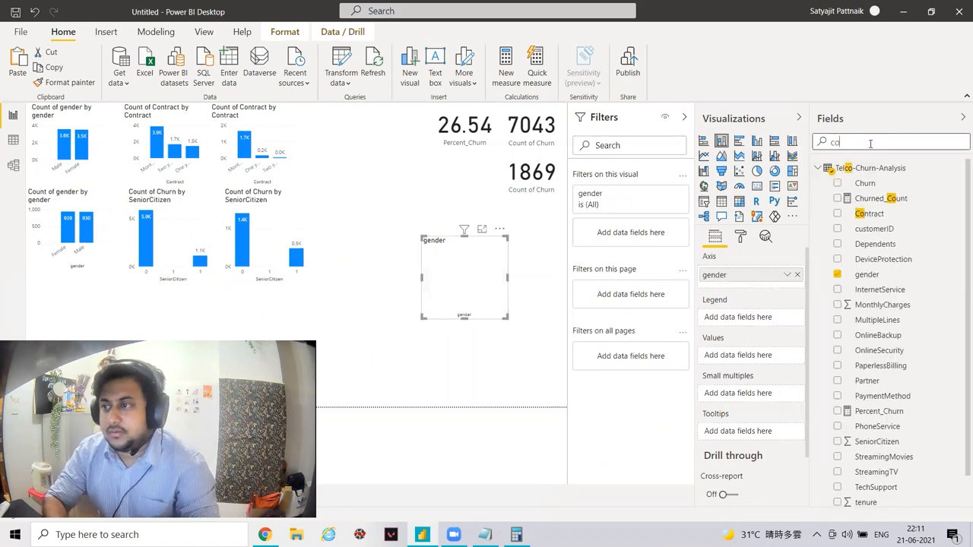
{"action": "type", "text": "hr"}
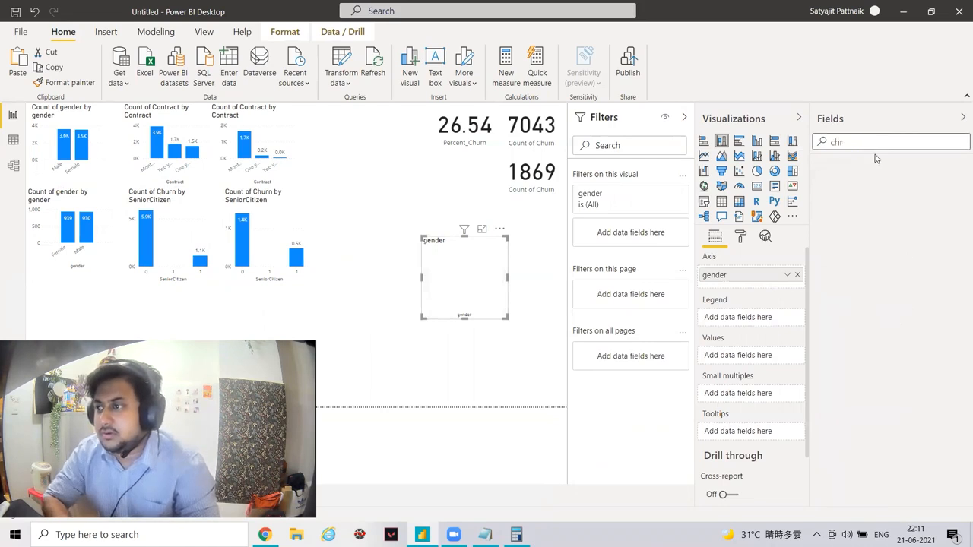
{"action": "key", "text": "BackSpace"}
{"action": "type", "text": "ur"}
{"action": "left_click_drag", "start_coordinate": [900, 181], "coordinate": [782, 359]}
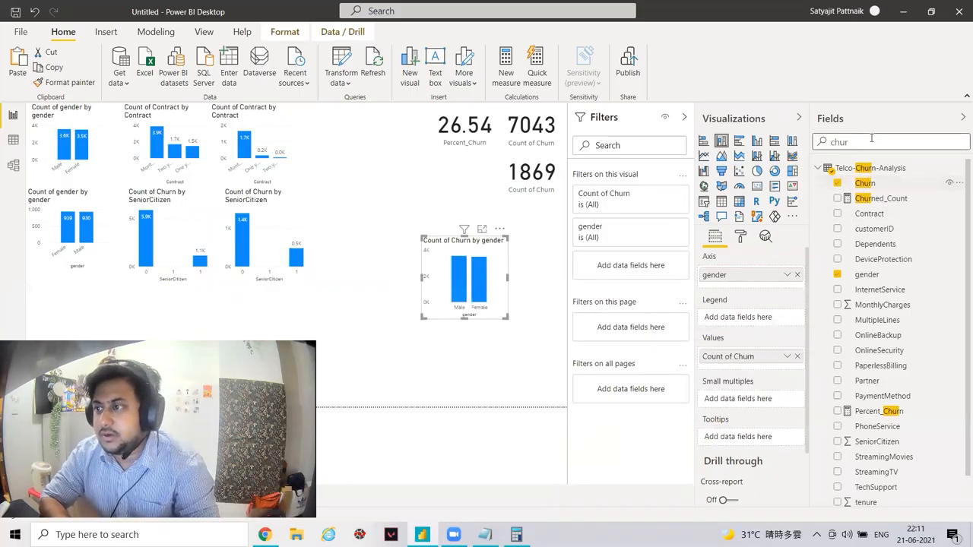
Find the Contract field and set it as the legend of the churn by gender chart.
{"action": "key", "text": "ctrl+a"}
{"action": "type", "text": "month"}
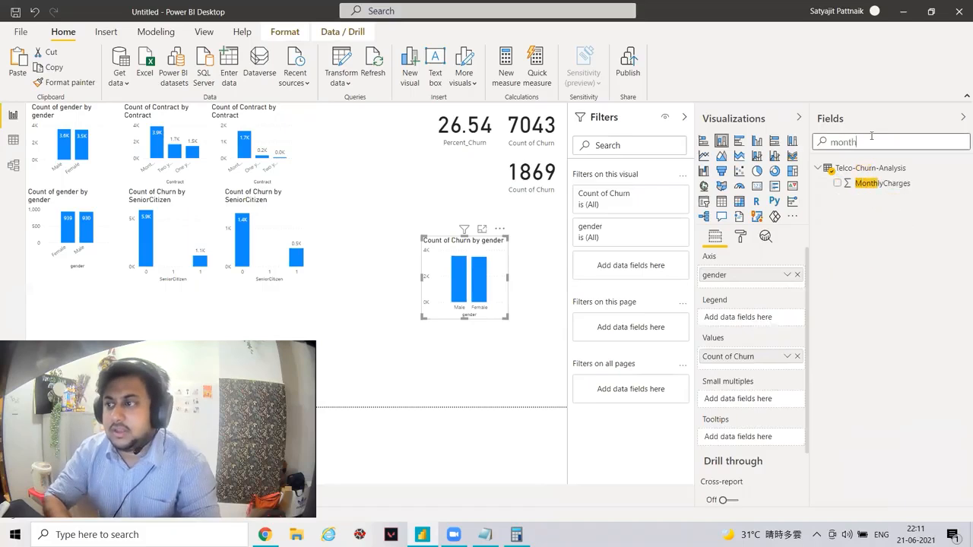
{"action": "key", "text": "ctrl+a"}
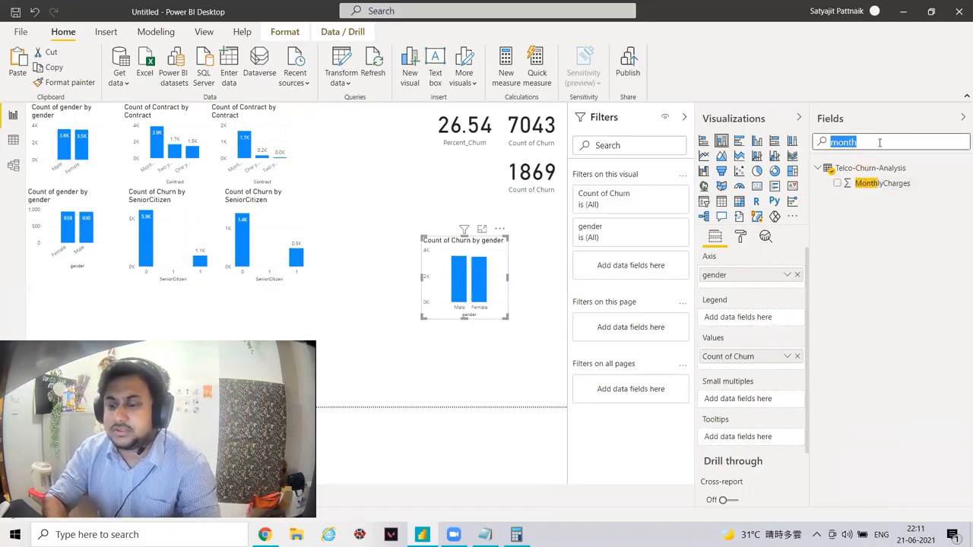
{"action": "type", "text": "cont"}
{"action": "left_click_drag", "start_coordinate": [878, 183], "coordinate": [754, 319]}
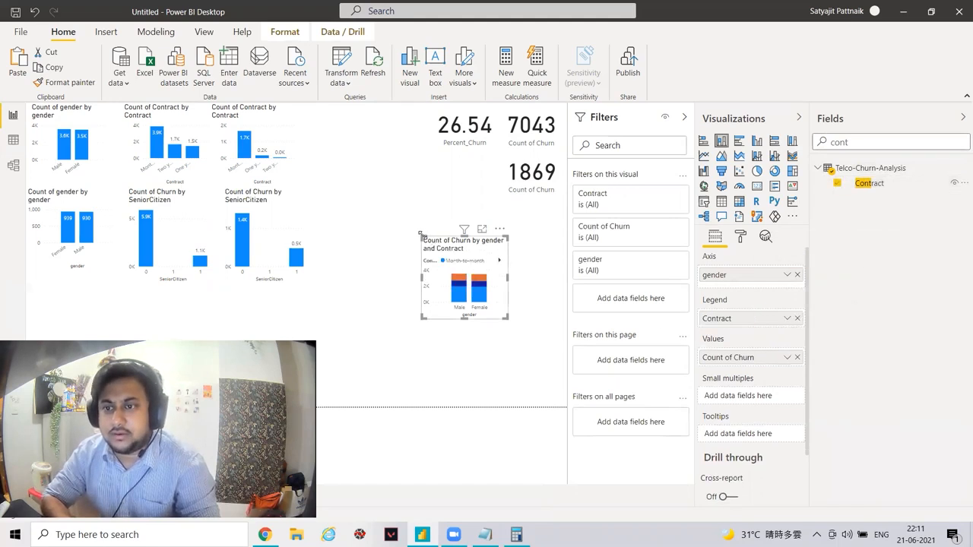
Enlarge the churn by gender and contract chart and turn on its data labels.
{"action": "left_click_drag", "start_coordinate": [419, 236], "coordinate": [337, 145]}
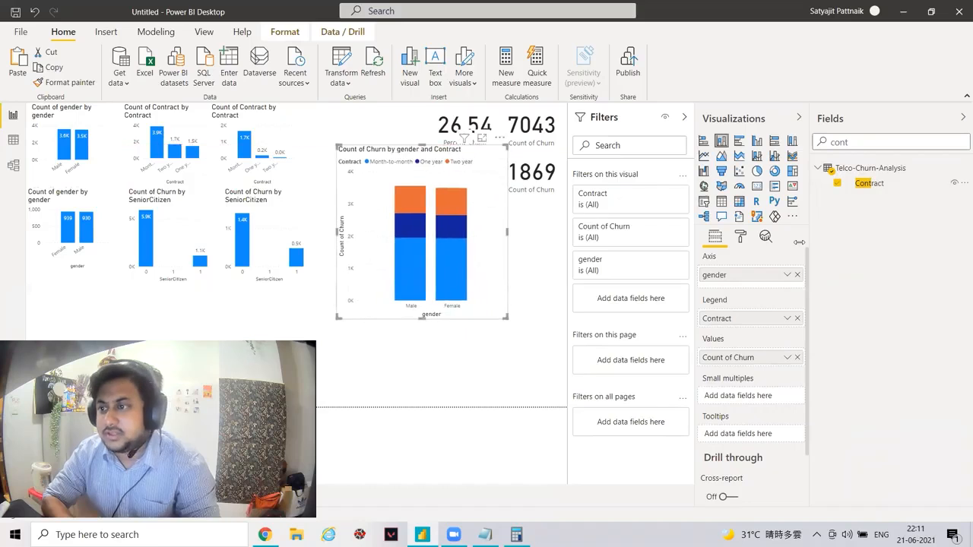
{"action": "left_click", "coordinate": [741, 238]}
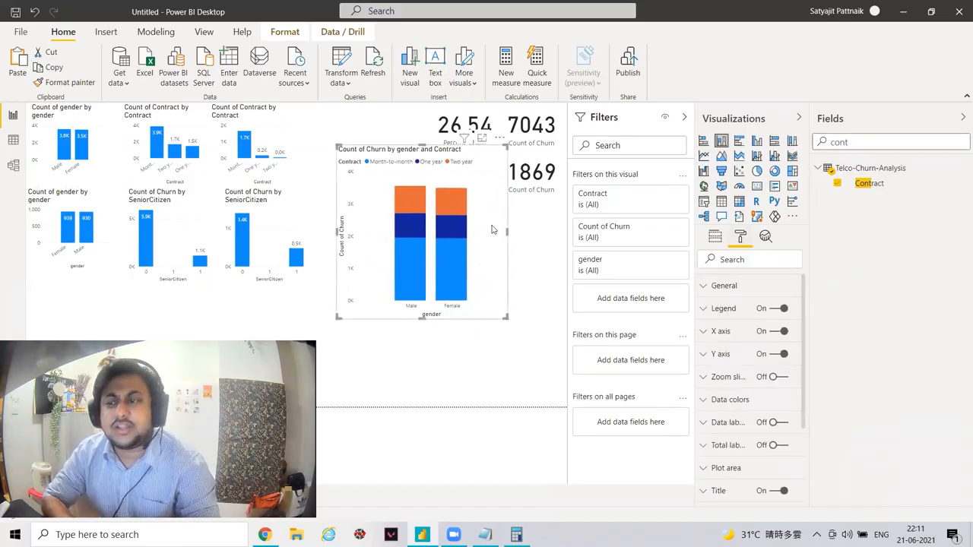
{"action": "left_click", "coordinate": [783, 377]}
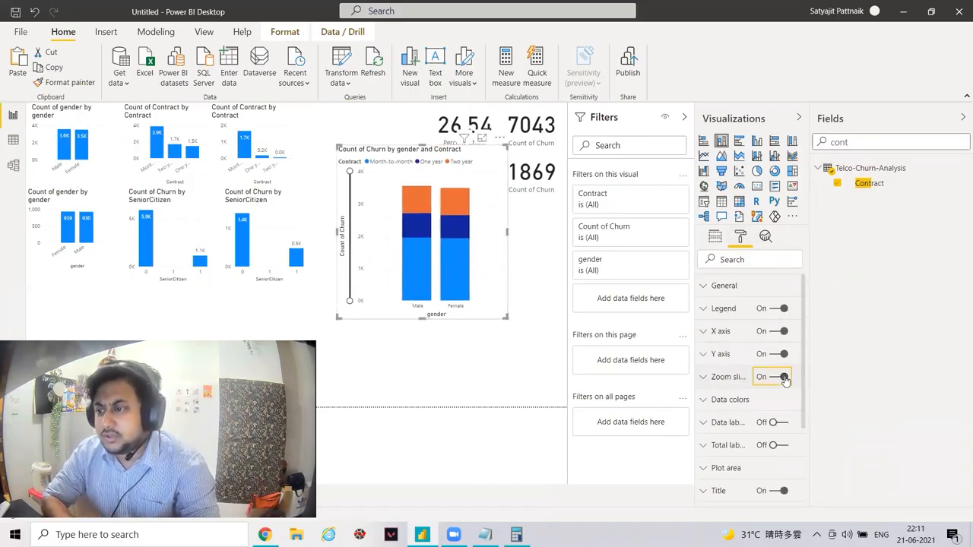
{"action": "left_click", "coordinate": [783, 376]}
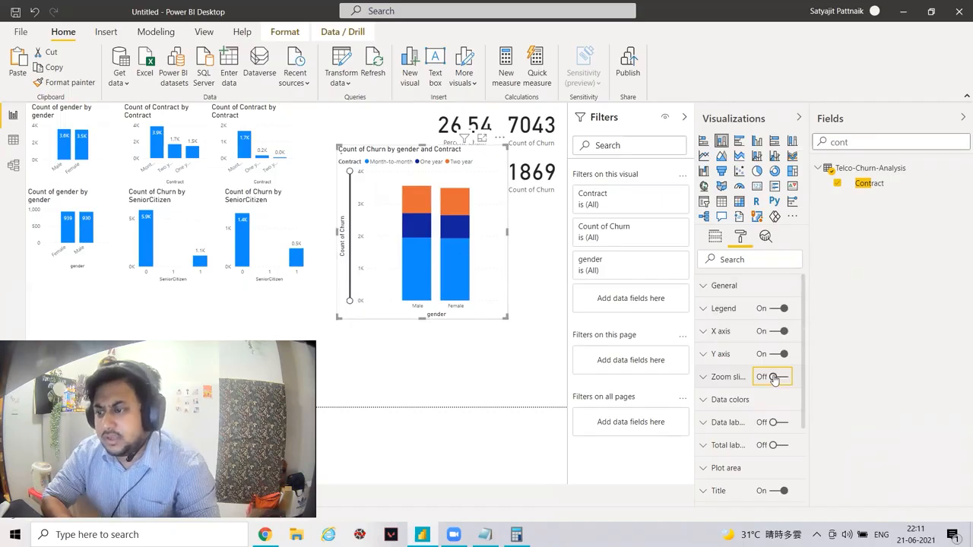
{"action": "left_click", "coordinate": [781, 424]}
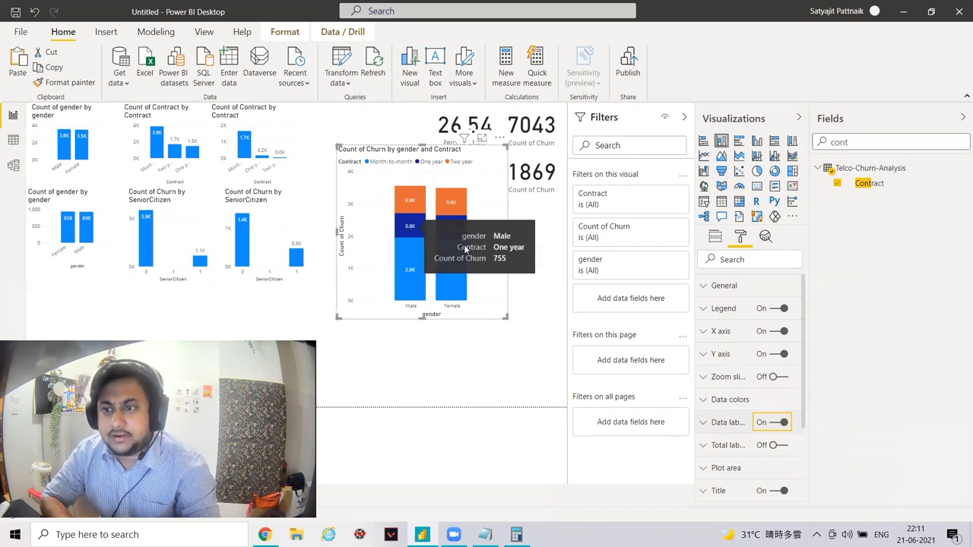
Shrink the stacked chart slightly, reposition it on the canvas, and place a duplicate beside it.
{"action": "left_click_drag", "start_coordinate": [507, 315], "coordinate": [479, 307]}
{"action": "left_click_drag", "start_coordinate": [464, 250], "coordinate": [377, 280]}
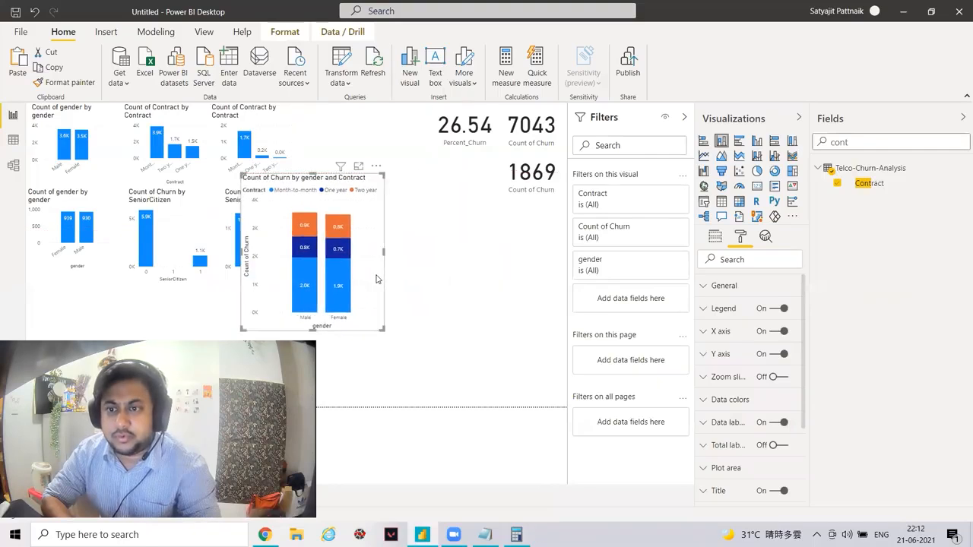
{"action": "key", "text": "ctrl+c"}
{"action": "key", "text": "ctrl+v"}
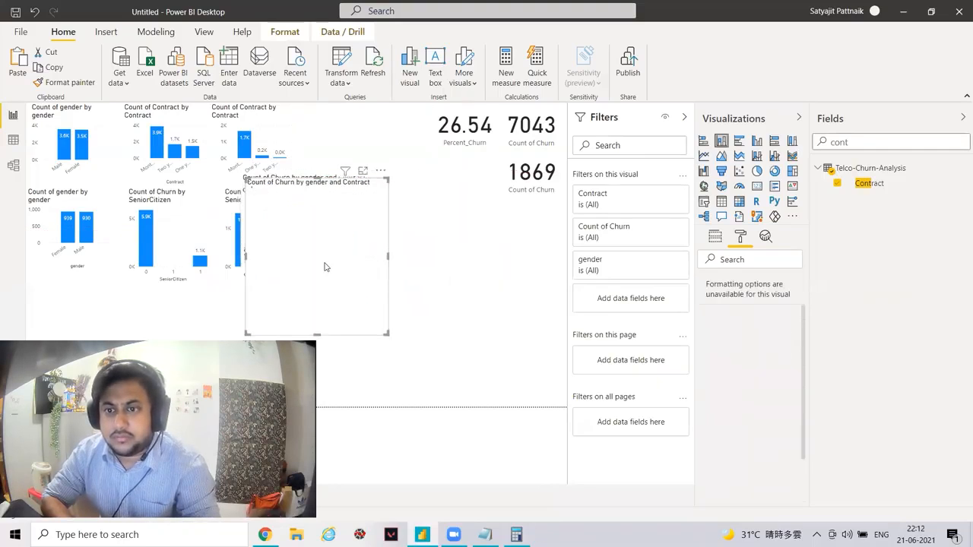
{"action": "left_click_drag", "start_coordinate": [326, 265], "coordinate": [476, 262]}
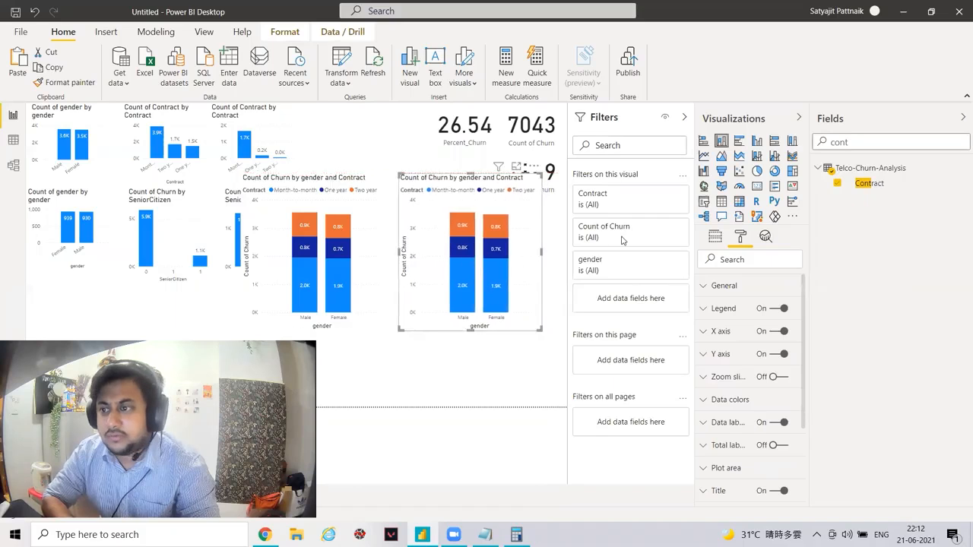
Filter the duplicated stacked chart by the Churn field so that only Yes is included.
{"action": "double_click", "coordinate": [872, 141]}
{"action": "type", "text": "churn"}
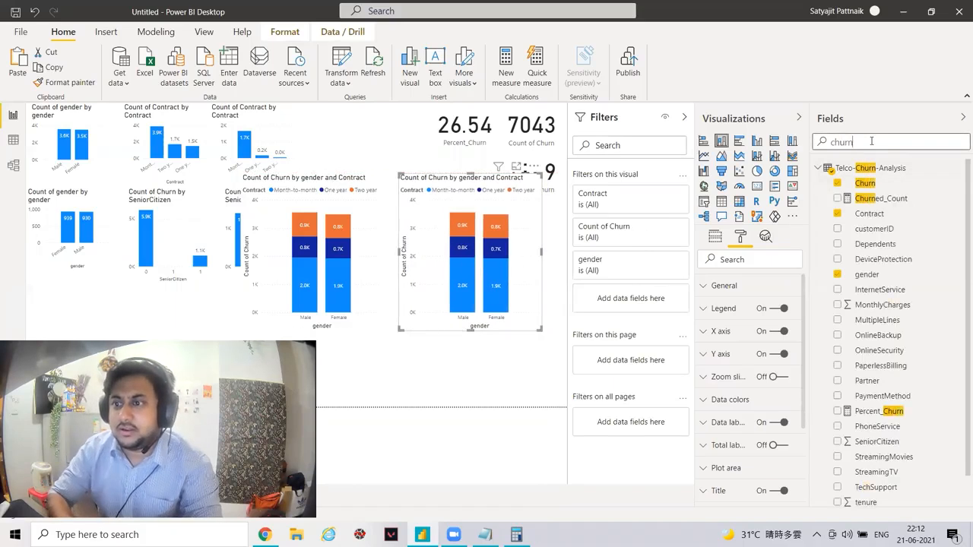
{"action": "left_click_drag", "start_coordinate": [872, 185], "coordinate": [608, 297]}
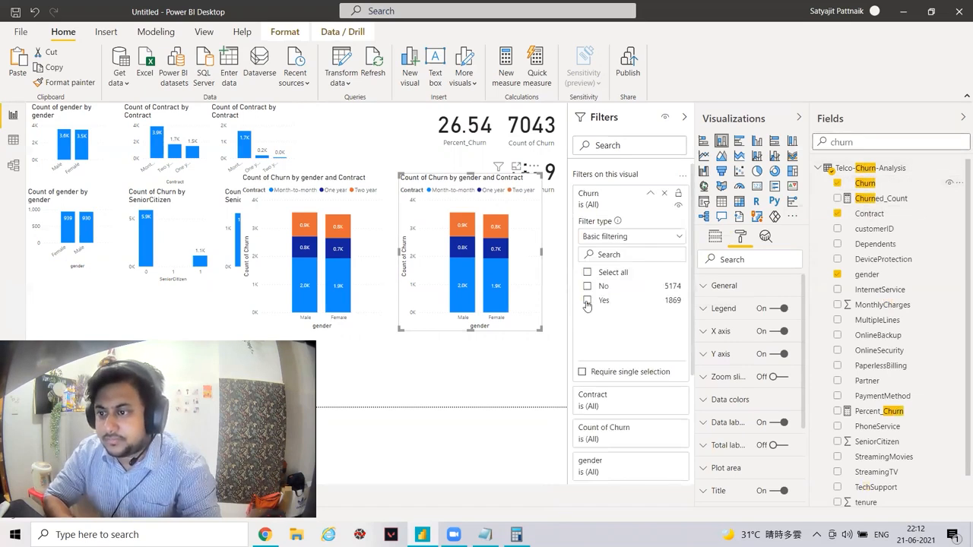
{"action": "left_click", "coordinate": [588, 300]}
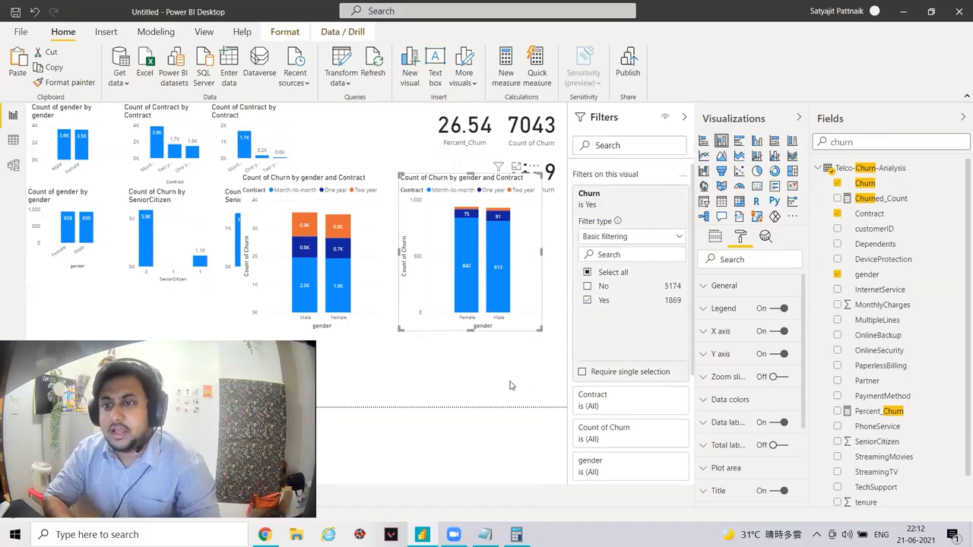
{"action": "left_click", "coordinate": [431, 347]}
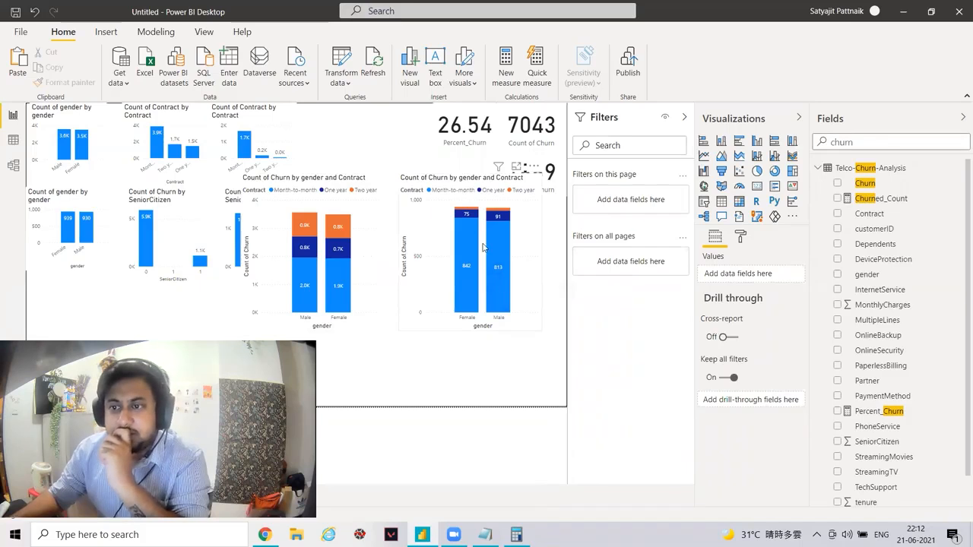
{"action": "mouse_move", "coordinate": [469, 213]}
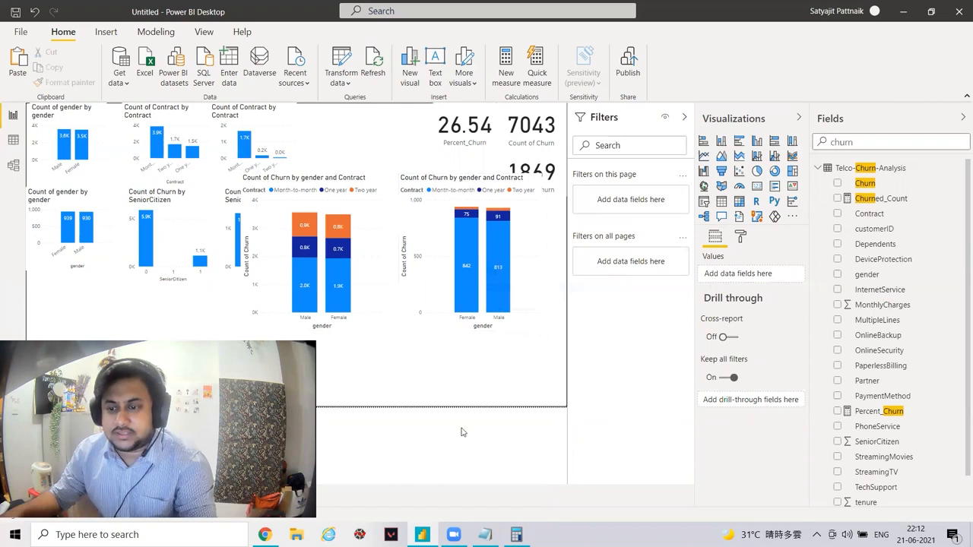
Open a blank Notepad window and place it so both stacked charts stay visible.
{"action": "key", "text": "super+r"}
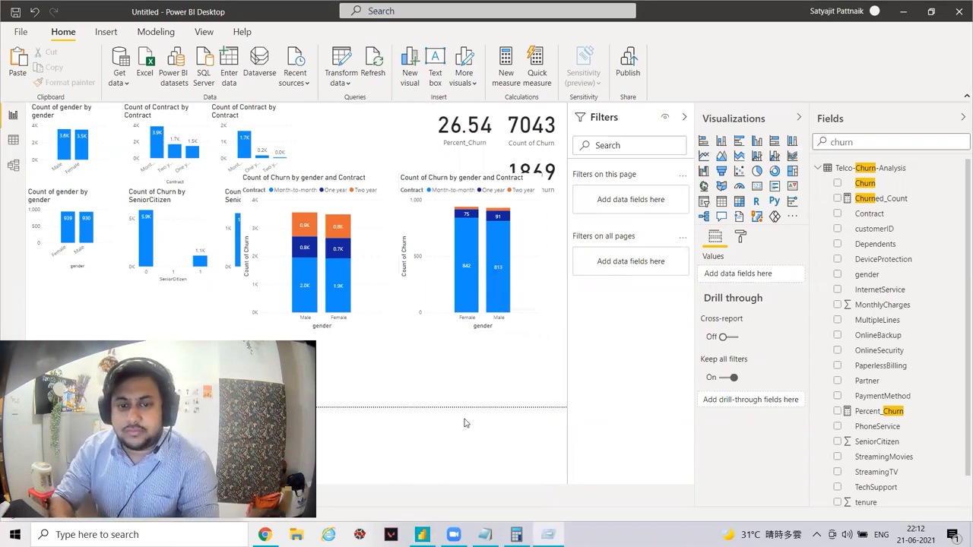
{"action": "key", "text": "Return"}
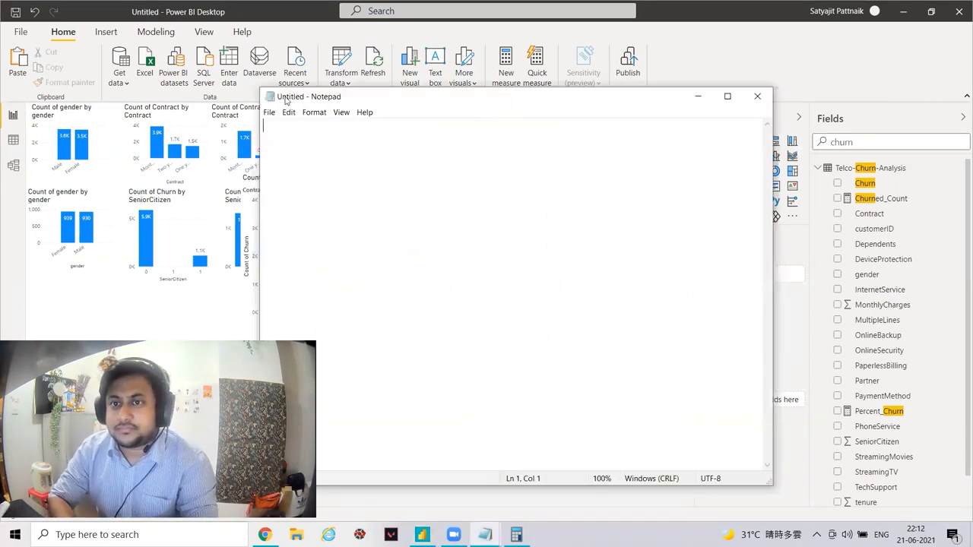
{"action": "left_click_drag", "start_coordinate": [331, 97], "coordinate": [710, 144]}
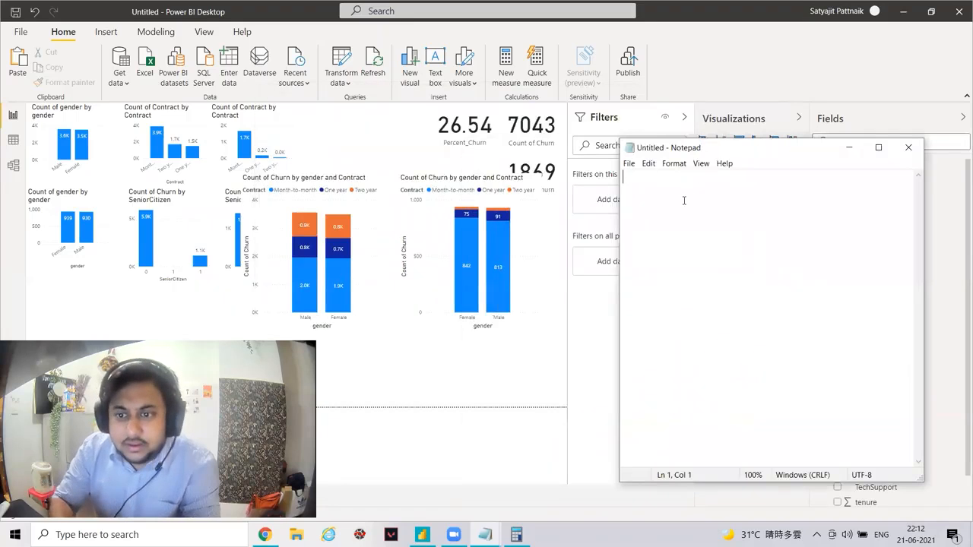
{"action": "type", "text": "Male:"}
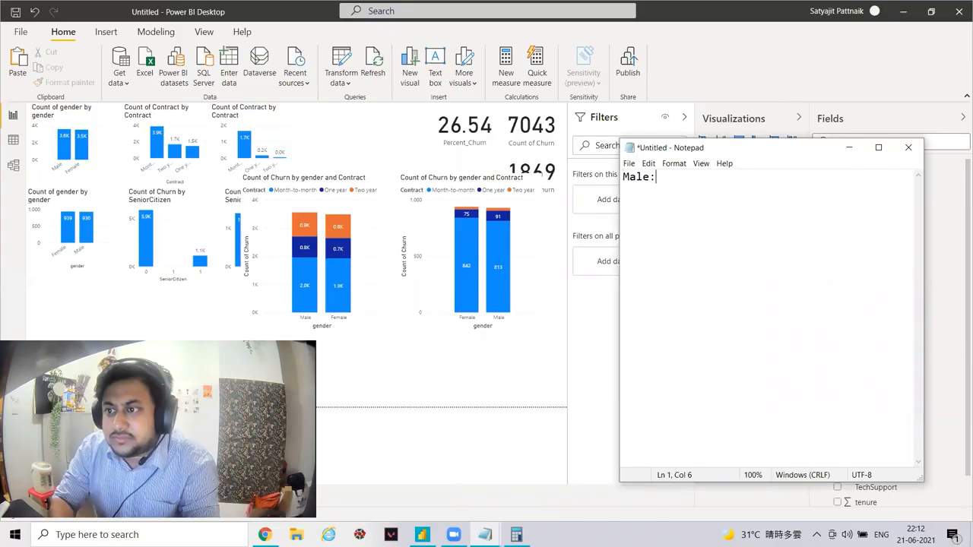
{"action": "type", "text": " F"}
{"action": "key", "text": "ctrl+a"}
Write an "Original Data" heading in the note with "Male:" and "Female:" lines below it.
{"action": "type", "text": "Origin"}
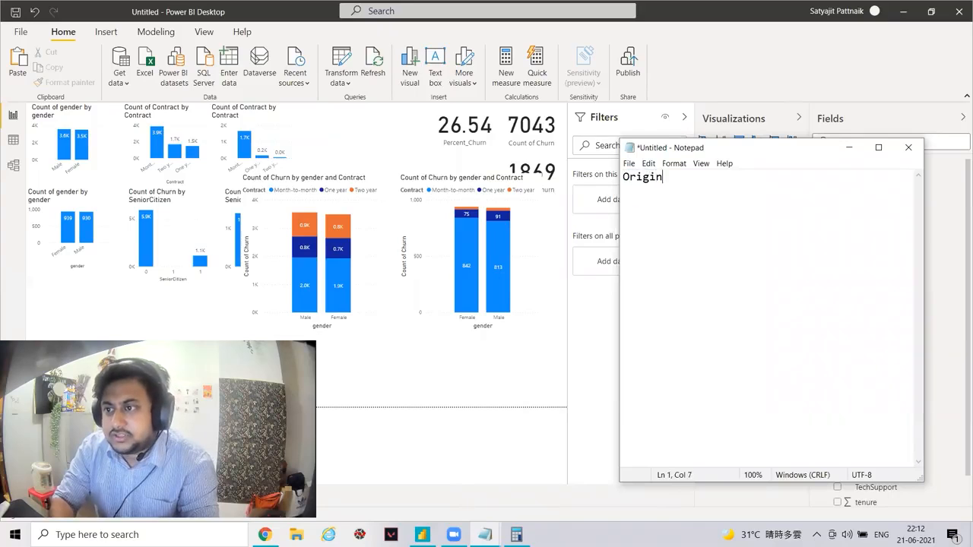
{"action": "type", "text": "al Data"}
{"action": "key", "text": "Return"}
{"action": "key", "text": "Return"}
{"action": "type", "text": "Male:"}
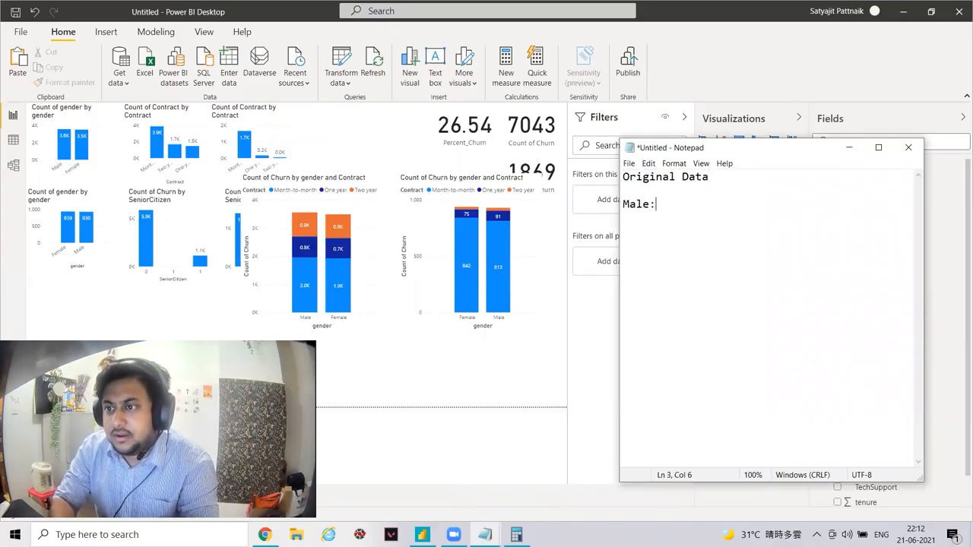
{"action": "type", "text": " Female:   "}
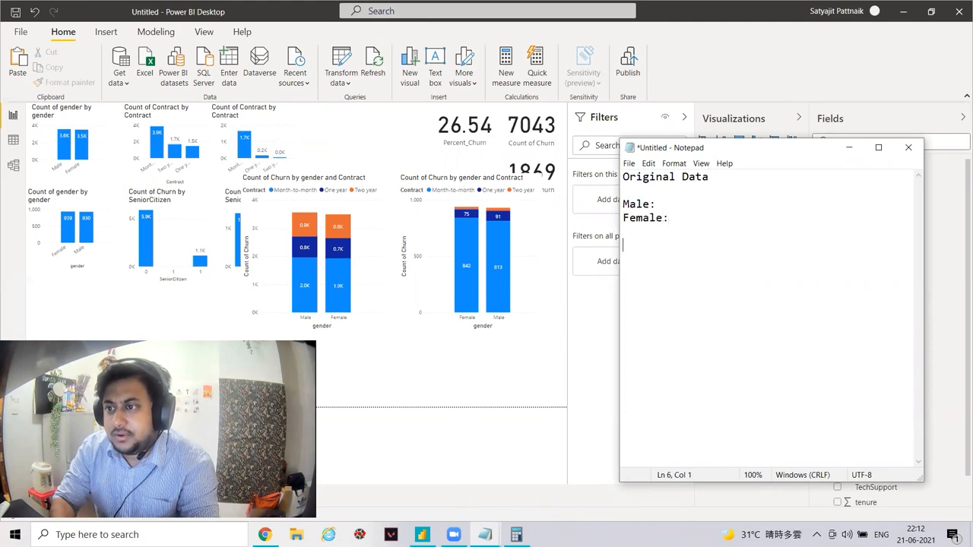
Add a "Churned Data" heading below the original section with its own "Male:" and "Female:" lines.
{"action": "type", "text": "Churned Data"}
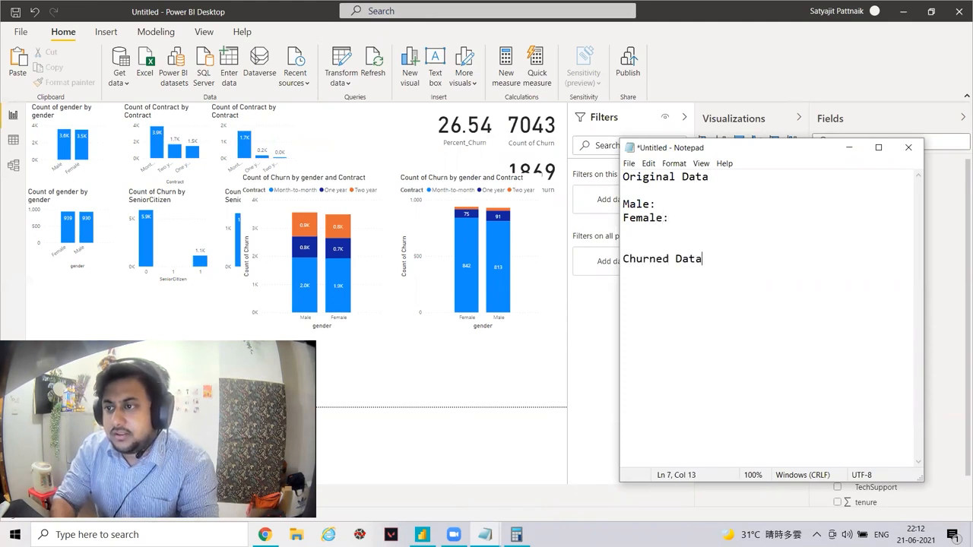
{"action": "key", "text": "Return"}
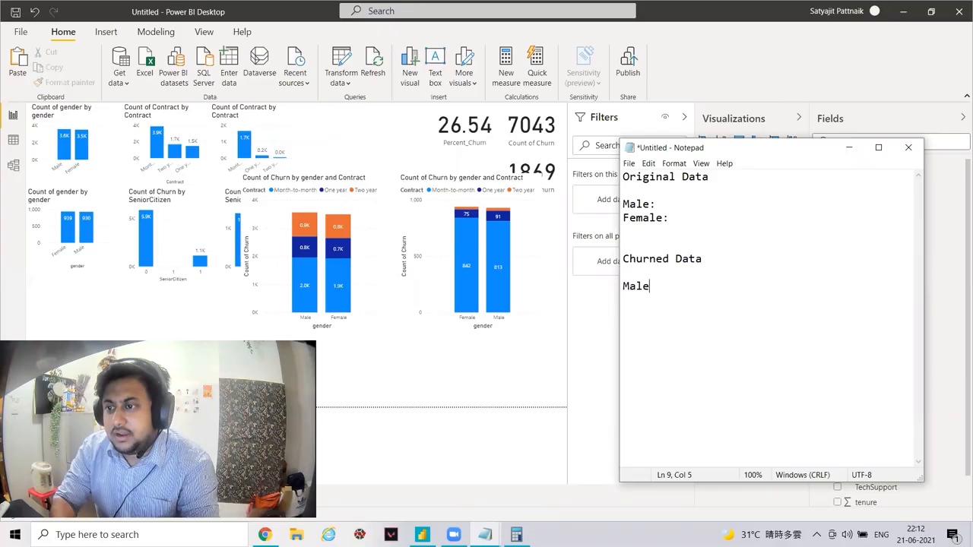
{"action": "type", "text": "Male:"}
{"action": "key", "text": "Return"}
{"action": "type", "text": "Femal"}
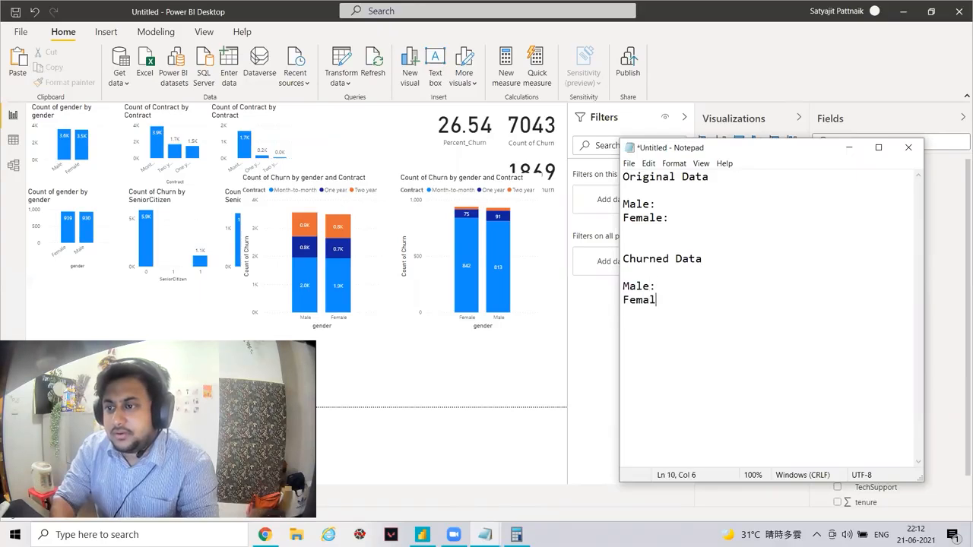
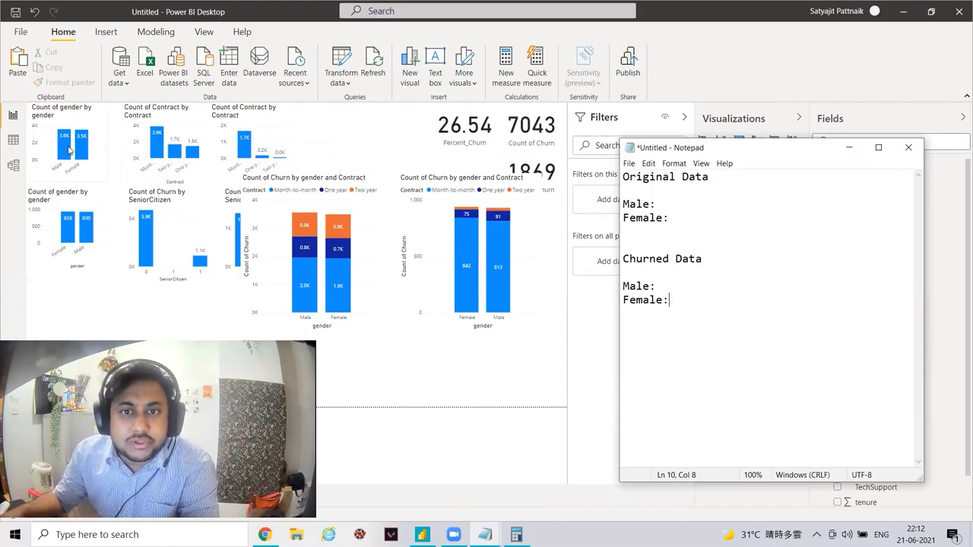
Enter 3600 for Male and 3500 for Female under Original Data.
{"action": "double_click", "coordinate": [677, 203]}
{"action": "left_click", "coordinate": [676, 204]}
{"action": "type", "text": "36"}
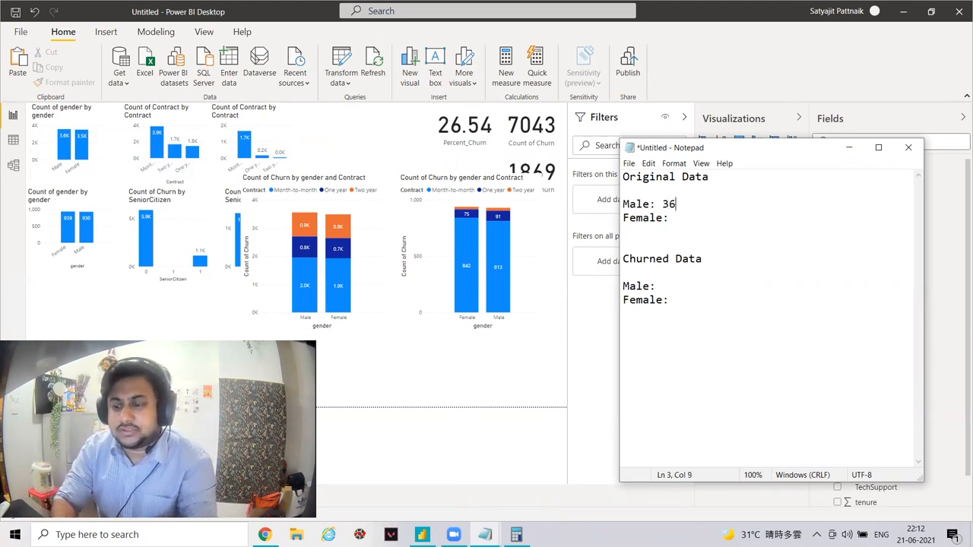
{"action": "type", "text": "00"}
{"action": "left_click", "coordinate": [677, 217]}
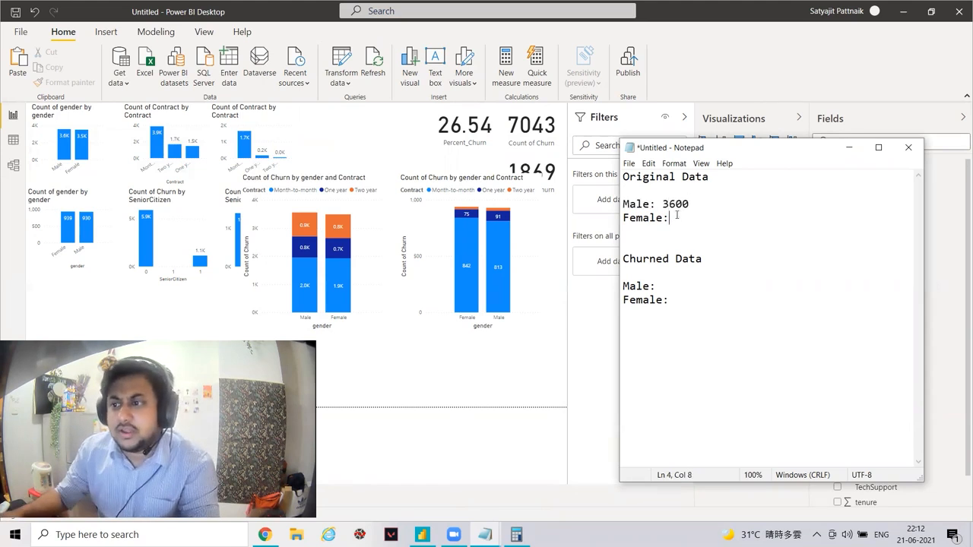
{"action": "type", "text": "3500"}
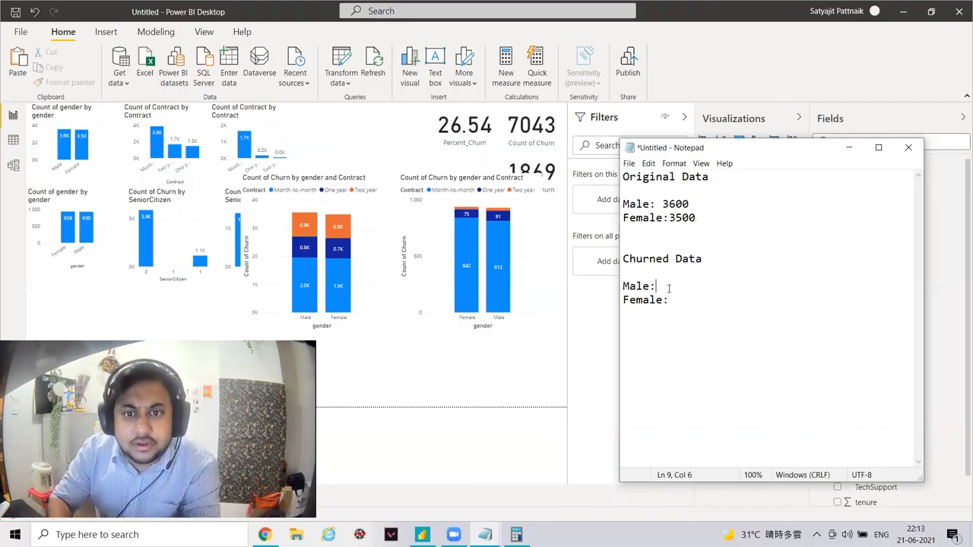
Enter 939 for Male and 930 for Female under Churned Data.
{"action": "type", "text": "93"}
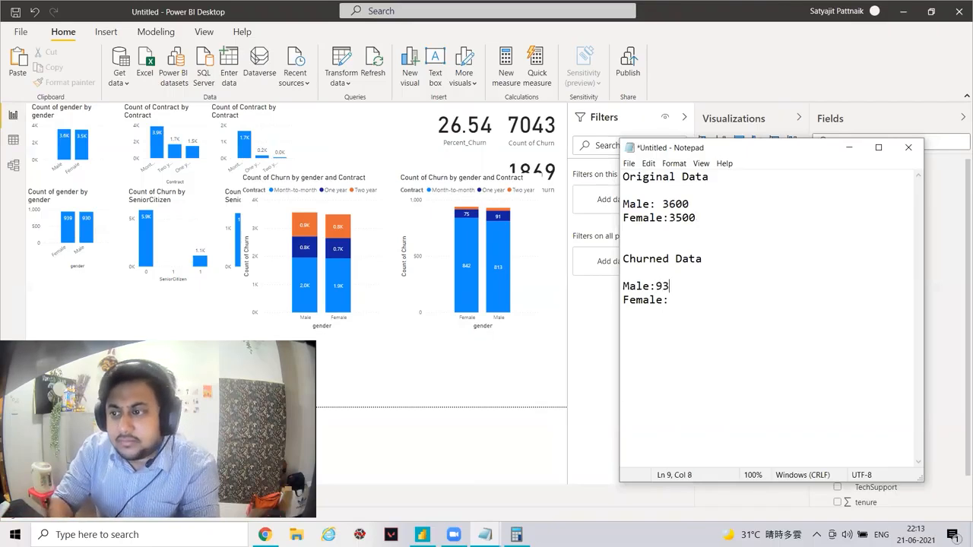
{"action": "type", "text": "9"}
{"action": "left_click", "coordinate": [703, 304]}
{"action": "type", "text": "930"}
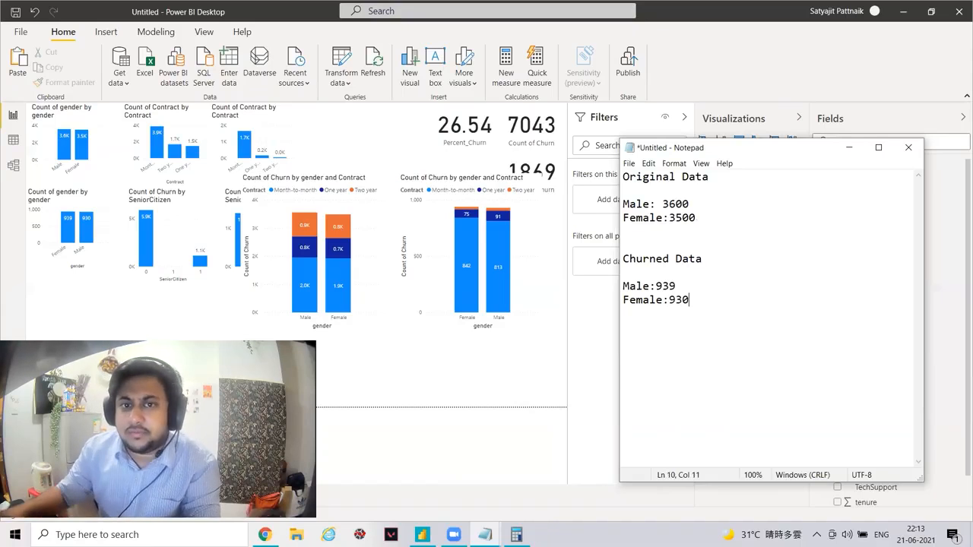
In Power BI, set the data label display units to None for the unfiltered count of gender chart.
{"action": "left_click", "coordinate": [74, 124]}
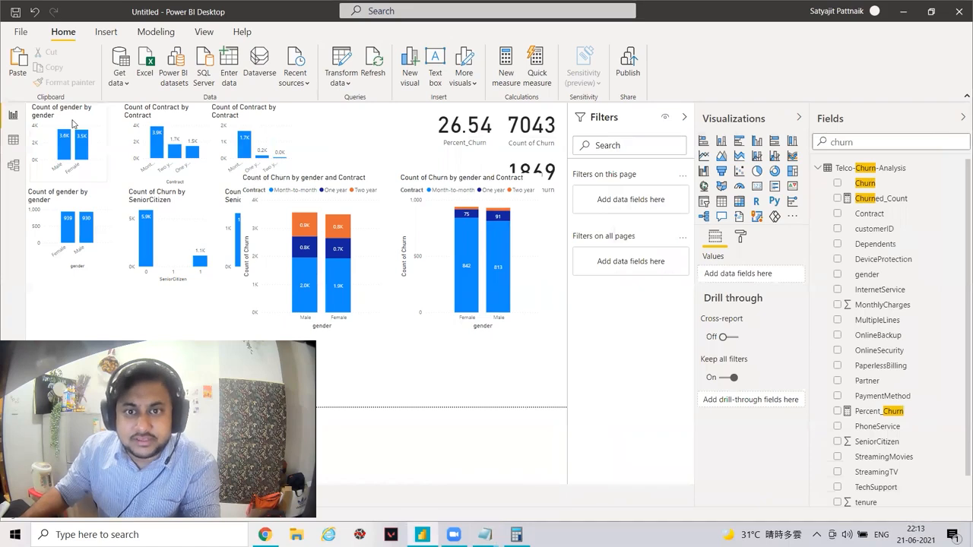
{"action": "left_click", "coordinate": [74, 124]}
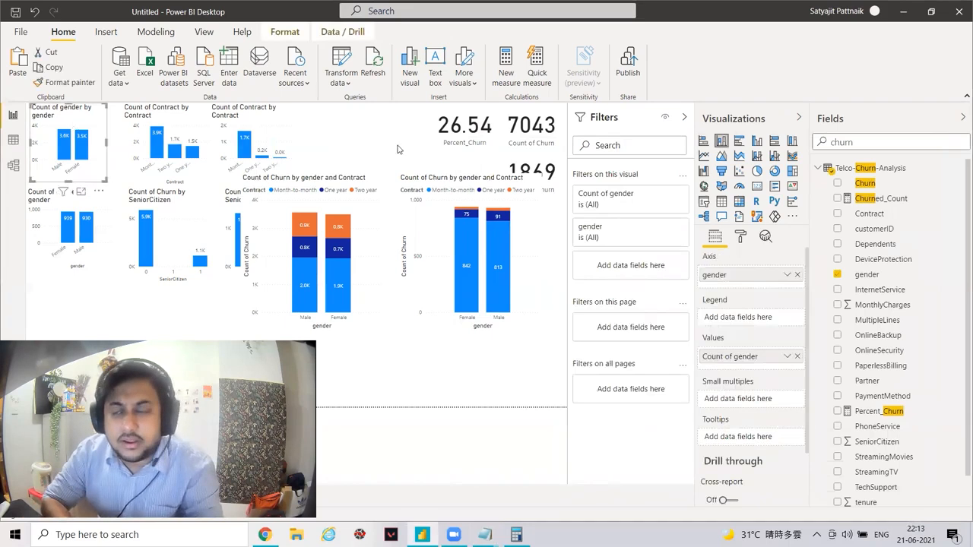
{"action": "left_click", "coordinate": [740, 236]}
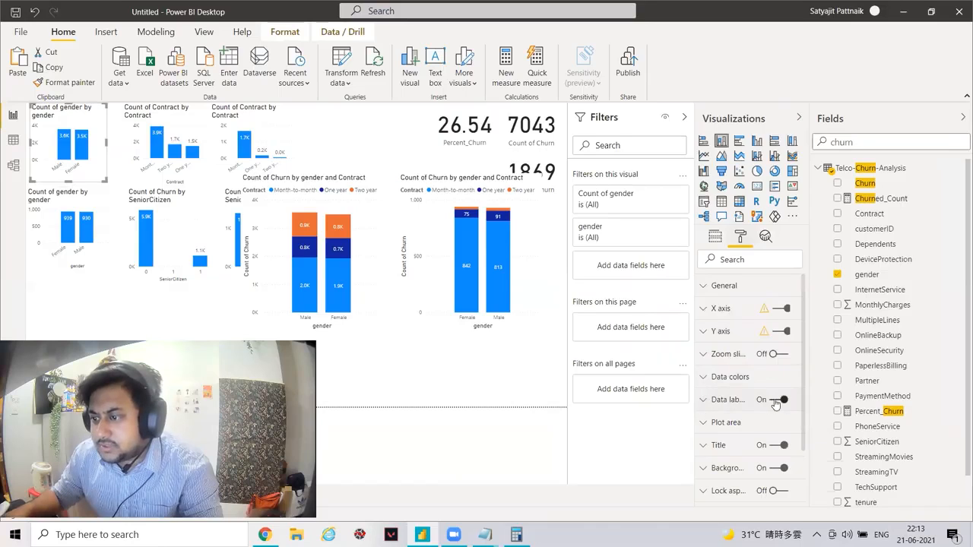
{"action": "scroll", "coordinate": [710, 380], "scroll_direction": "down", "scroll_amount": 1}
{"action": "left_click", "coordinate": [722, 336]}
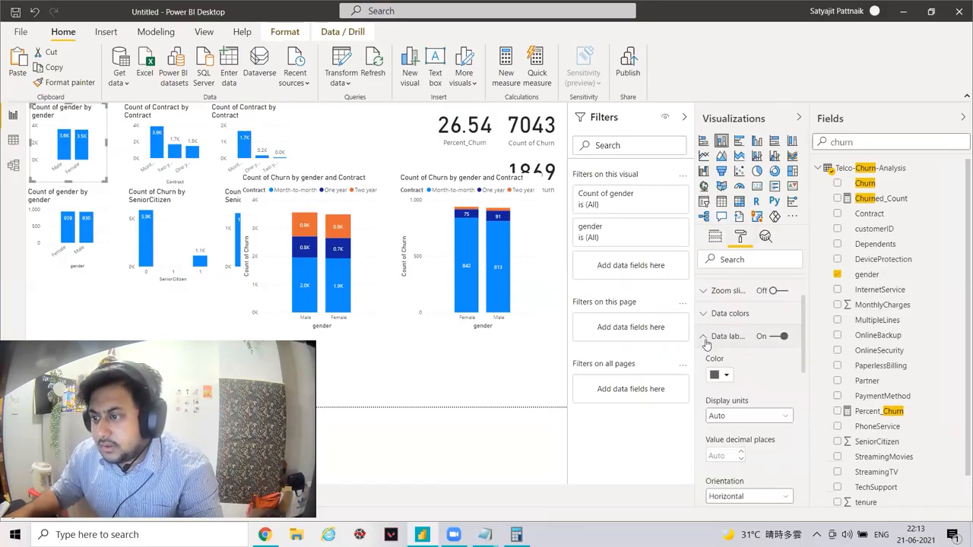
{"action": "left_click", "coordinate": [736, 416]}
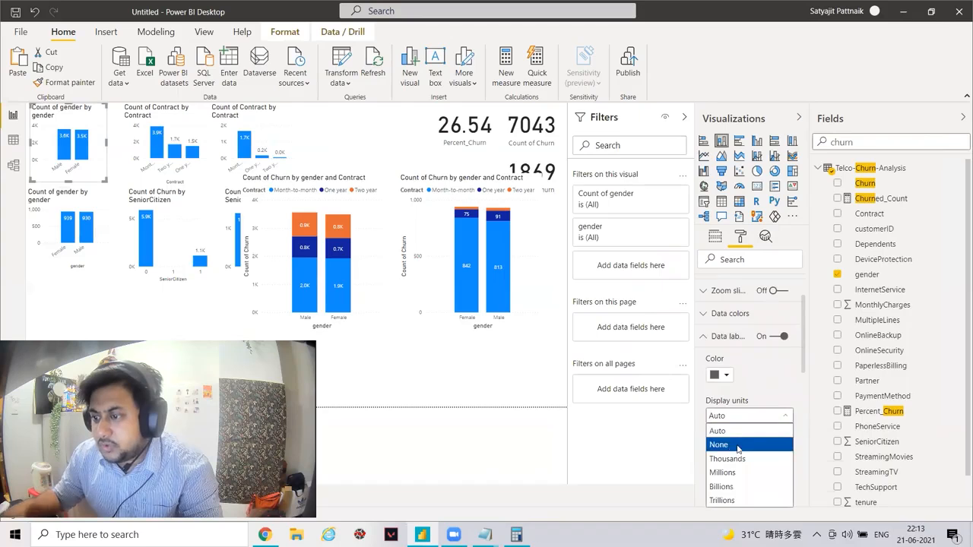
{"action": "left_click", "coordinate": [732, 446]}
In the Notepad note, replace the Original Data counts with 3555 for Male and 3488 for Female.
{"action": "key", "text": "alt+Tab"}
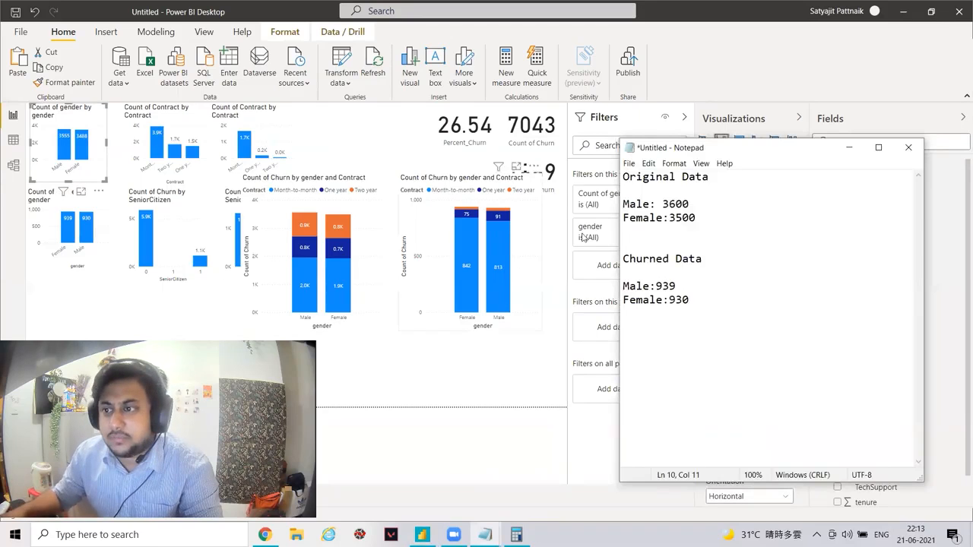
{"action": "double_click", "coordinate": [678, 204]}
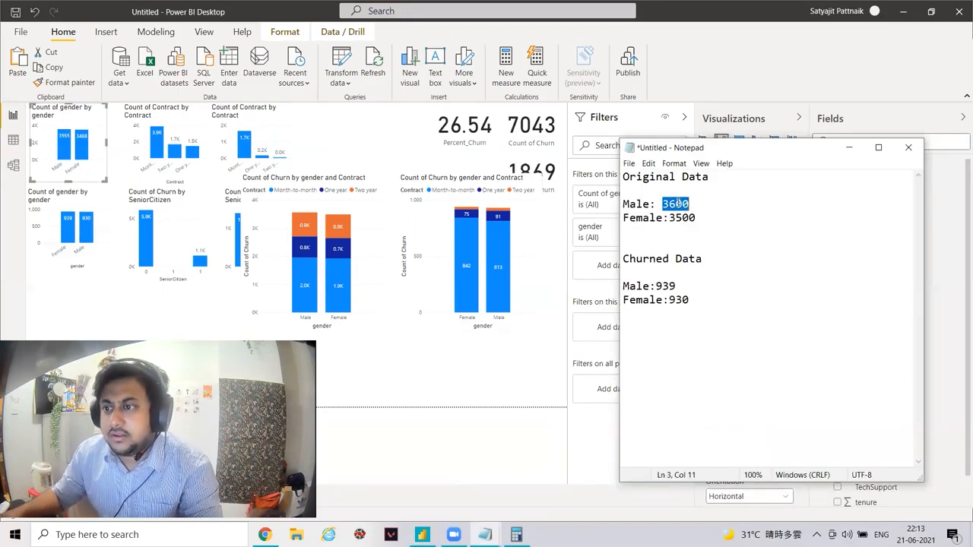
{"action": "type", "text": "3555"}
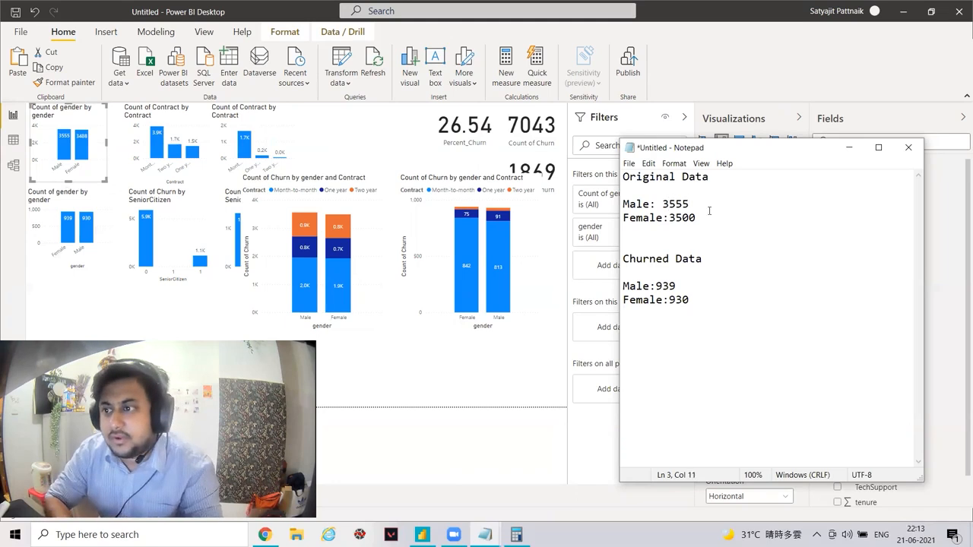
{"action": "key", "text": "BackSpace"}
{"action": "key", "text": "BackSpace"}
{"action": "key", "text": "BackSpace"}
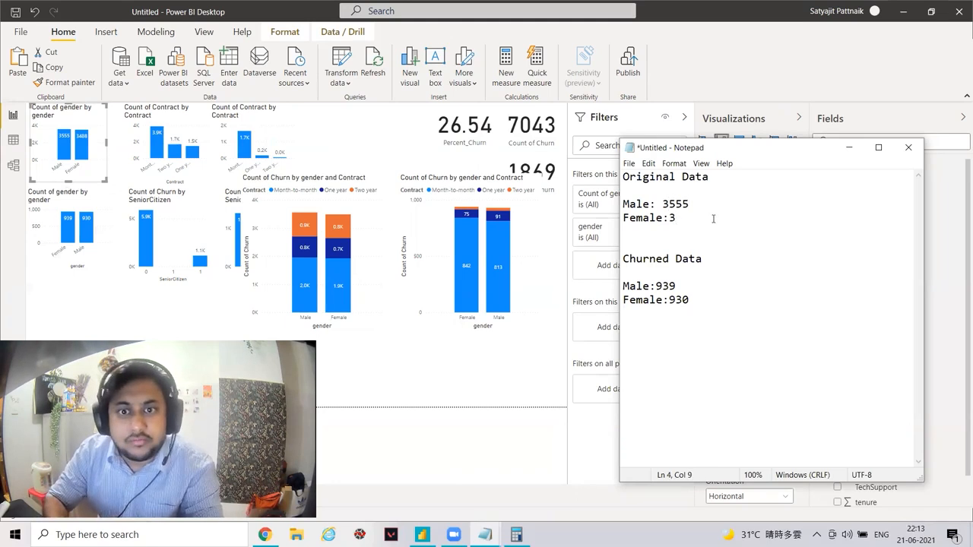
{"action": "type", "text": "488"}
Back in Power BI, set the data label display units to None for both stacked gender and contract charts.
{"action": "key", "text": "alt+Tab"}
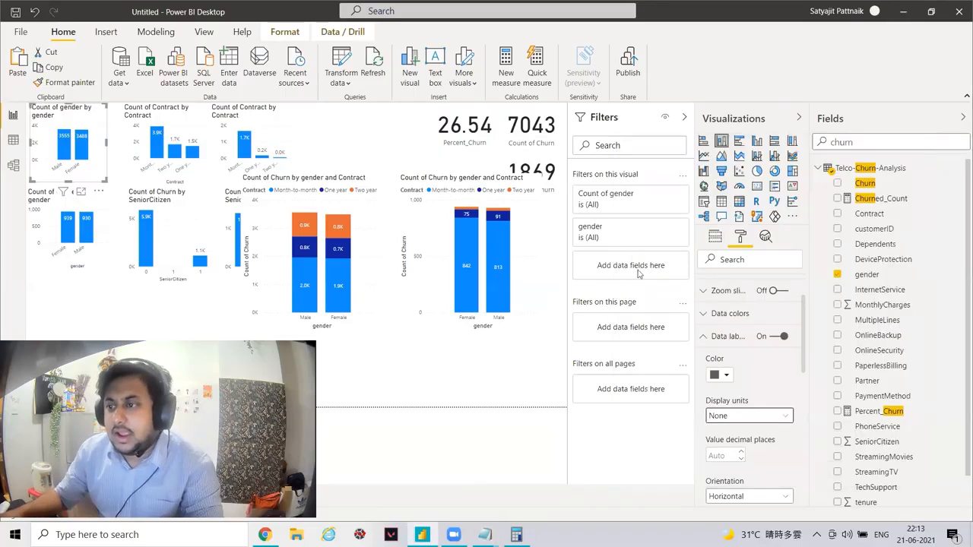
{"action": "left_click", "coordinate": [374, 258]}
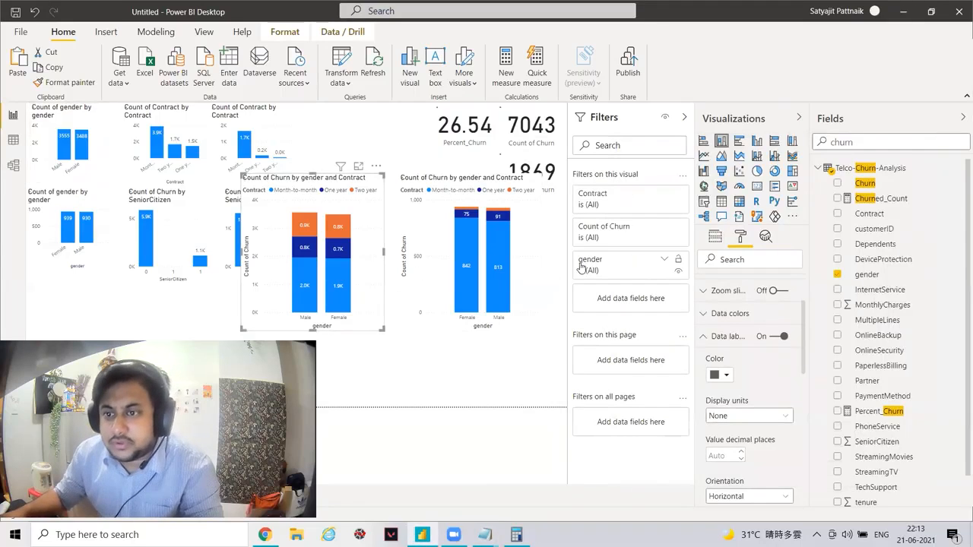
{"action": "left_click", "coordinate": [738, 416]}
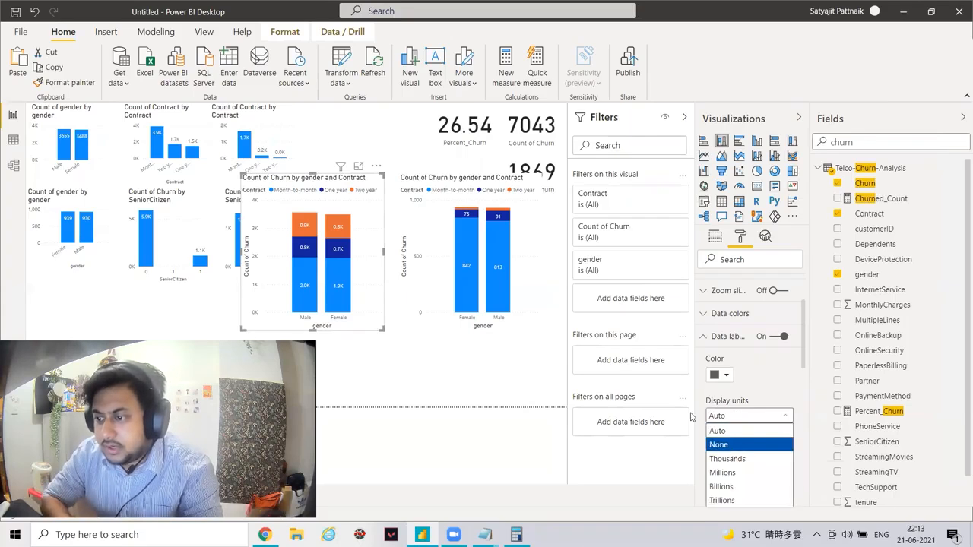
{"action": "left_click", "coordinate": [731, 448]}
{"action": "left_click", "coordinate": [523, 286]}
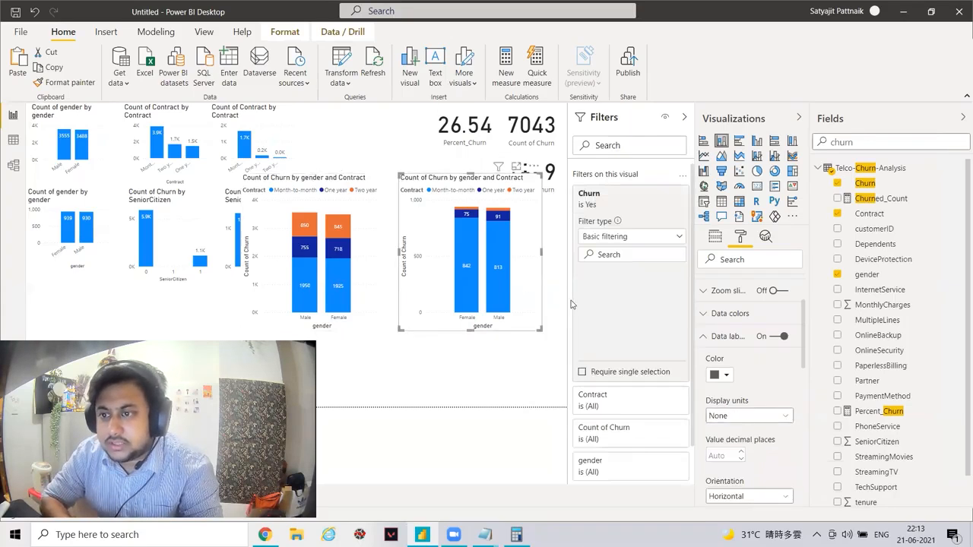
{"action": "left_click", "coordinate": [747, 417]}
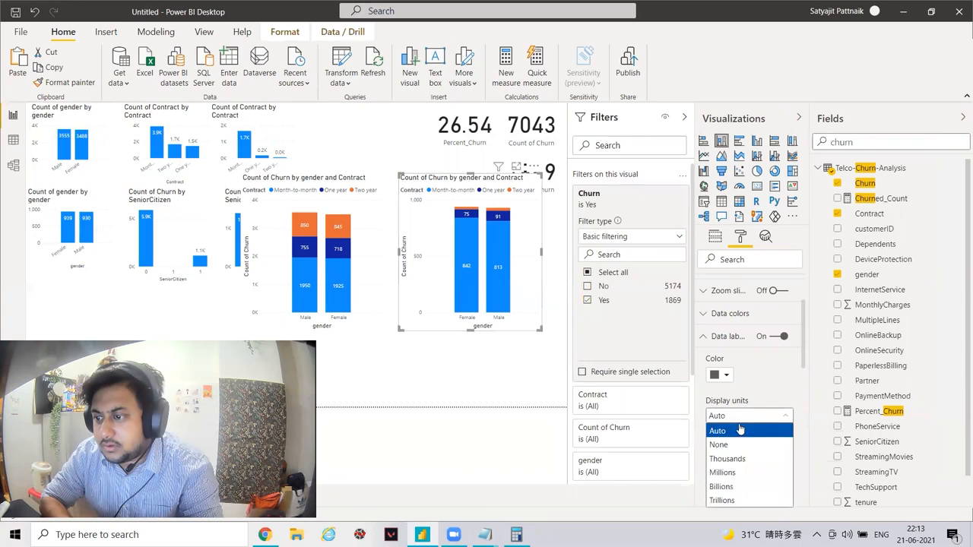
{"action": "left_click", "coordinate": [727, 447]}
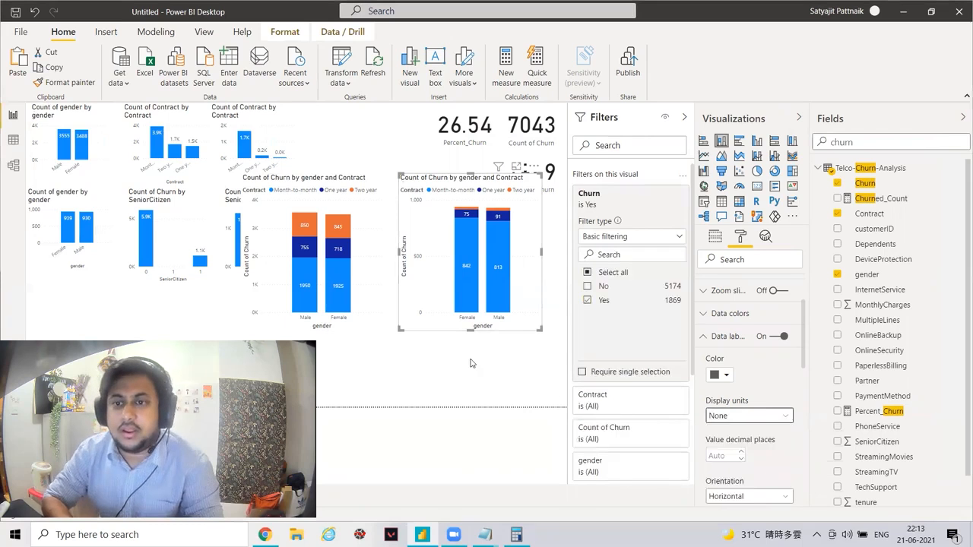
In the Notepad note, add "M:", "Y:" and "2Y:" lines plus a blank line below the Original Data Male count.
{"action": "key", "text": "alt+Tab"}
{"action": "left_click", "coordinate": [689, 204]}
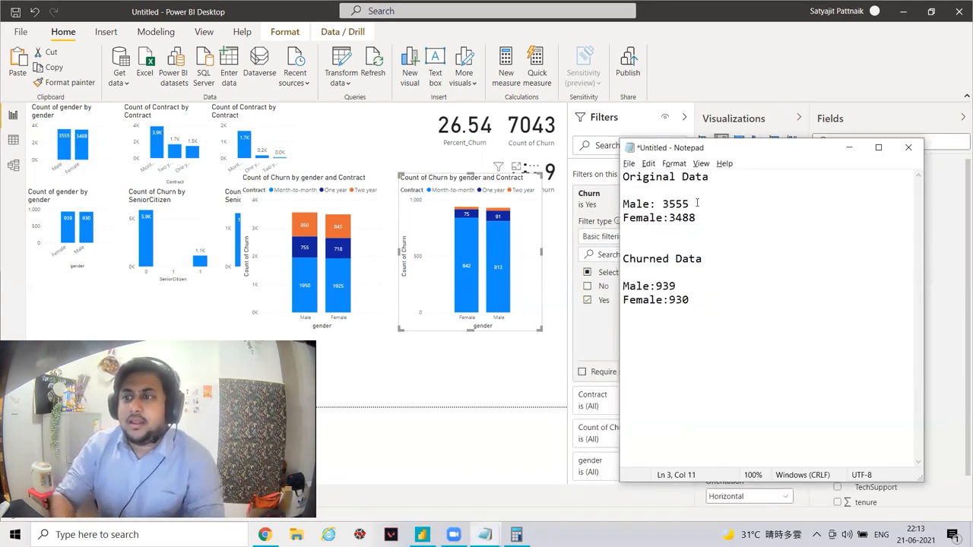
{"action": "key", "text": "Return"}
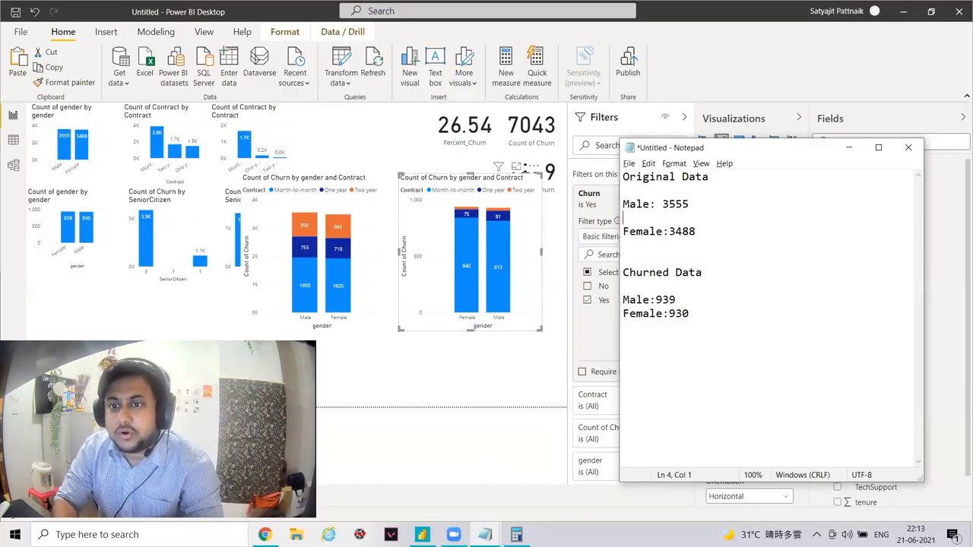
{"action": "type", "text": "M:"}
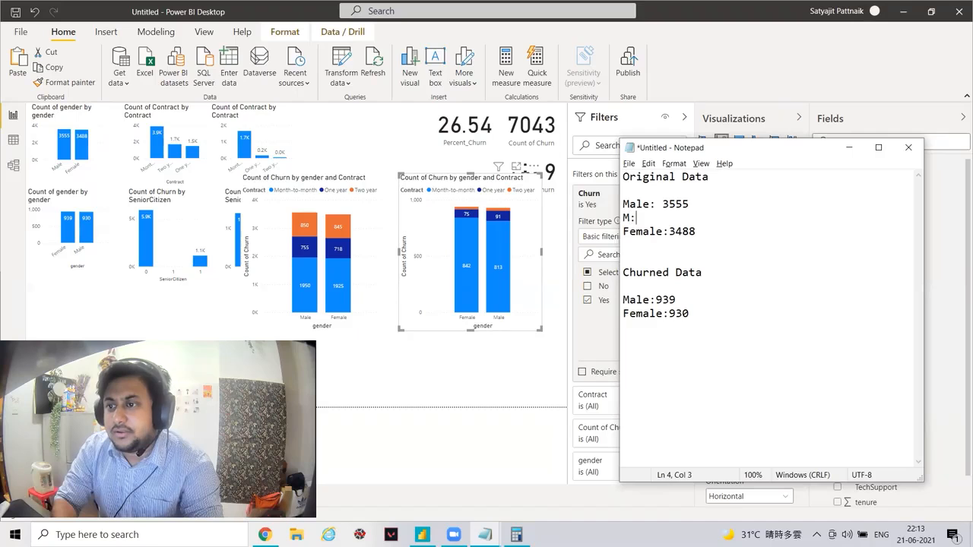
{"action": "key", "text": "Return"}
{"action": "type", "text": "Y:"}
{"action": "key", "text": "Return"}
{"action": "type", "text": "2Y"}
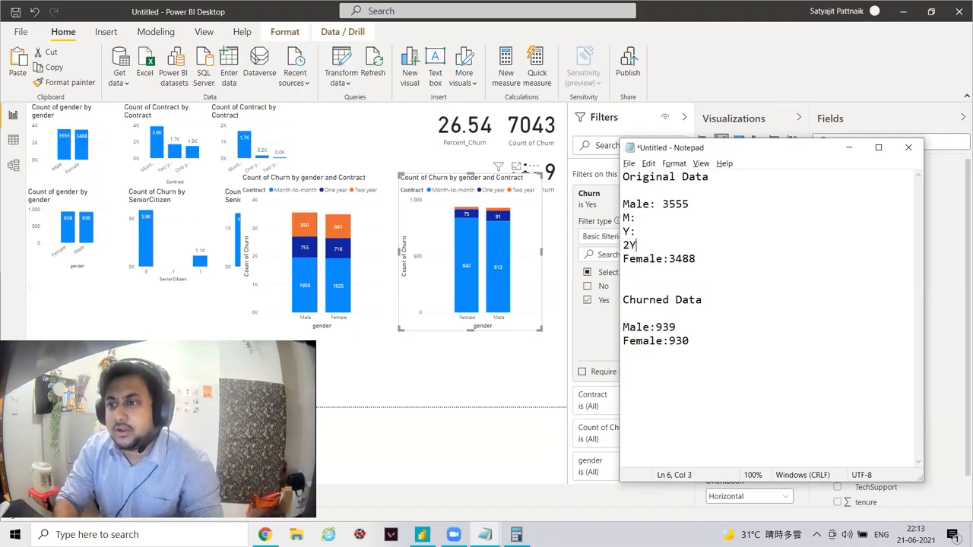
{"action": "type", "text": ":"}
{"action": "key", "text": "Return"}
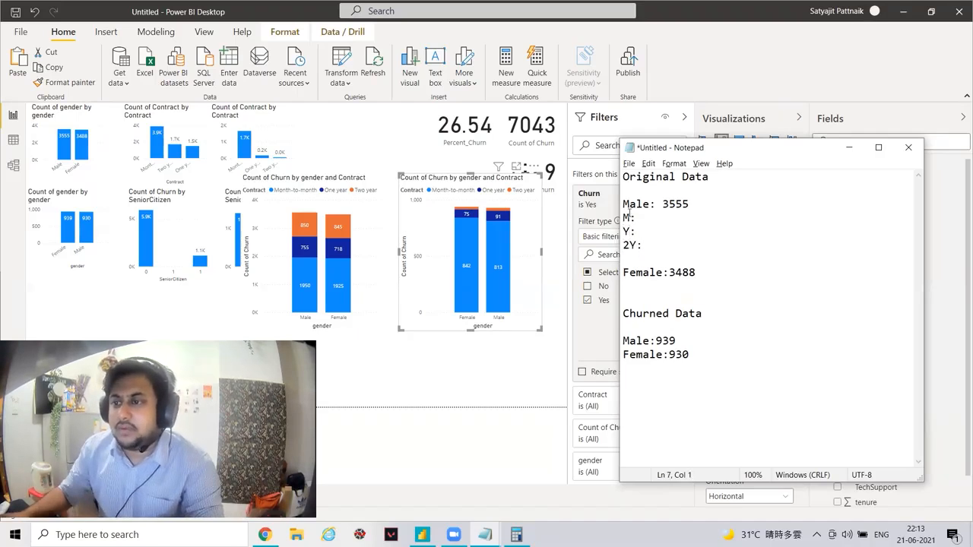
Copy the "M:", "Y:" and "2Y:" lines to below the Original Data Female count.
{"action": "key", "text": "shift+Up"}
{"action": "key", "text": "shift+Up"}
{"action": "key", "text": "shift+Up"}
{"action": "key", "text": "ctrl+c"}
{"action": "left_click", "coordinate": [686, 284]}
{"action": "key", "text": "ctrl+v"}
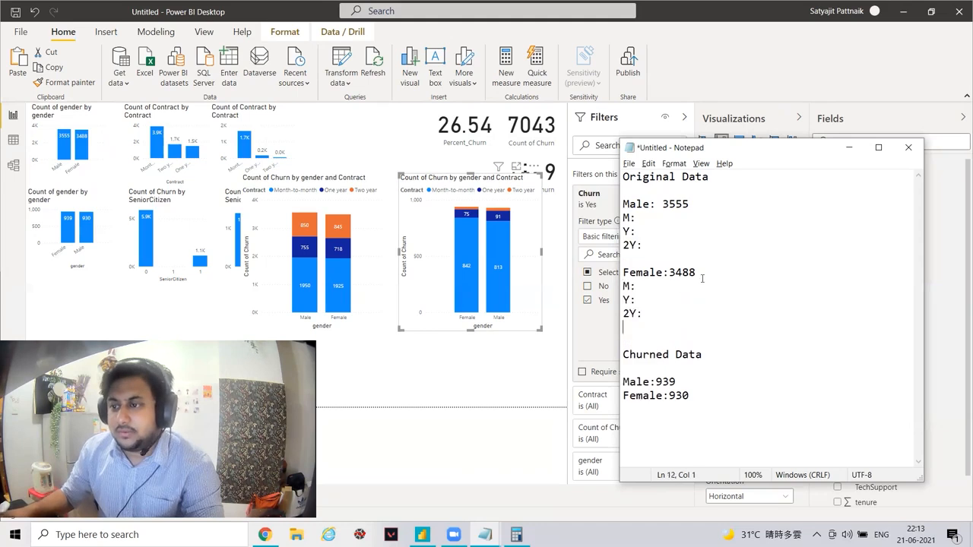
Paste the same contract lines below the Male and Female counts under Churned Data, and make the note window taller to fit all lines.
{"action": "left_click", "coordinate": [678, 381]}
{"action": "key", "text": "Return"}
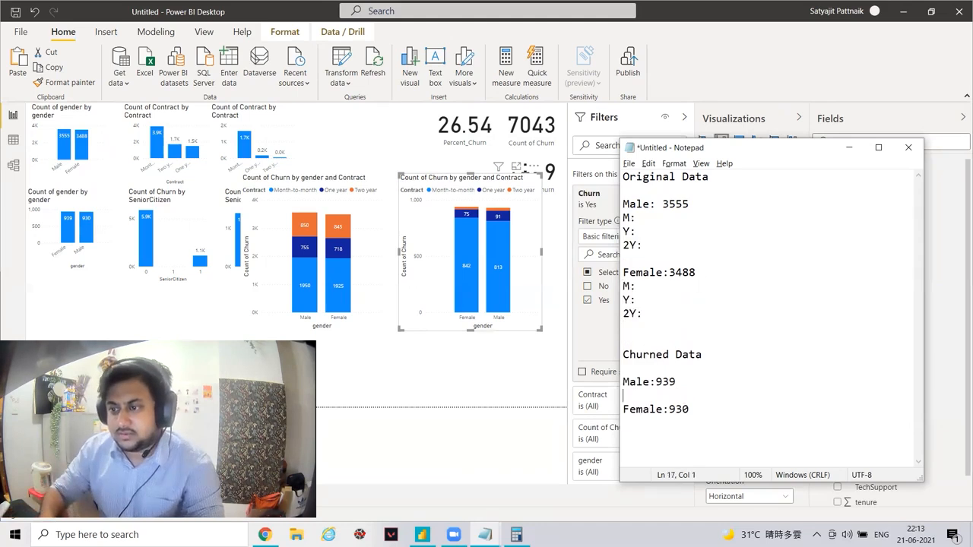
{"action": "key", "text": "ctrl+v"}
{"action": "left_click", "coordinate": [696, 450]}
{"action": "key", "text": "Return"}
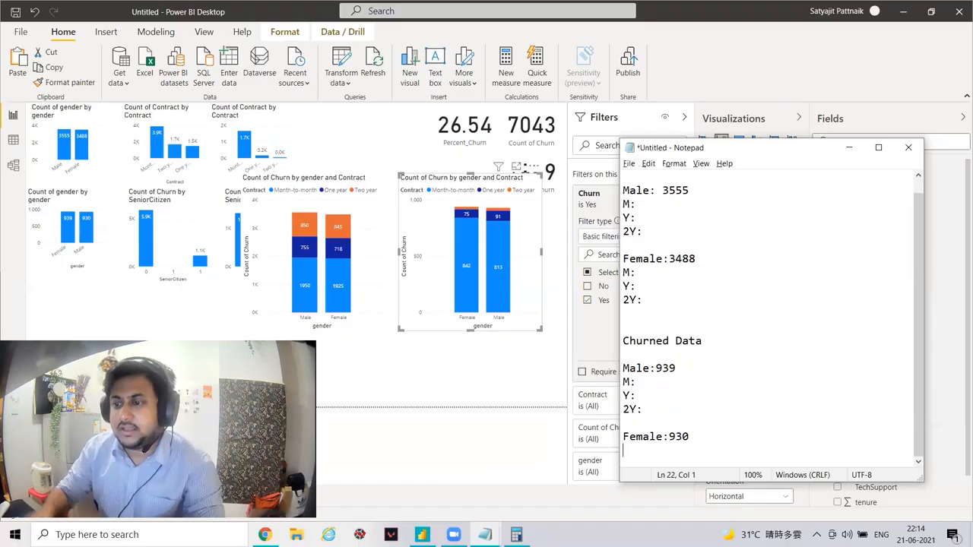
{"action": "key", "text": "ctrl+v"}
{"action": "scroll", "coordinate": [672, 228], "scroll_direction": "up", "scroll_amount": 2}
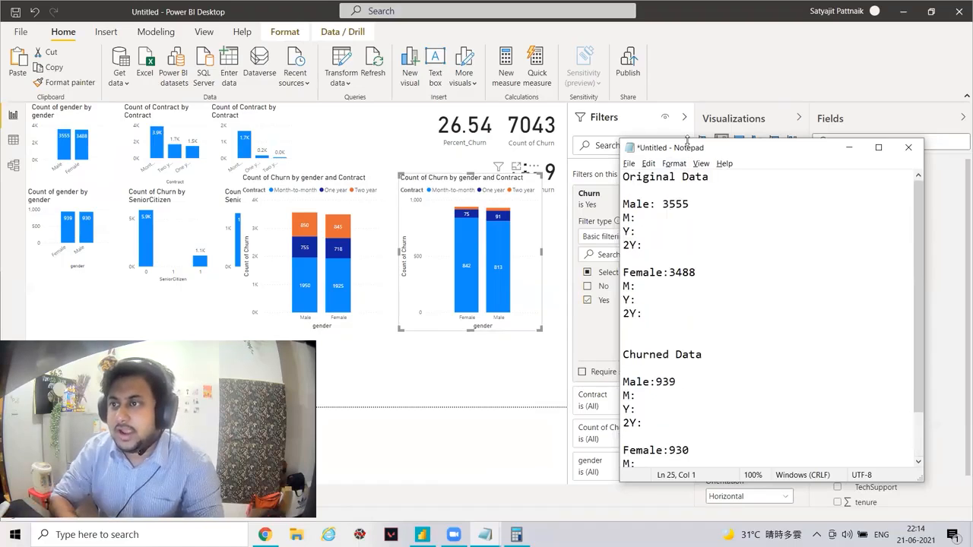
{"action": "left_click_drag", "start_coordinate": [686, 139], "coordinate": [677, 34]}
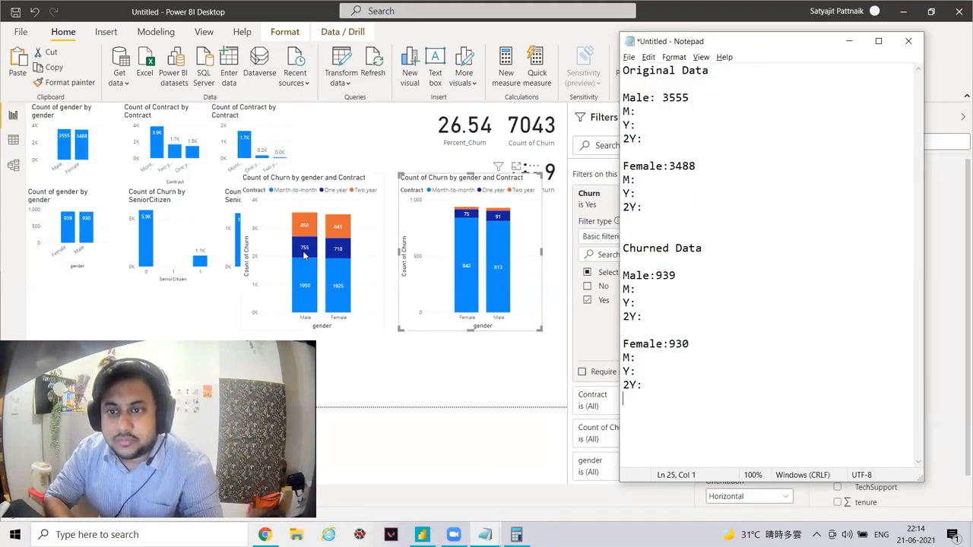
Fill in the Original Data Male contract counts: 1950 for M, 755 for Y and 850 for 2Y.
{"action": "mouse_move", "coordinate": [302, 282]}
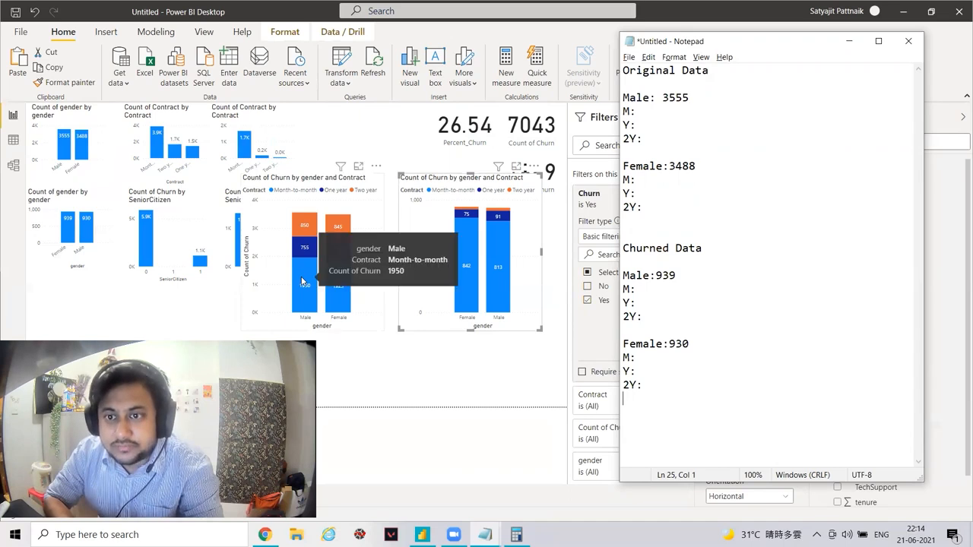
{"action": "left_click", "coordinate": [660, 112]}
{"action": "type", "text": "1950"}
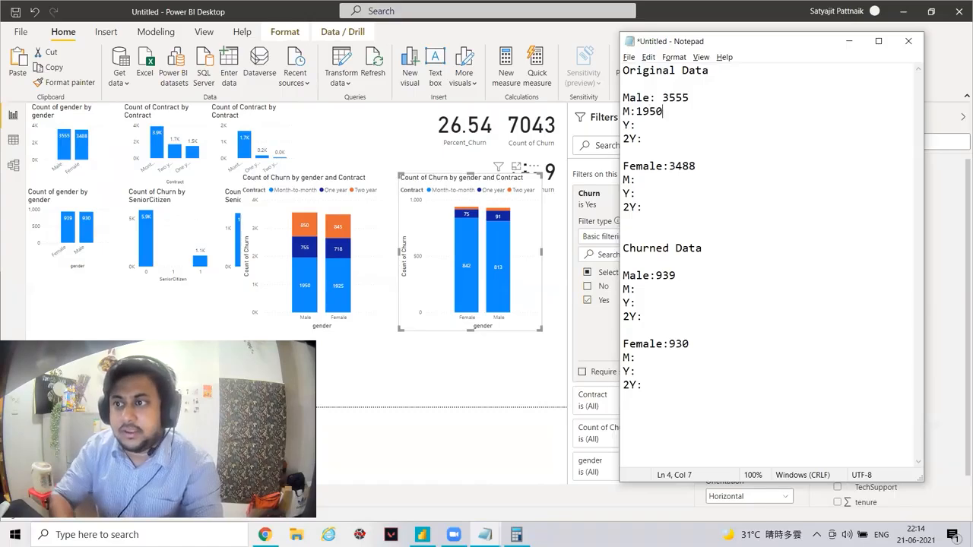
{"action": "left_click", "coordinate": [660, 125]}
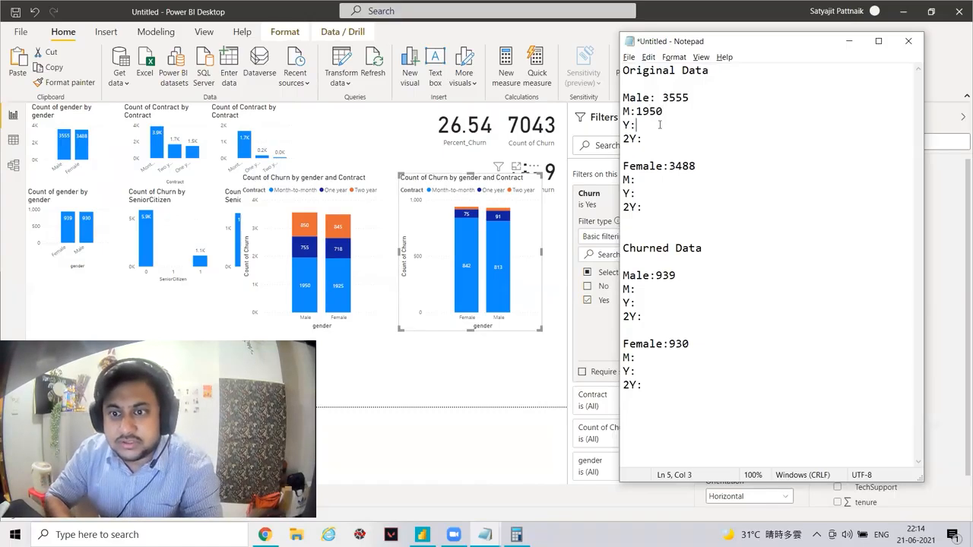
{"action": "type", "text": "755"}
{"action": "left_click", "coordinate": [659, 139]}
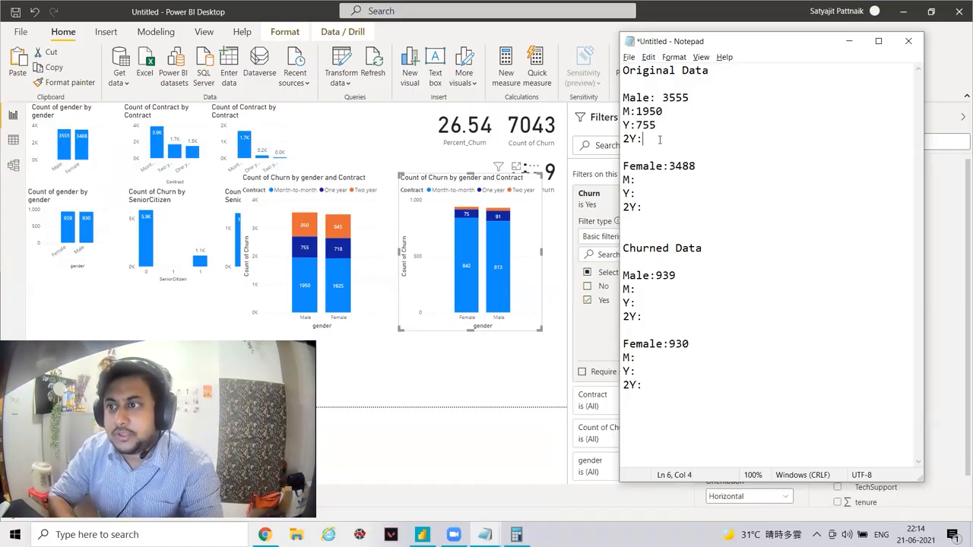
{"action": "type", "text": "850"}
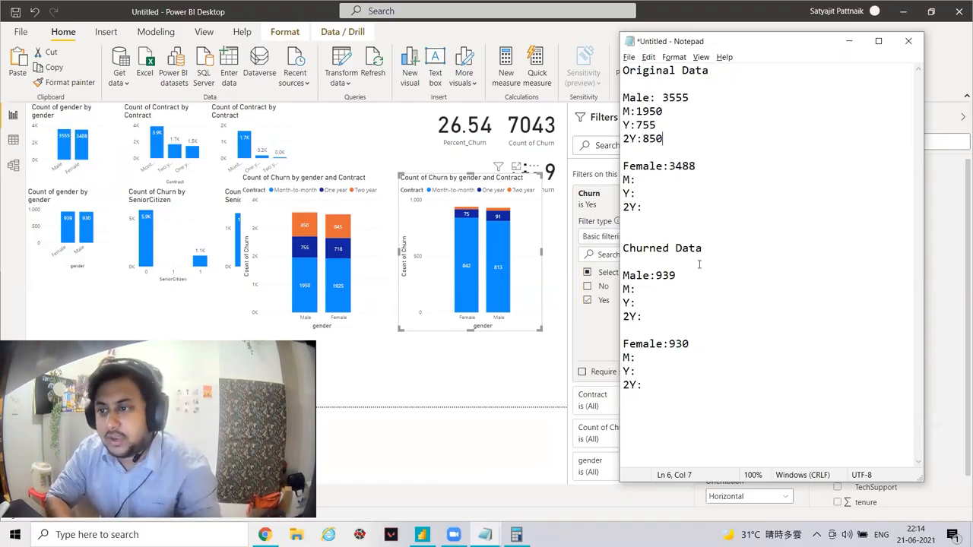
{"action": "left_click", "coordinate": [661, 288]}
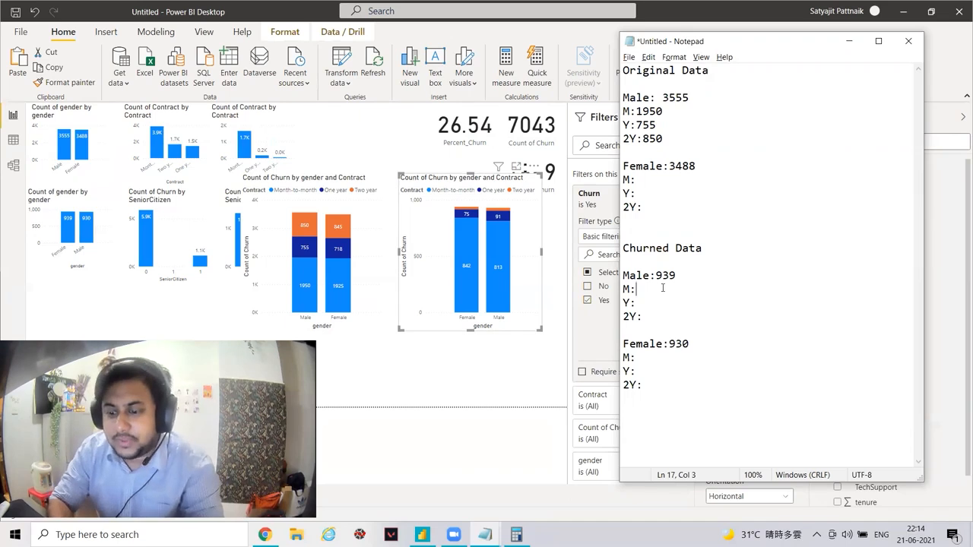
{"action": "type", "text": "842"}
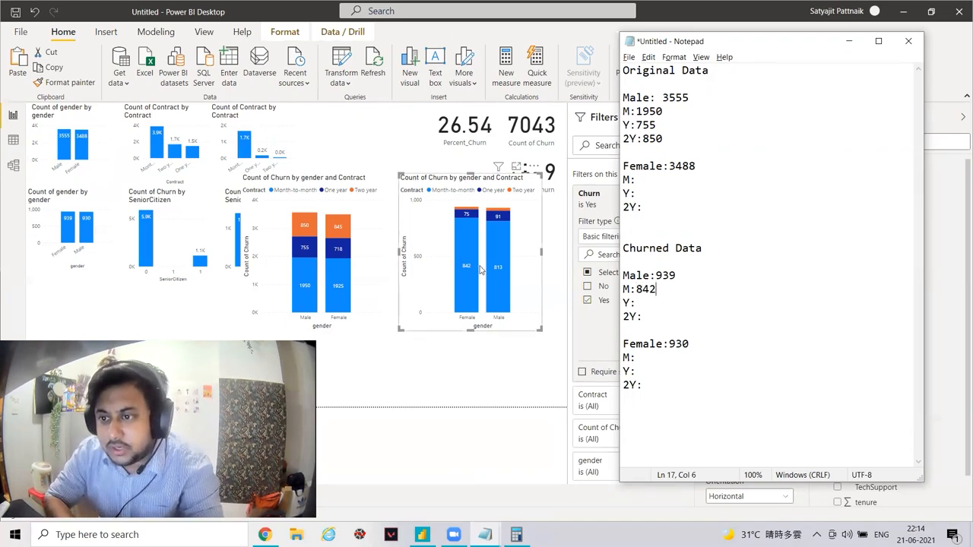
{"action": "double_click", "coordinate": [644, 290]}
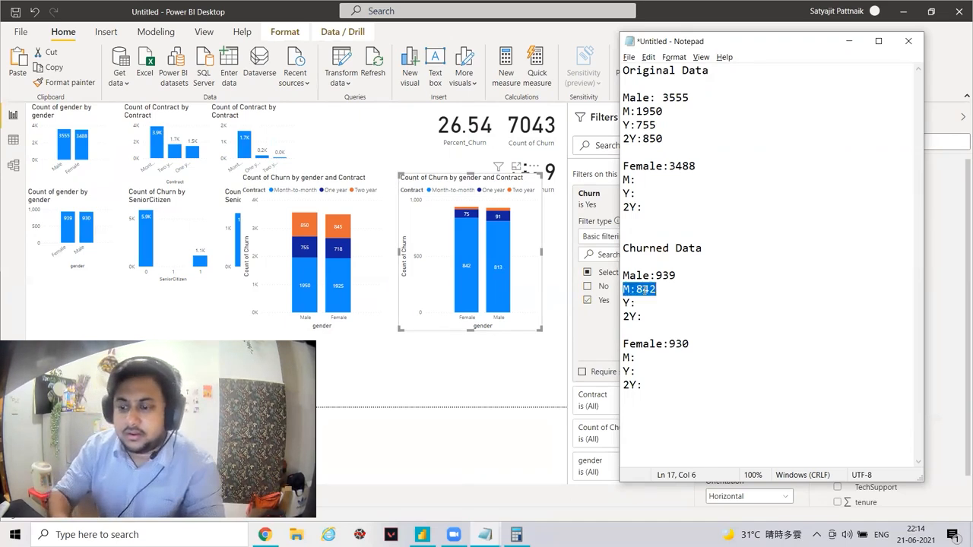
{"action": "type", "text": "M: "}
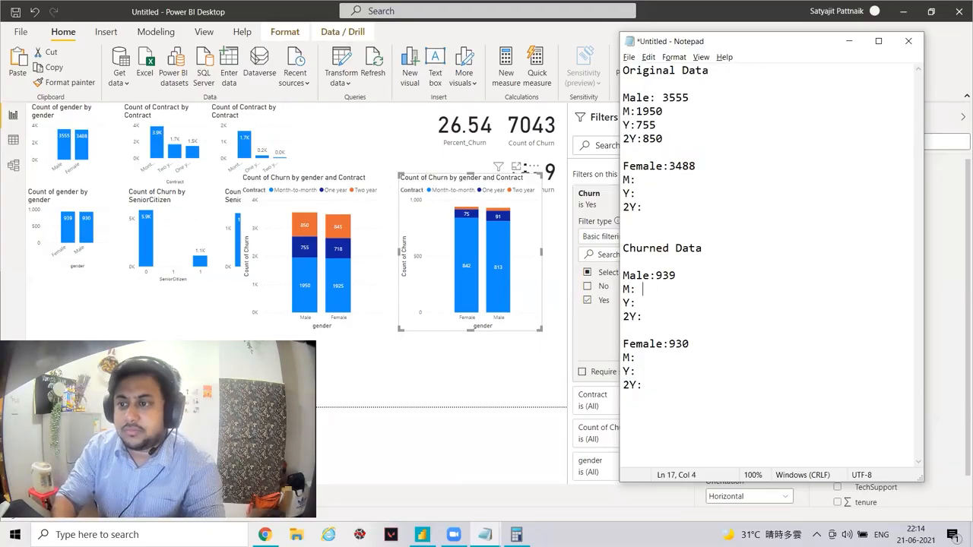
Fill in the Churned Data Male contract counts: 813 for M, 91 for Y and 26 for 2Y.
{"action": "type", "text": "813 Y:"}
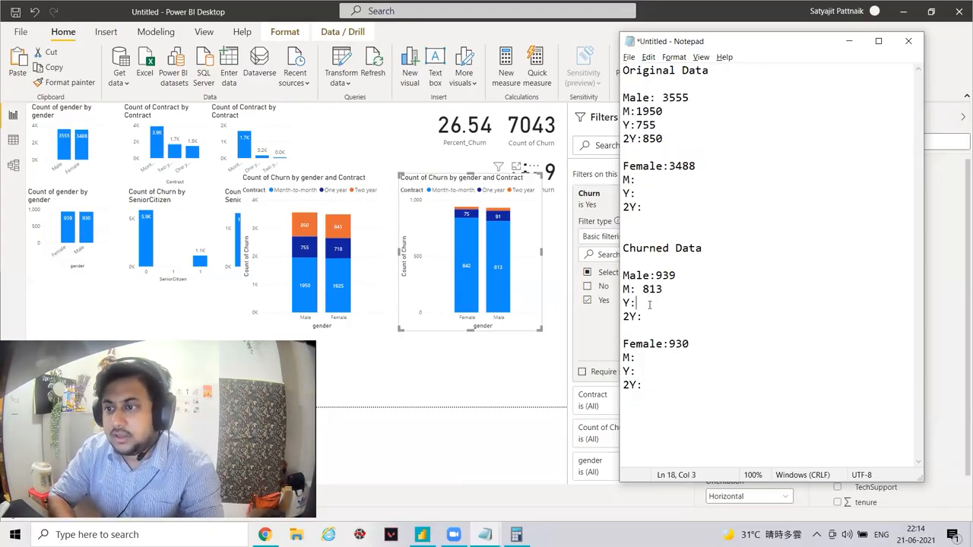
{"action": "type", "text": "91"}
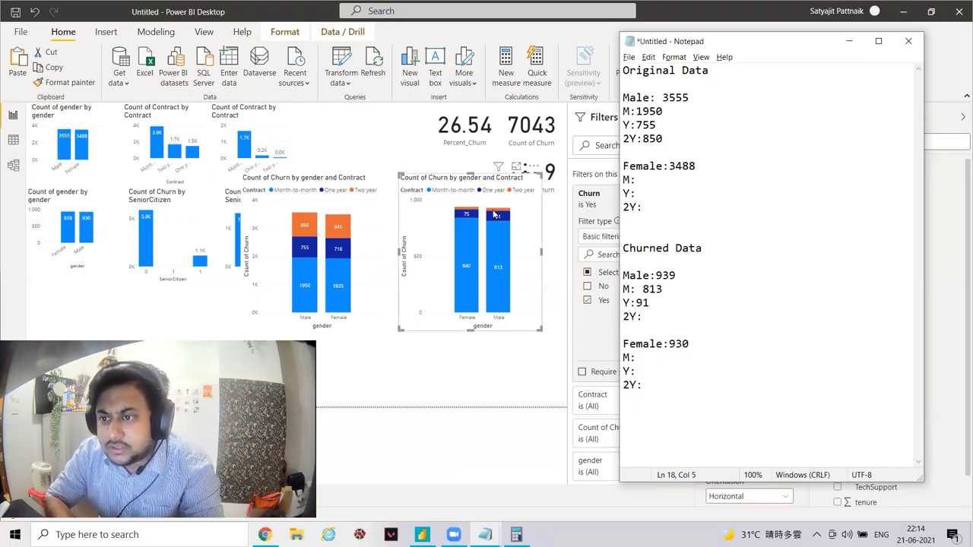
{"action": "mouse_move", "coordinate": [494, 214]}
{"action": "key", "text": "Down"}
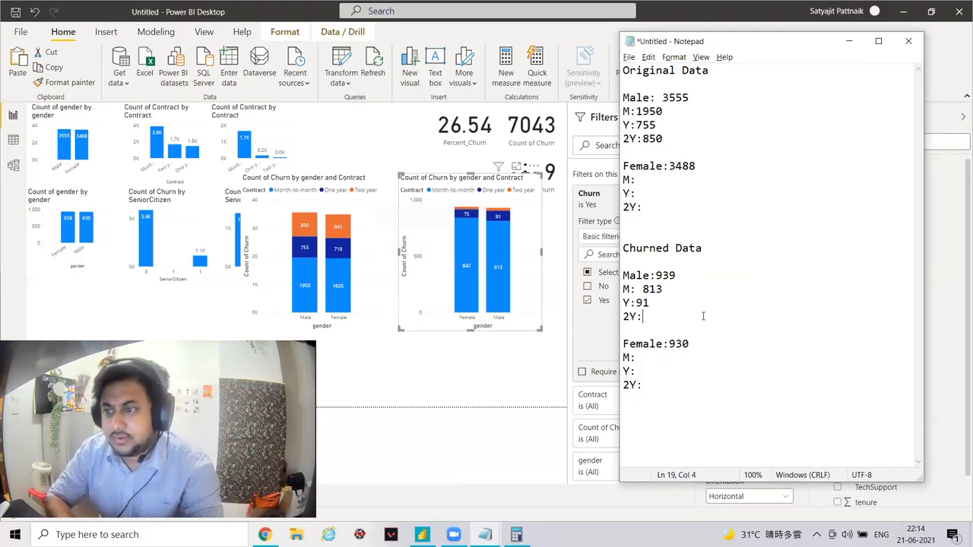
{"action": "type", "text": "26"}
{"action": "key", "text": "super+shift+s"}
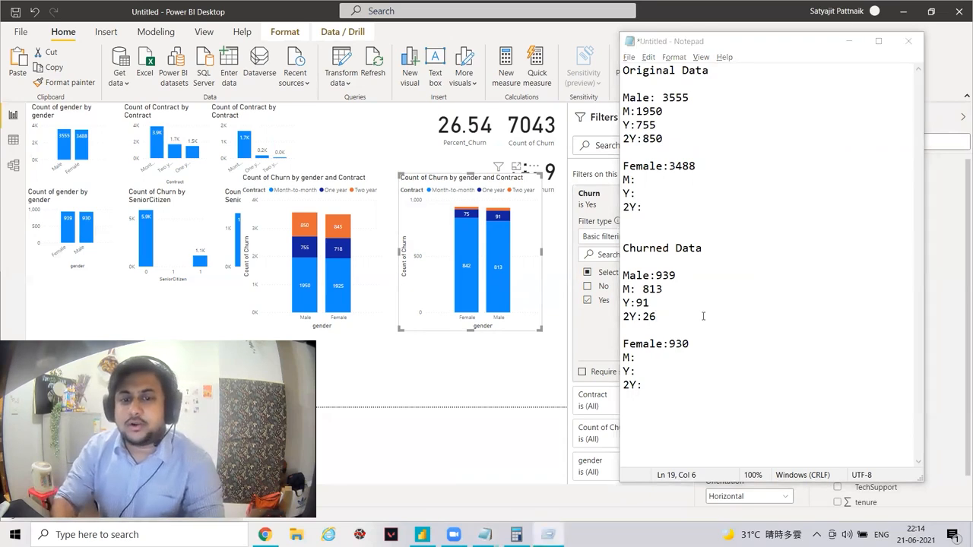
Calculate 1950 ÷ 3555 in Calculator, placed beside the note, and append "--> 54%" to the Original Data Male M count in Notepad.
{"action": "left_click", "coordinate": [516, 535]}
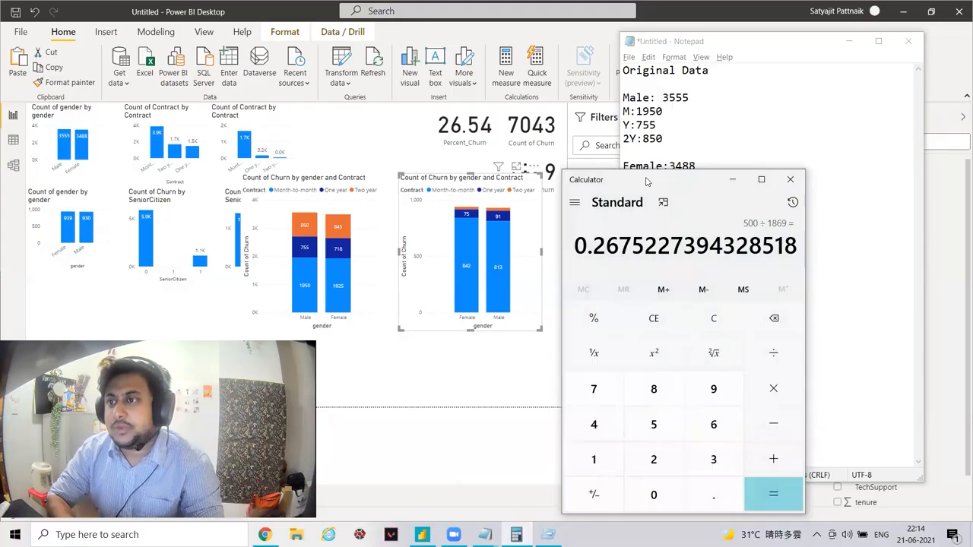
{"action": "left_click_drag", "start_coordinate": [646, 181], "coordinate": [383, 110]}
{"action": "type", "text": "19"}
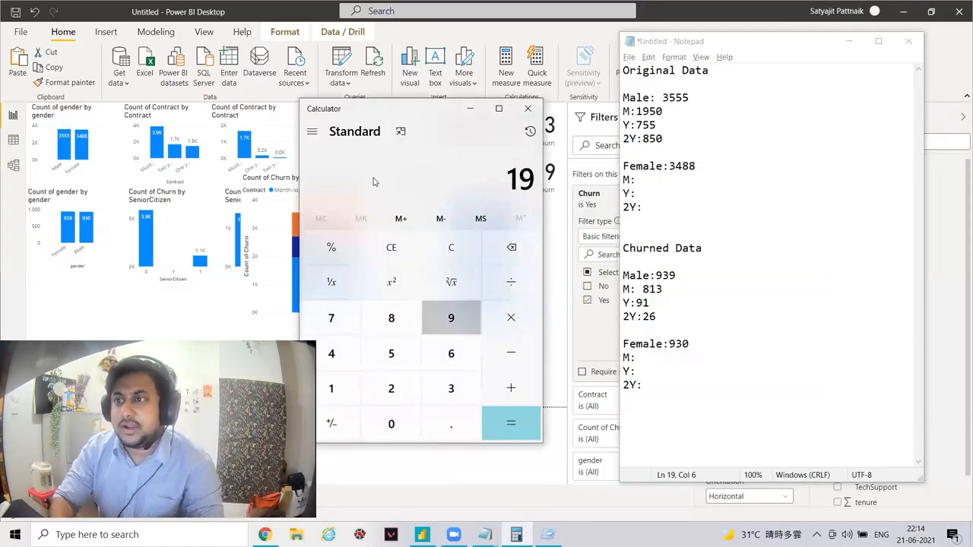
{"action": "type", "text": "50"}
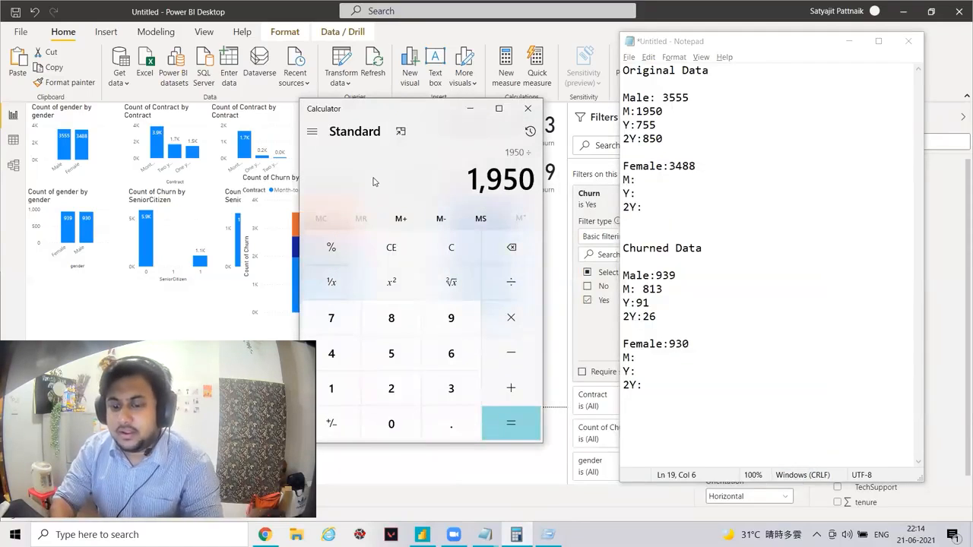
{"action": "type", "text": "/3555"}
{"action": "key", "text": "Return"}
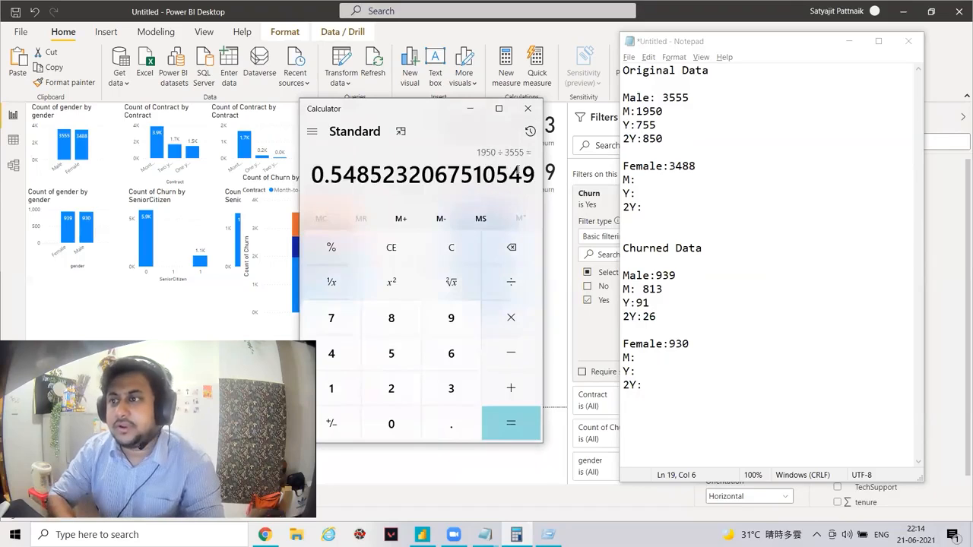
{"action": "left_click", "coordinate": [674, 110]}
{"action": "type", "text": "--> 54%"}
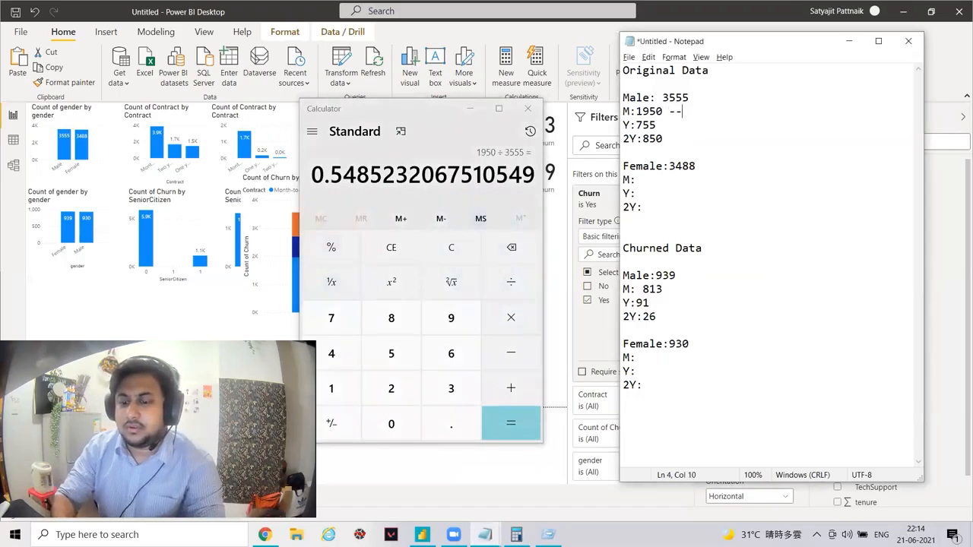
Calculate 755 ÷ 3555 and append "--> 21%" to the Original Data Male Y count in the note.
{"action": "left_click", "coordinate": [498, 171]}
{"action": "type", "text": "755/3555"}
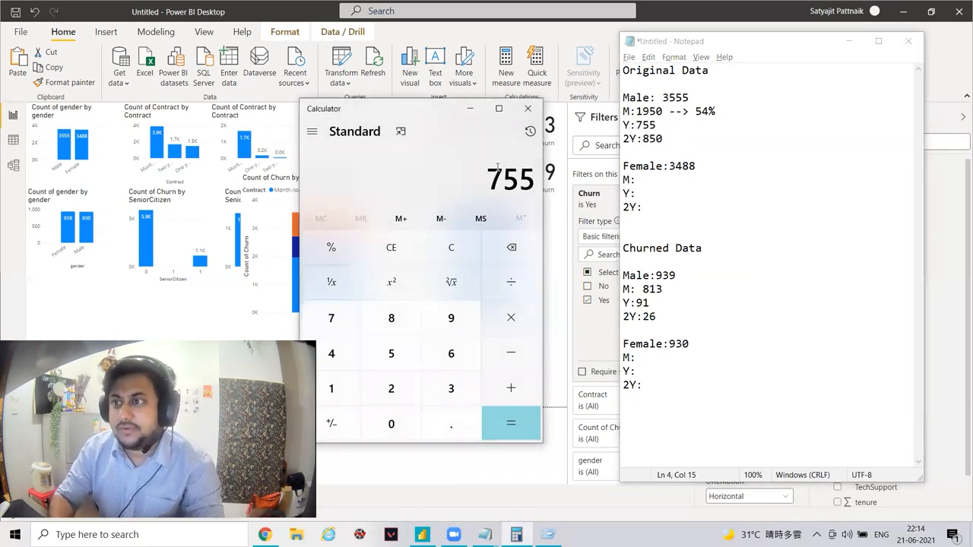
{"action": "key", "text": "Return"}
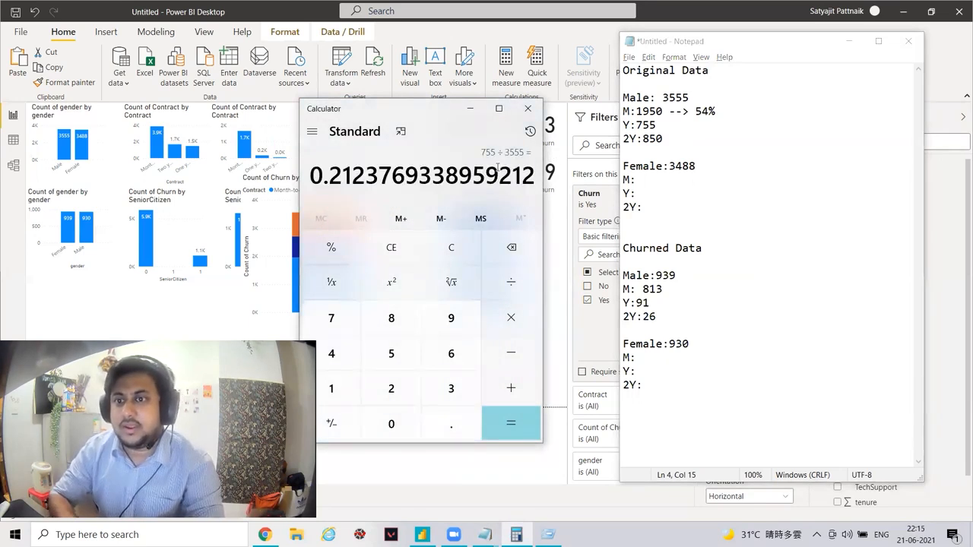
{"action": "left_click", "coordinate": [686, 126]}
{"action": "type", "text": "--> 21"}
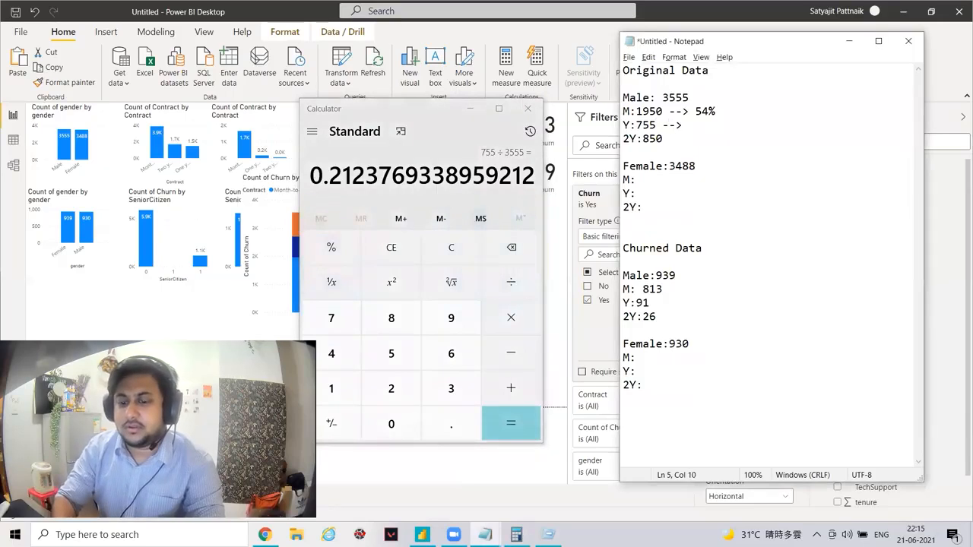
{"action": "type", "text": "%"}
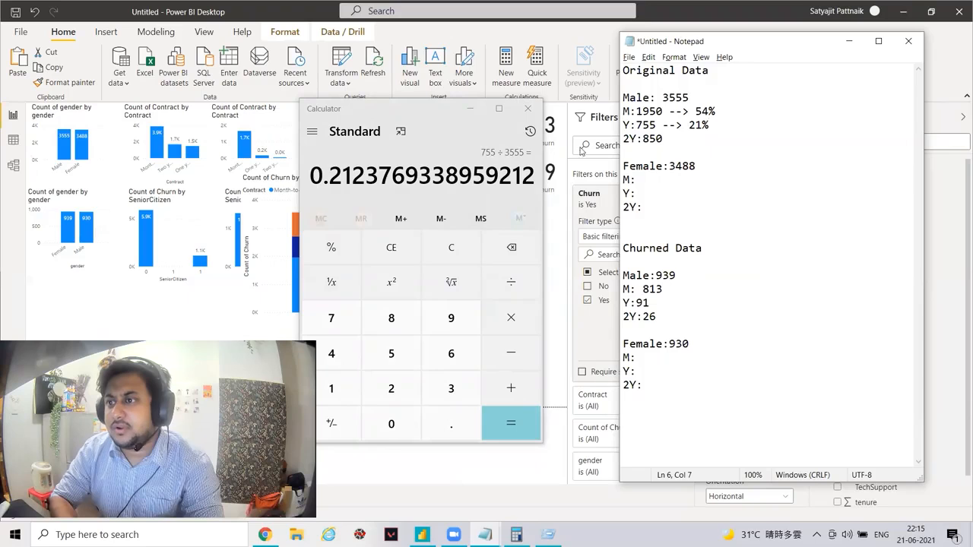
Calculate 850 ÷ 3555 and append "--> 24%" to the Original Data Male 2Y count in the note.
{"action": "left_click", "coordinate": [449, 194]}
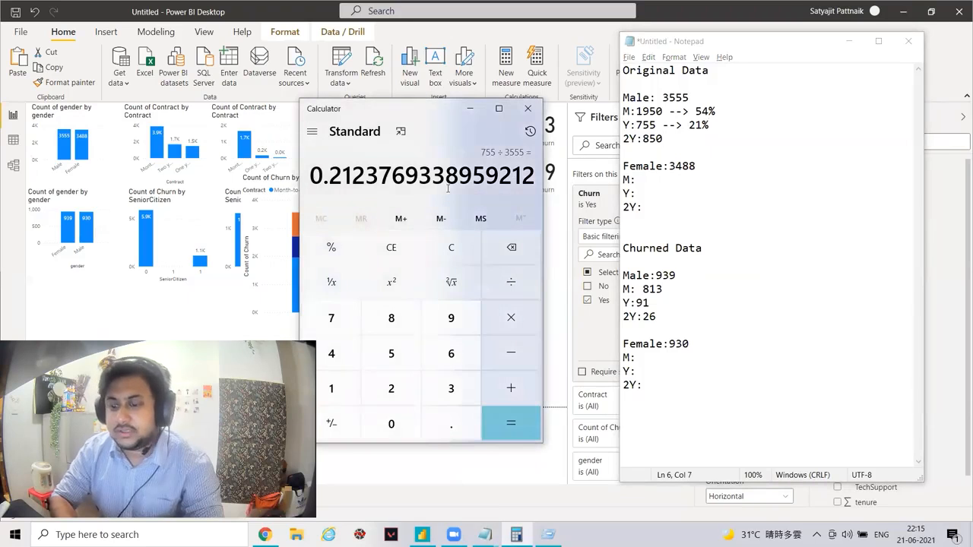
{"action": "type", "text": "850"}
{"action": "key", "text": "slash"}
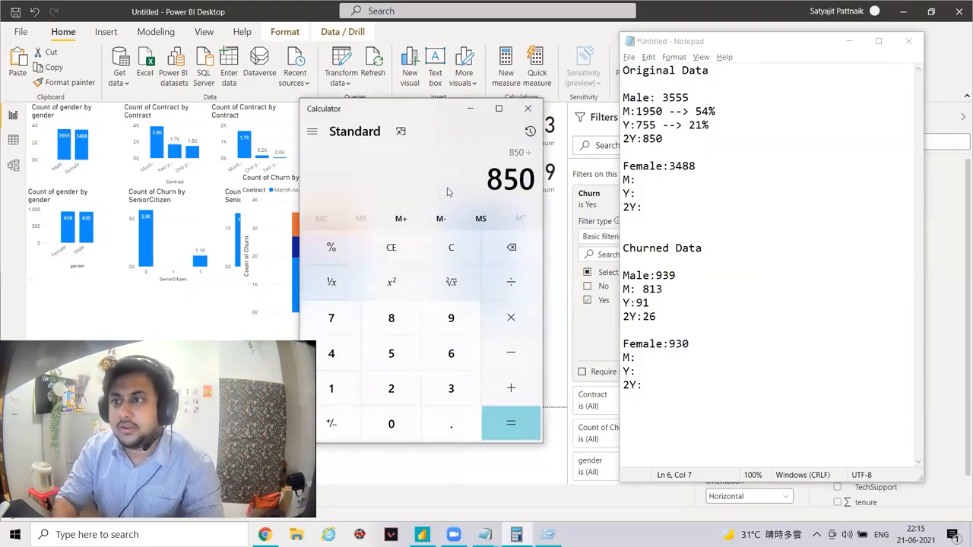
{"action": "type", "text": "3555"}
{"action": "key", "text": "Return"}
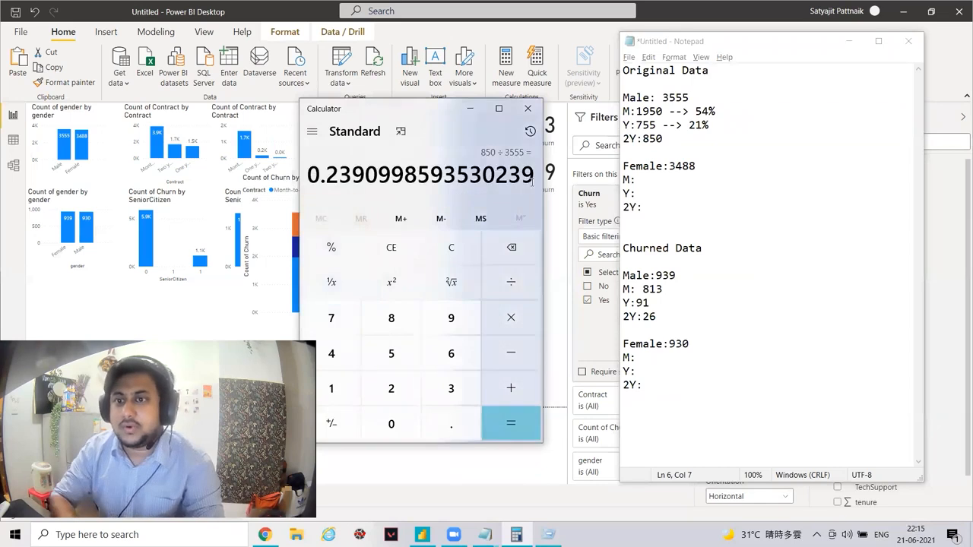
{"action": "left_click", "coordinate": [684, 141]}
{"action": "type", "text": "--"}
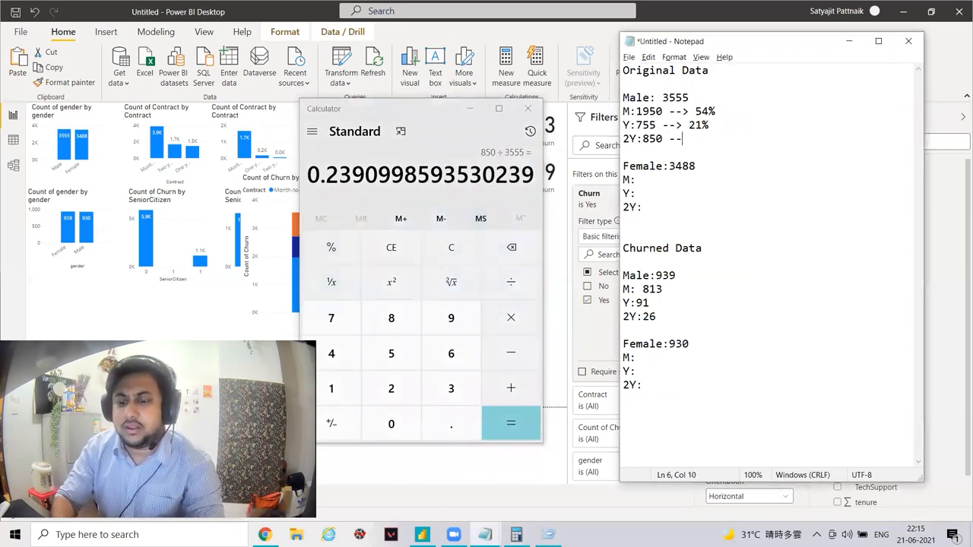
{"action": "type", "text": "> 24%"}
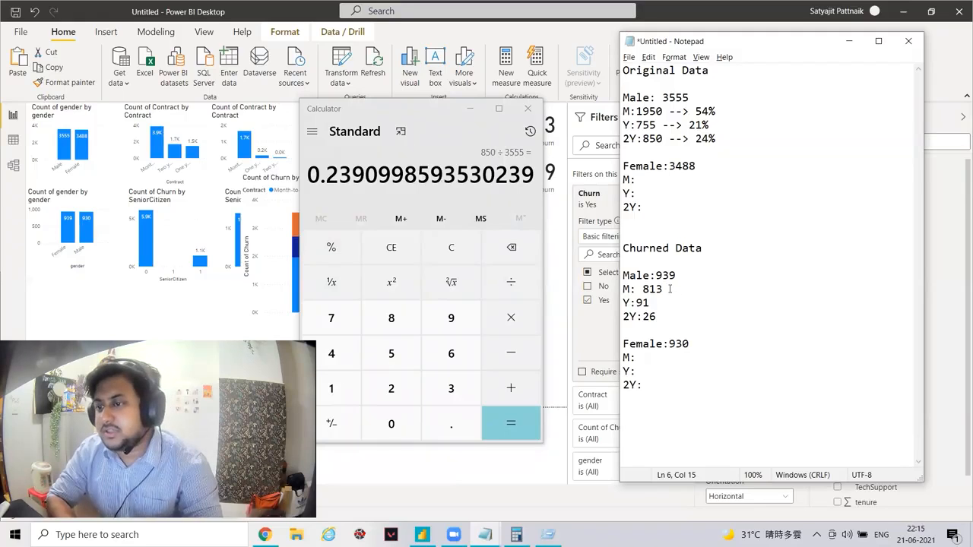
Calculate 813 ÷ 939 and append "--> 86%" to the Churned Data Male M count in the note.
{"action": "left_click", "coordinate": [496, 185]}
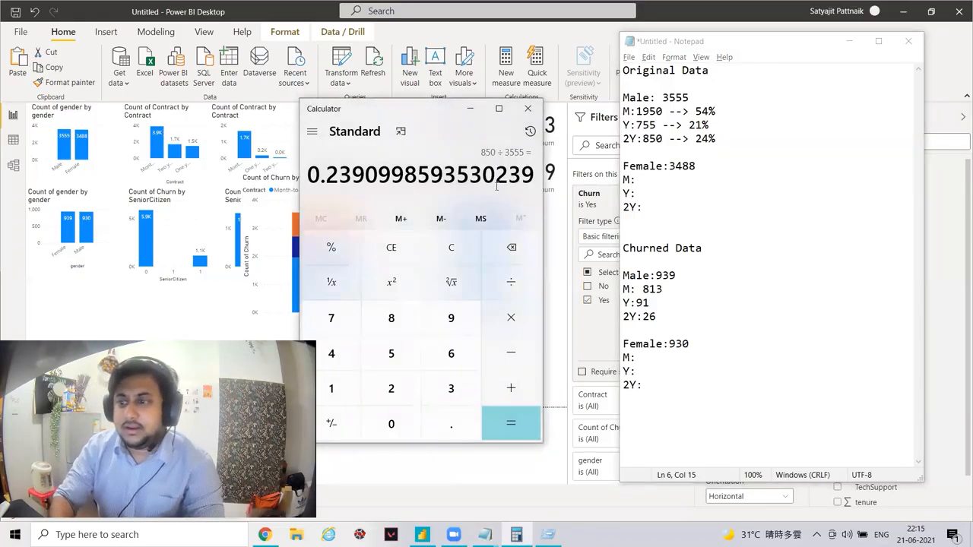
{"action": "type", "text": "813"}
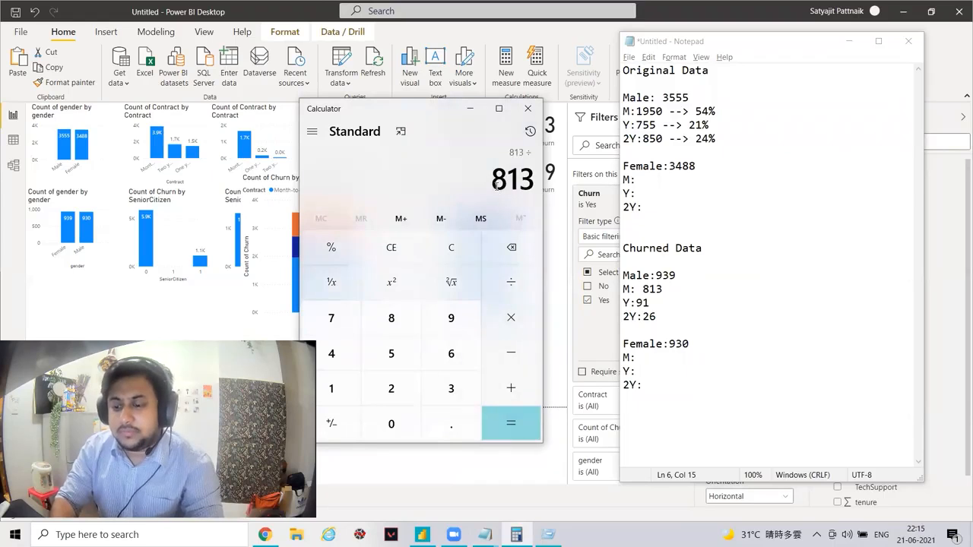
{"action": "type", "text": "/939"}
{"action": "key", "text": "Return"}
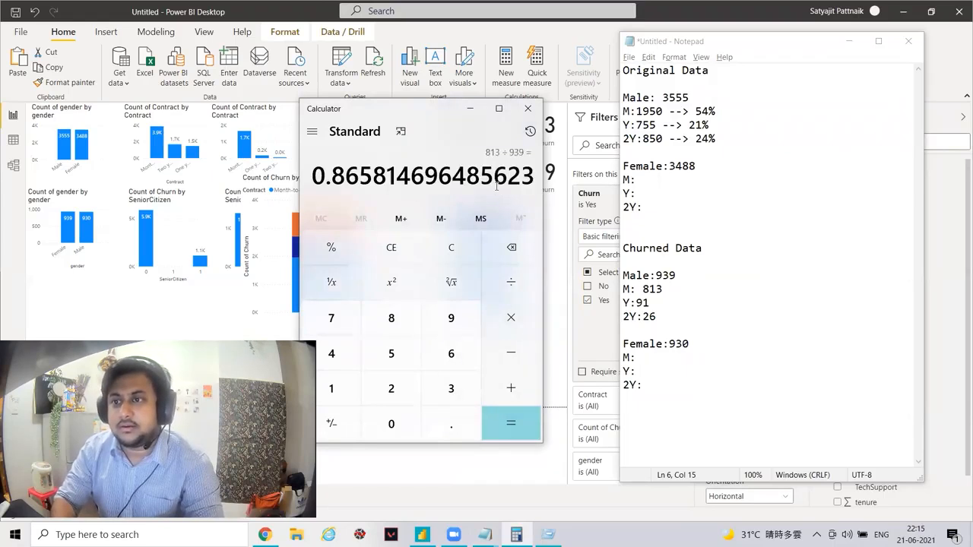
{"action": "left_click", "coordinate": [688, 291]}
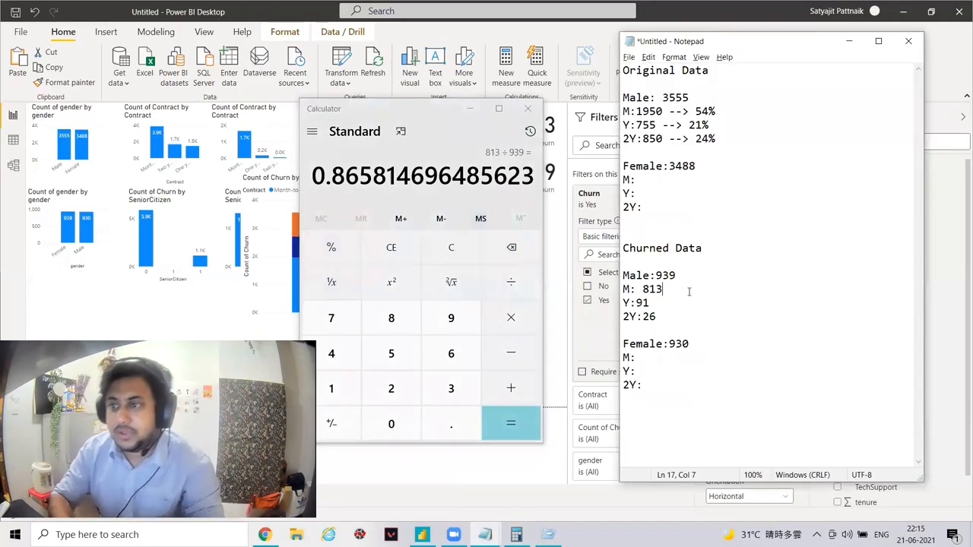
{"action": "type", "text": "--> 86%"}
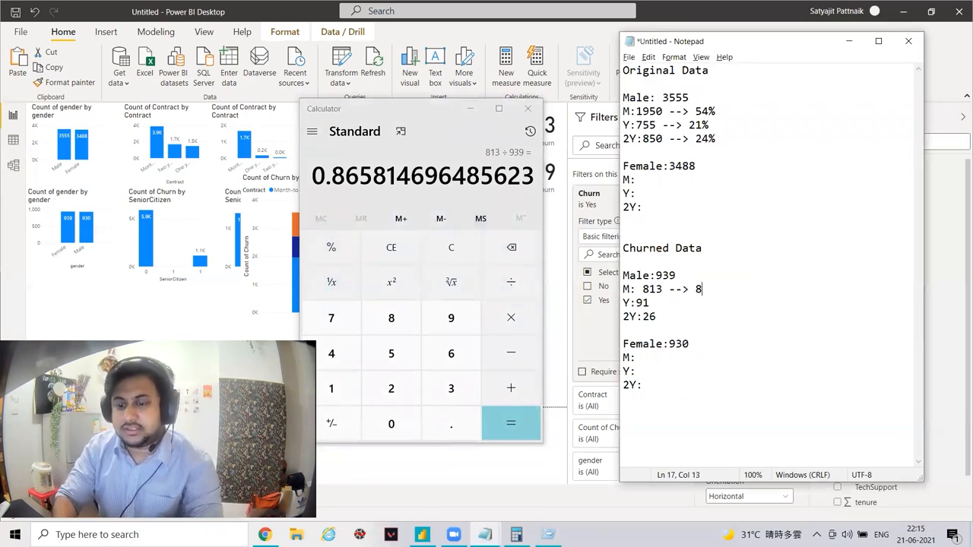
Calculate 91 ÷ 939 and append "--> 9%" to the Churned Data Male Y count in the note.
{"action": "left_click", "coordinate": [458, 192]}
{"action": "type", "text": "91"}
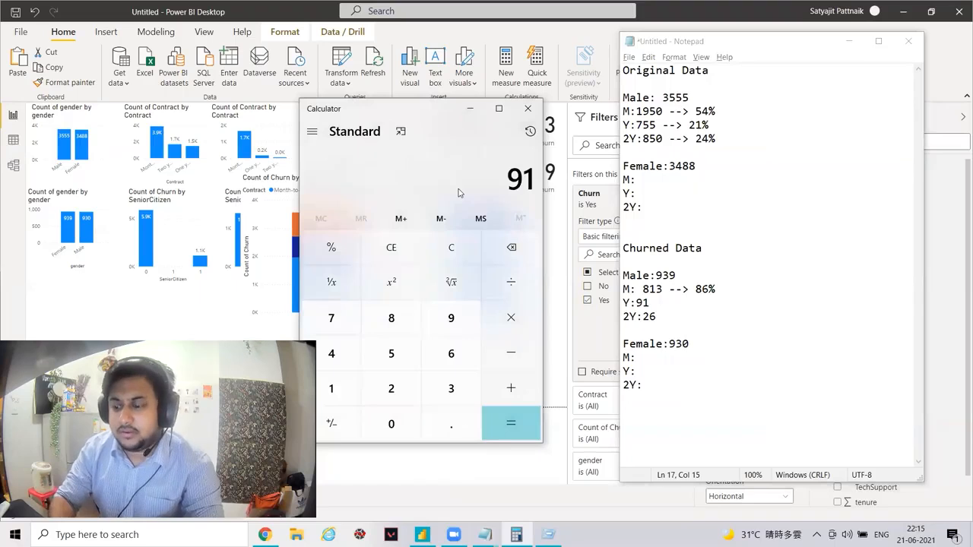
{"action": "type", "text": "/939"}
{"action": "key", "text": "Return"}
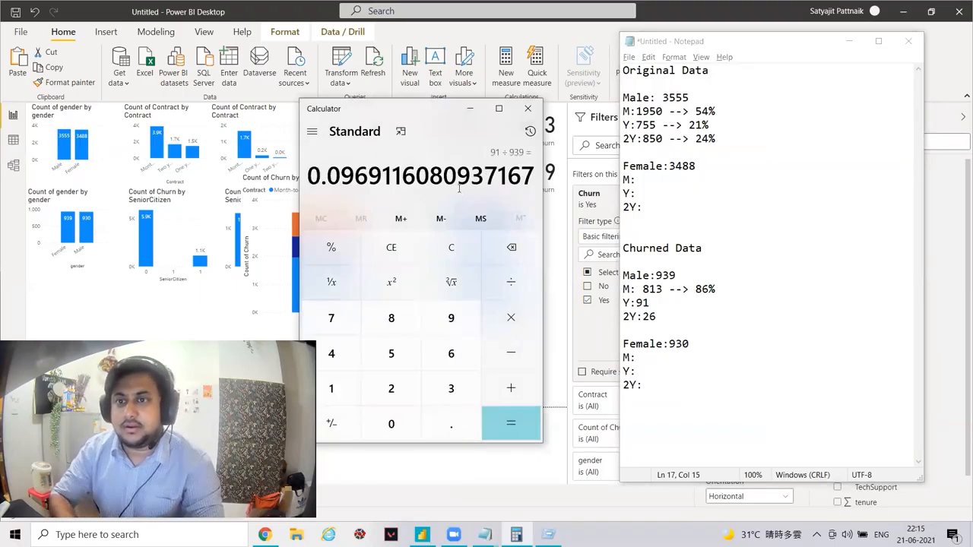
{"action": "left_click", "coordinate": [707, 304]}
{"action": "type", "text": "--> 9% 2Y:26 "}
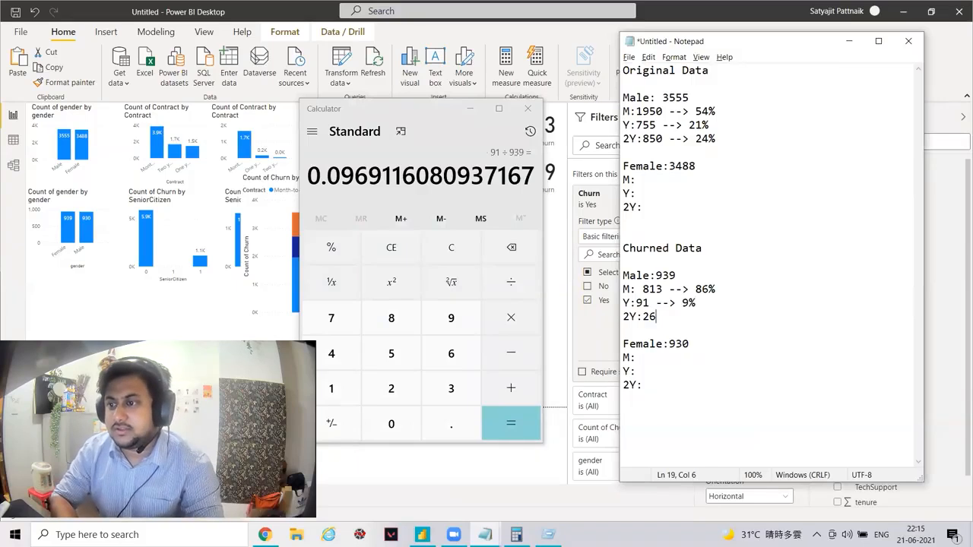
Append "--> 4%" to the Churned Data Male 2Y count, and minimize Calculator to uncover the charts.
{"action": "type", "text": "--> "}
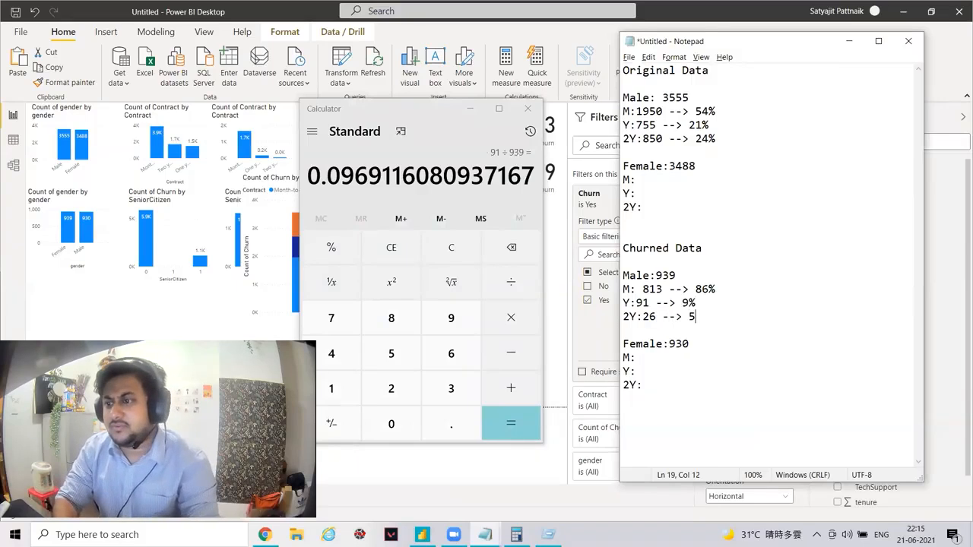
{"action": "type", "text": "4%"}
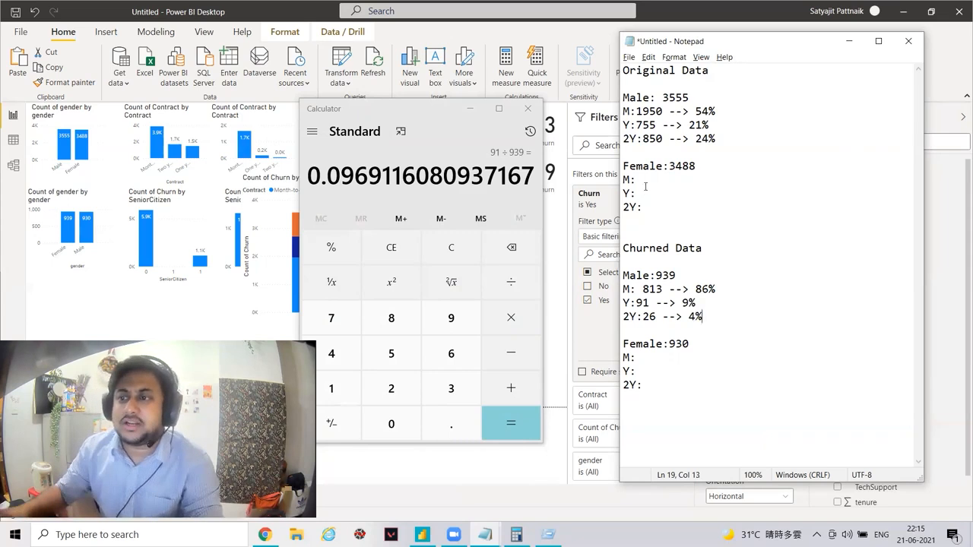
{"action": "left_click", "coordinate": [470, 108]}
Enter the Original Data Female counts in the note: M 1925, Y 718 and 2Y 845.
{"action": "left_click", "coordinate": [648, 184]}
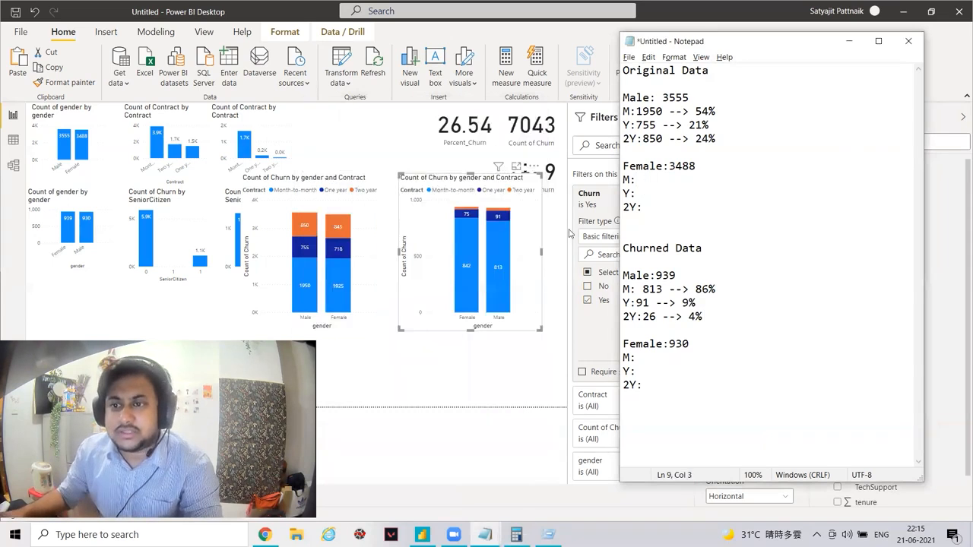
{"action": "mouse_move", "coordinate": [338, 294]}
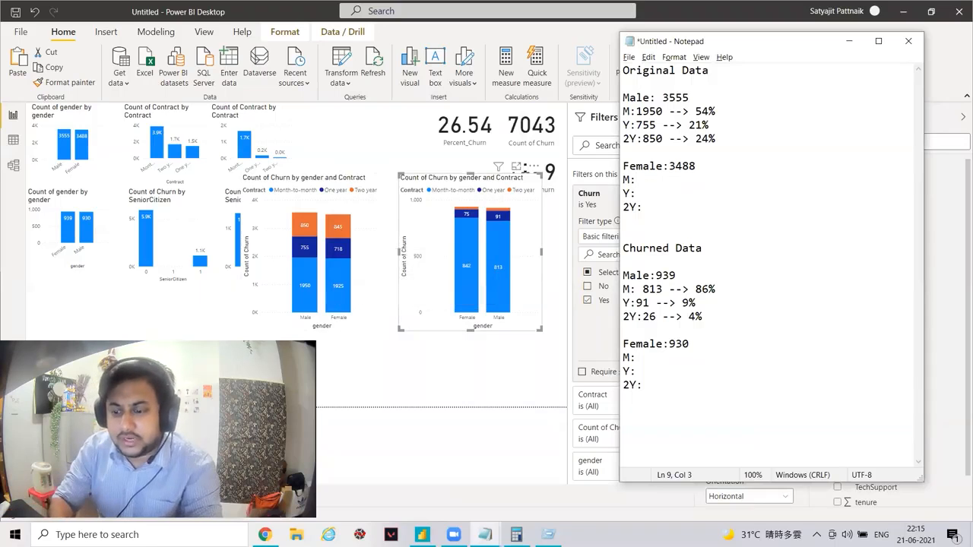
{"action": "type", "text": "1925"}
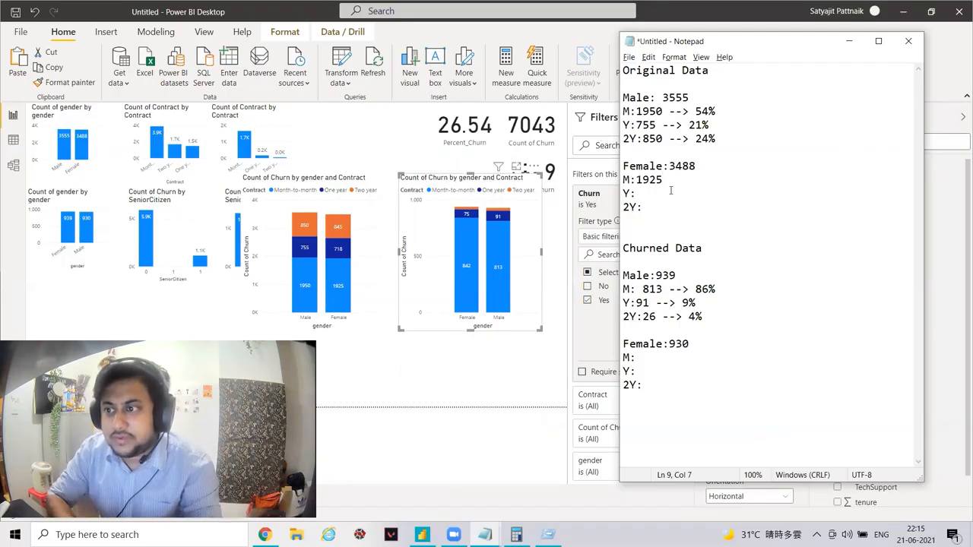
{"action": "key", "text": "Down"}
{"action": "type", "text": "718 2Y:"}
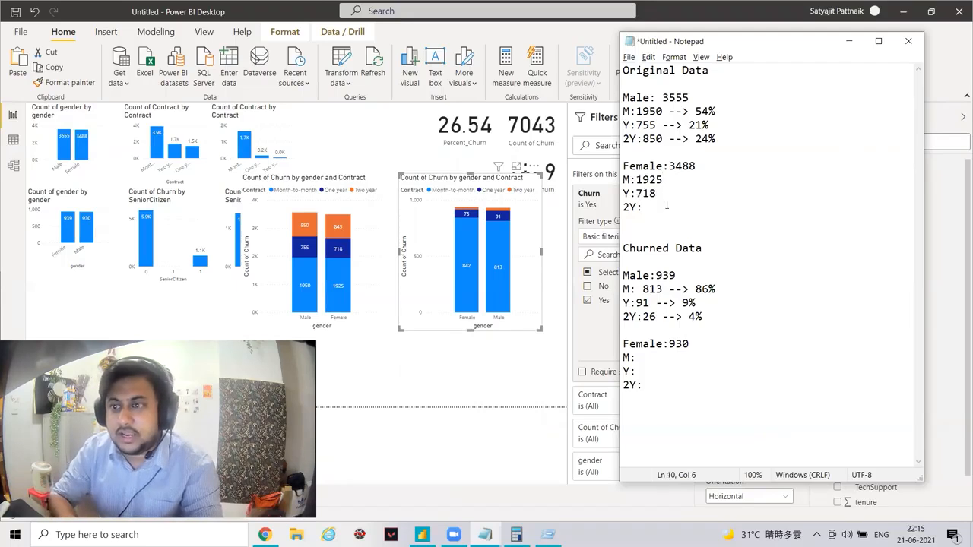
{"action": "type", "text": "845"}
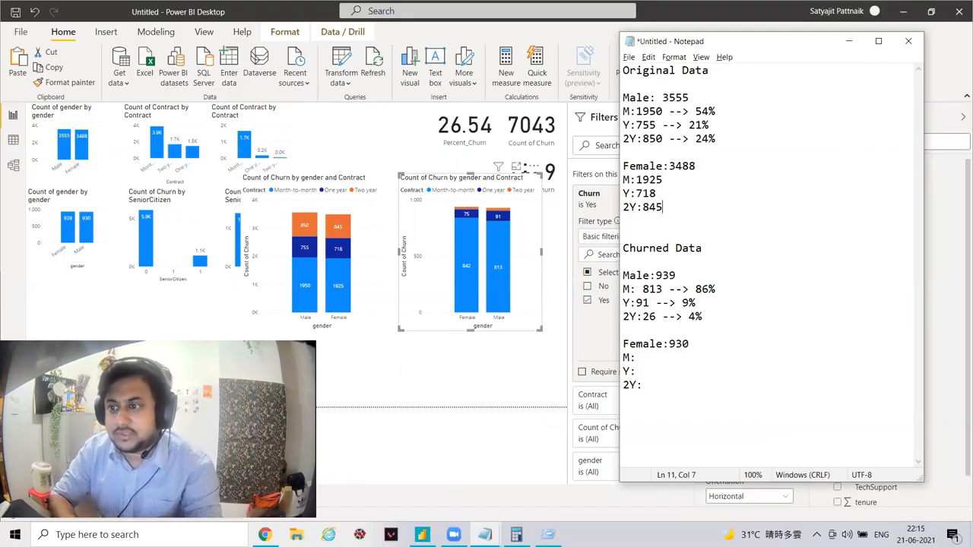
{"action": "left_click", "coordinate": [657, 356]}
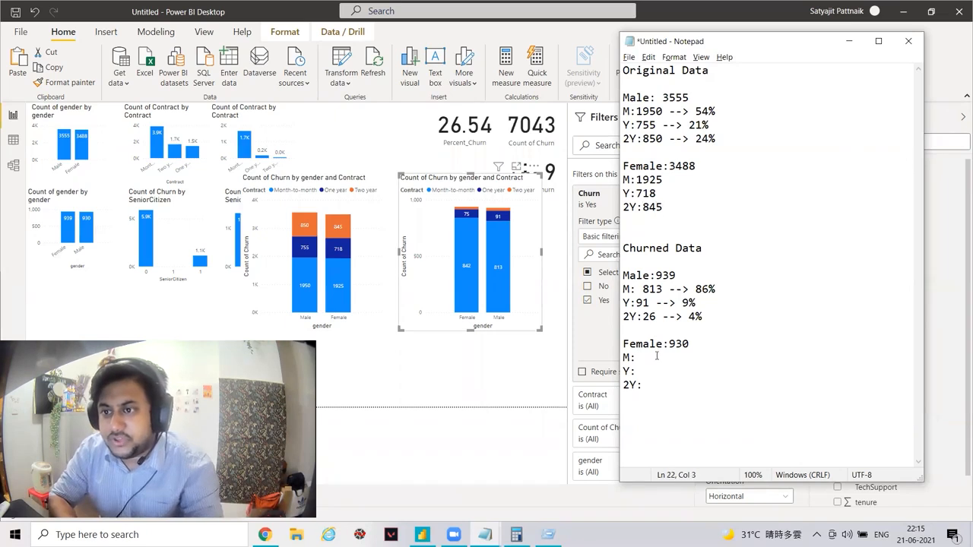
{"action": "type", "text": "813 Y:"}
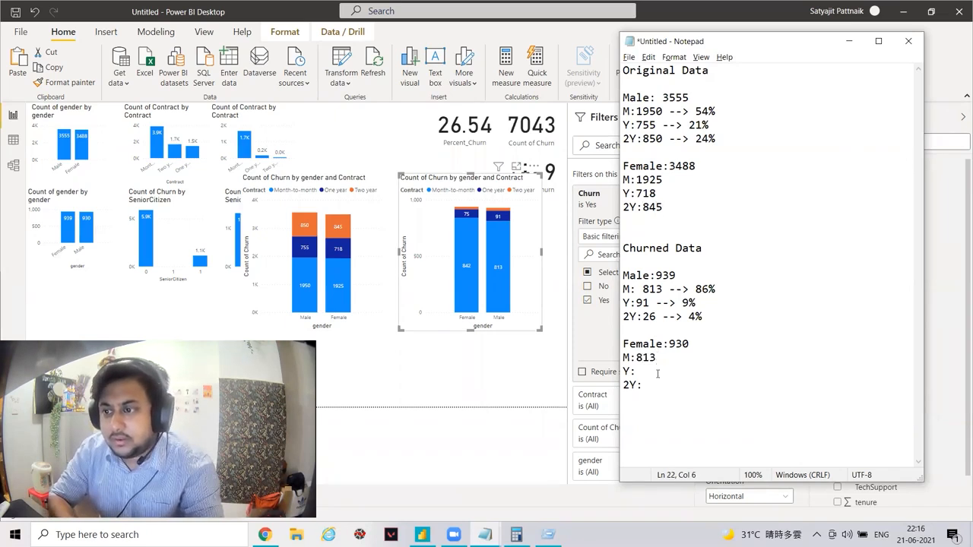
{"action": "type", "text": "91"}
{"action": "key", "text": "Down"}
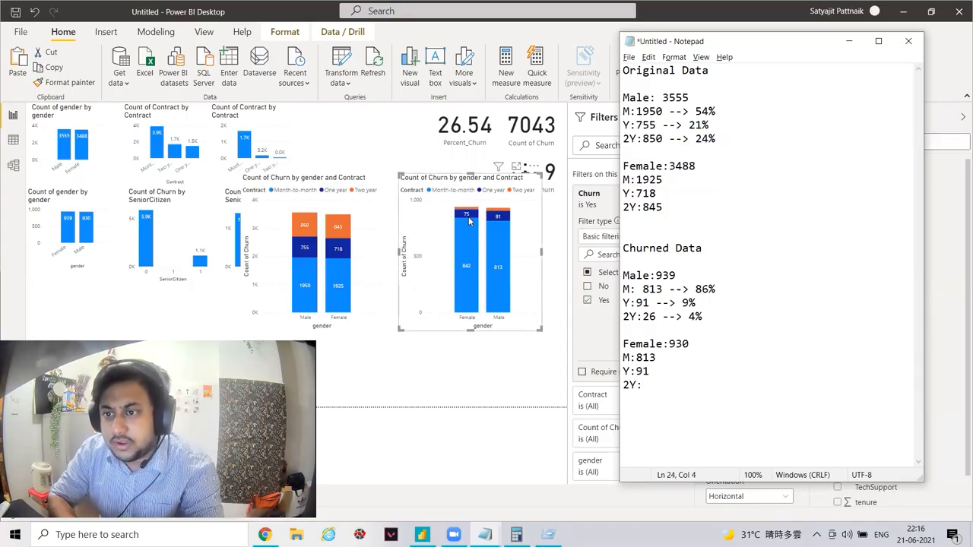
Correct the Churned Data Female M count in the note to 842, with the Y entry on its own line.
{"action": "left_click", "coordinate": [668, 354]}
{"action": "key", "text": "BackSpace"}
{"action": "key", "text": "BackSpace"}
{"action": "key", "text": "Delete"}
{"action": "type", "text": "42"}
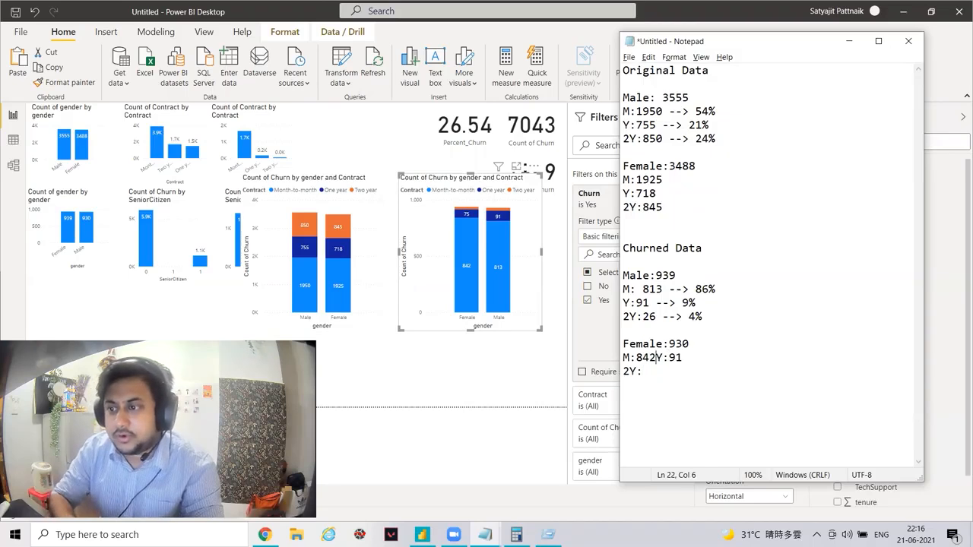
{"action": "key", "text": "Return"}
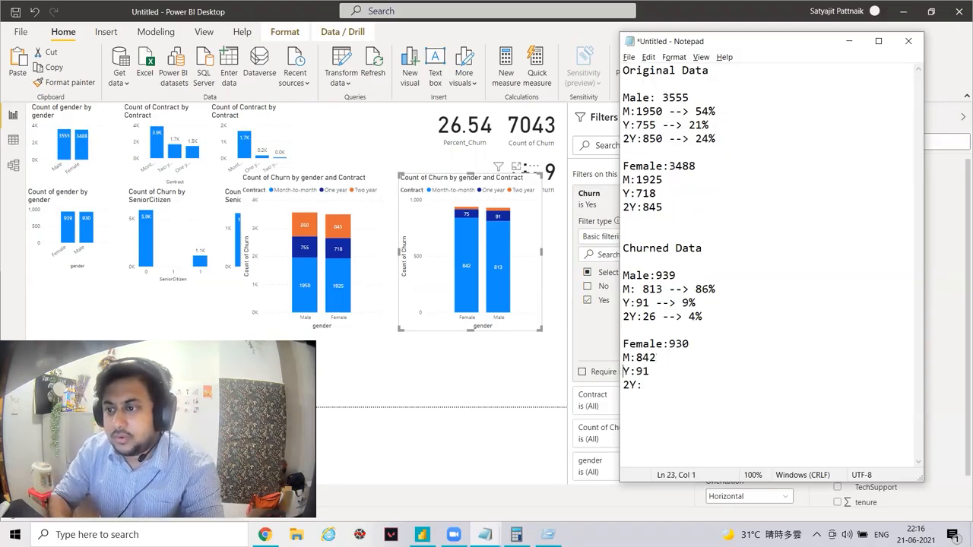
Set the Churned Data Female Y count to 75 and the 2Y count to 22, taken from the churned chart.
{"action": "left_click", "coordinate": [665, 373]}
{"action": "key", "text": "BackSpace"}
{"action": "key", "text": "BackSpace"}
{"action": "type", "text": "75"}
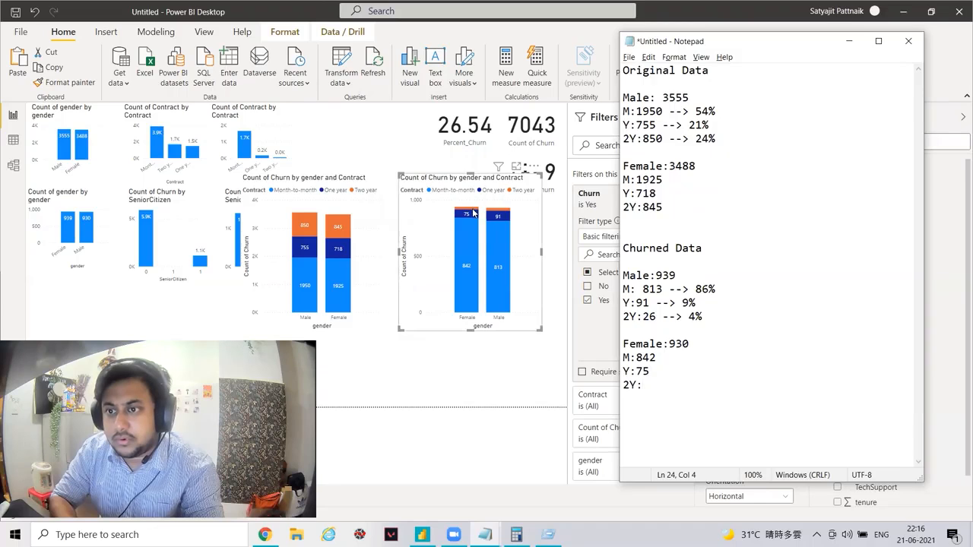
{"action": "mouse_move", "coordinate": [473, 213]}
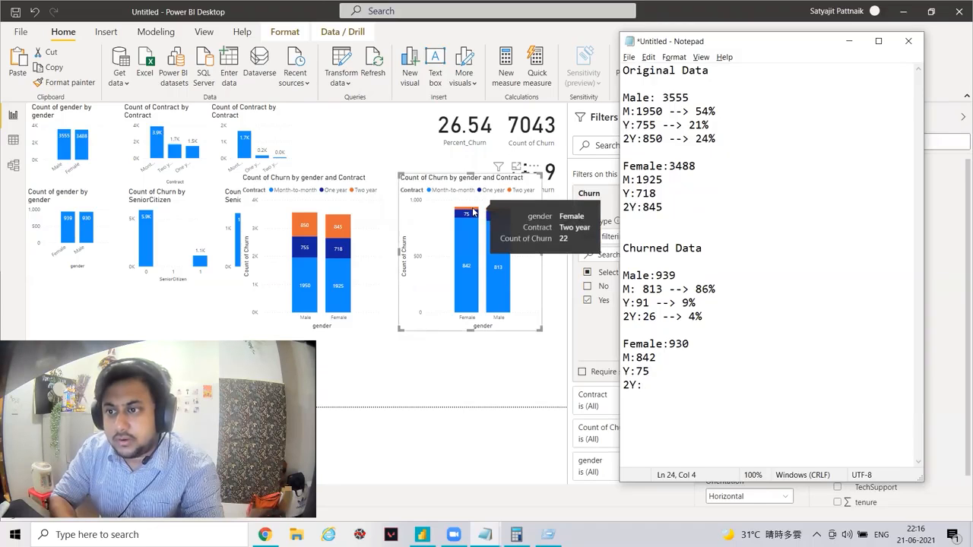
{"action": "type", "text": "22"}
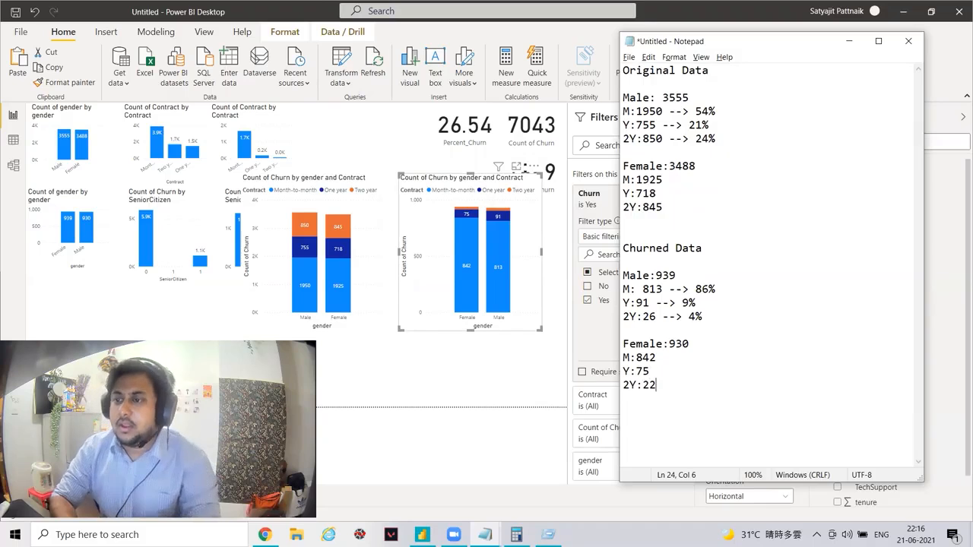
Calculate 1925 ÷ 3488 in Calculator and append "--> 55%" to the Original Data Female M count in the note.
{"action": "key", "text": "alt+Tab"}
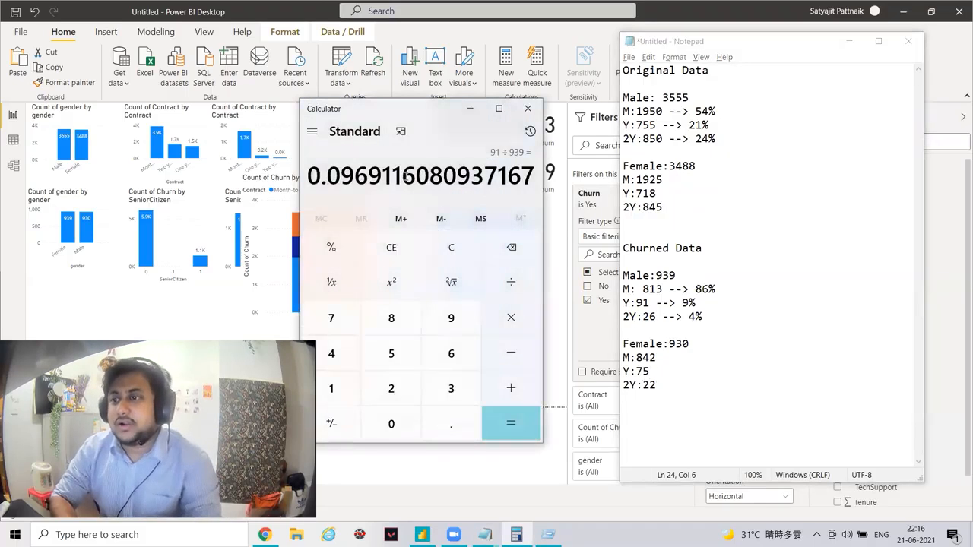
{"action": "type", "text": "1925/"}
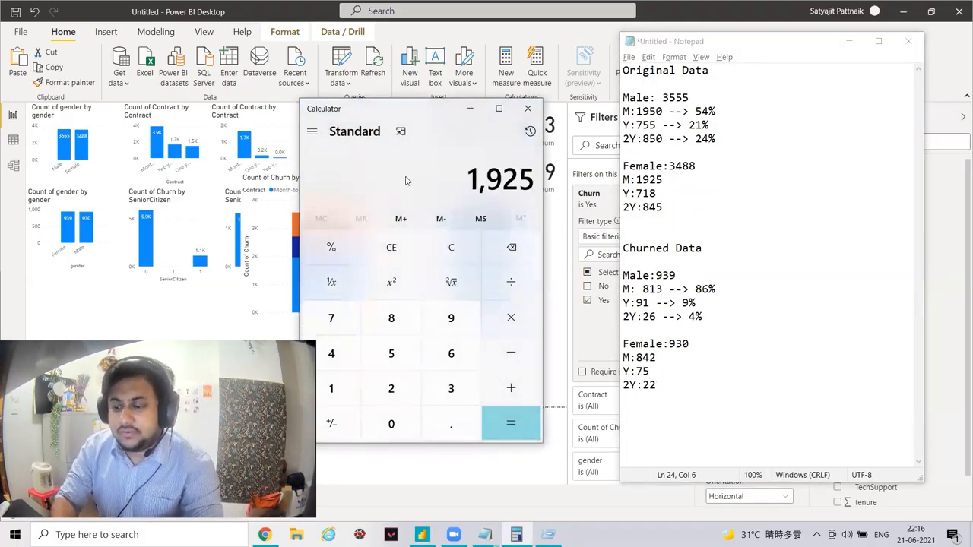
{"action": "type", "text": "3488"}
{"action": "key", "text": "Return"}
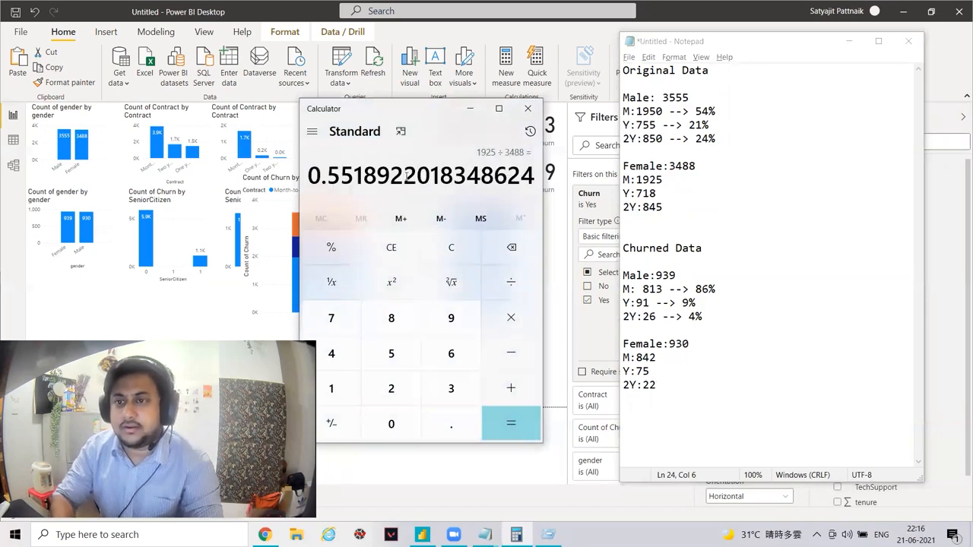
{"action": "left_click", "coordinate": [662, 179]}
{"action": "type", "text": "--> 55"}
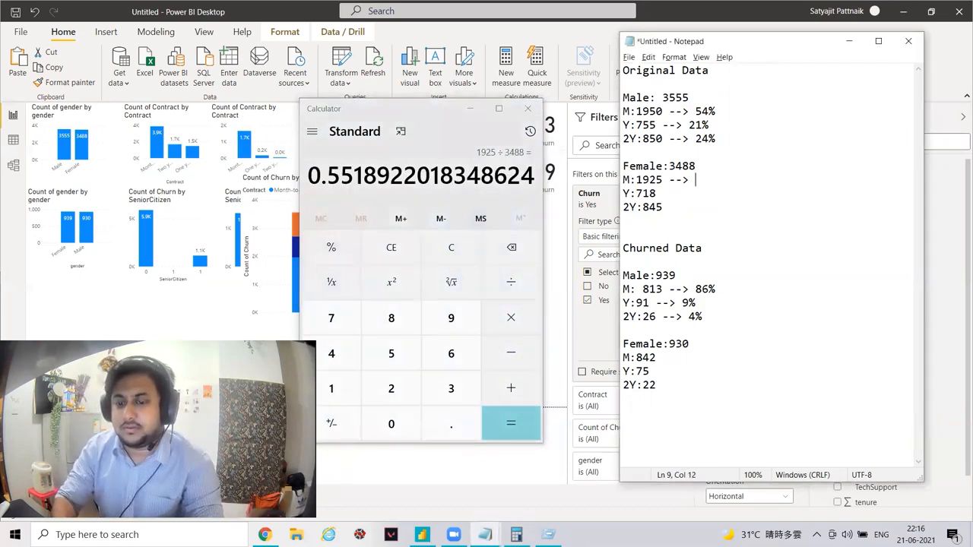
{"action": "type", "text": "%"}
Calculate 718 ÷ 3488, and append "-> 20%" to the Original Data Female Y count and "--> 24%" to the 2Y count.
{"action": "left_click", "coordinate": [504, 178]}
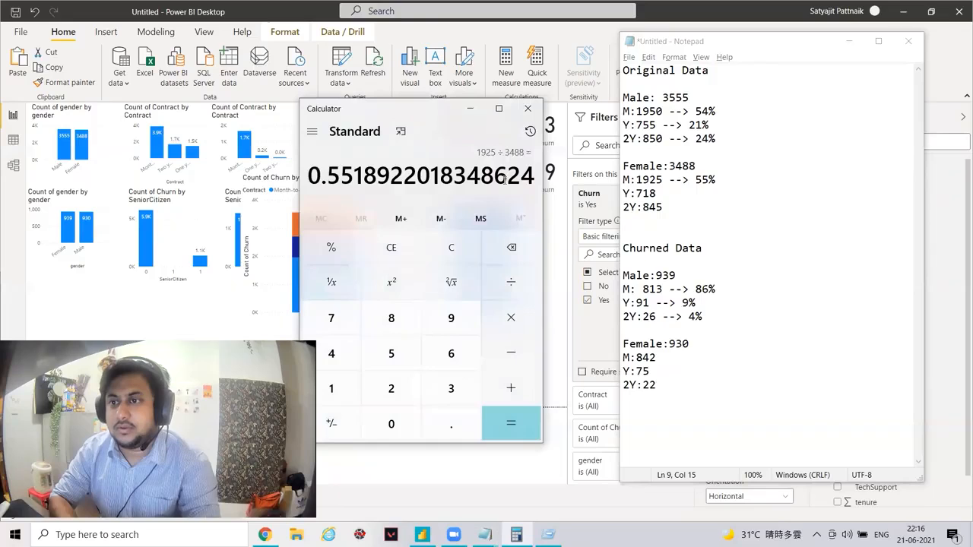
{"action": "type", "text": "8"}
{"action": "type", "text": "18"}
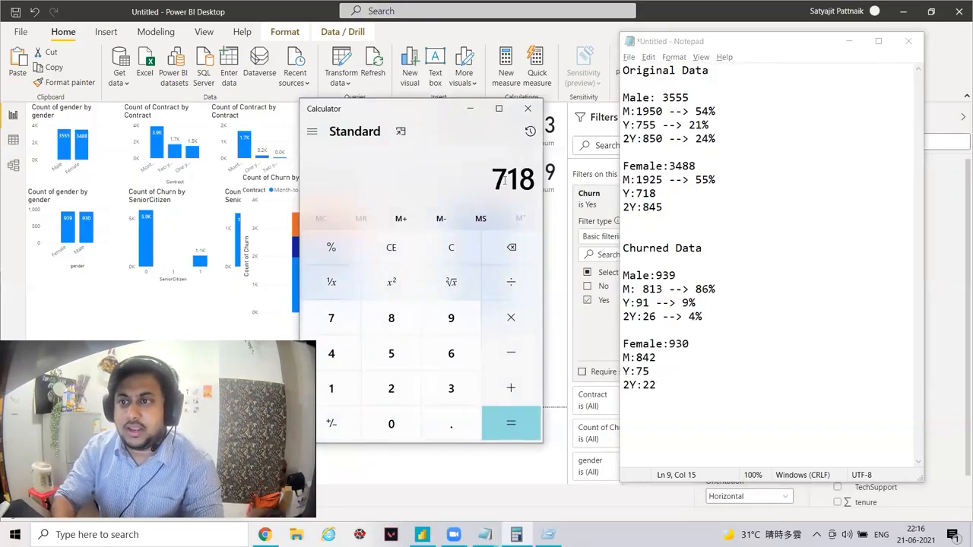
{"action": "type", "text": "/3488"}
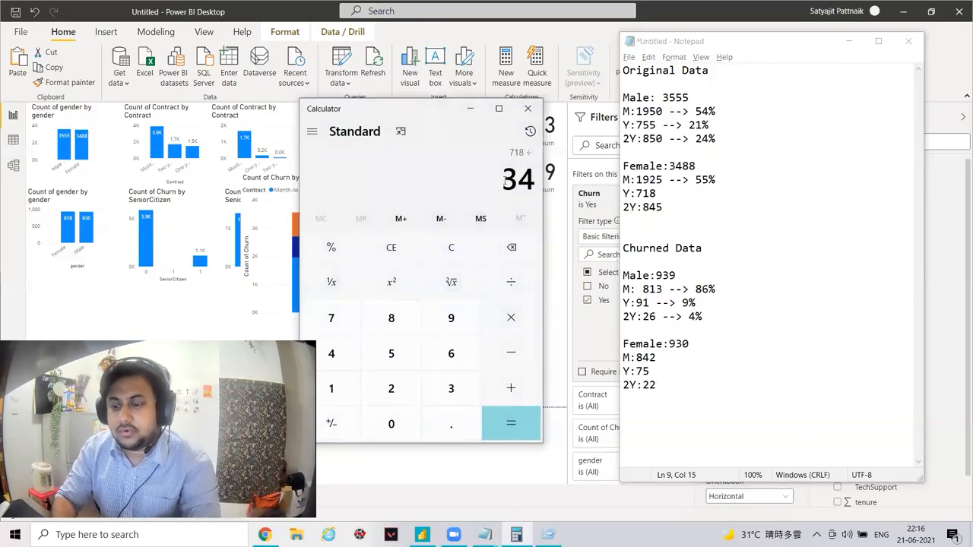
{"action": "key", "text": "Return"}
{"action": "left_click", "coordinate": [727, 184]}
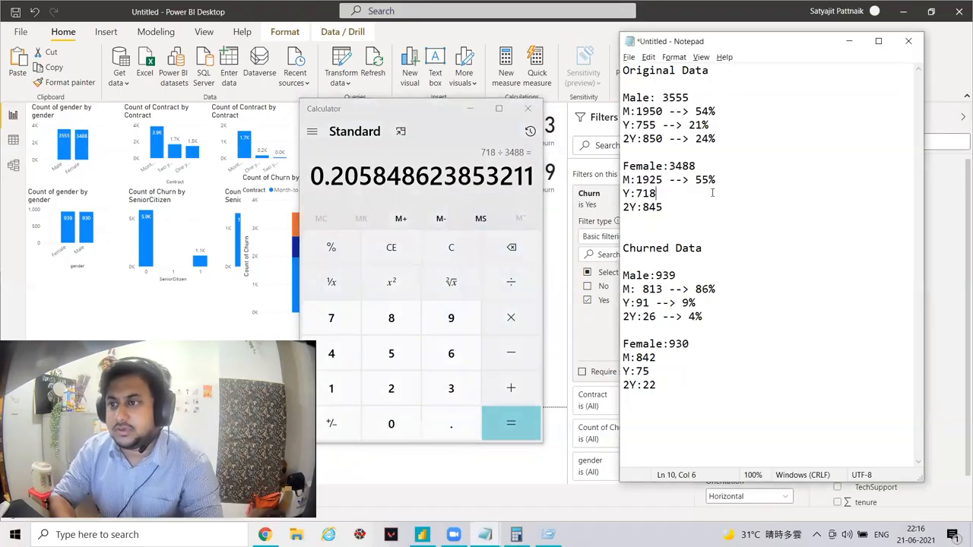
{"action": "key", "text": "Down"}
{"action": "type", "text": "-> 20% 2Y:845 "}
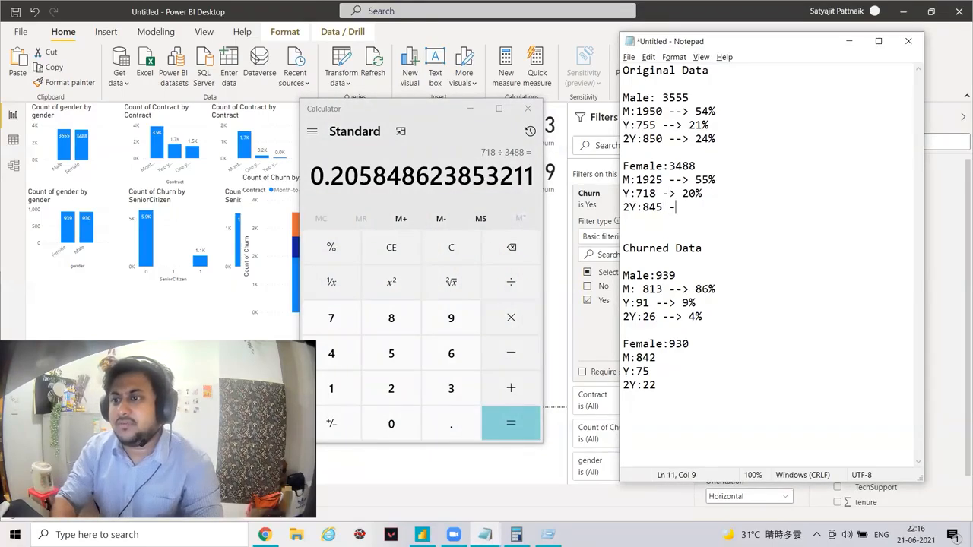
{"action": "type", "text": "--> 24%"}
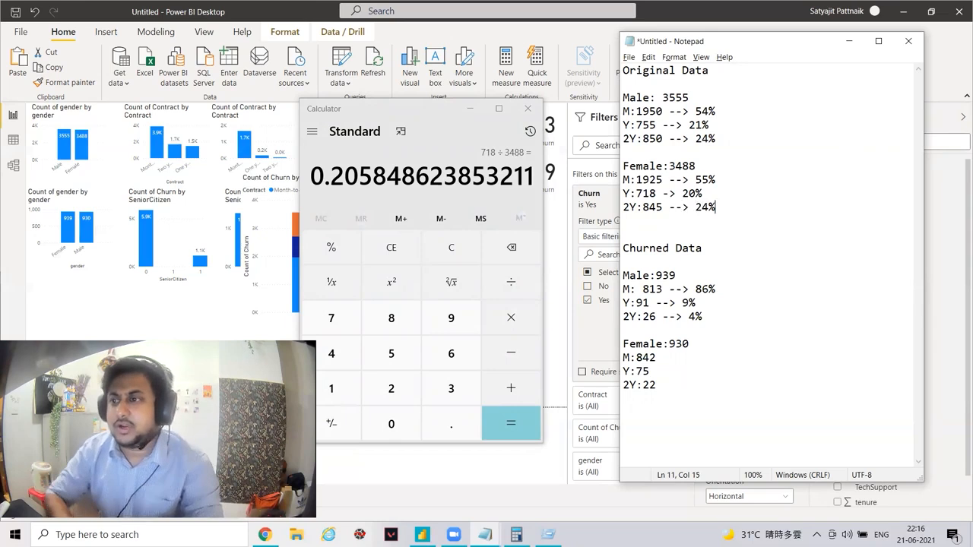
Calculate 842 ÷ 930 and append "--> 90%" to the Churned Data Female M count in the note.
{"action": "left_click", "coordinate": [460, 173]}
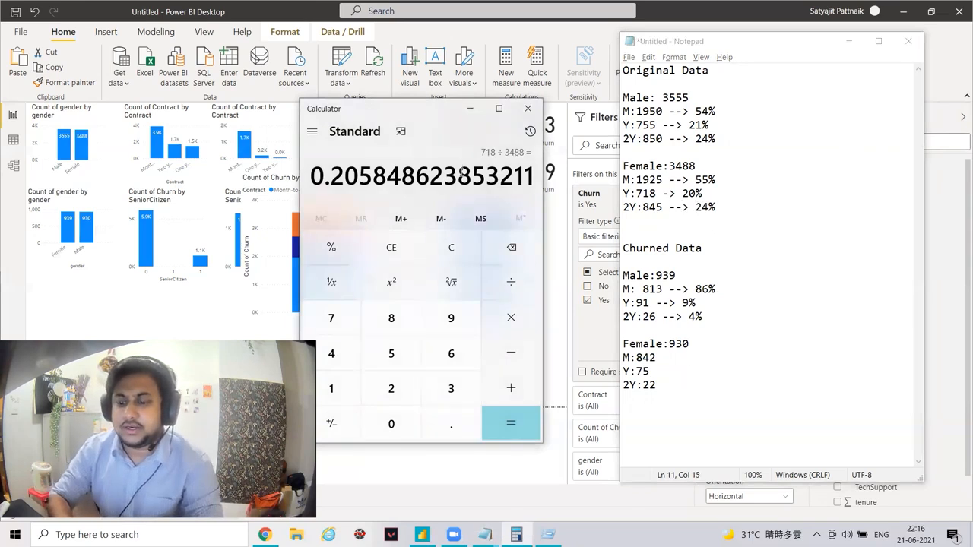
{"action": "type", "text": "842/"}
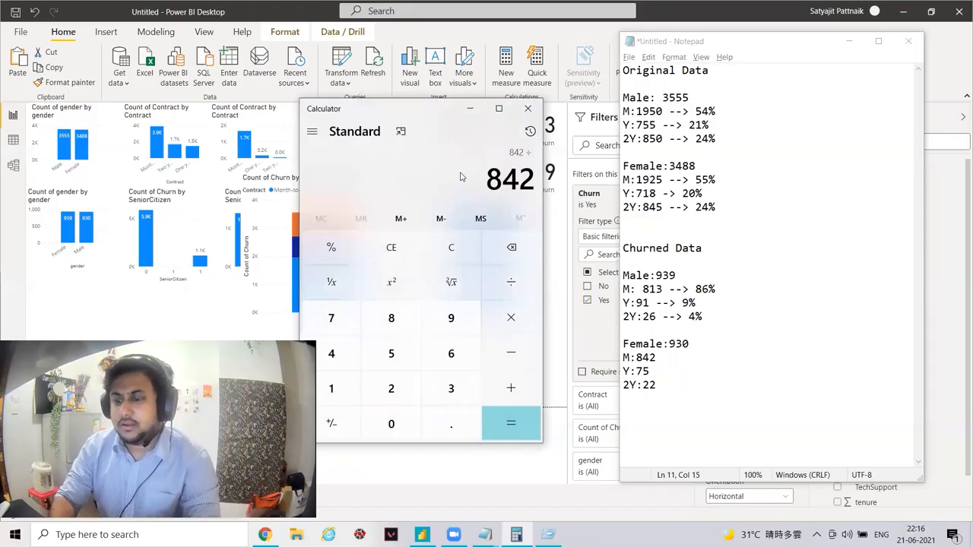
{"action": "type", "text": "930"}
{"action": "key", "text": "Return"}
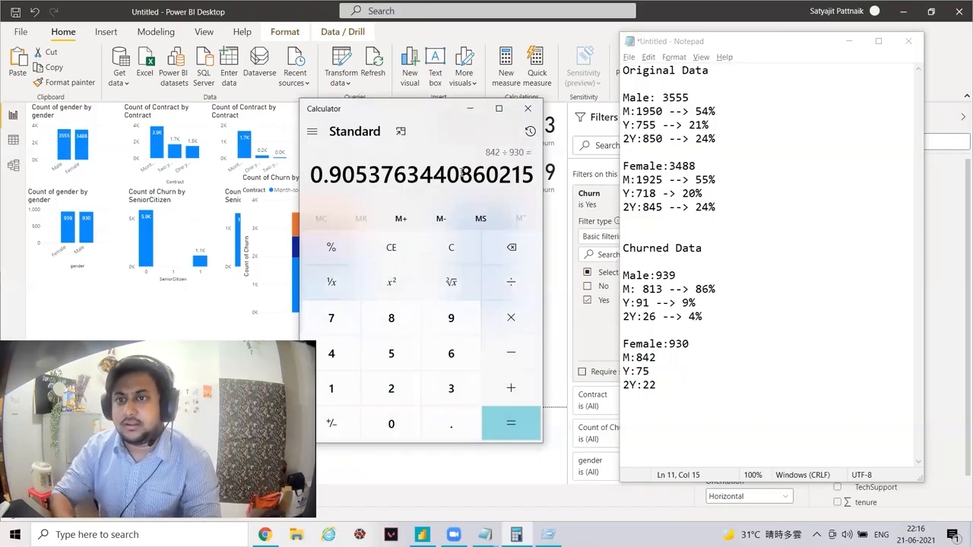
{"action": "left_click", "coordinate": [677, 355]}
{"action": "type", "text": "--> 90%"}
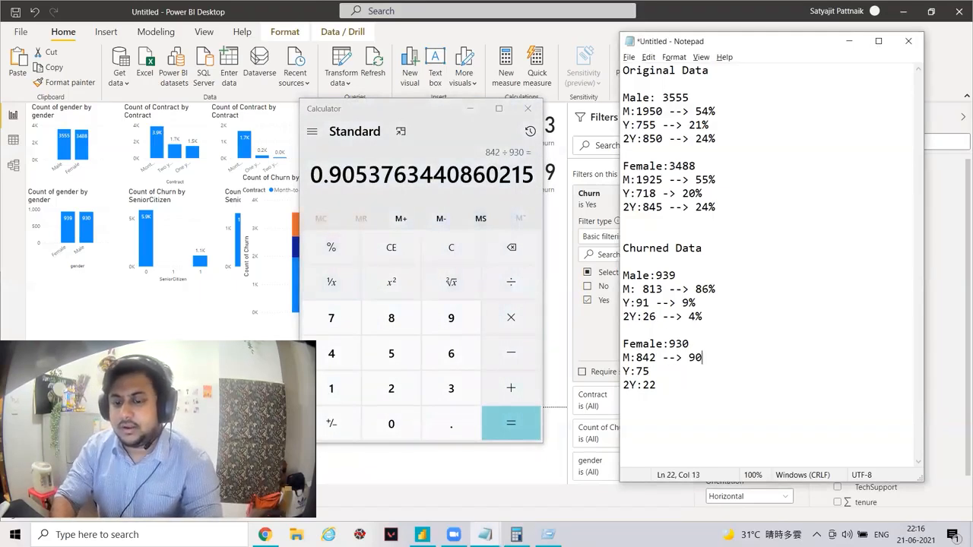
Calculate 75 ÷ 930 and append "--> 8%" to the Churned Data Female Y count in the note.
{"action": "left_click", "coordinate": [500, 174]}
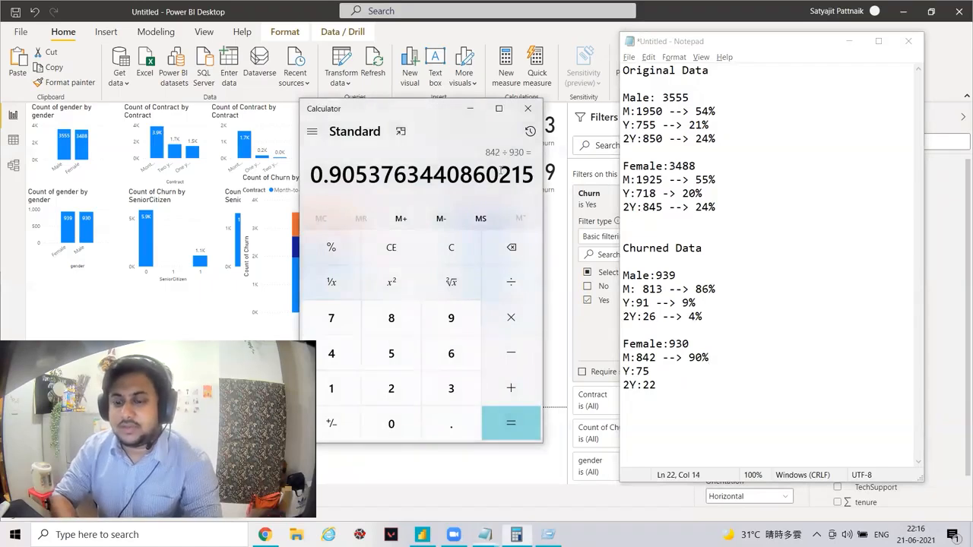
{"action": "type", "text": "75/930"}
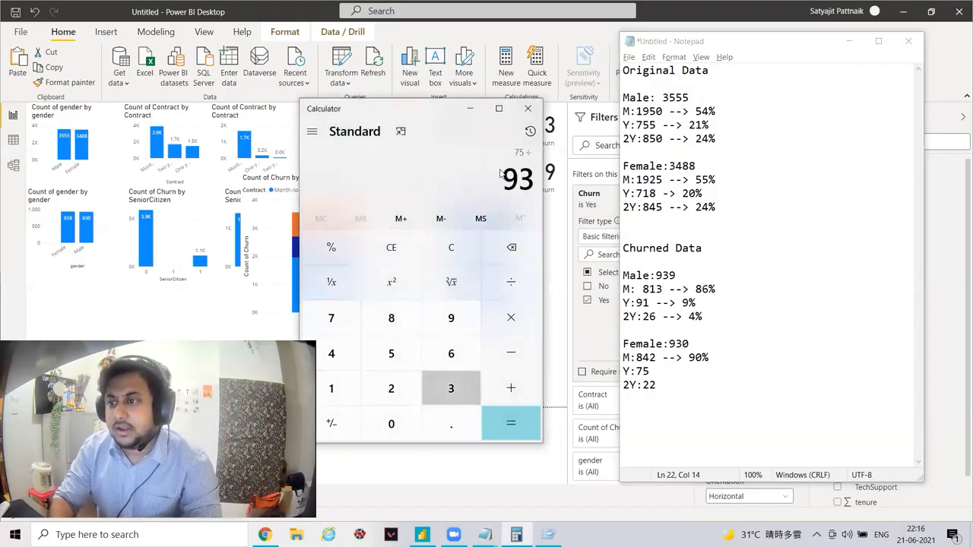
{"action": "key", "text": "Return"}
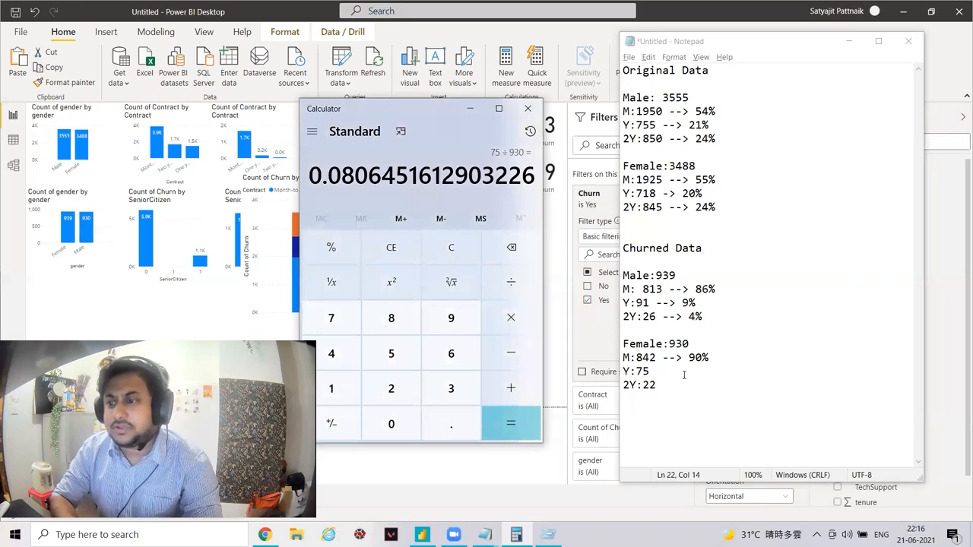
{"action": "left_click", "coordinate": [683, 375]}
{"action": "type", "text": "--> 8"}
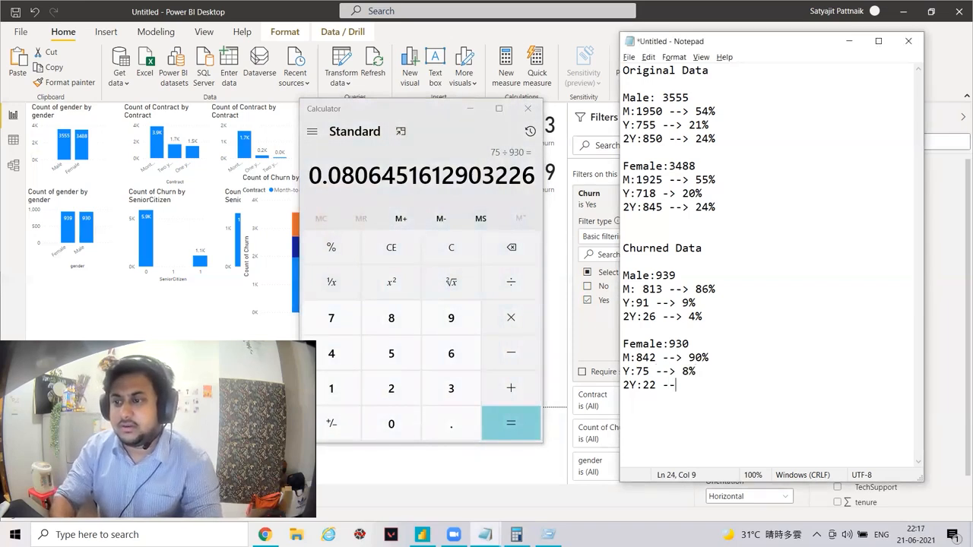
{"action": "type", "text": "%"}
Append "--> 2%" to the Churned Data Female 2Y count in the note.
{"action": "key", "text": "Return"}
{"action": "type", "text": "2Y:22 --> 2"}
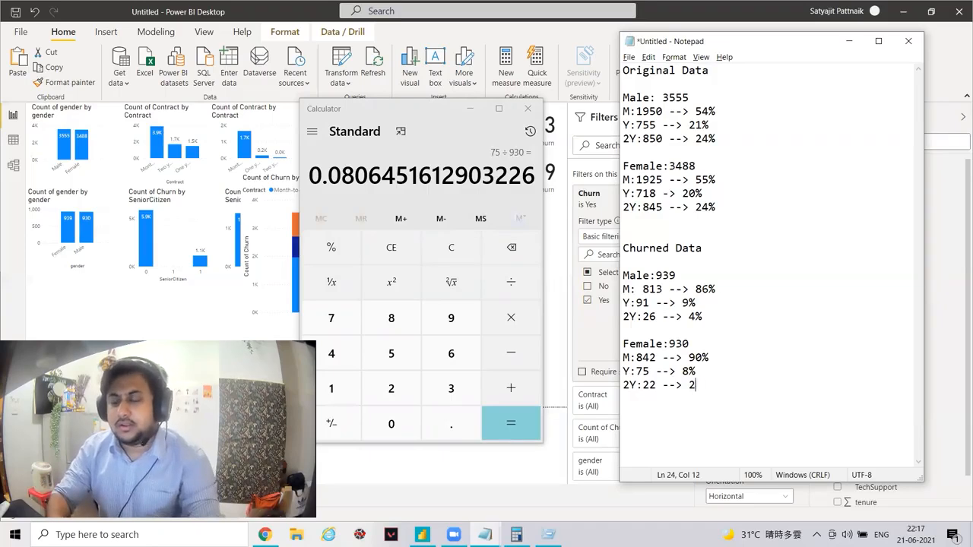
{"action": "type", "text": "&%"}
Below the Churned Data figures in the note, add the conclusion line "Monthly customers are more likely to churn".
{"action": "key", "text": "Return"}
{"action": "key", "text": "Return"}
{"action": "key", "text": "Return"}
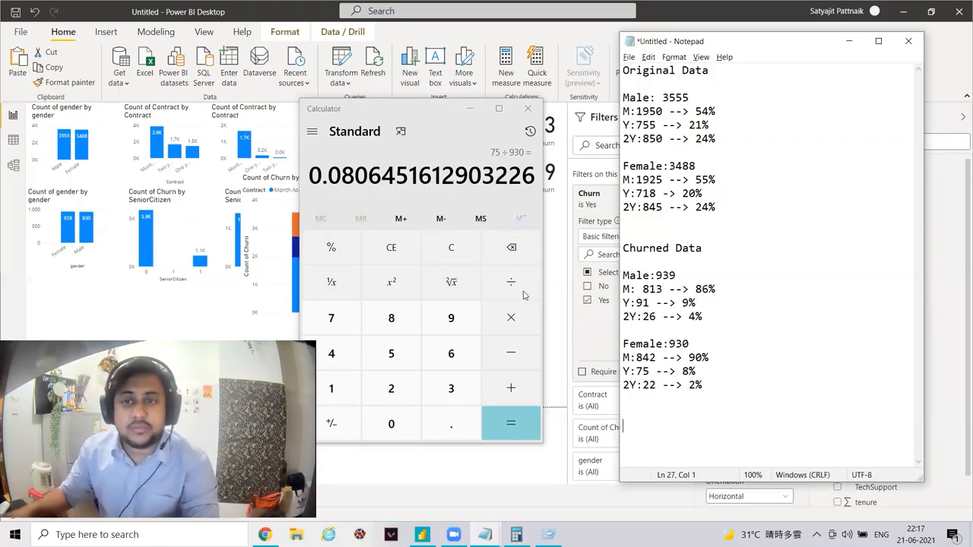
{"action": "type", "text": "M"}
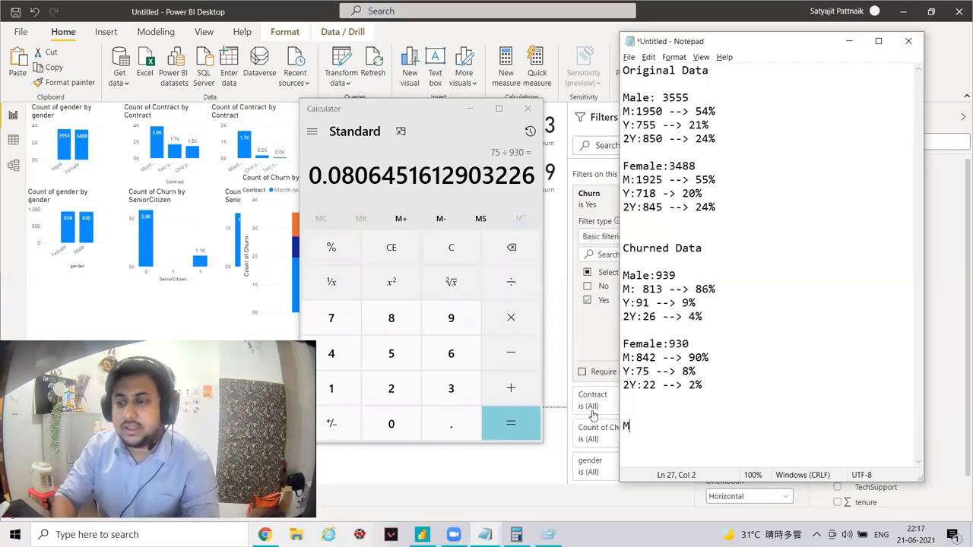
{"action": "type", "text": "onthly customers"}
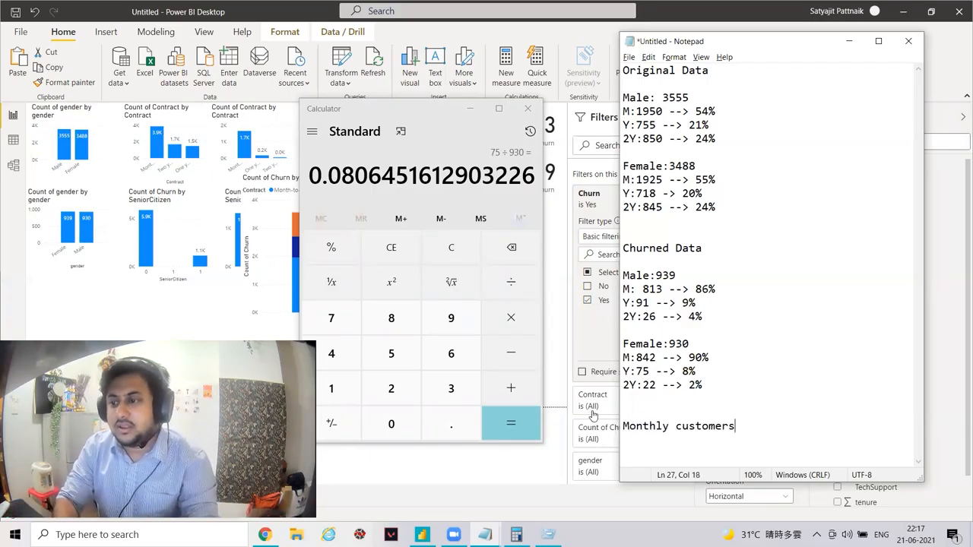
{"action": "type", "text": " are more likely to churn"}
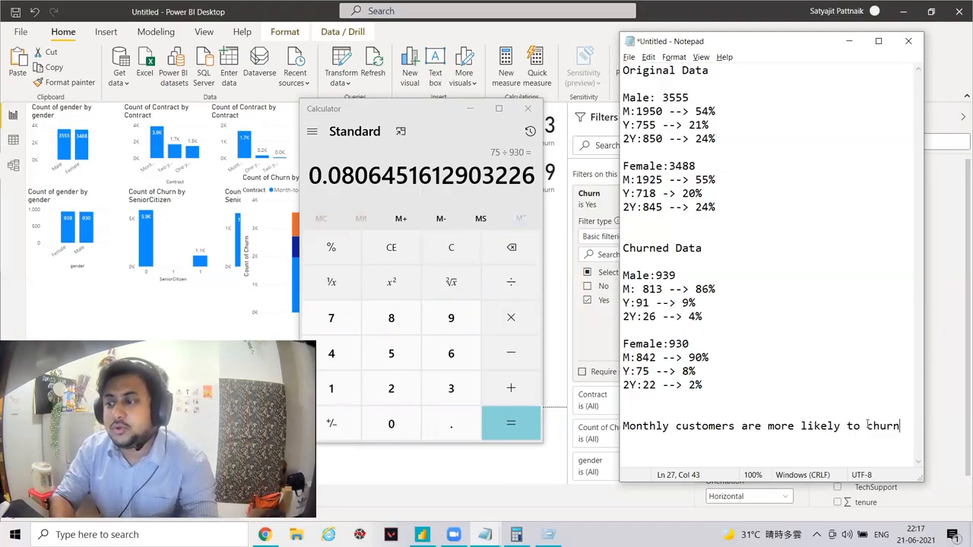
{"action": "key", "text": "Return"}
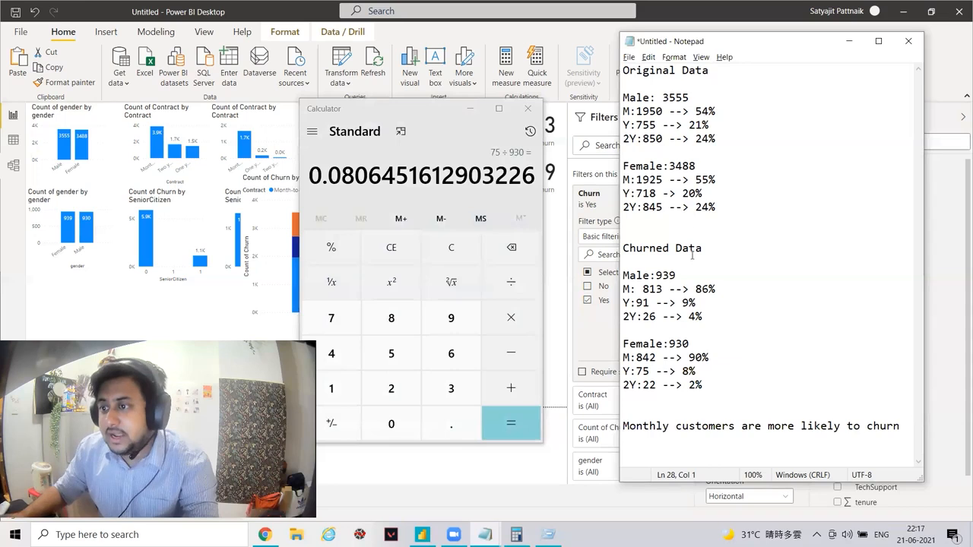
Below the first conclusion, add "Female Monthly customers are more likely to churn as compared to the male monthly customers.".
{"action": "left_click", "coordinate": [708, 357]}
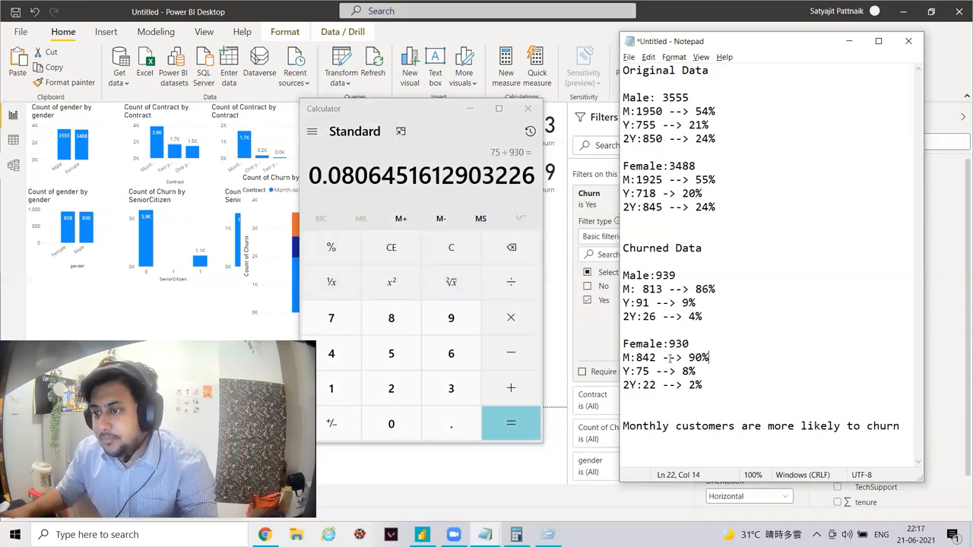
{"action": "left_click", "coordinate": [627, 442]}
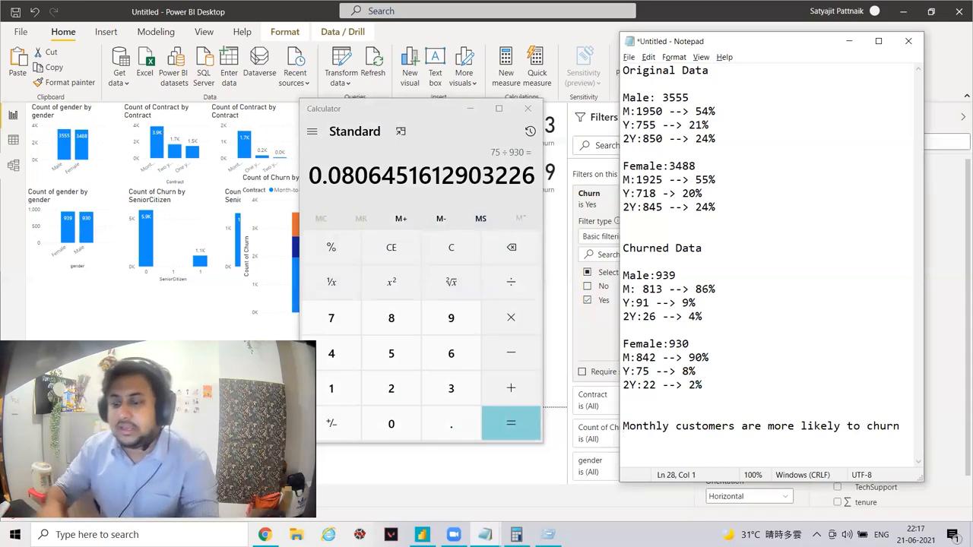
{"action": "type", "text": "Female Monthl"}
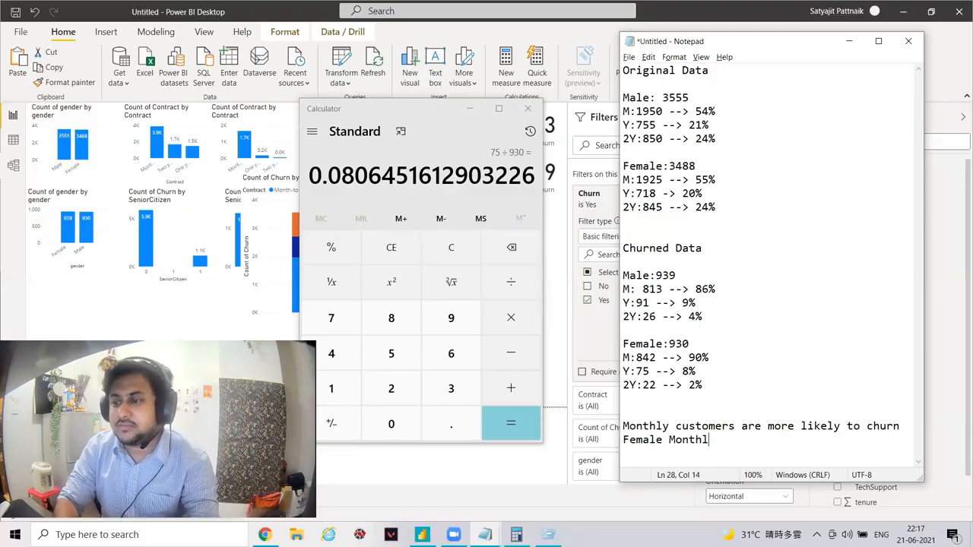
{"action": "type", "text": "y customers ar"}
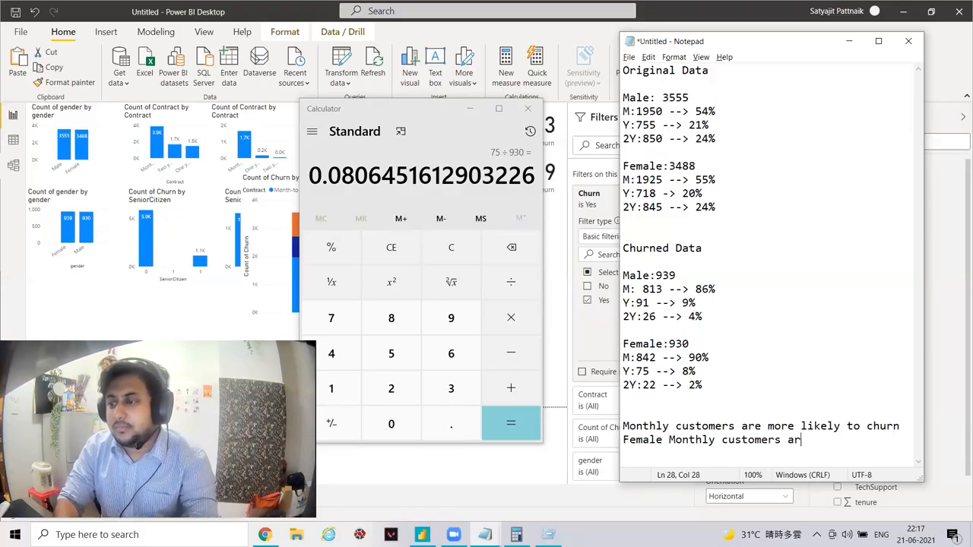
{"action": "type", "text": "e more likely "}
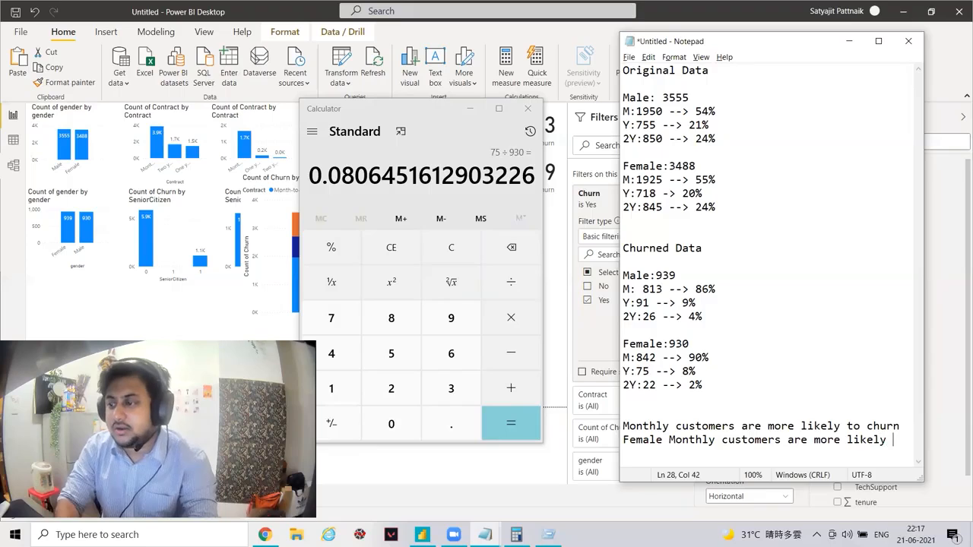
{"action": "type", "text": "to churn as compared "}
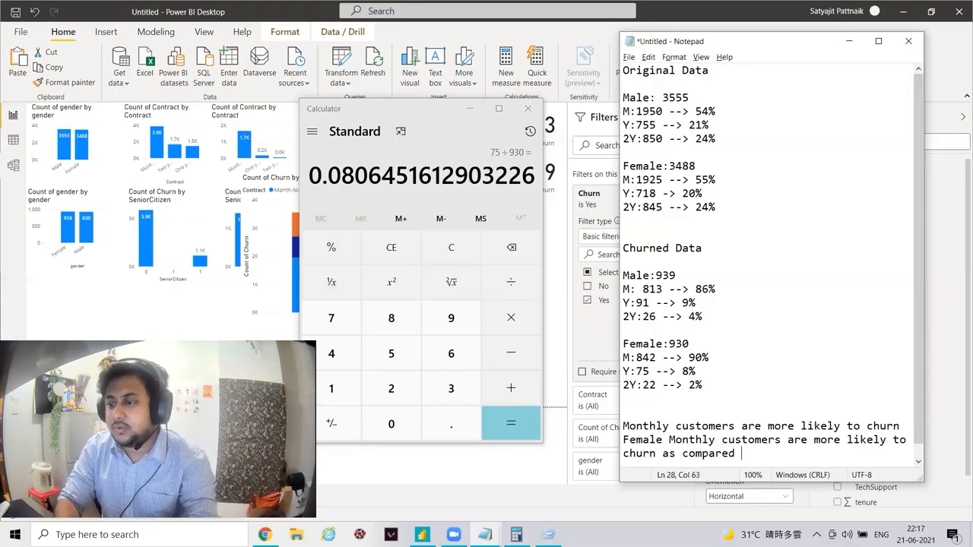
{"action": "type", "text": "to the male"}
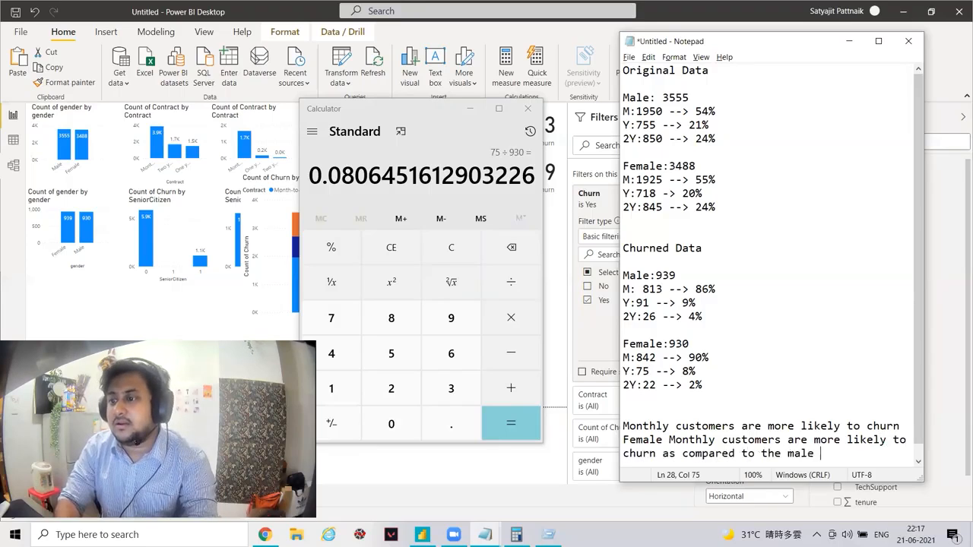
{"action": "type", "text": " monthly"}
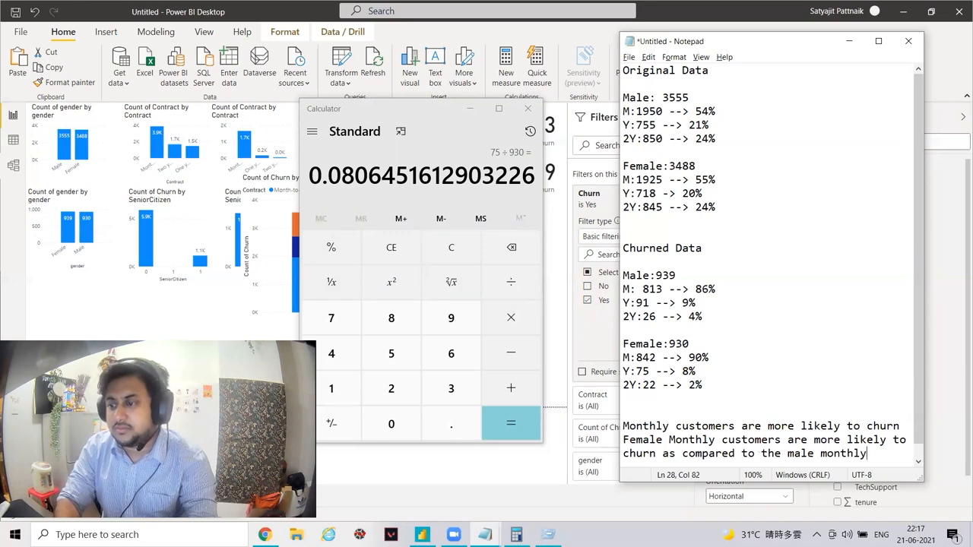
{"action": "type", "text": " customers."}
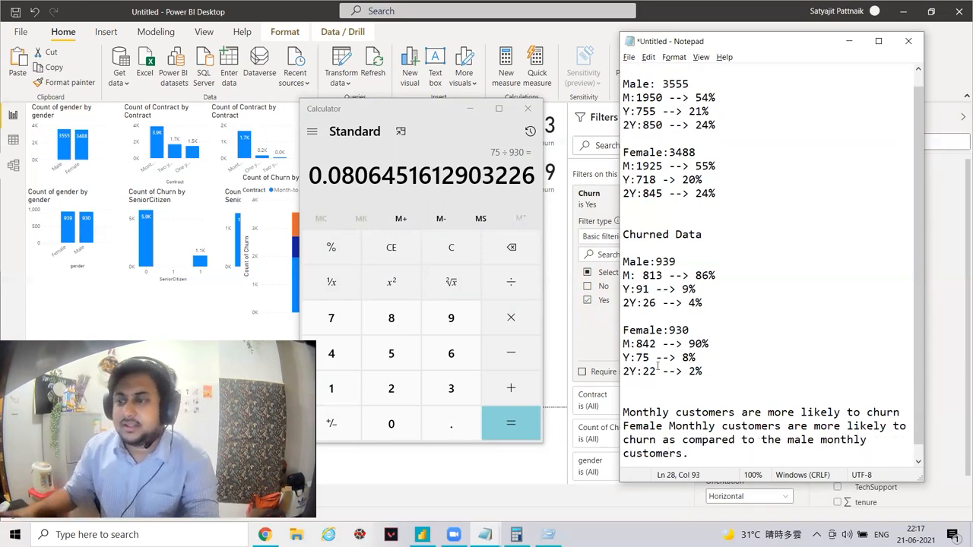
Add "Male 2yearly customers are more likely to churn as compared to the female 2yearly customers." as the last conclusion in the note.
{"action": "left_click_drag", "start_coordinate": [709, 344], "coordinate": [687, 346]}
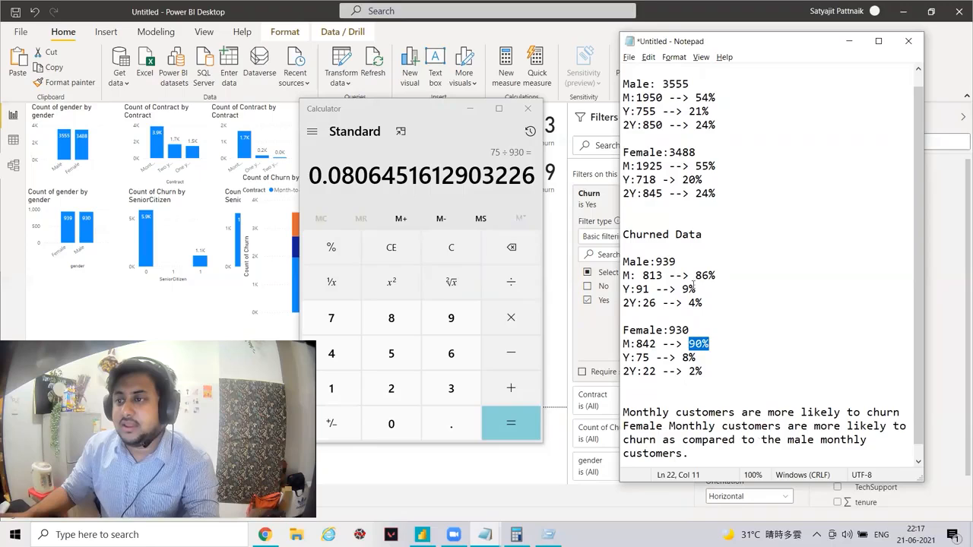
{"action": "left_click_drag", "start_coordinate": [724, 276], "coordinate": [688, 275]}
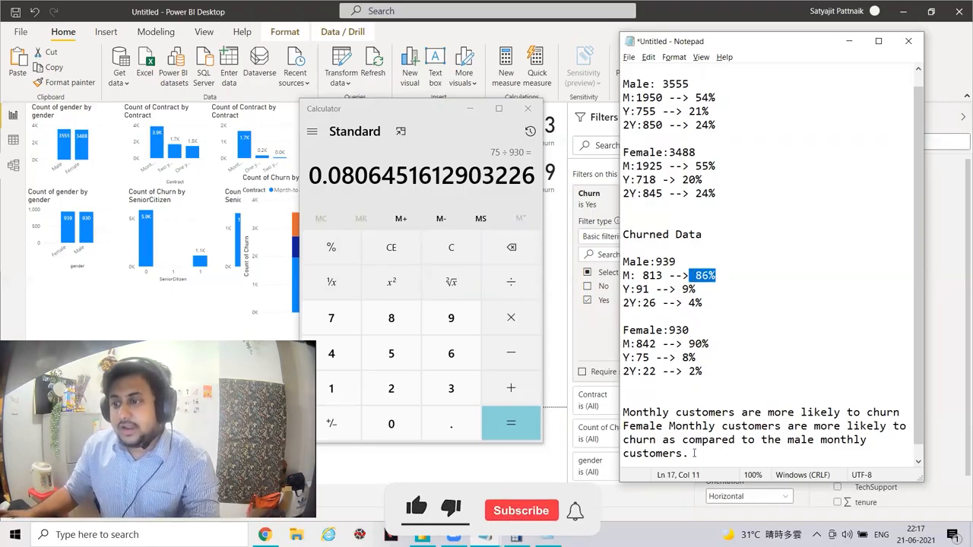
{"action": "key", "text": "Return"}
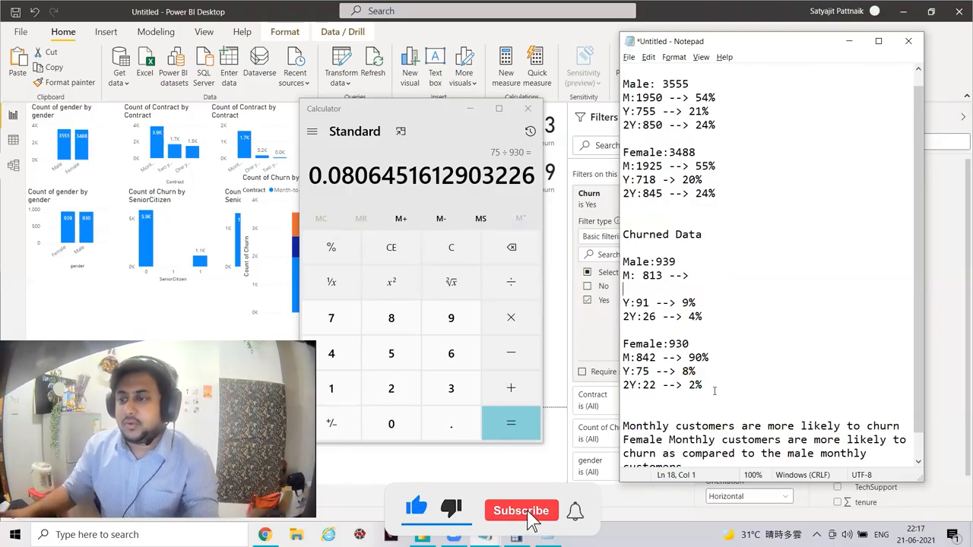
{"action": "scroll", "coordinate": [703, 452], "scroll_direction": "down", "scroll_amount": 1}
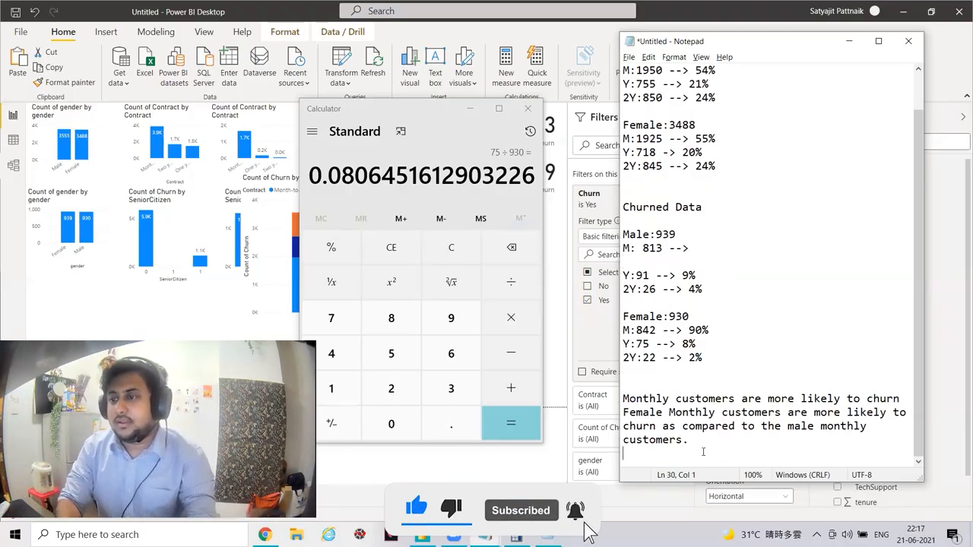
{"action": "left_click", "coordinate": [702, 451]}
{"action": "type", "text": "Male 2yearly"}
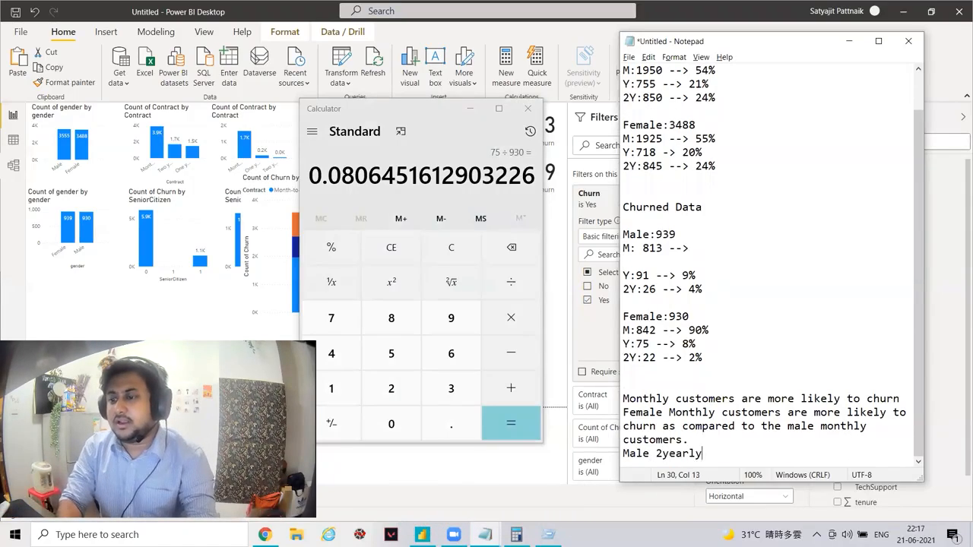
{"action": "type", "text": " customers are more l"}
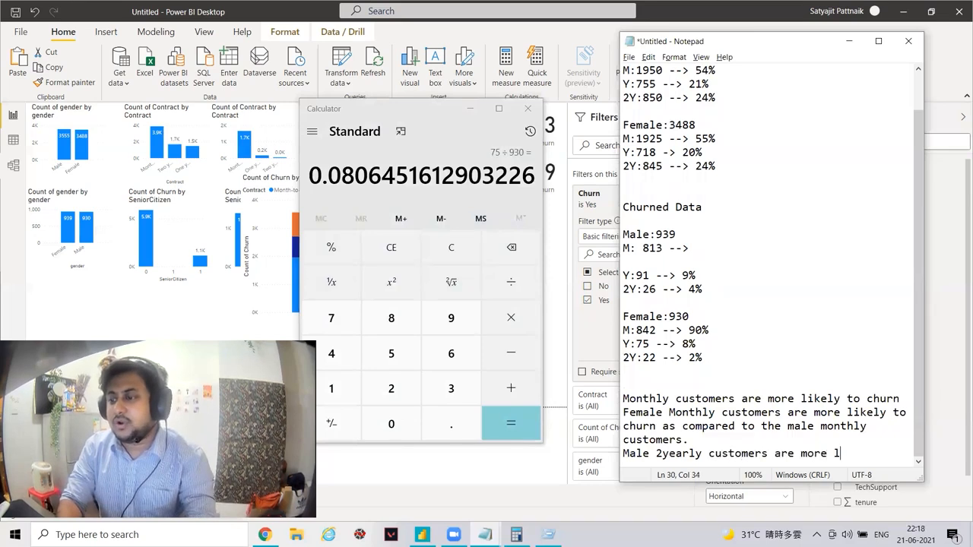
{"action": "type", "text": "ike y to churn "}
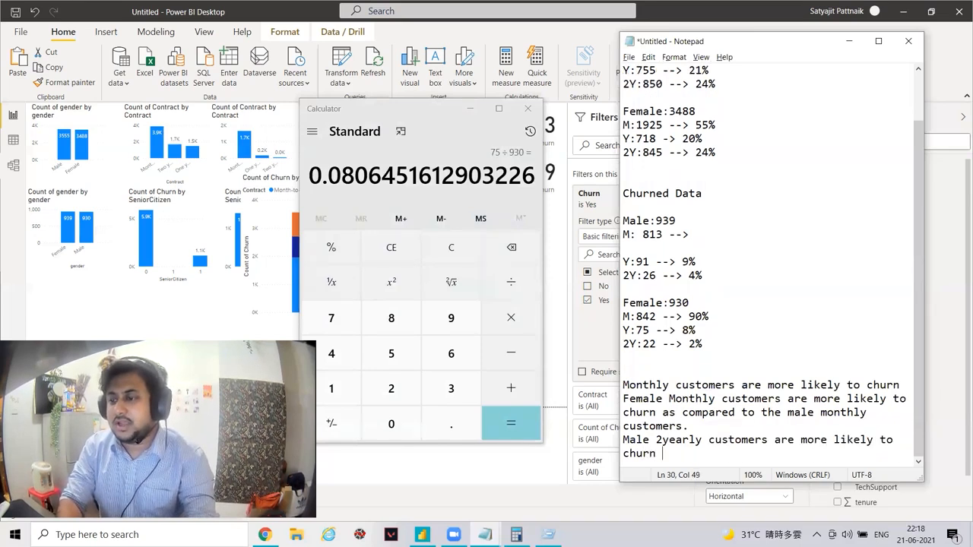
{"action": "type", "text": "as compared to th"}
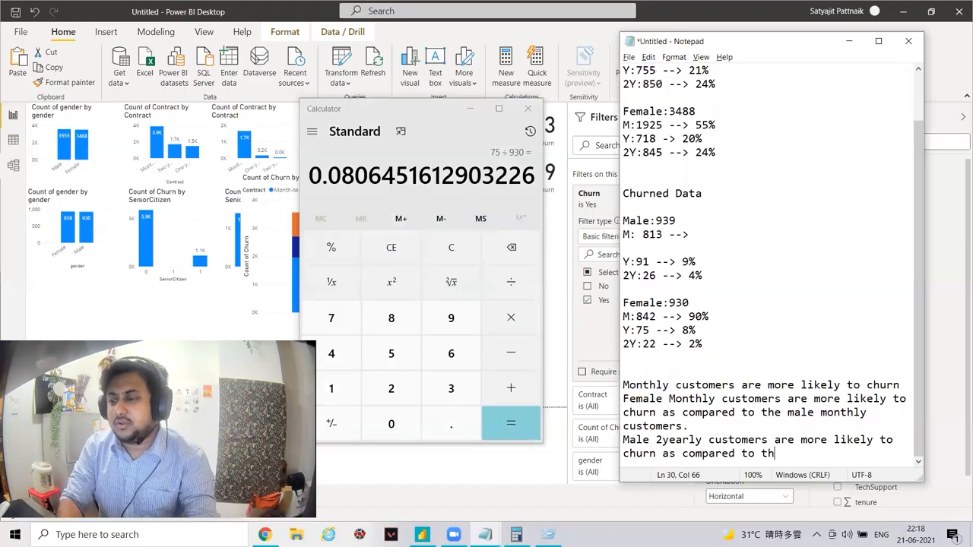
{"action": "type", "text": "e female 2y"}
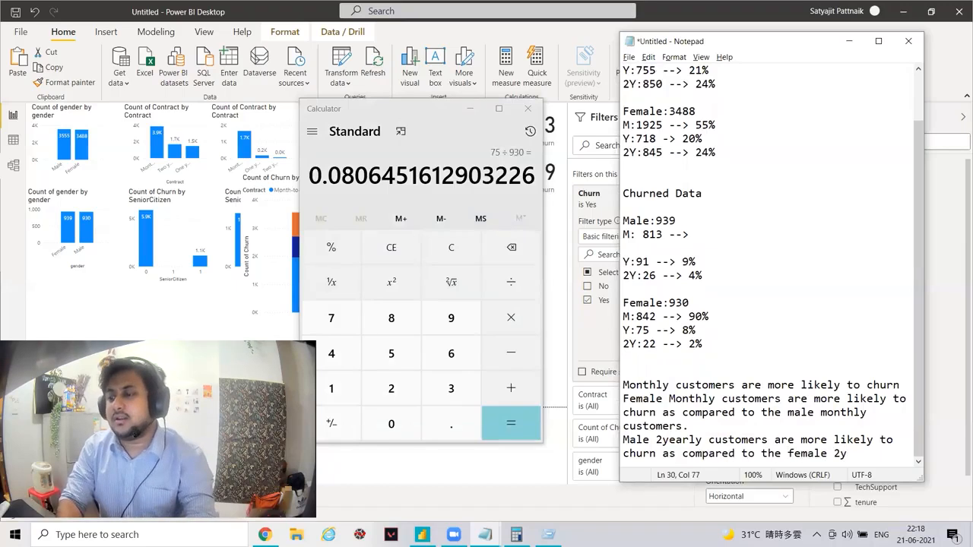
{"action": "type", "text": "early customers."}
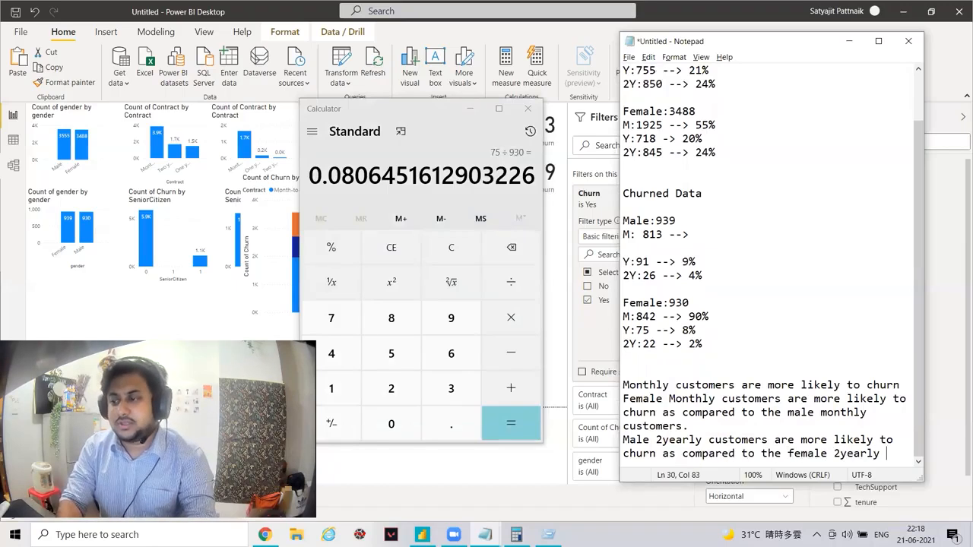
{"action": "key", "text": "Return"}
{"action": "key", "text": "Return"}
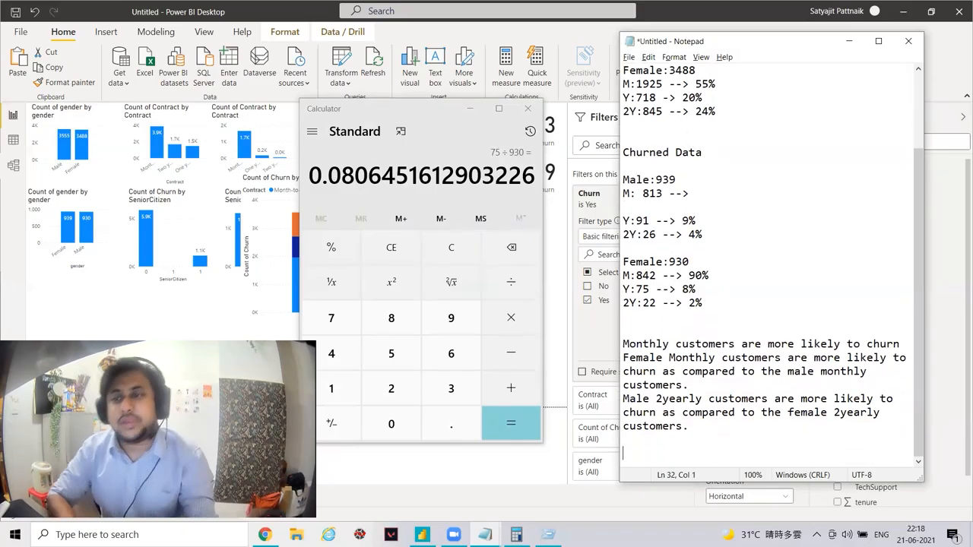
Minimize the calculator and move both Count of Churn by gender and Contract charts over the small gender charts on the report canvas.
{"action": "left_click", "coordinate": [470, 108]}
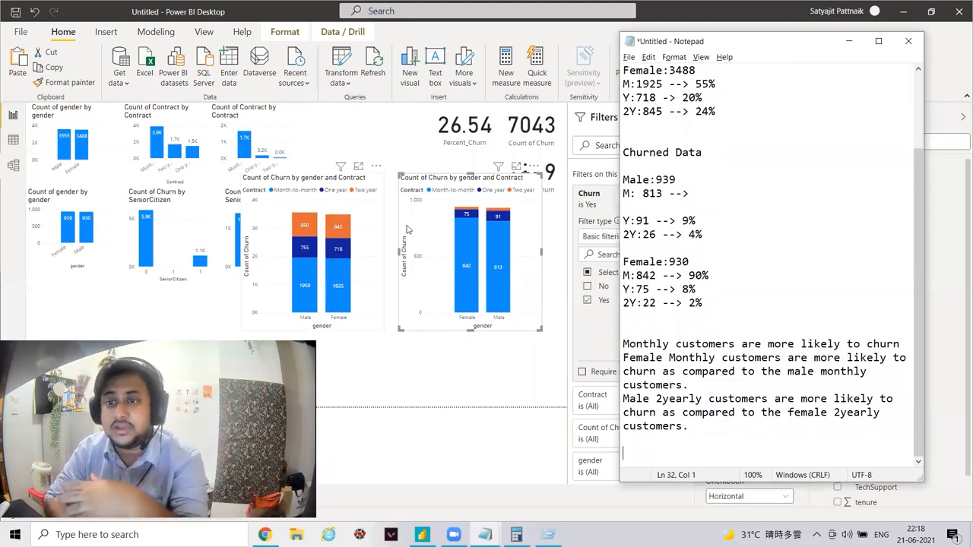
{"action": "left_click_drag", "start_coordinate": [414, 230], "coordinate": [134, 201]}
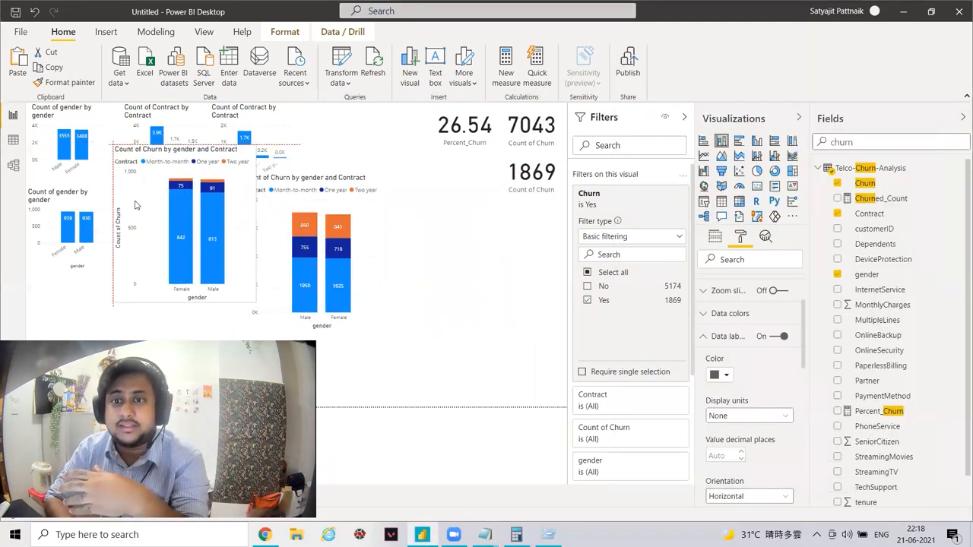
{"action": "left_click_drag", "start_coordinate": [273, 199], "coordinate": [167, 146]}
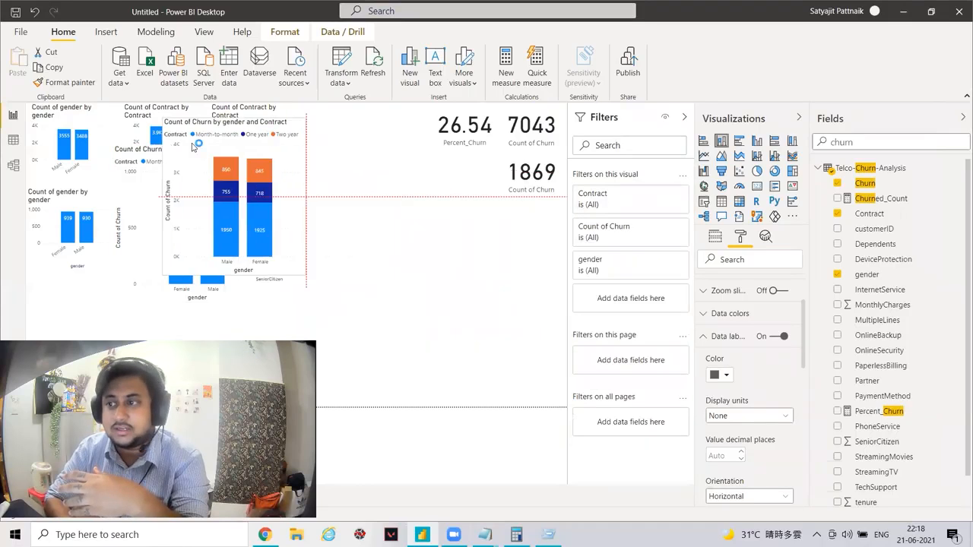
{"action": "left_click_drag", "start_coordinate": [269, 175], "coordinate": [162, 175]}
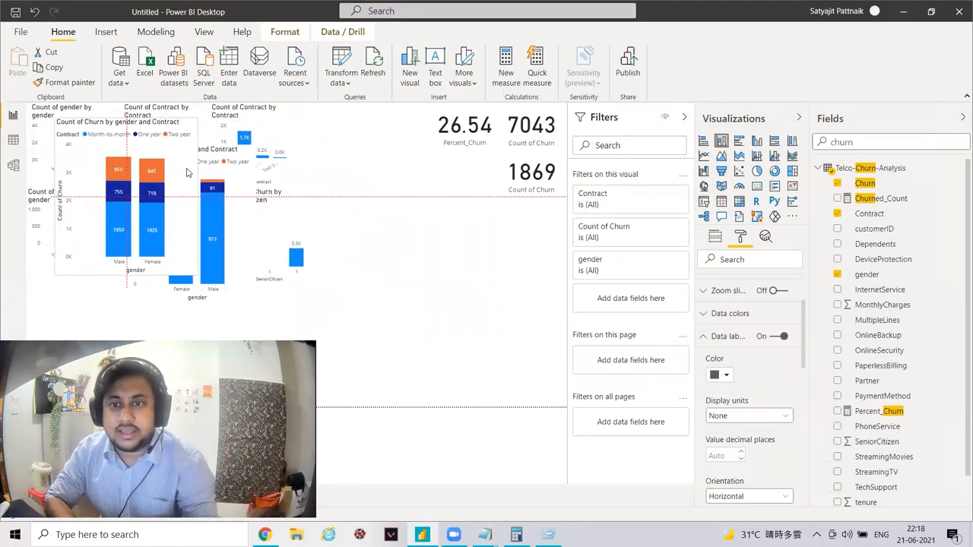
{"action": "left_click_drag", "start_coordinate": [203, 217], "coordinate": [156, 205]}
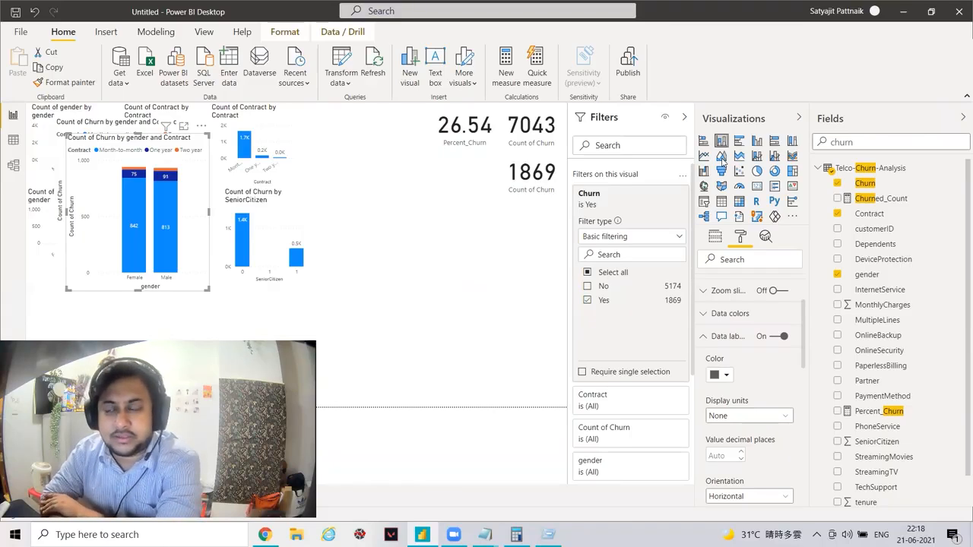
{"action": "left_click", "coordinate": [448, 240]}
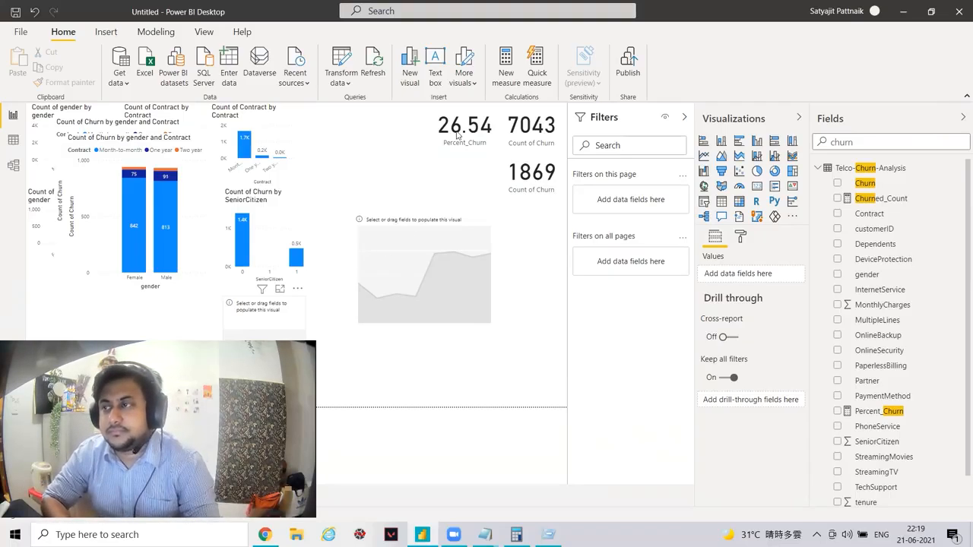
Switch to the Segmented Univariate Analysis slide in Google Slides to review it, and return to the Power BI report.
{"action": "key", "text": "alt+Tab"}
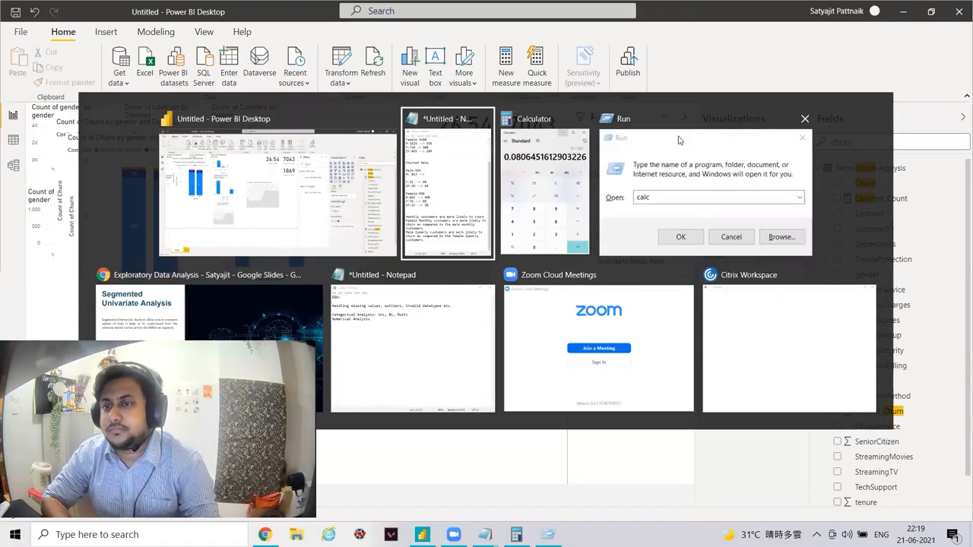
{"action": "key", "text": "alt+Tab"}
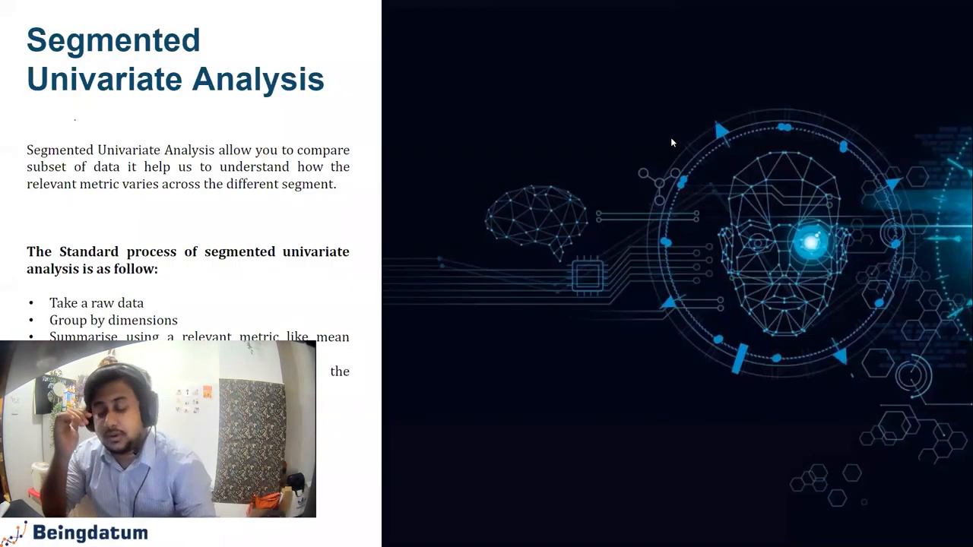
{"action": "key", "text": "alt+Tab"}
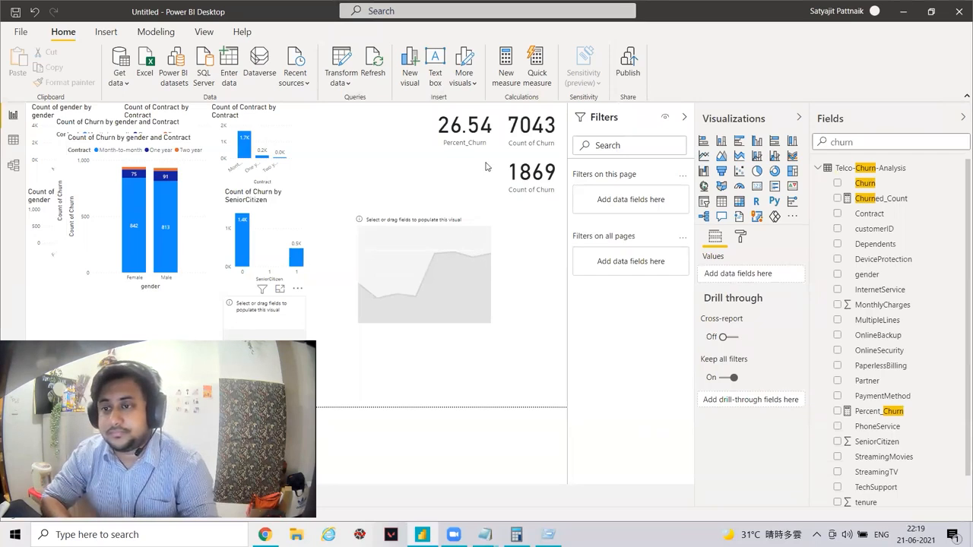
Select the empty area chart and shift it slightly to the right beneath the churn count cards.
{"action": "left_click", "coordinate": [444, 215]}
{"action": "left_click_drag", "start_coordinate": [418, 276], "coordinate": [418, 276]}
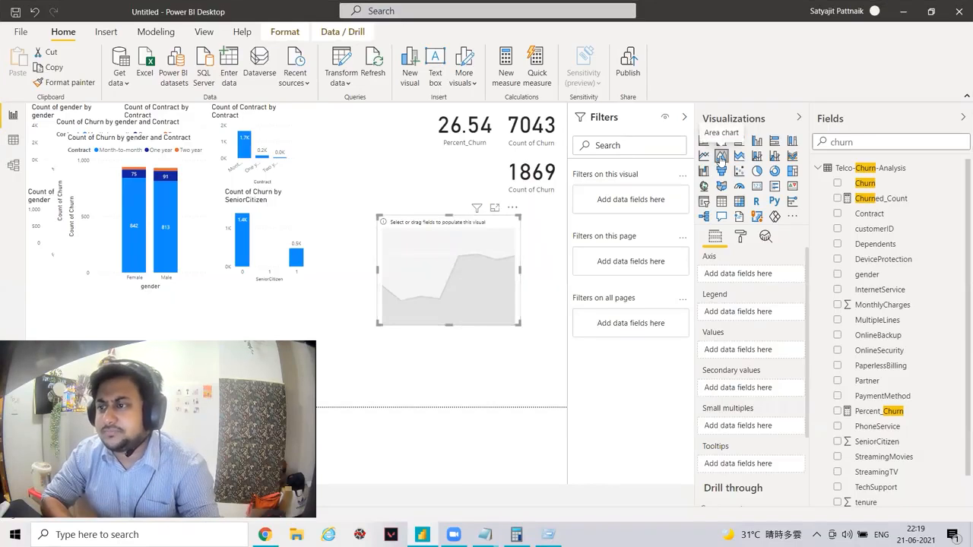
Plot the area chart with tenure on the axis and the count of Churn as its values.
{"action": "double_click", "coordinate": [878, 141]}
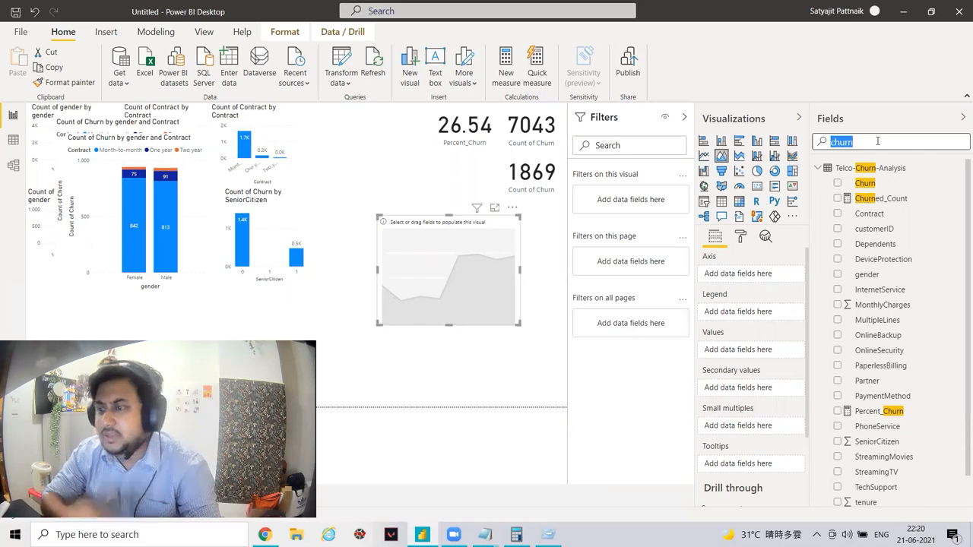
{"action": "type", "text": "tenure"}
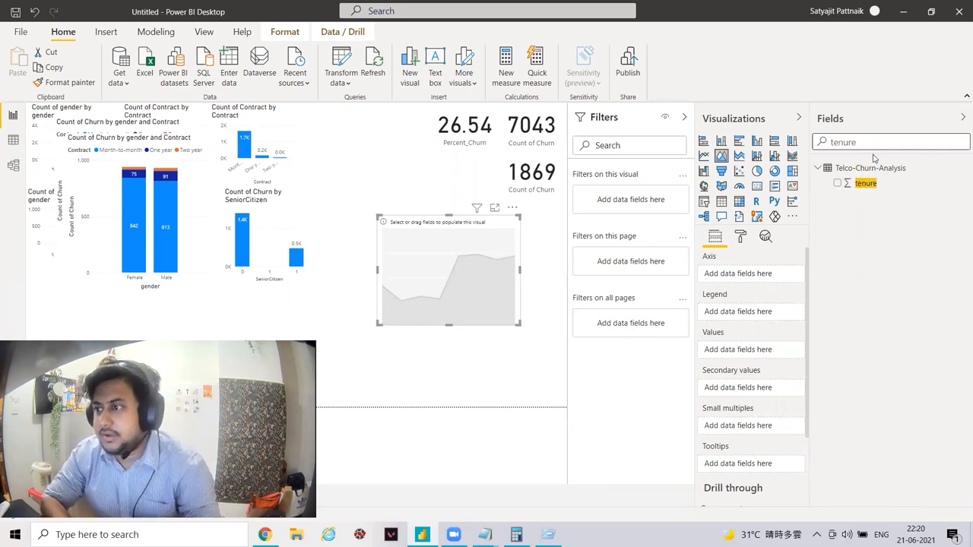
{"action": "left_click_drag", "start_coordinate": [865, 183], "coordinate": [749, 275]}
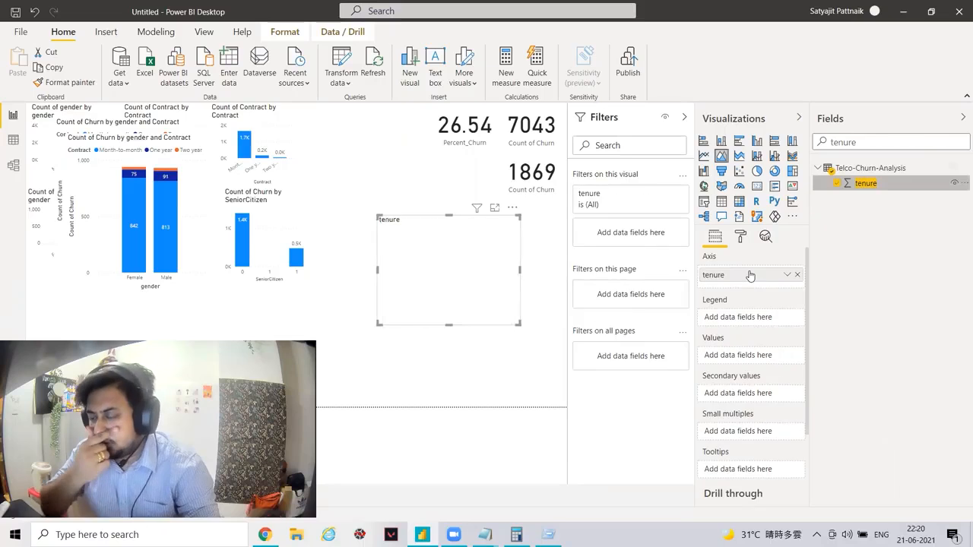
{"action": "double_click", "coordinate": [843, 142]}
{"action": "type", "text": "churn"}
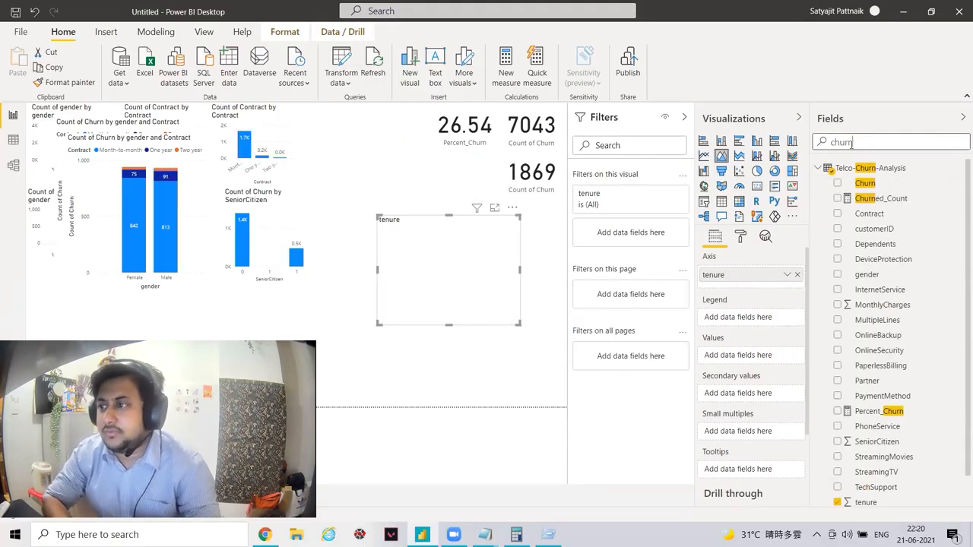
{"action": "left_click_drag", "start_coordinate": [866, 184], "coordinate": [744, 357]}
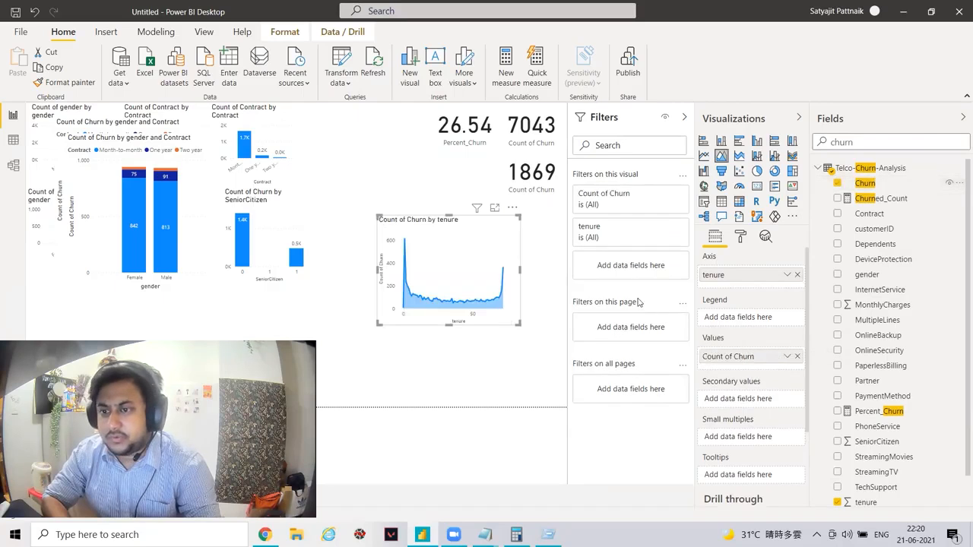
Filter the area chart to customers whose Churn is Yes and enlarge it over the neighbouring visuals.
{"action": "left_click_drag", "start_coordinate": [858, 183], "coordinate": [600, 268]}
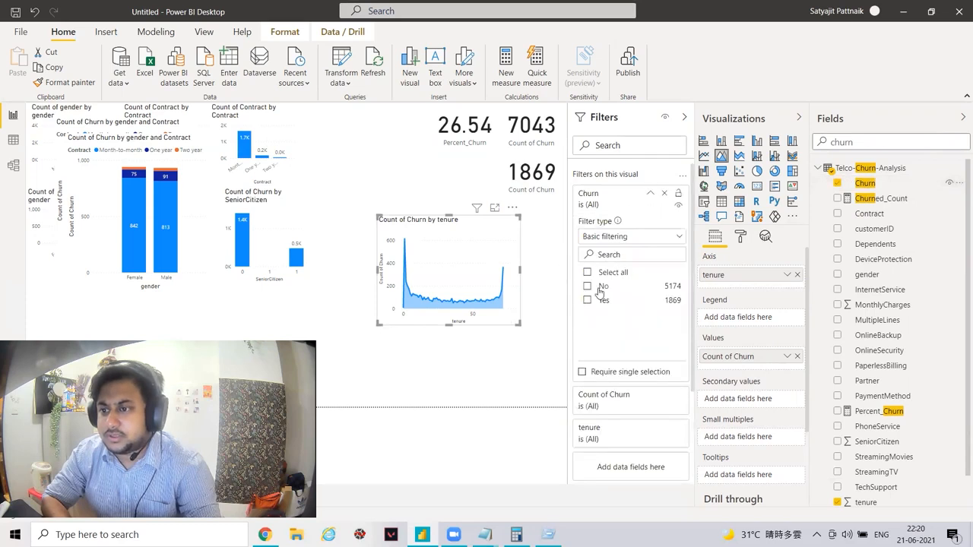
{"action": "left_click", "coordinate": [587, 302]}
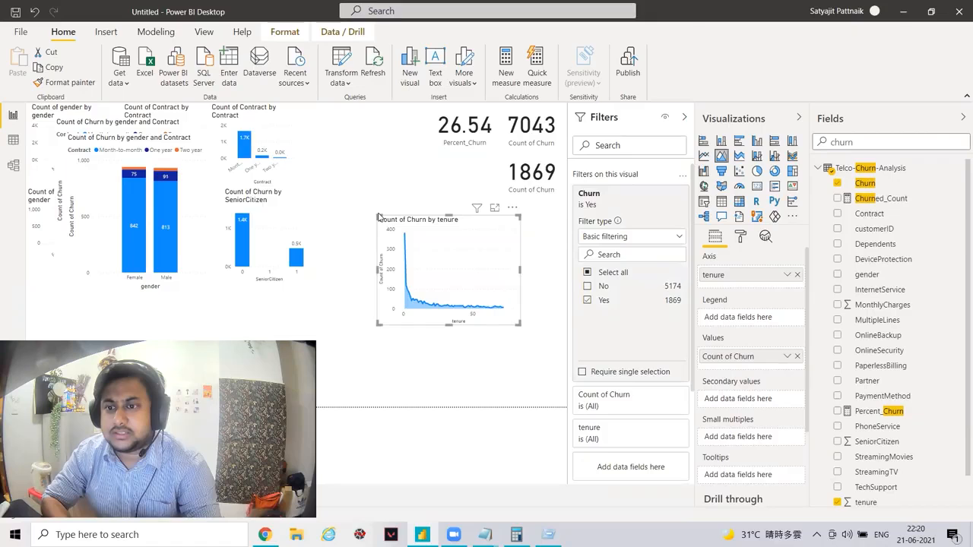
{"action": "left_click_drag", "start_coordinate": [378, 217], "coordinate": [207, 123]}
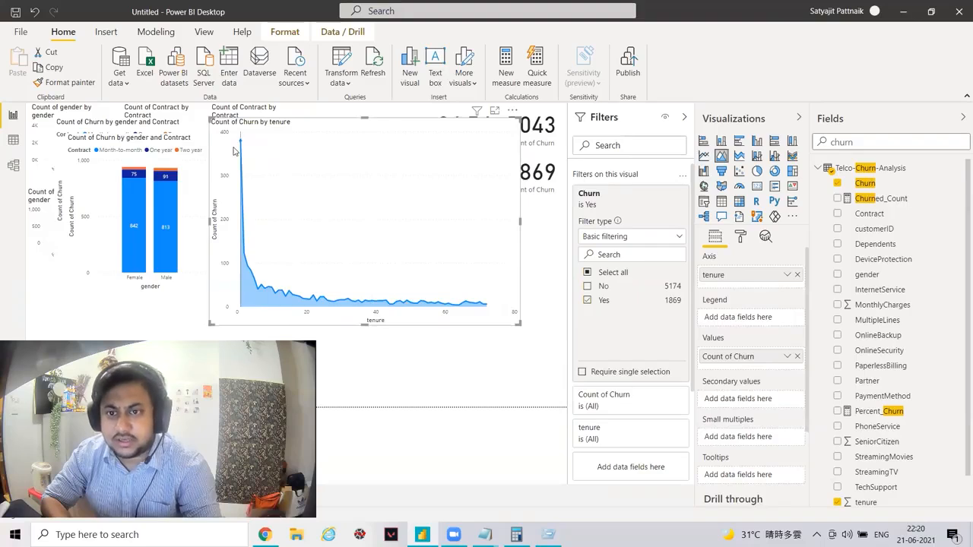
{"action": "mouse_move", "coordinate": [250, 156]}
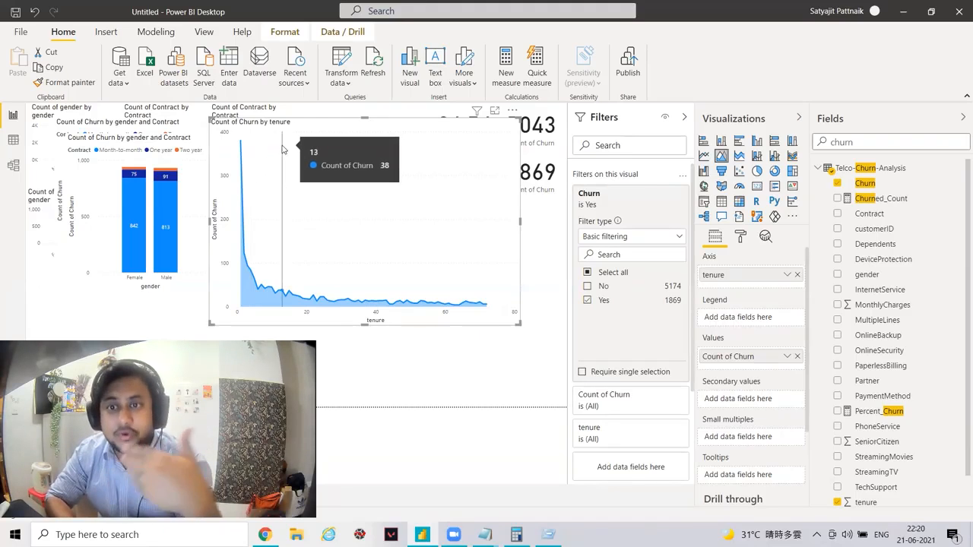
Open the Telco-Churn-Analysis data in Power Query Editor and start a conditional column named Tenure_Bins.
{"action": "left_click", "coordinate": [339, 80]}
{"action": "left_click", "coordinate": [372, 108]}
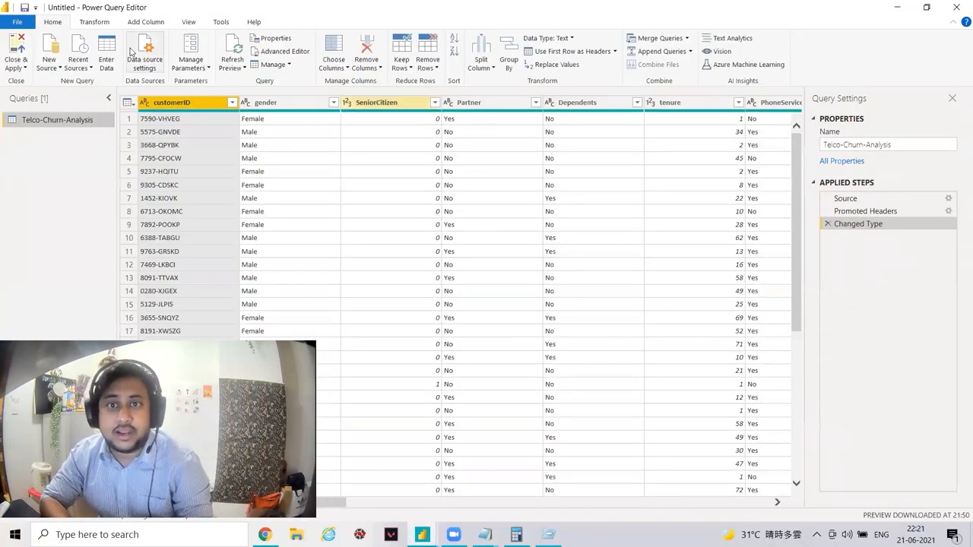
{"action": "left_click", "coordinate": [148, 23]}
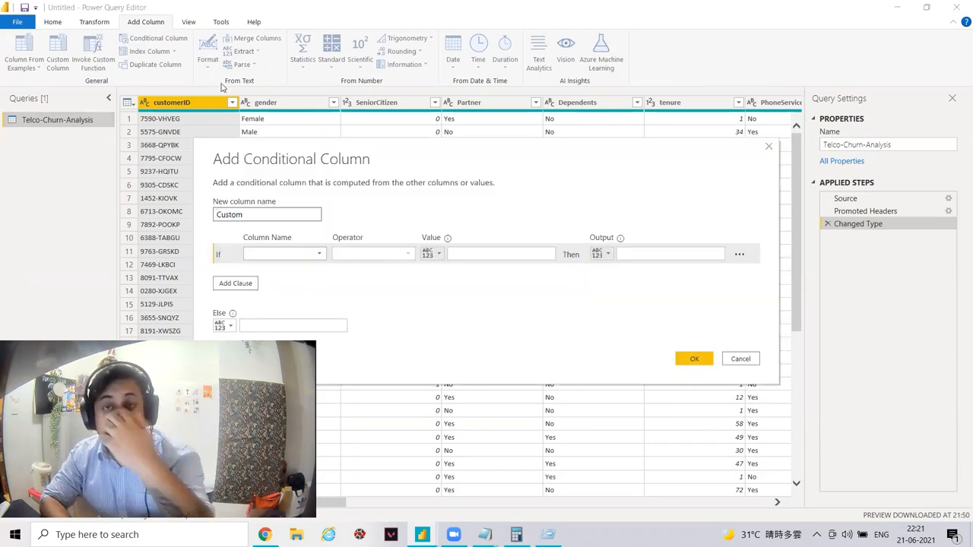
{"action": "double_click", "coordinate": [270, 221]}
{"action": "type", "text": "Tenure_Bins"}
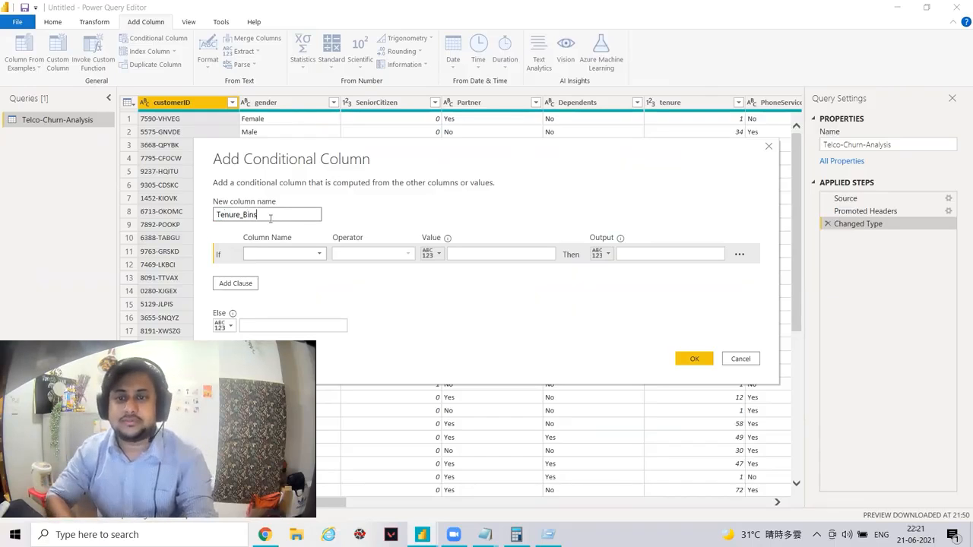
Define the first clause so that tenure is greater than 50 outputs >50.
{"action": "left_click", "coordinate": [278, 256]}
{"action": "key", "text": "Return"}
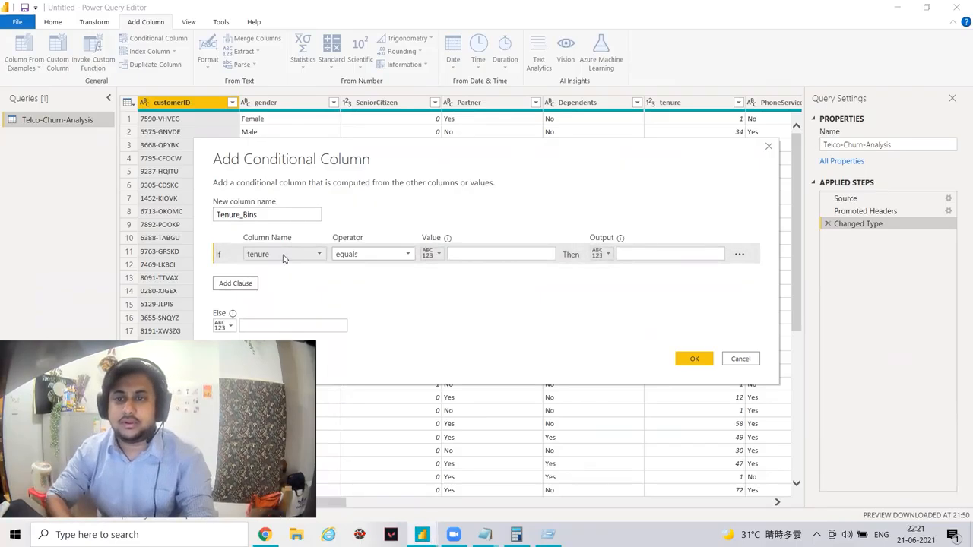
{"action": "left_click", "coordinate": [365, 254]}
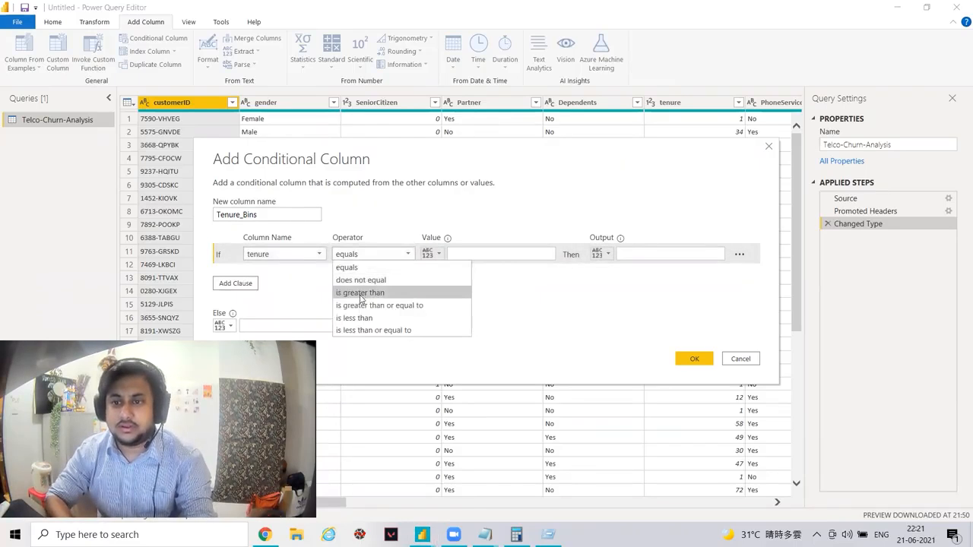
{"action": "left_click", "coordinate": [361, 294]}
{"action": "left_click", "coordinate": [486, 256]}
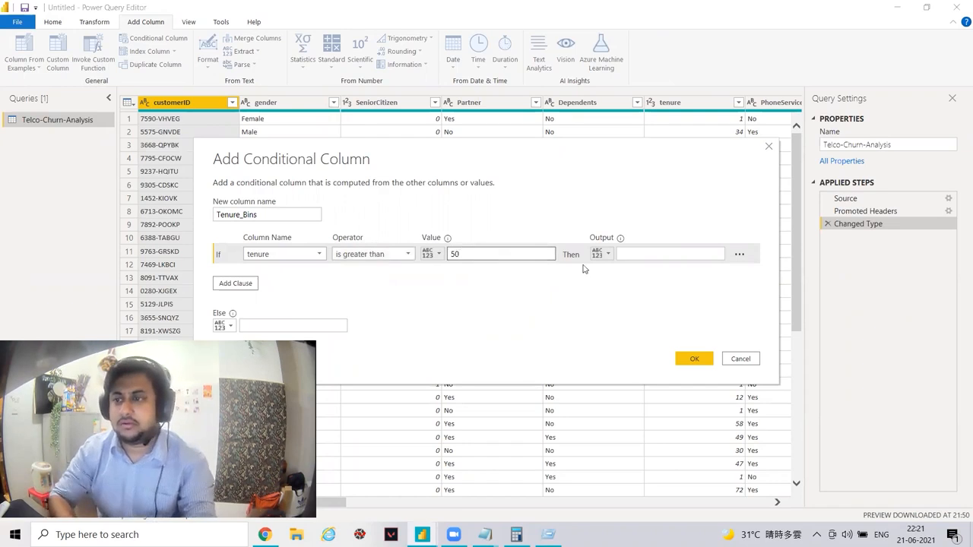
{"action": "type", "text": "50"}
{"action": "left_click", "coordinate": [633, 253]}
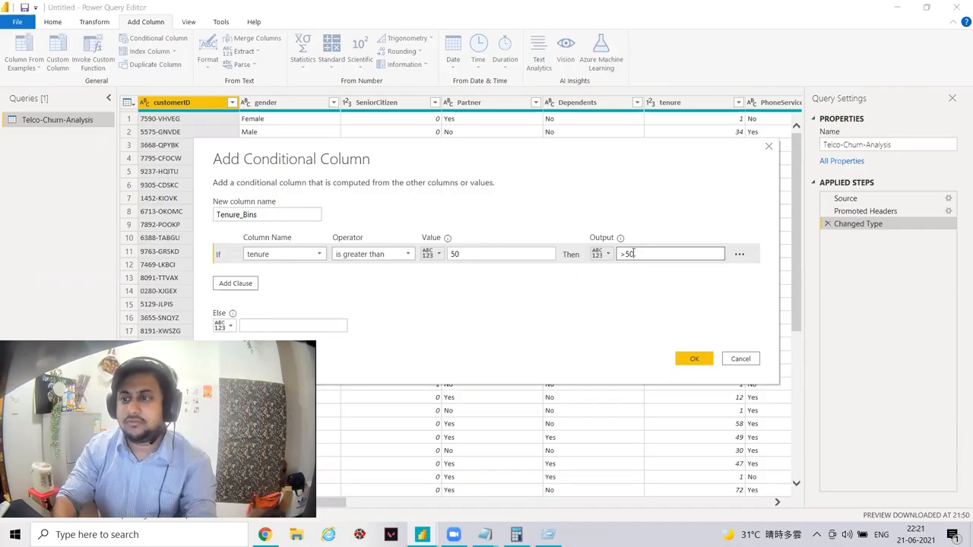
Add an else-if clause so that tenure is greater than 20 outputs 20-50.
{"action": "left_click", "coordinate": [240, 288]}
{"action": "left_click", "coordinate": [283, 274]}
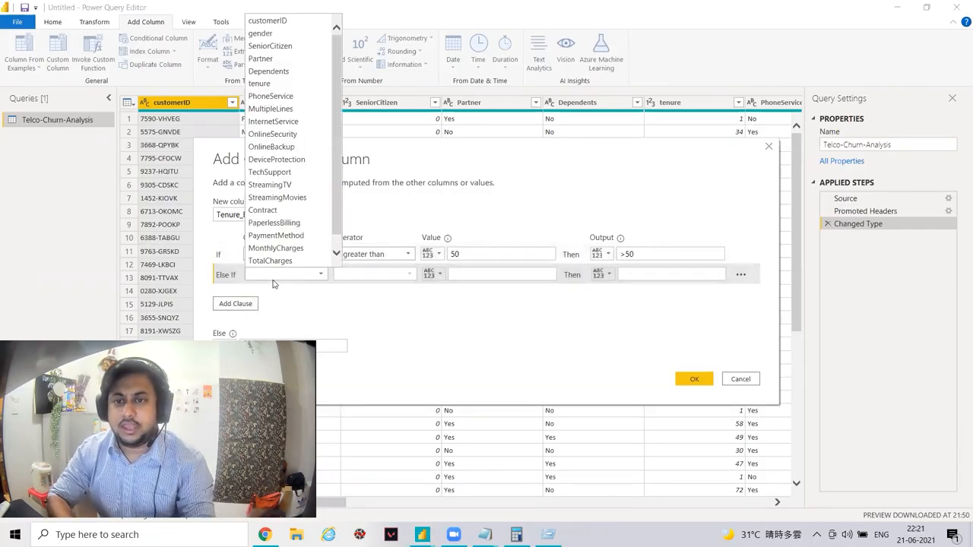
{"action": "left_click", "coordinate": [259, 83]}
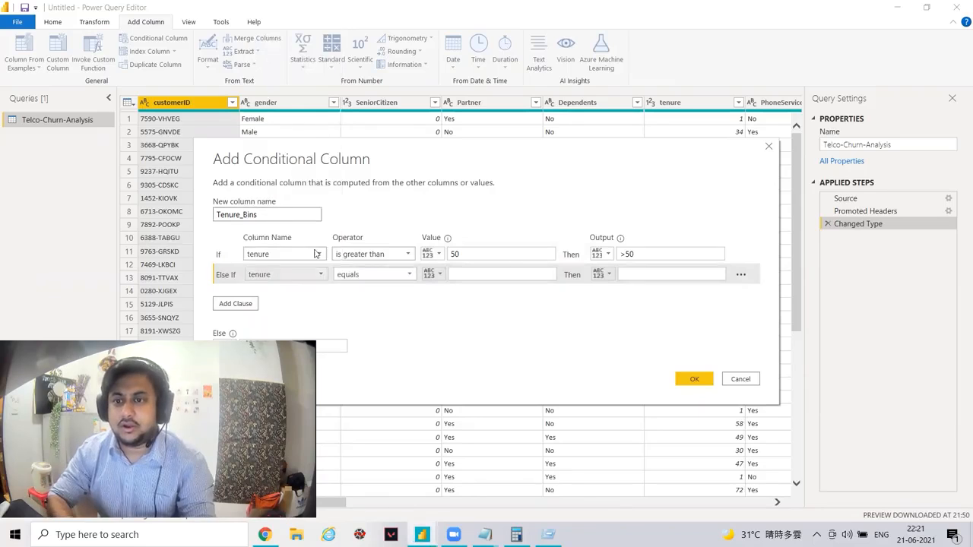
{"action": "left_click", "coordinate": [340, 276]}
{"action": "left_click", "coordinate": [357, 310]}
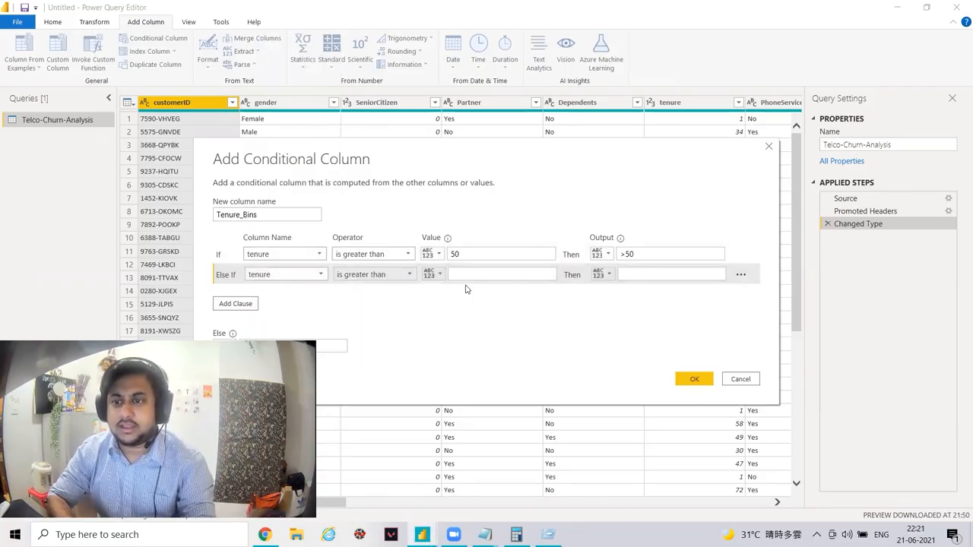
{"action": "left_click", "coordinate": [477, 275]}
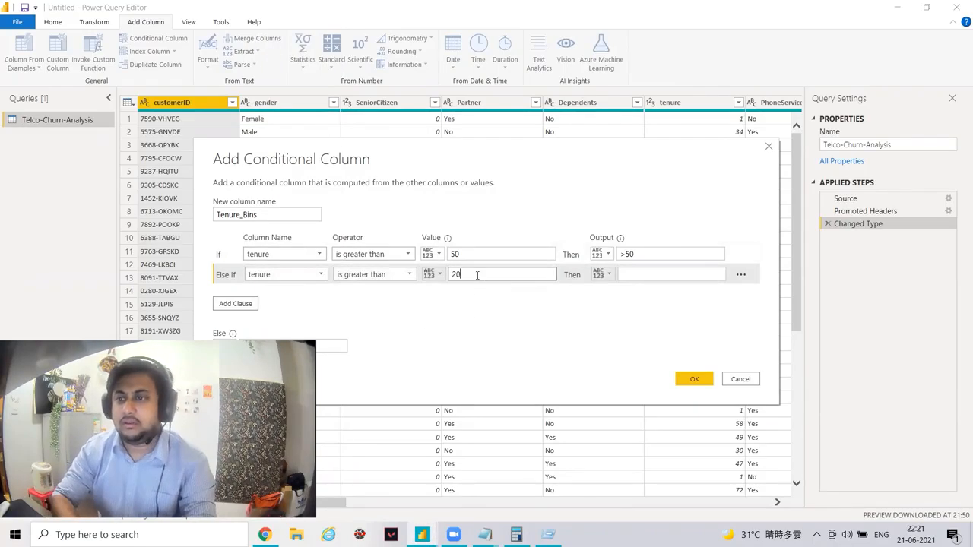
{"action": "left_click", "coordinate": [639, 273]}
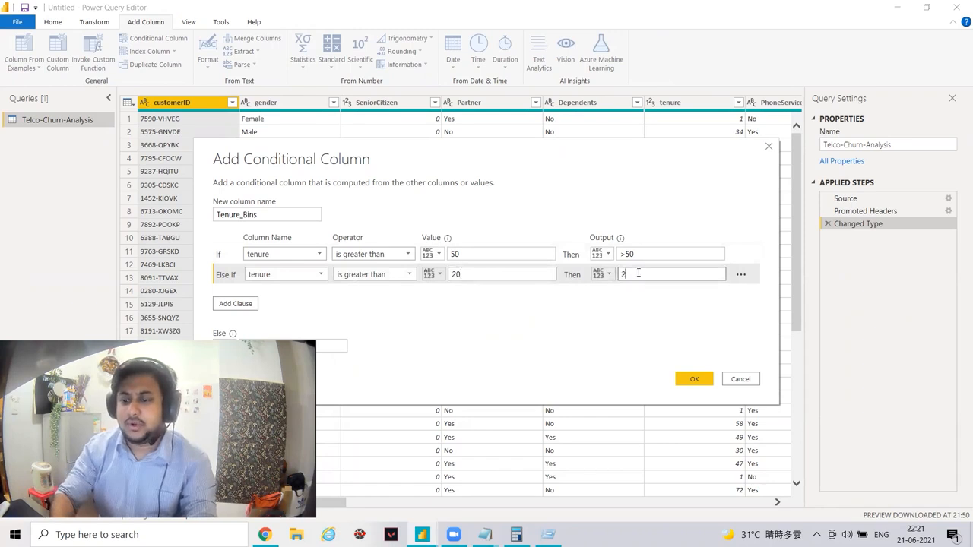
Add a third clause to the conditional column and base it on the tenure column.
{"action": "left_click", "coordinate": [245, 304]}
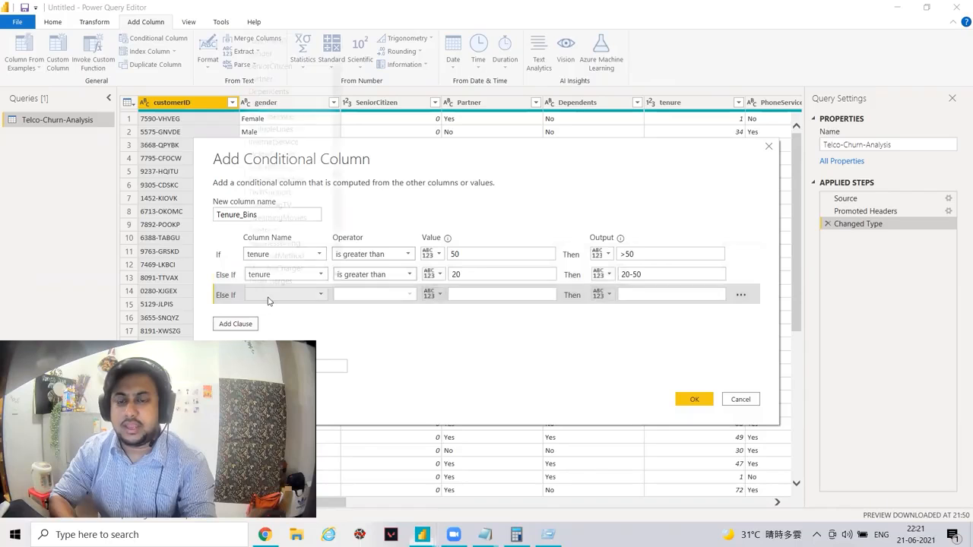
{"action": "left_click", "coordinate": [269, 296]}
{"action": "key", "text": "t"}
{"action": "key", "text": "Return"}
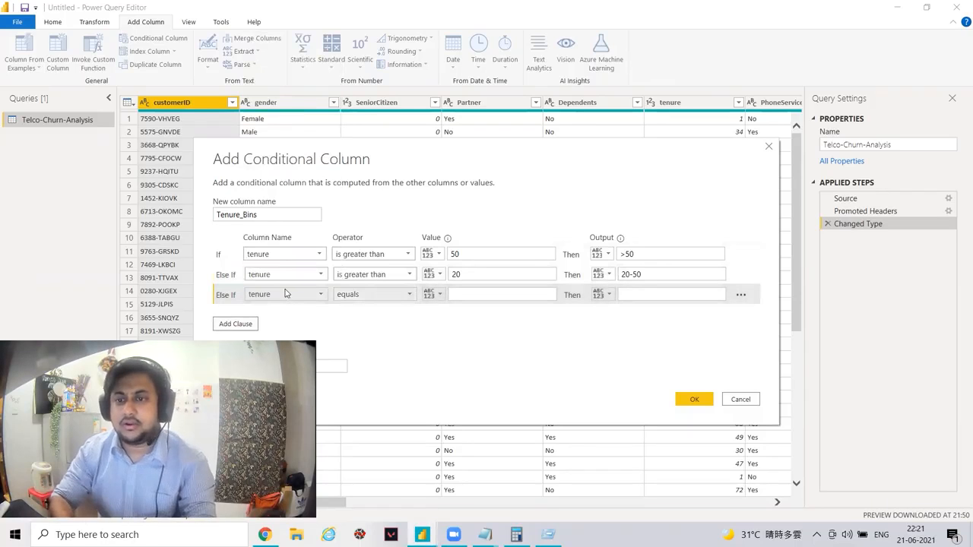
{"action": "key", "text": "Tab"}
{"action": "key", "text": "alt+Down"}
{"action": "key", "text": "Down"}
{"action": "key", "text": "Down"}
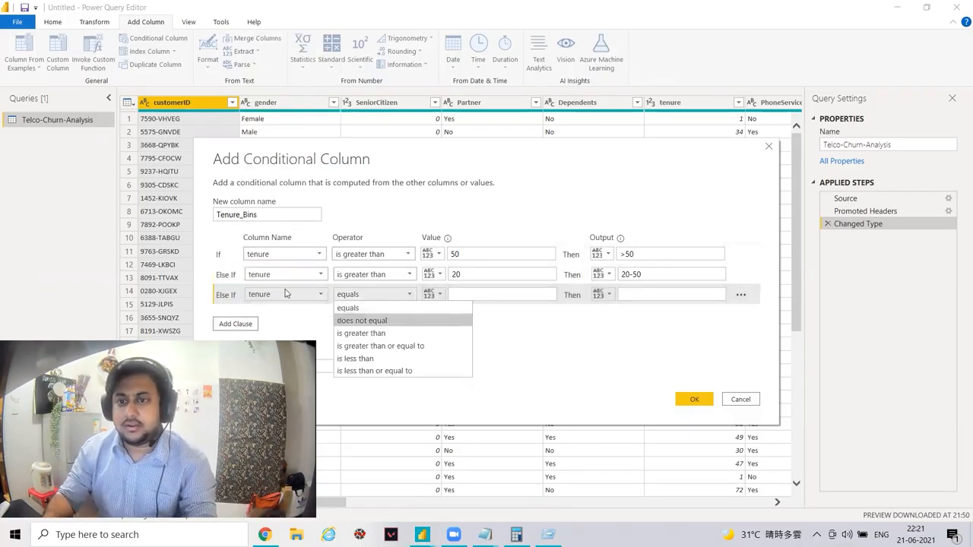
{"action": "key", "text": "Return"}
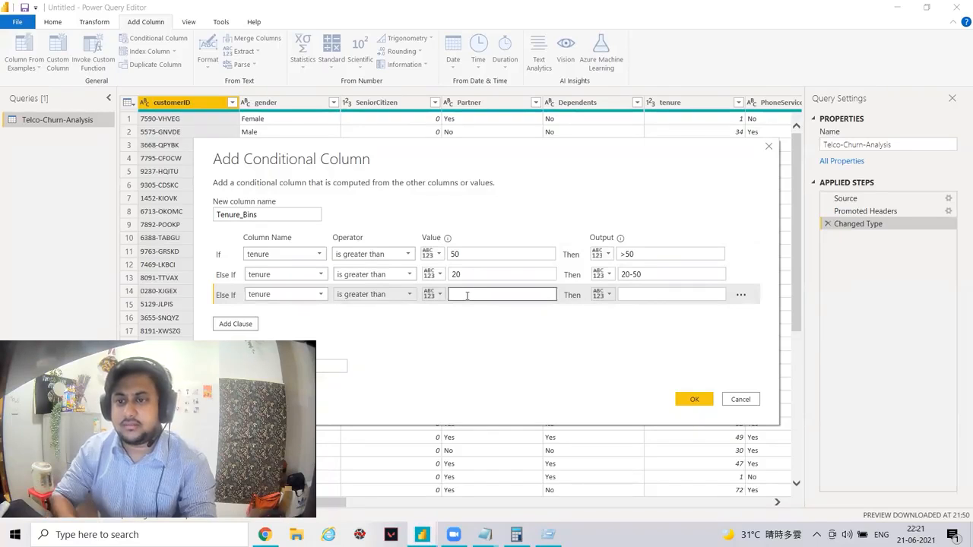
{"action": "left_click", "coordinate": [369, 296]}
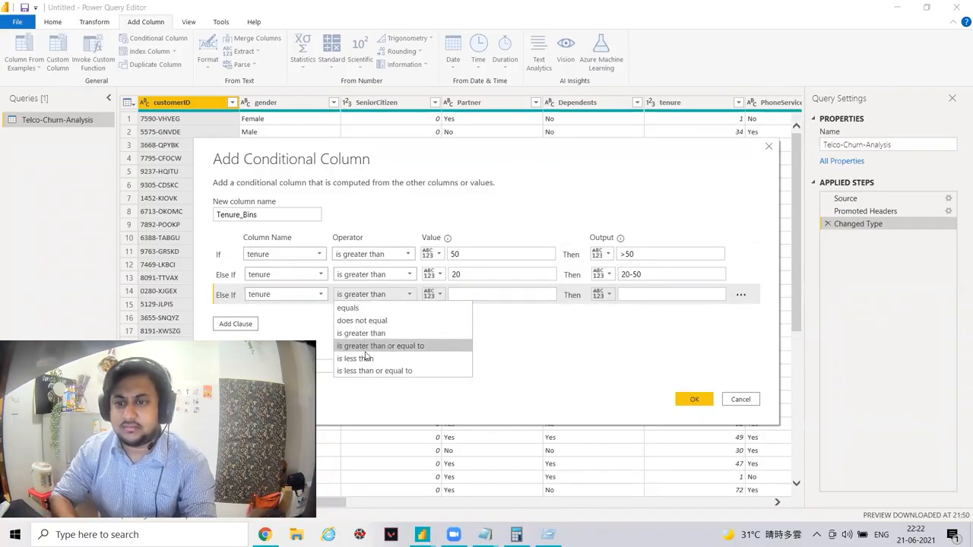
{"action": "left_click", "coordinate": [365, 358]}
{"action": "left_click", "coordinate": [474, 295]}
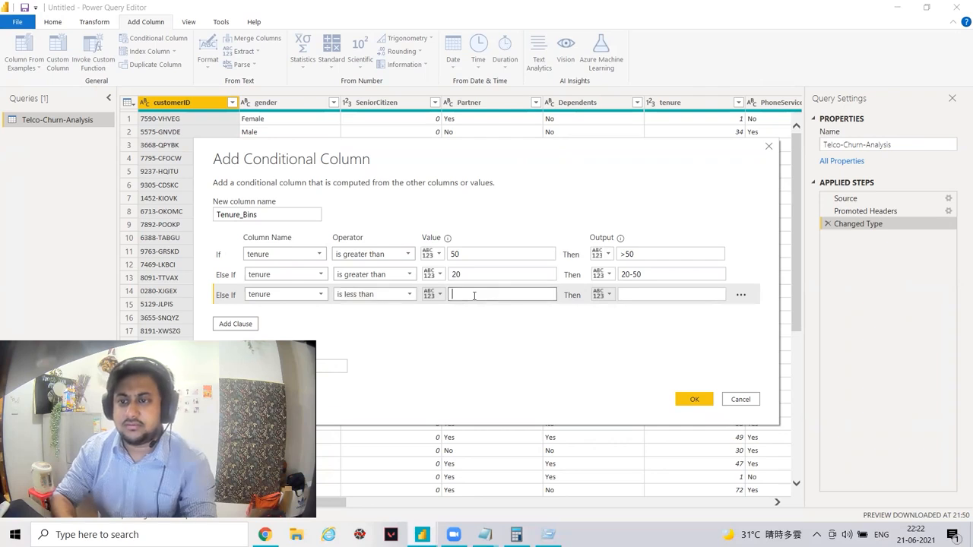
{"action": "left_click", "coordinate": [372, 294]}
{"action": "left_click", "coordinate": [365, 334]}
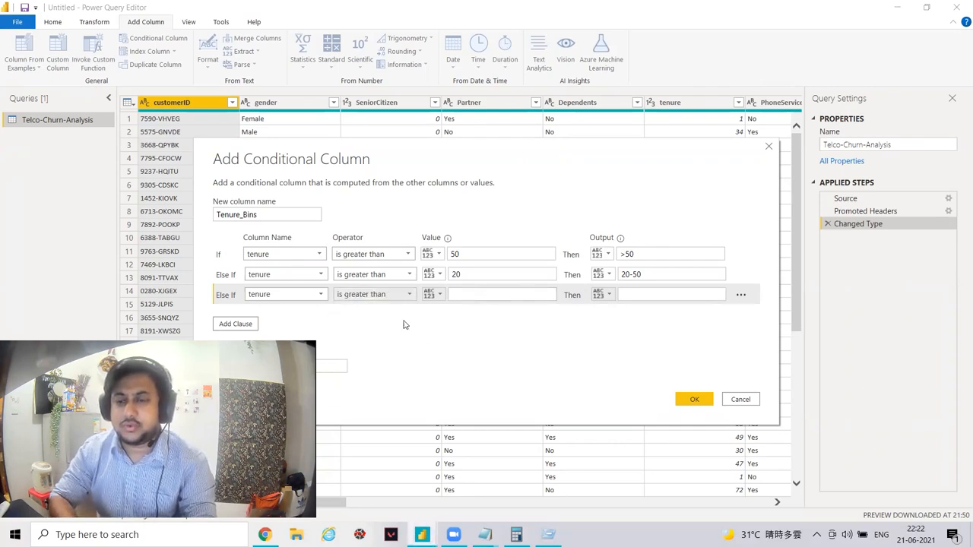
{"action": "left_click", "coordinate": [471, 300]}
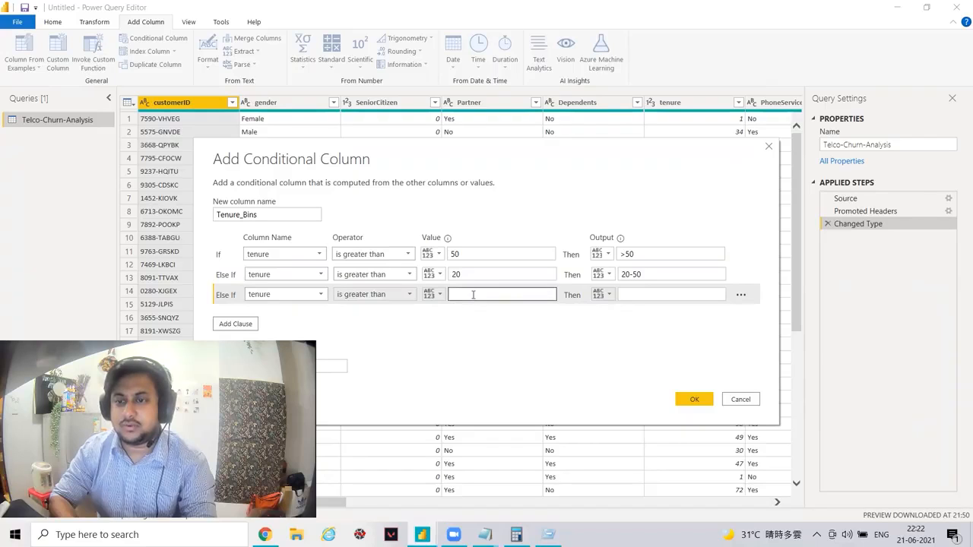
Make the third clause output 0-20 when tenure is greater than or equal to 0, and create the Tenure_Bins column.
{"action": "left_click", "coordinate": [401, 294]}
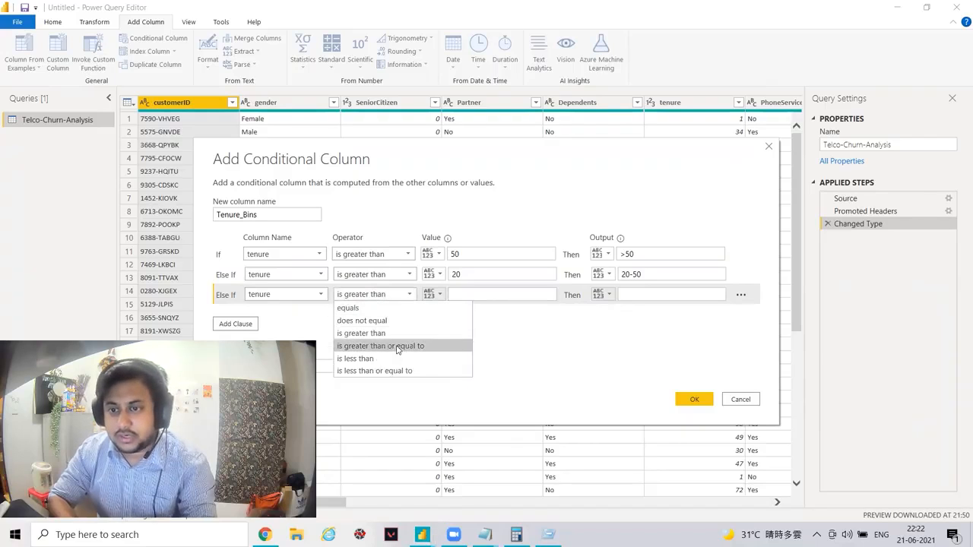
{"action": "left_click", "coordinate": [397, 347]}
{"action": "left_click", "coordinate": [477, 297]}
{"action": "type", "text": "0"}
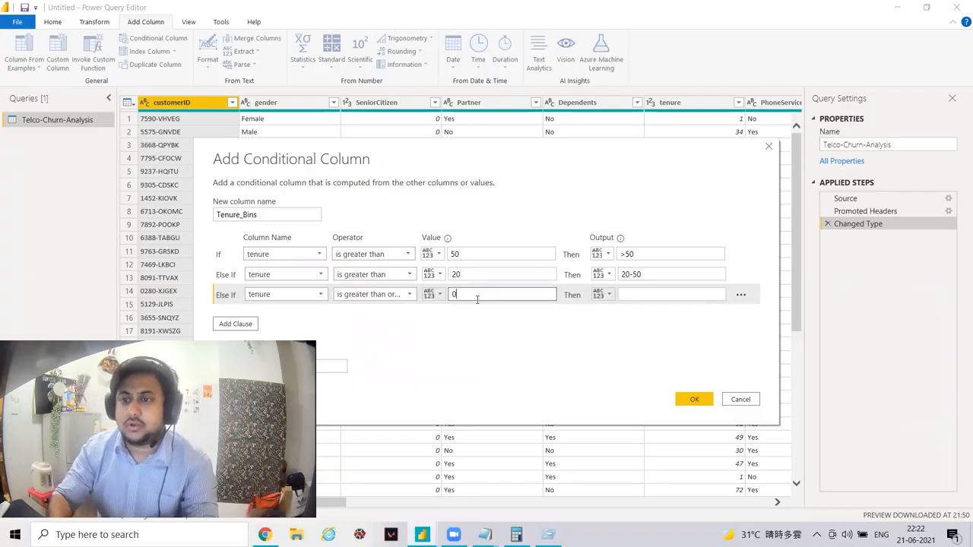
{"action": "left_click", "coordinate": [633, 293]}
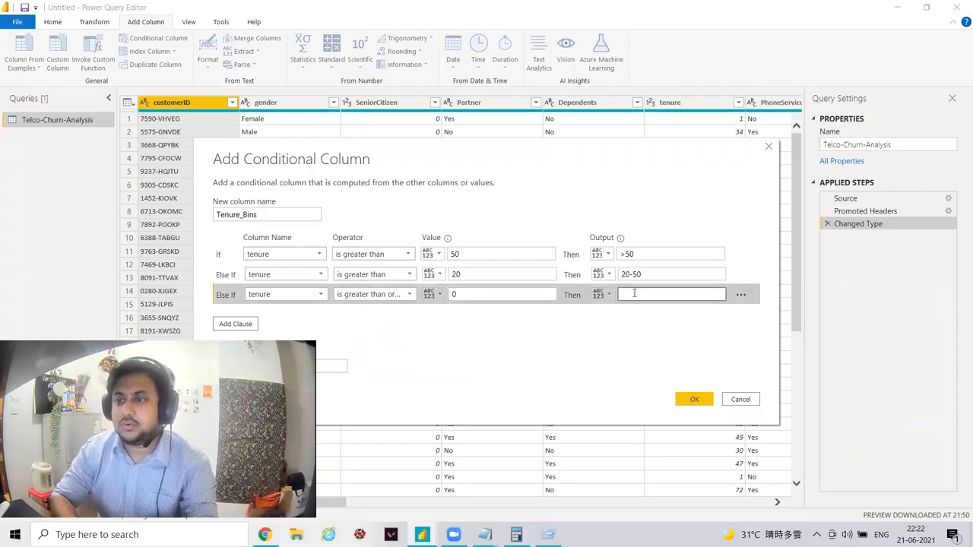
{"action": "type", "text": "0-20"}
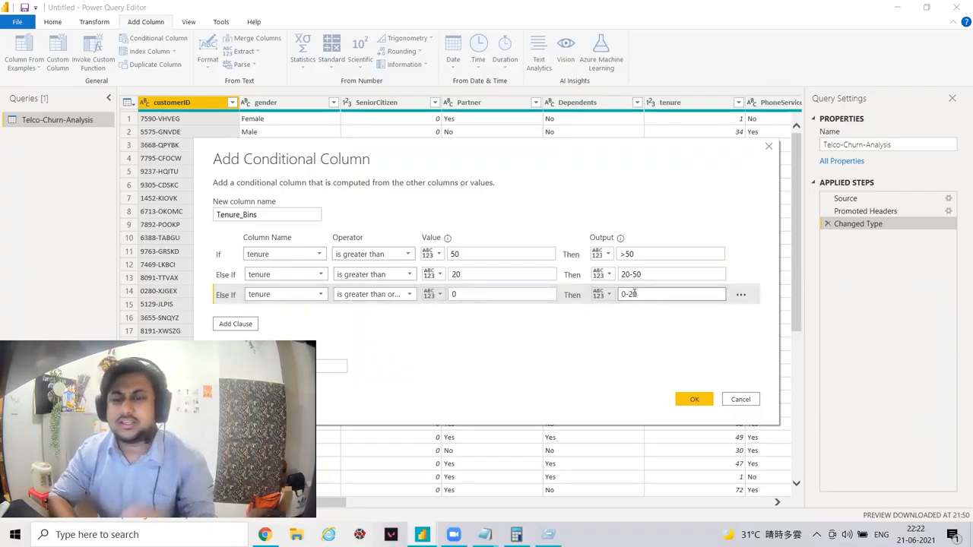
{"action": "left_click", "coordinate": [692, 400]}
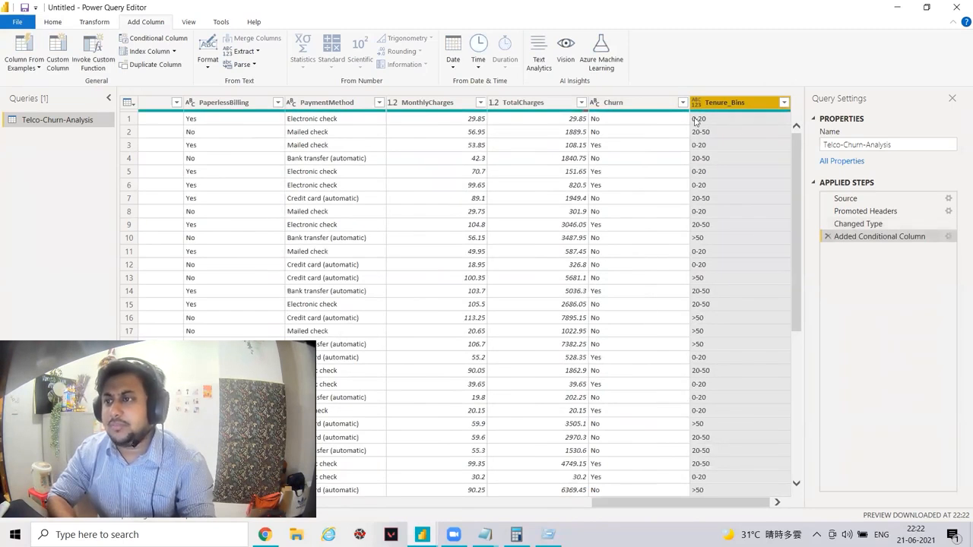
{"action": "left_click", "coordinate": [53, 22]}
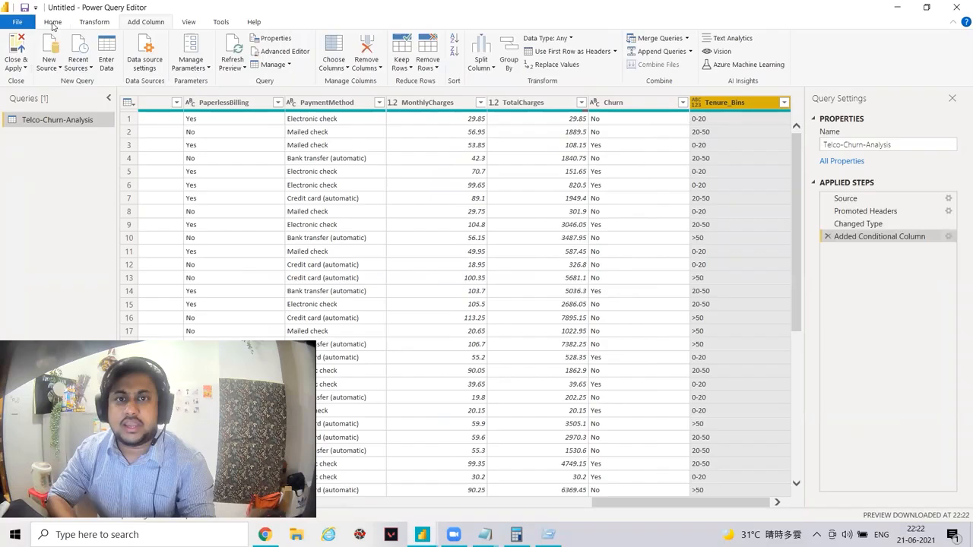
Close the query editor and apply the query changes to the report.
{"action": "left_click", "coordinate": [26, 69]}
{"action": "left_click", "coordinate": [39, 82]}
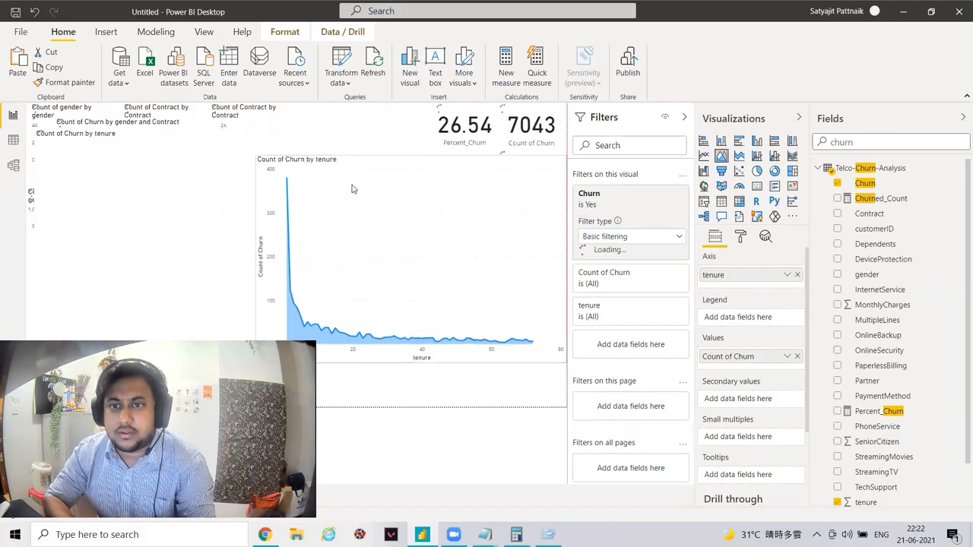
Shrink the second churn-by-tenure area chart and place it beside the original area chart.
{"action": "left_click_drag", "start_coordinate": [257, 156], "coordinate": [365, 174]}
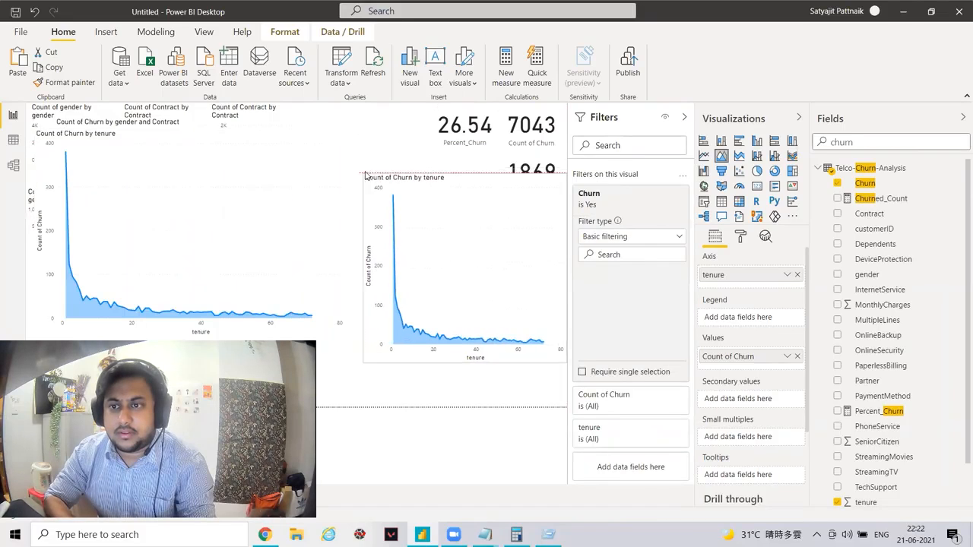
{"action": "left_click_drag", "start_coordinate": [446, 224], "coordinate": [429, 220]}
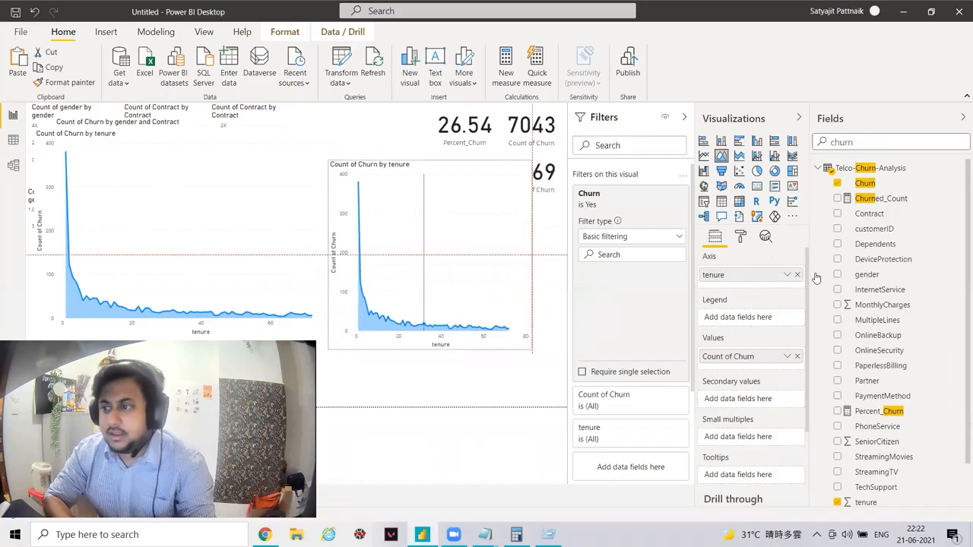
Search the fields for tenure and replace tenure with Tenure_Bins on the smaller area chart's axis.
{"action": "double_click", "coordinate": [870, 144]}
{"action": "key", "text": "BackSpace"}
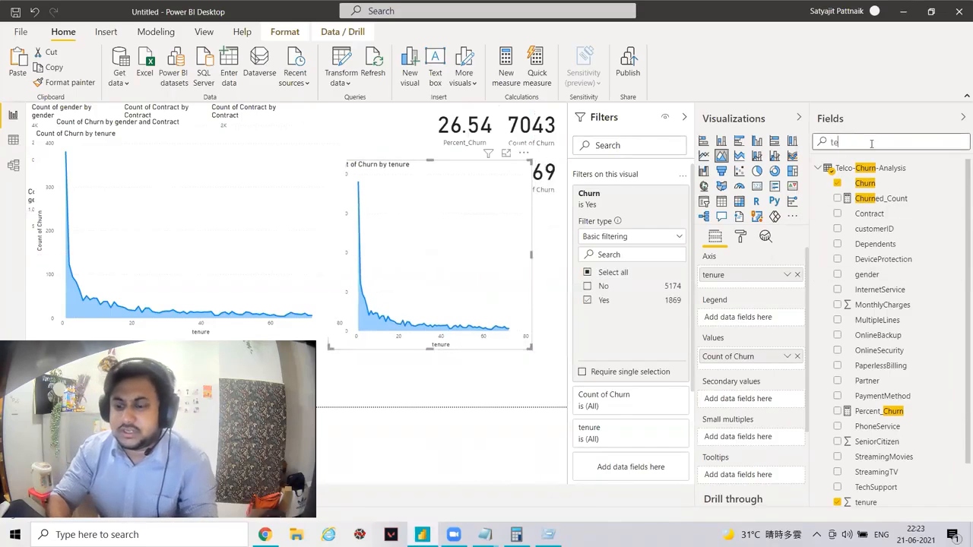
{"action": "type", "text": "tenure"}
{"action": "left_click_drag", "start_coordinate": [874, 198], "coordinate": [738, 279]}
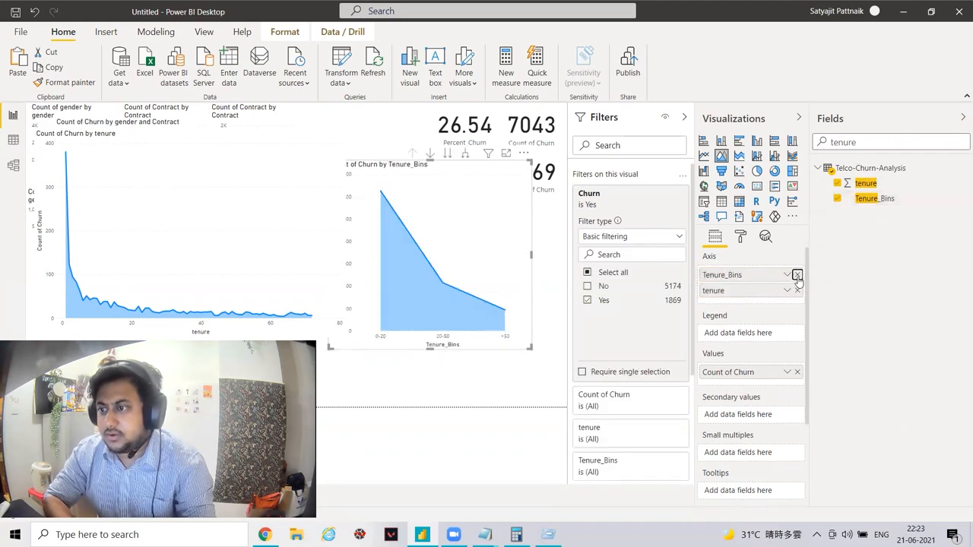
{"action": "left_click", "coordinate": [797, 275]}
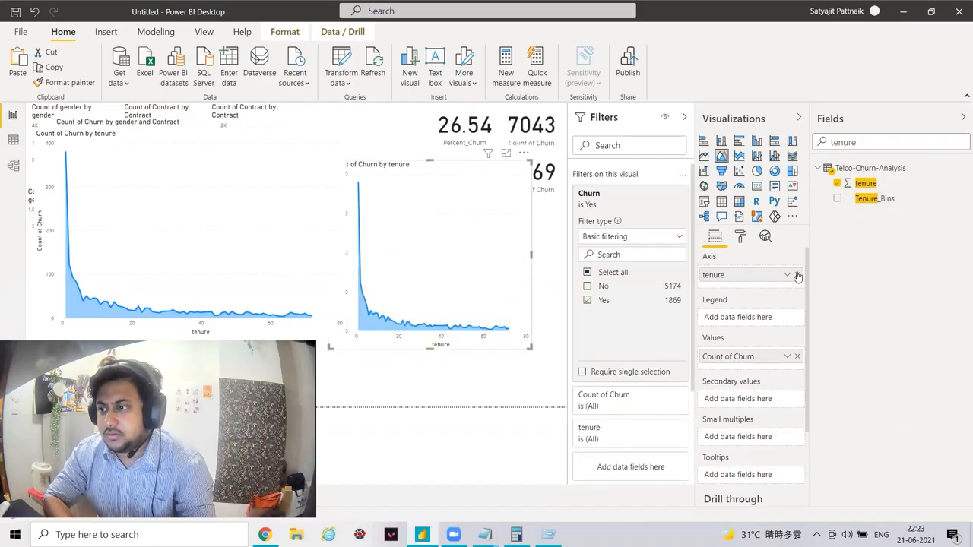
{"action": "left_click", "coordinate": [797, 275]}
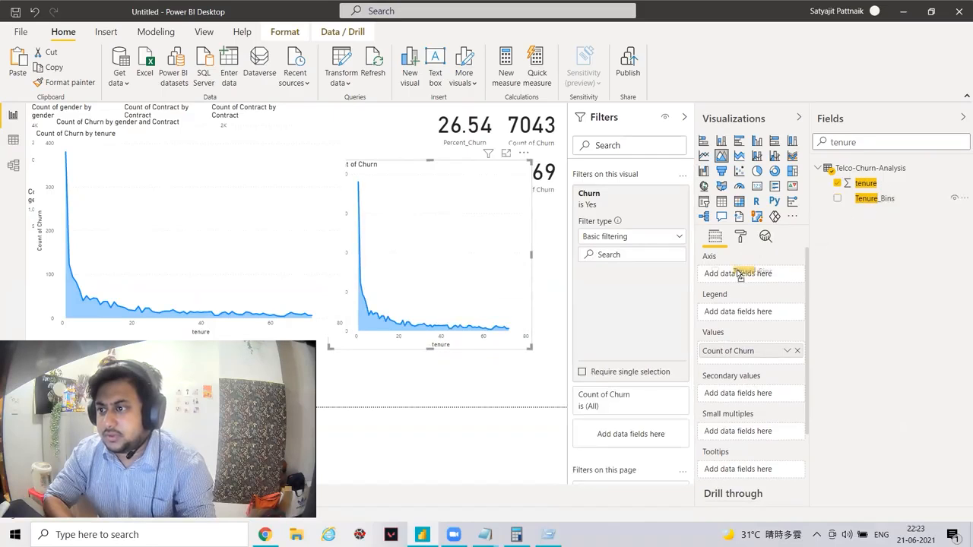
{"action": "left_click_drag", "start_coordinate": [736, 275], "coordinate": [677, 274]}
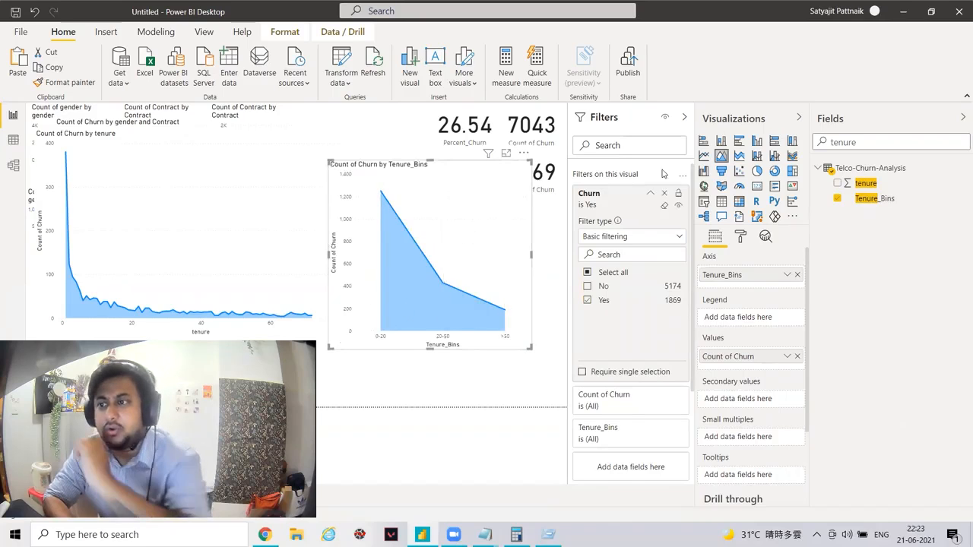
Convert the Tenure_Bins area chart to a stacked column chart and move it over the original tenure chart, clear of the cards.
{"action": "left_click", "coordinate": [721, 143]}
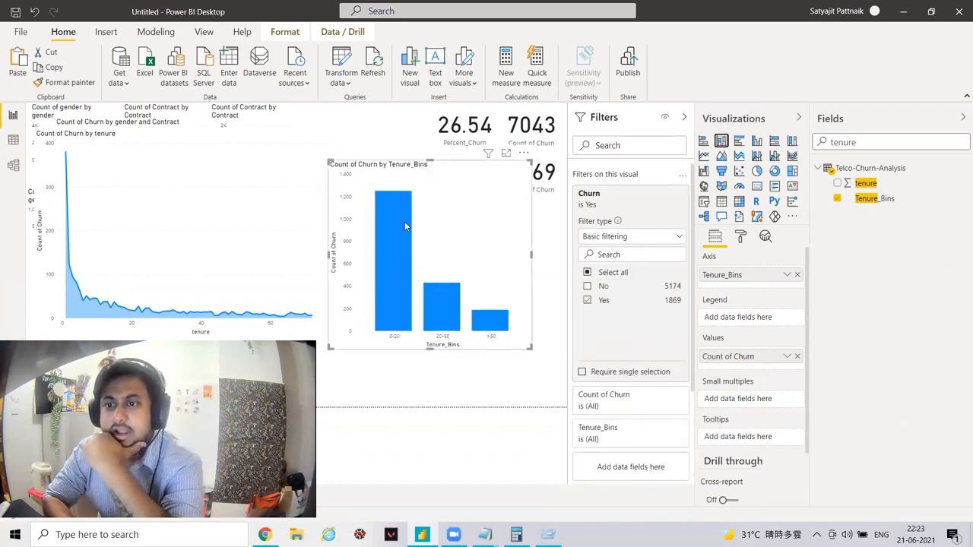
{"action": "mouse_move", "coordinate": [402, 221]}
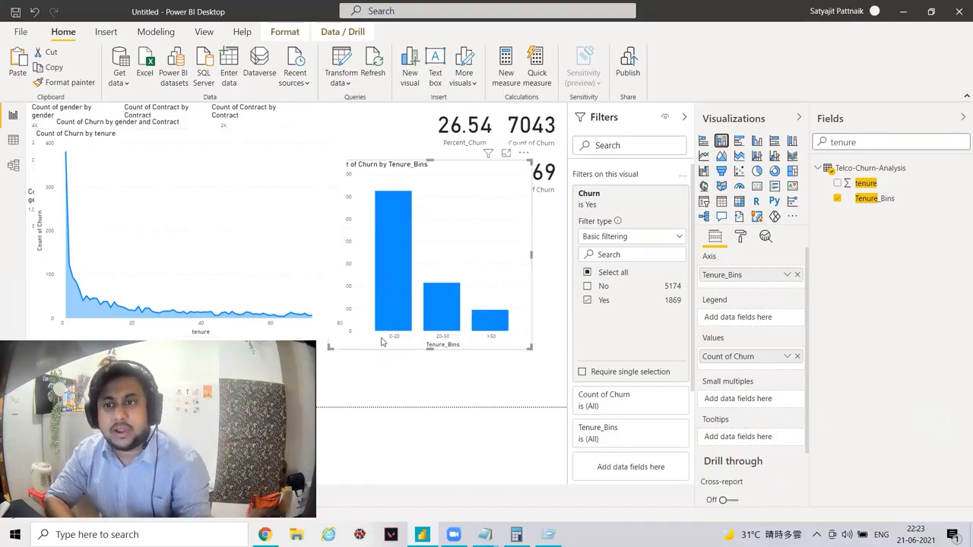
{"action": "left_click_drag", "start_coordinate": [441, 200], "coordinate": [460, 187]}
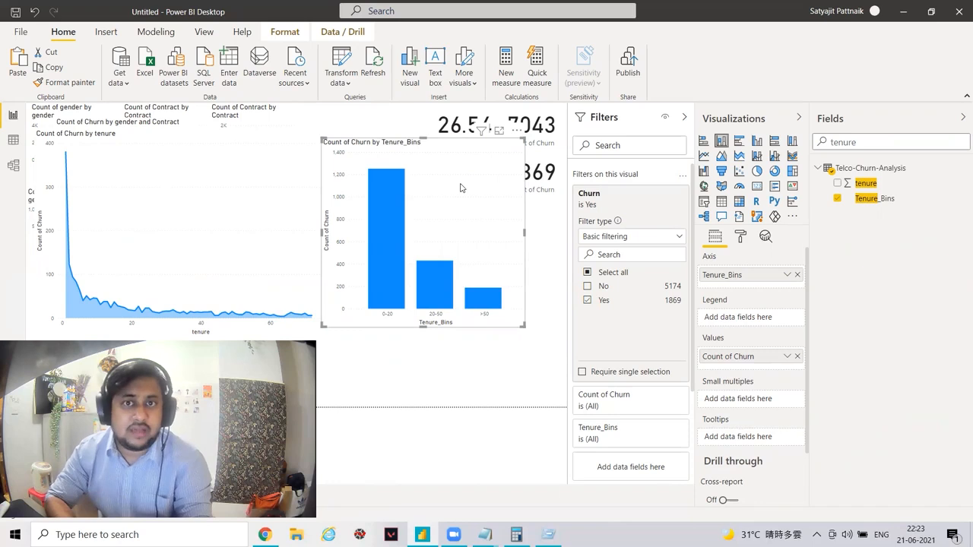
{"action": "left_click_drag", "start_coordinate": [459, 187], "coordinate": [339, 178]}
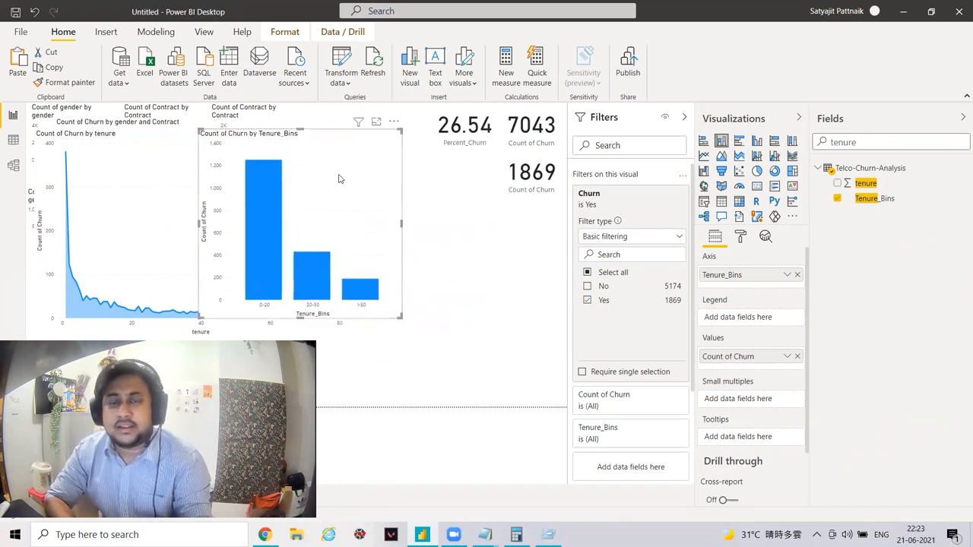